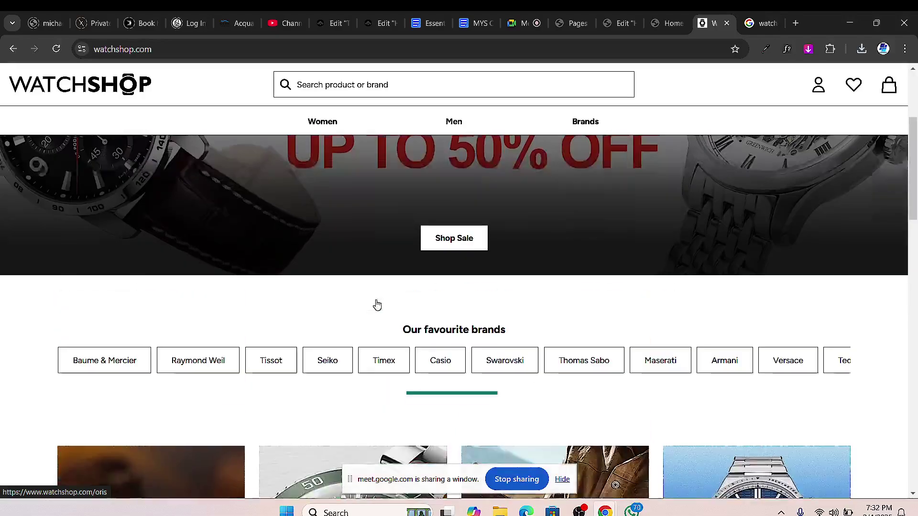
- Examine the watchshop.com homepage layout, especially the brand cards and the two-column Swatch and G-Shock section
scroll(358, 318, "down", 8)
scroll(359, 320, "down", 15)
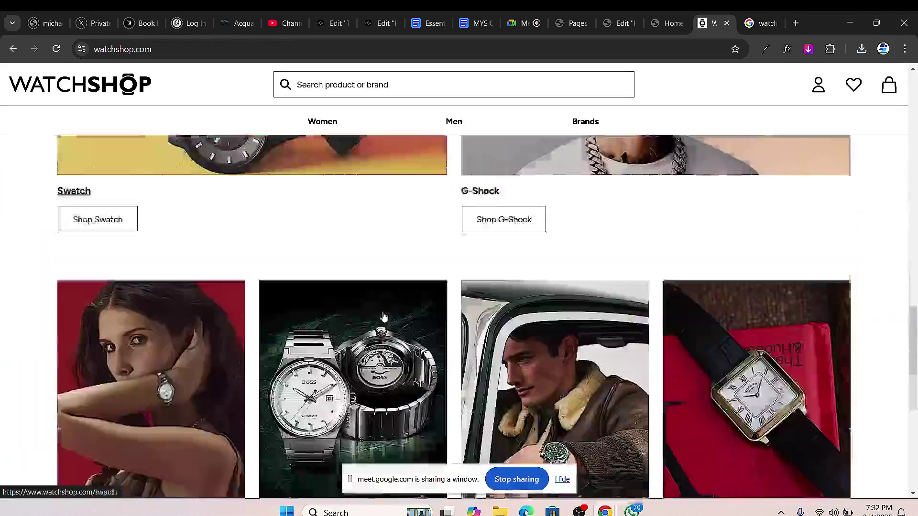
scroll(383, 306, "up", 10)
scroll(430, 272, "up", 4)
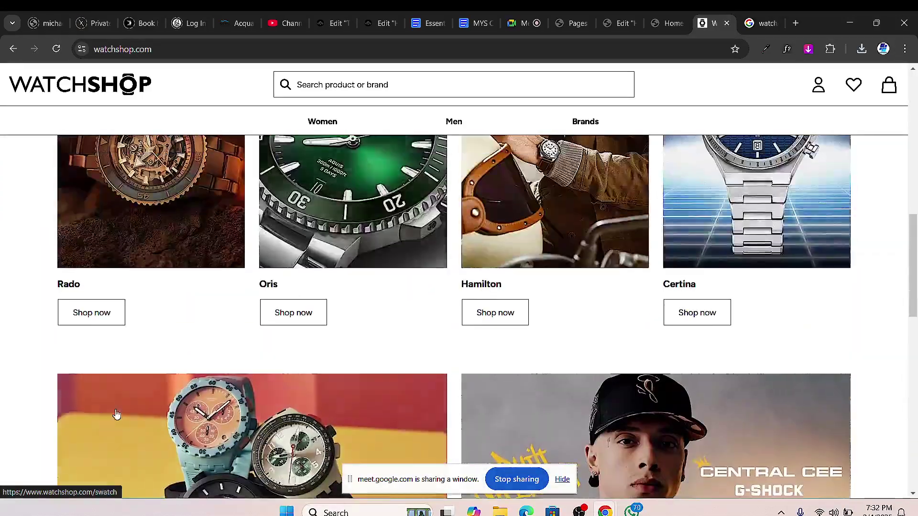
scroll(191, 358, "down", 4)
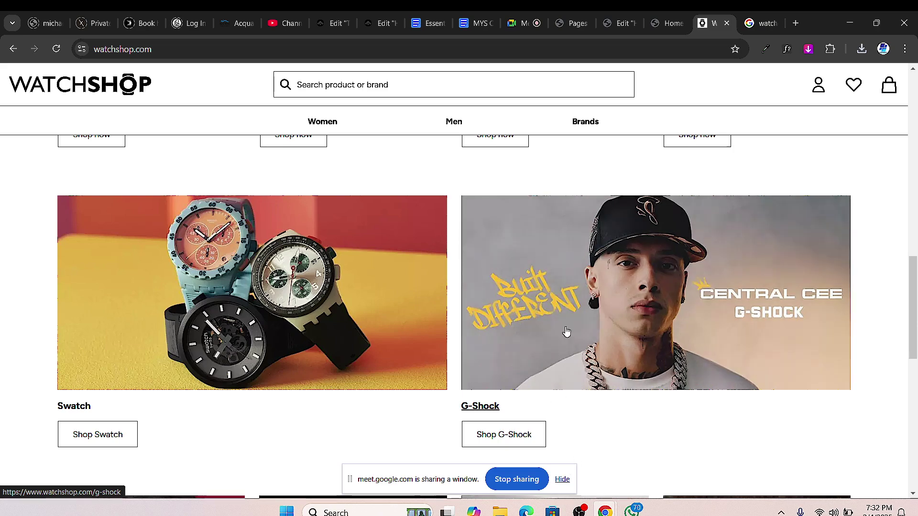
scroll(567, 331, "up", 2)
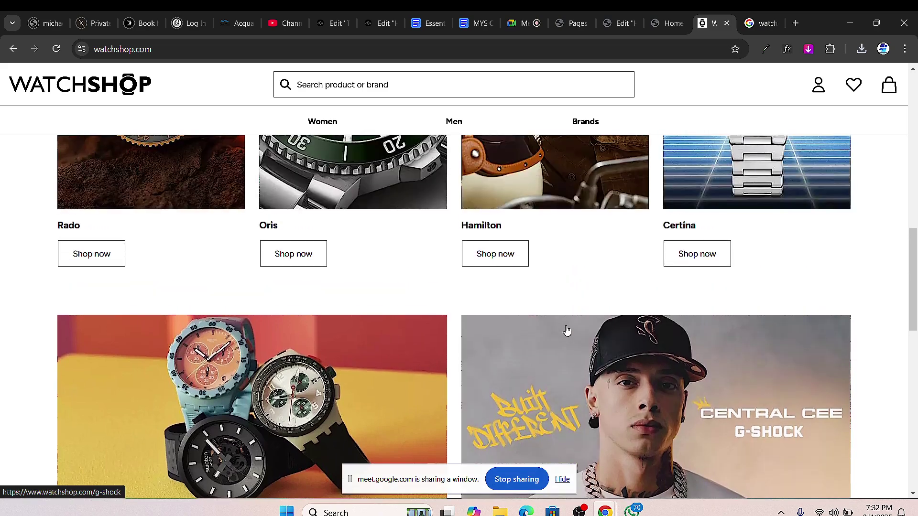
- Switch to the Elementor editor of the Home page and add a single column-direction flexbox container below the Rolex product row
left_click(659, 27)
left_click(614, 24)
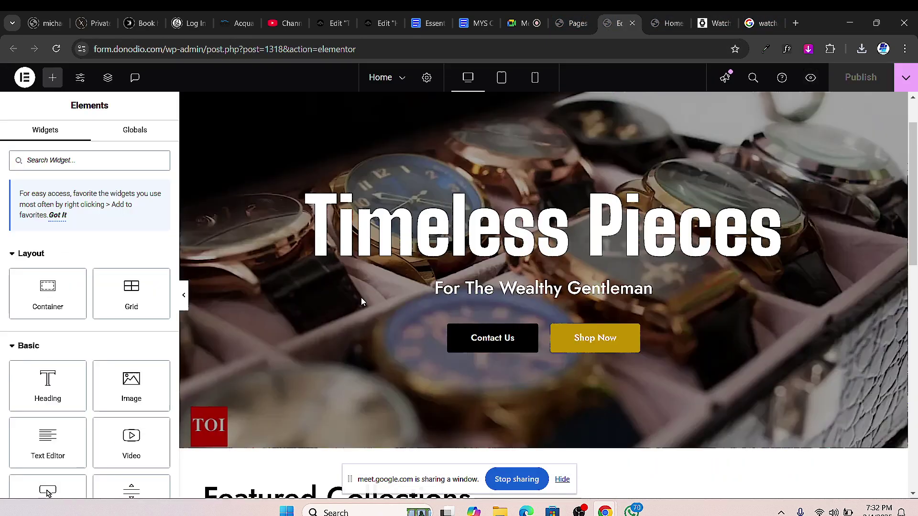
scroll(360, 297, "down", 10)
scroll(416, 358, "down", 1)
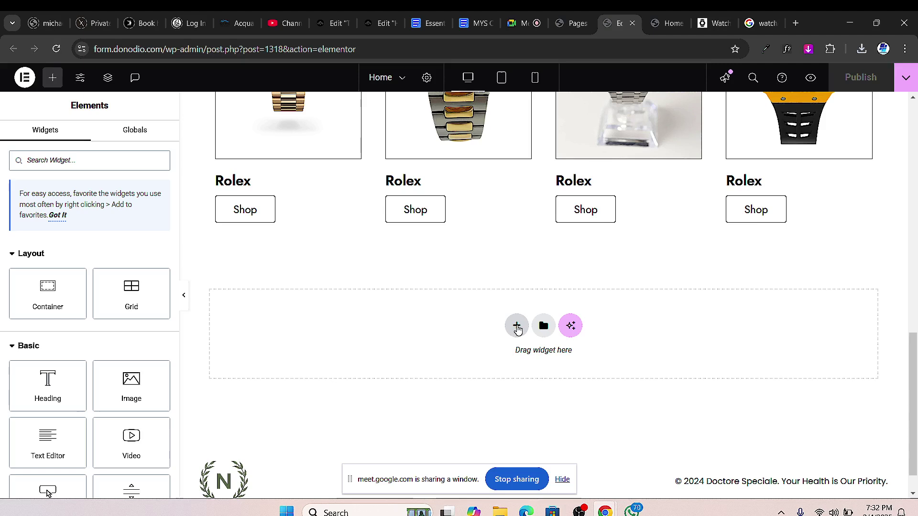
left_click(516, 325)
left_click(491, 380)
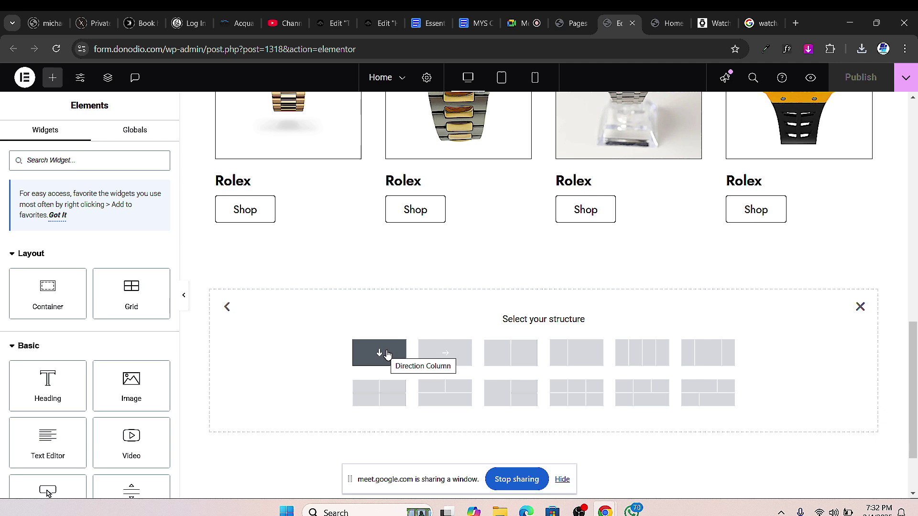
left_click(356, 353)
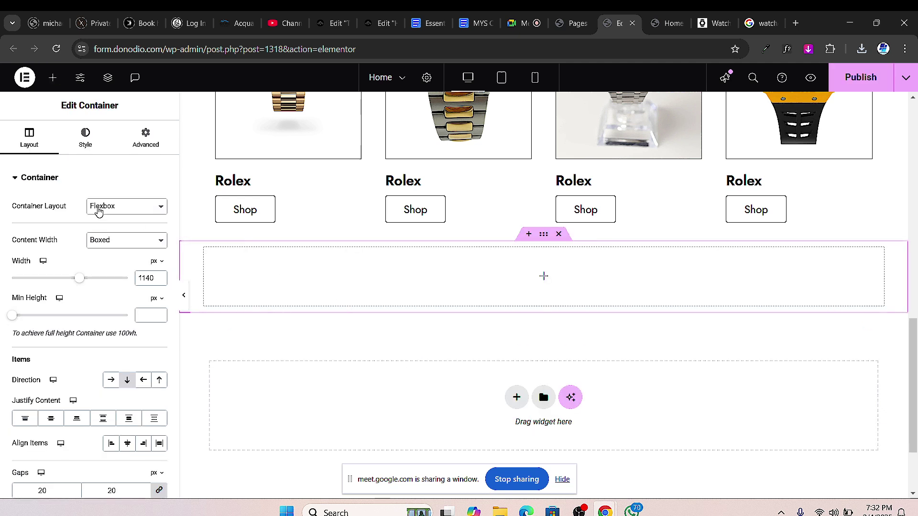
- Nest a container inside the new empty container and duplicate the nested one
left_click(52, 77)
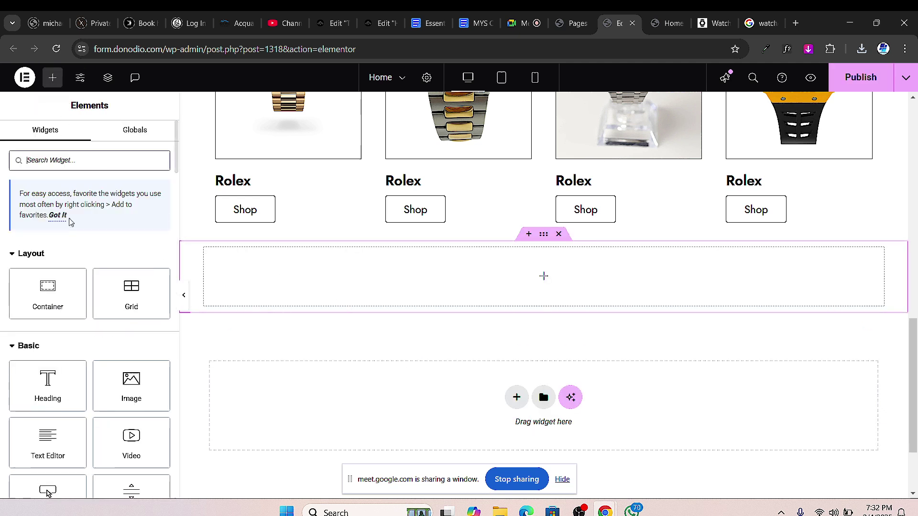
left_click_drag(48, 293, 217, 343)
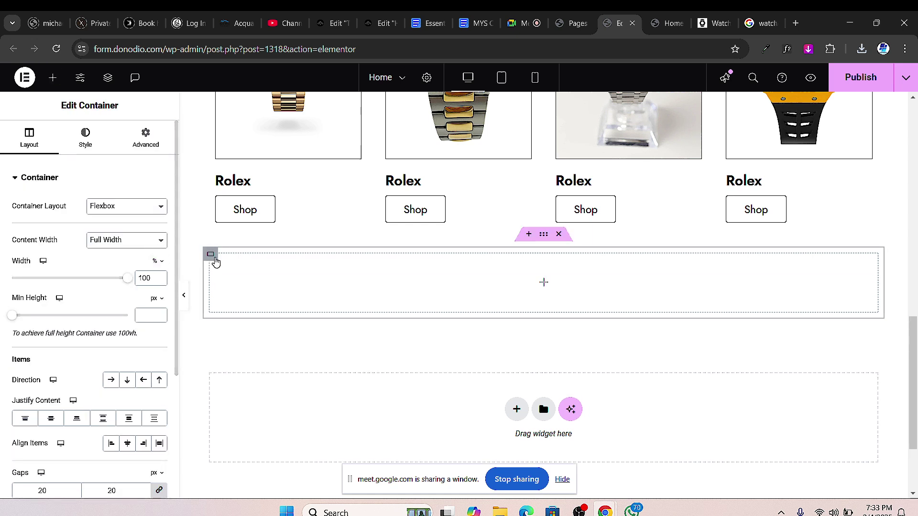
right_click(209, 254)
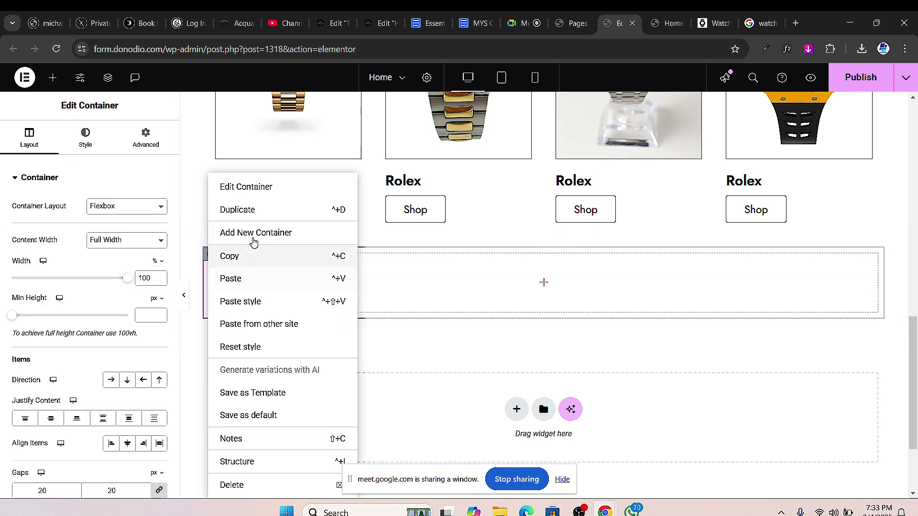
key("ctrl+d")
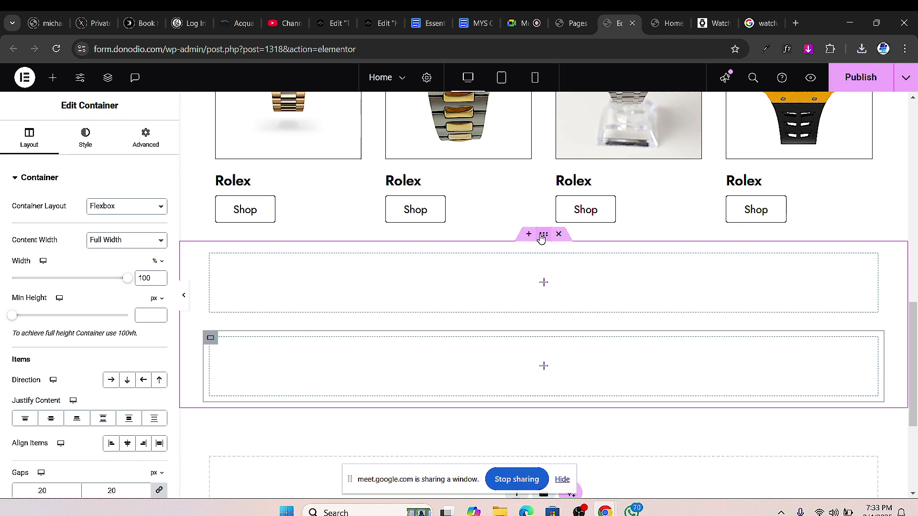
- Set the parent container's direction to row so its two inner containers sit side by side, and publish the page
left_click(542, 236)
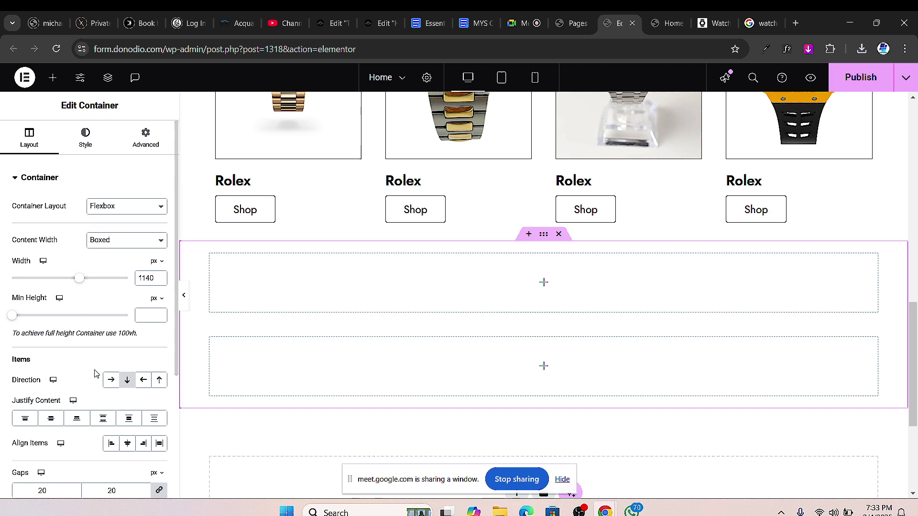
left_click(111, 380)
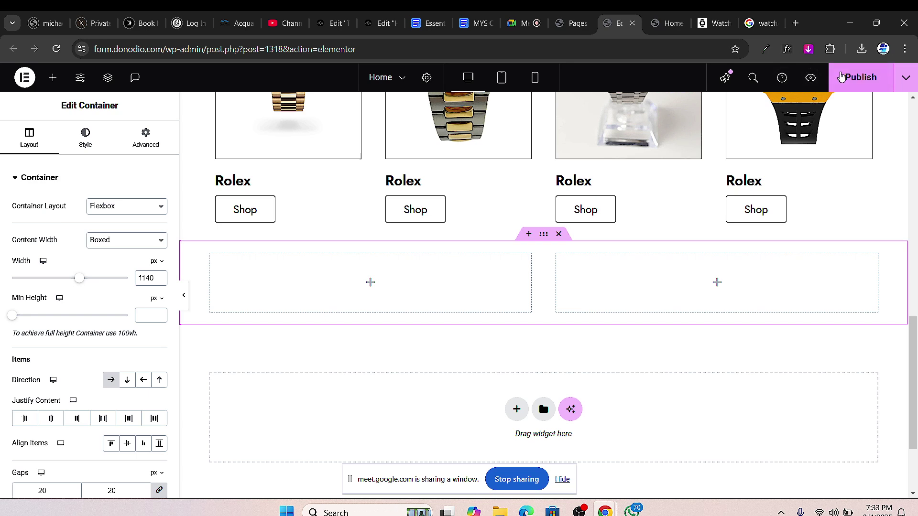
left_click(860, 77)
- Review the Google image results for men's watches, the Swatch and G-Shock section on watchshop.com, and the Home page preview
left_click(748, 29)
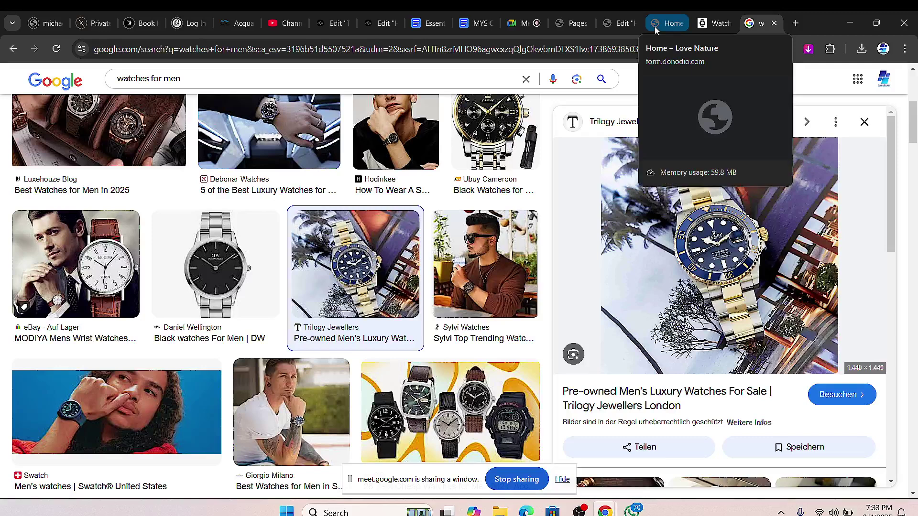
scroll(382, 267, "down", 1)
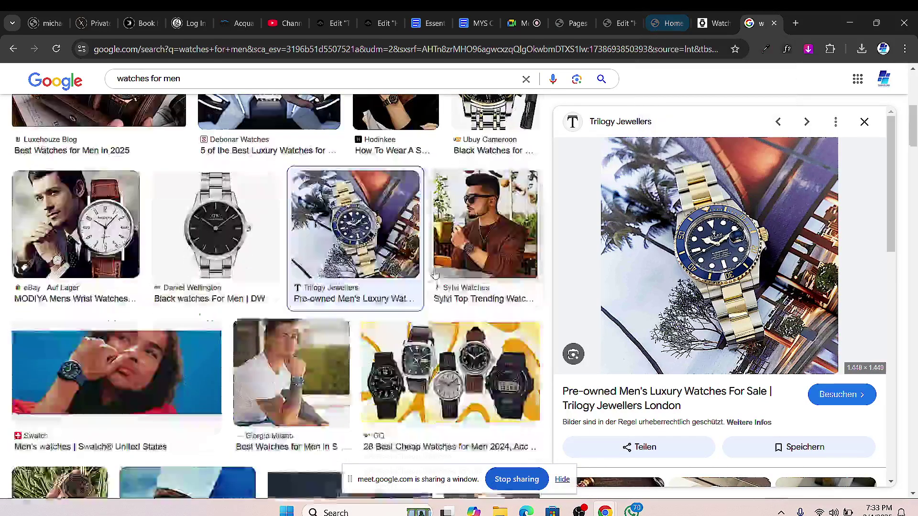
left_click(713, 20)
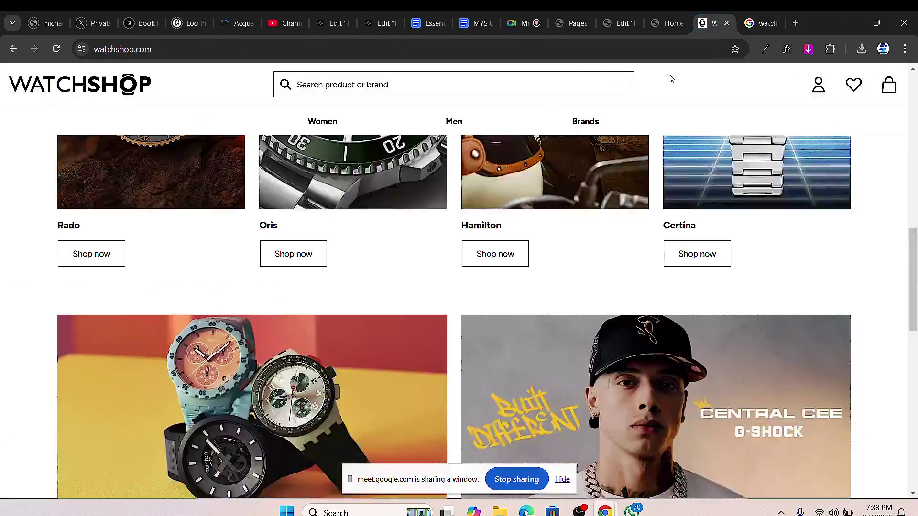
scroll(377, 349, "down", 3)
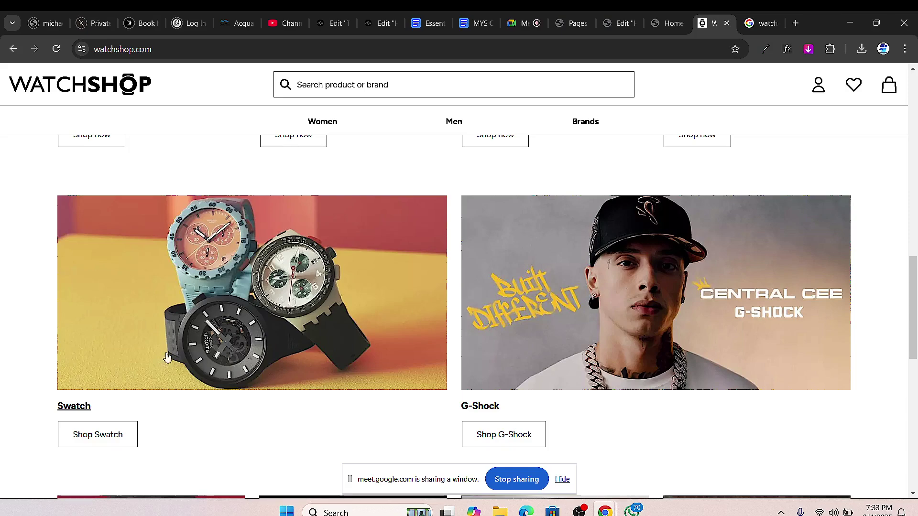
left_click(662, 26)
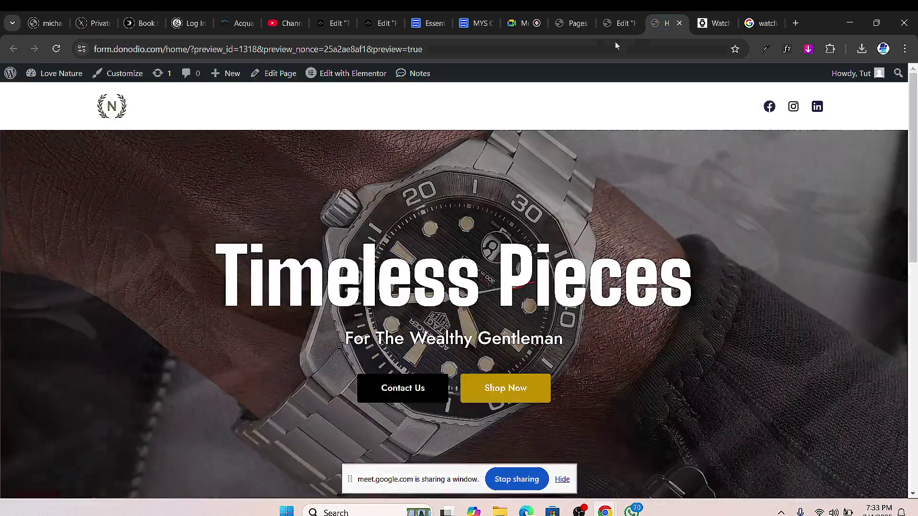
- Return to the Elementor editor and duplicate the four-product container under the Featured Collections heading
left_click(615, 24)
scroll(563, 232, "up", 3)
scroll(563, 233, "up", 2)
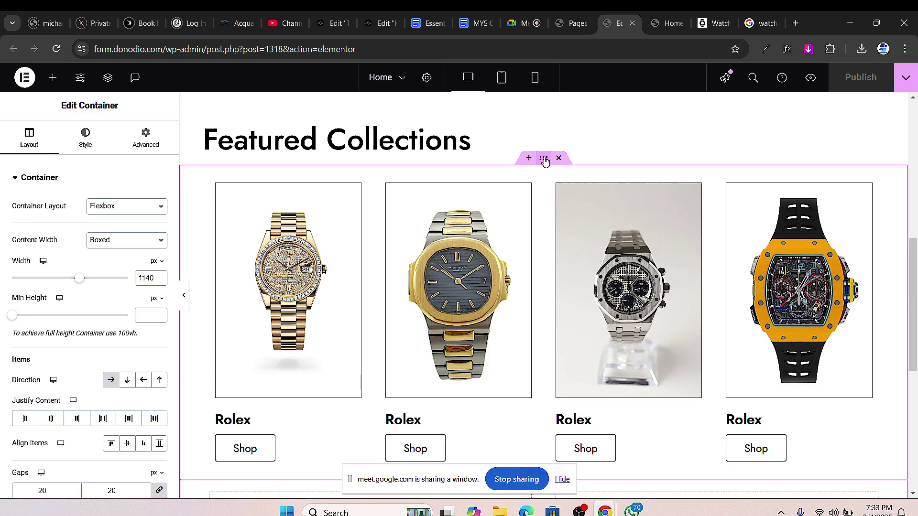
right_click(545, 159)
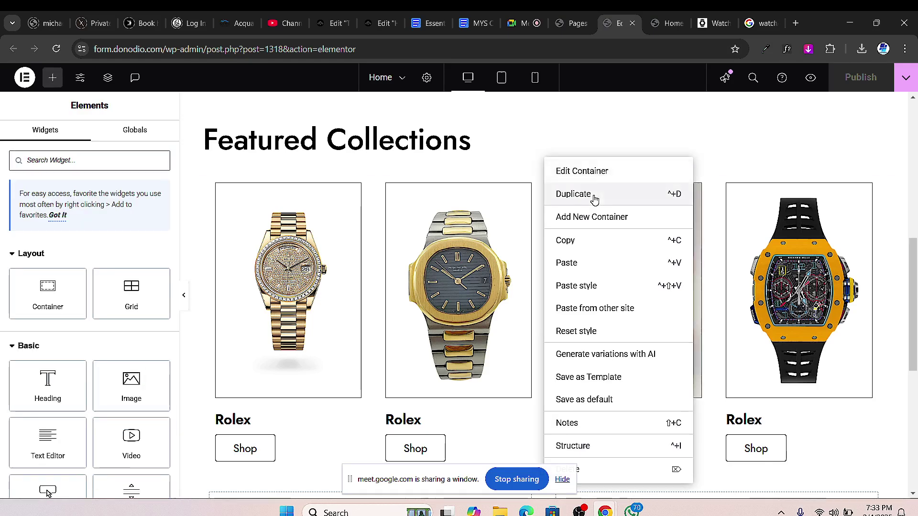
scroll(476, 300, "down", 4)
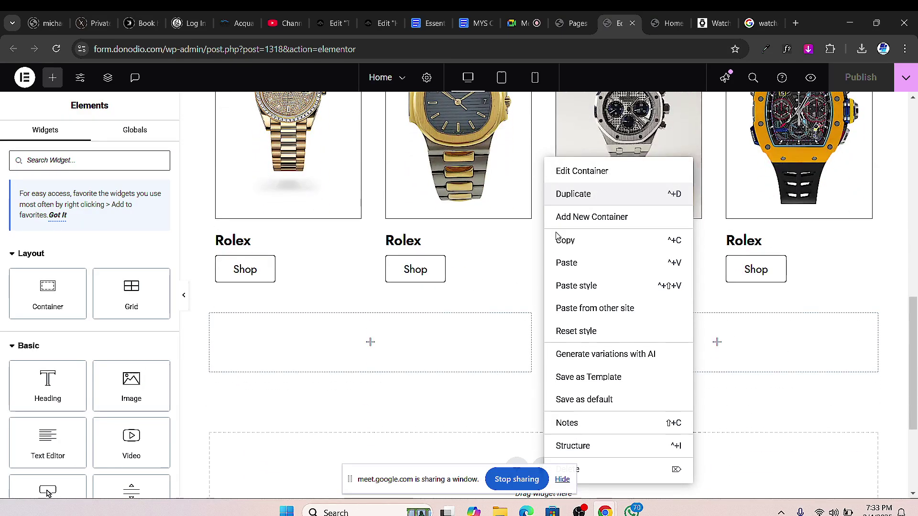
key("ctrl+d")
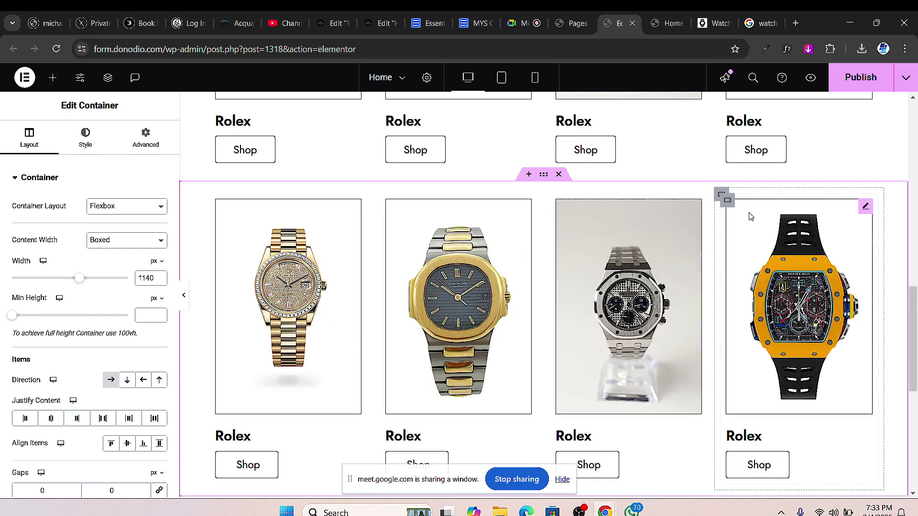
- Delete the fourth and third watch containers from the duplicated product row
left_click(721, 197)
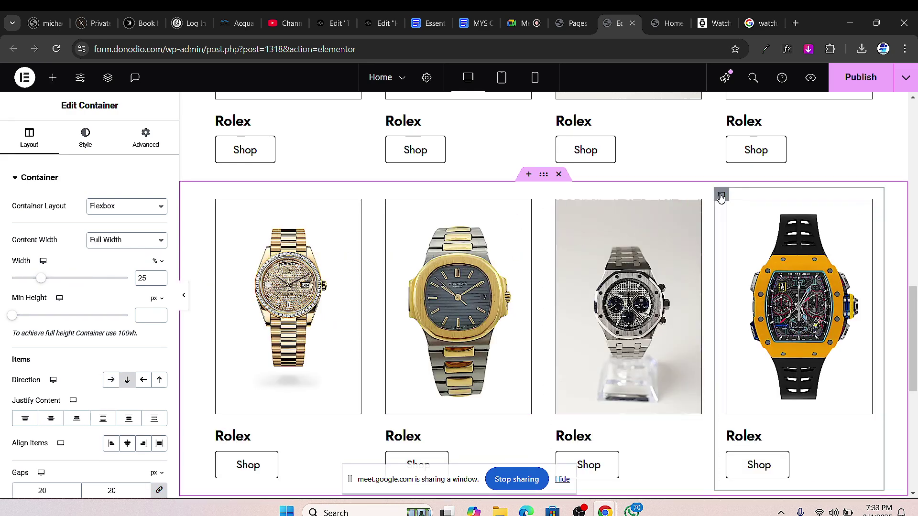
right_click(721, 197)
left_click(745, 485)
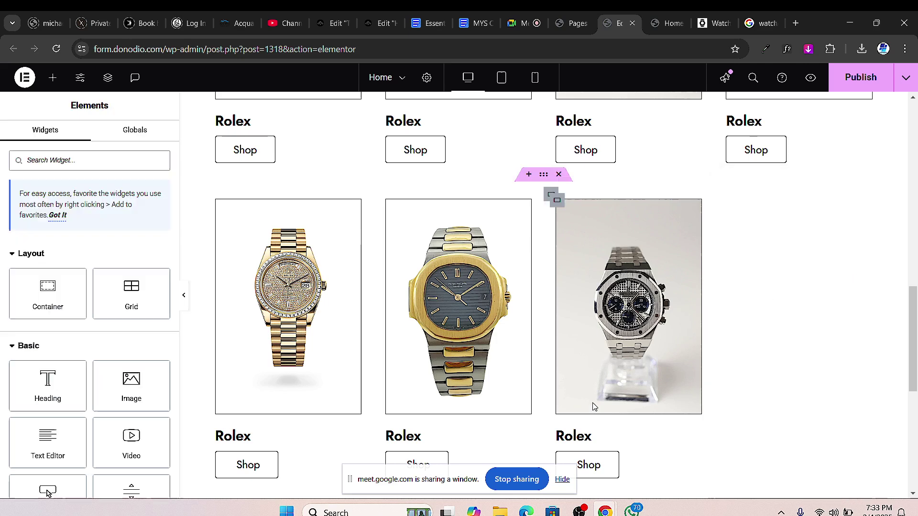
right_click(551, 202)
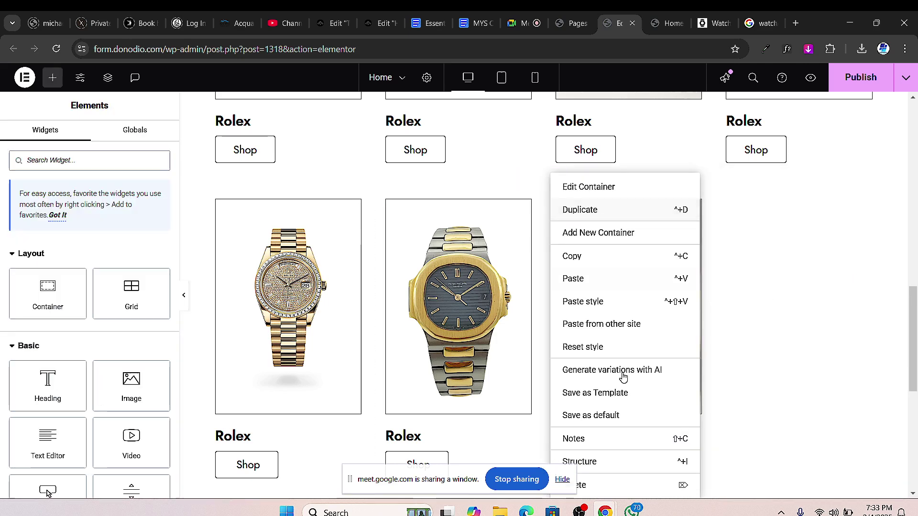
left_click(617, 481)
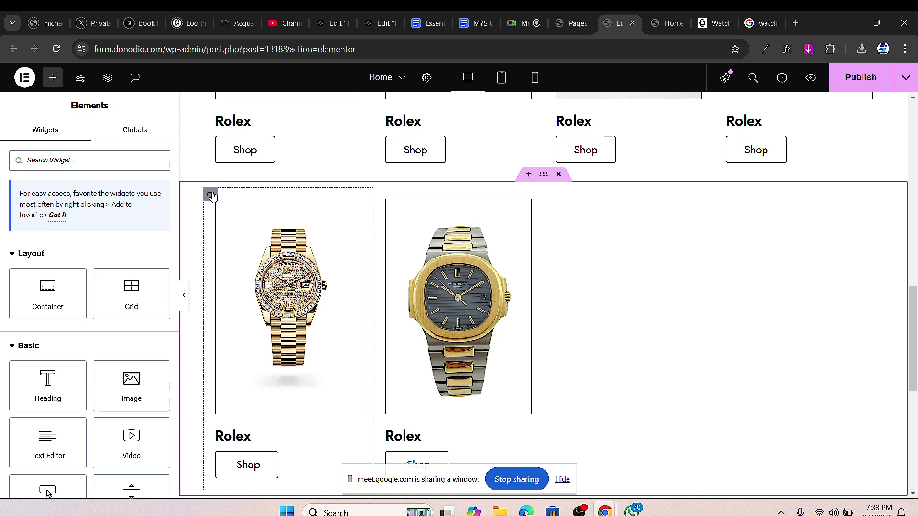
- Set the width of the first watch container in the duplicated row to 50%
left_click(211, 195)
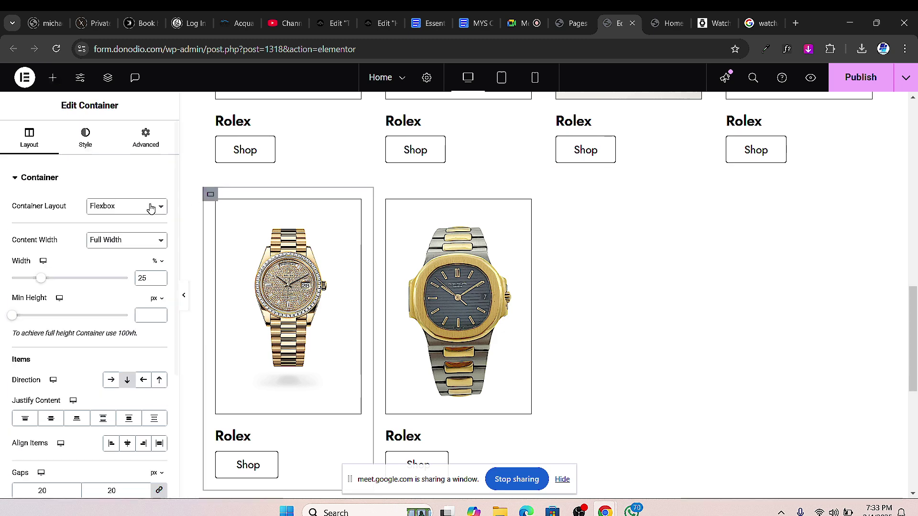
left_click(144, 278)
type("505")
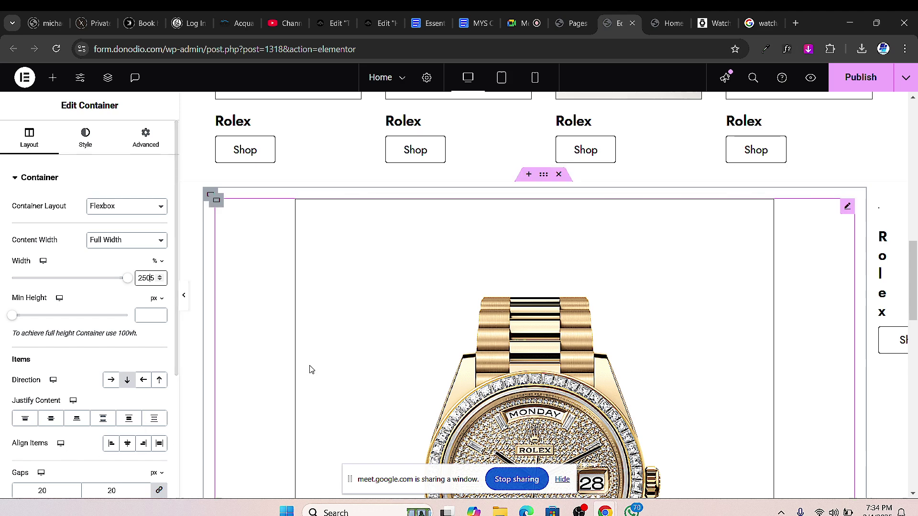
key("BackSpace")
key("BackSpace")
key("BackSpace")
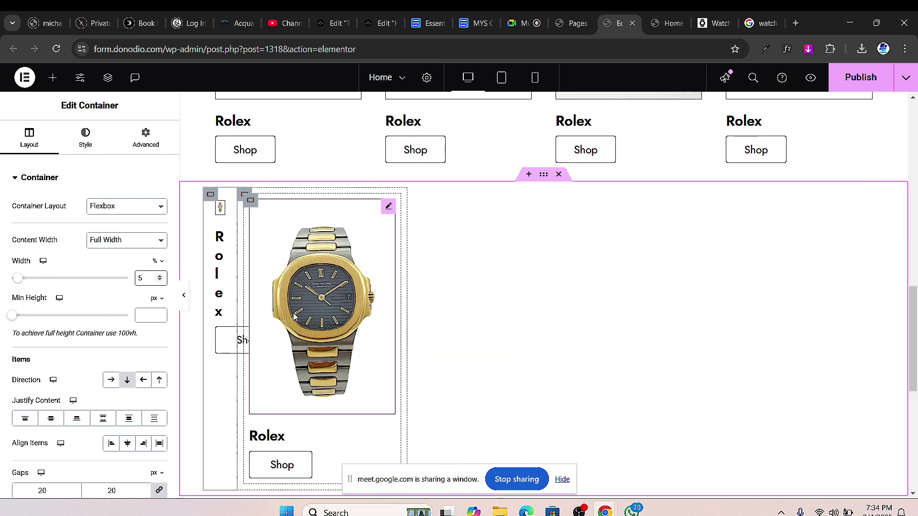
type("0")
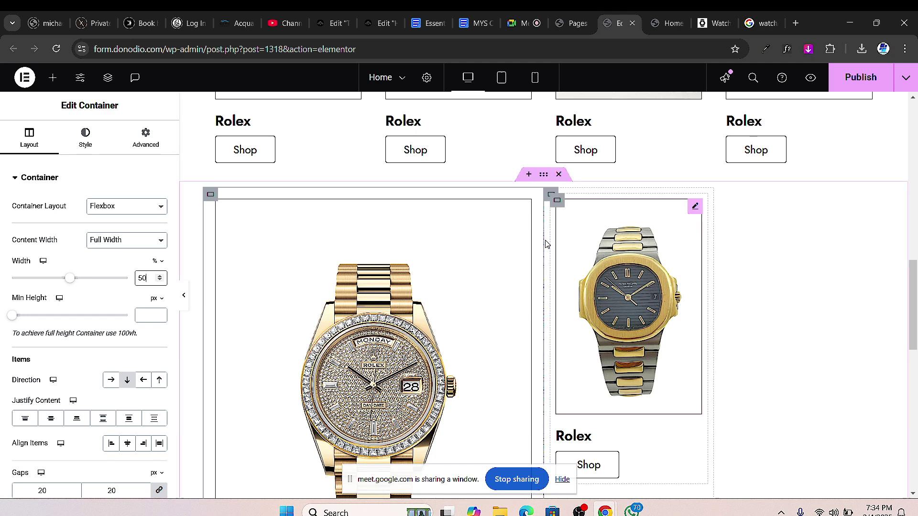
- Set the width of the second watch container in the duplicated row to 50%
key("BackSpace")
key("BackSpace")
type("25")
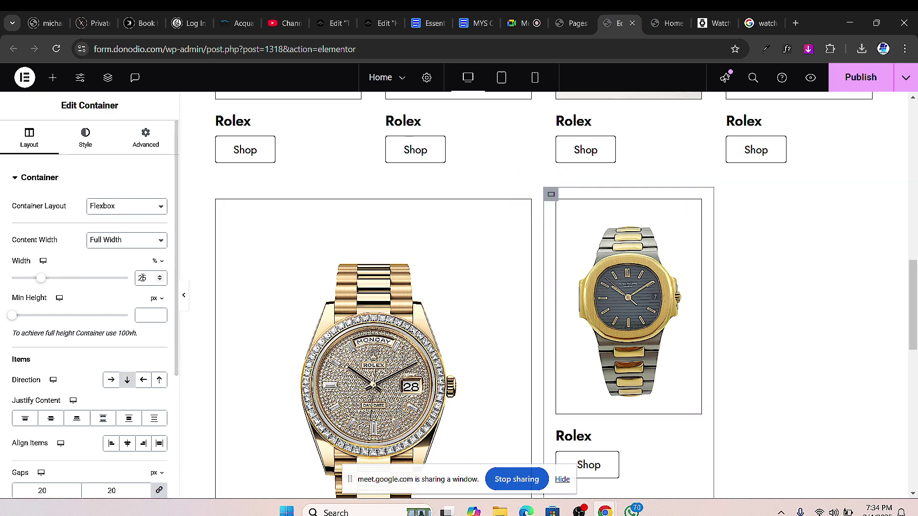
type("50")
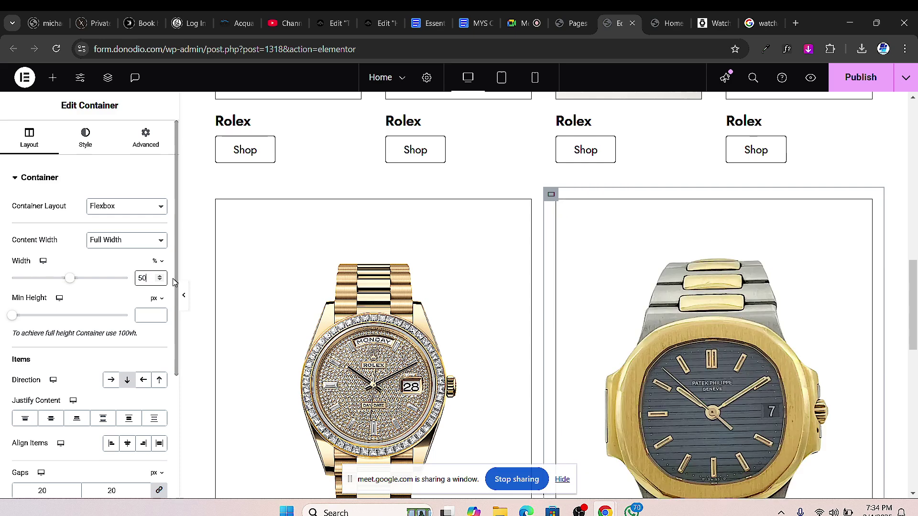
scroll(302, 273, "down", 4)
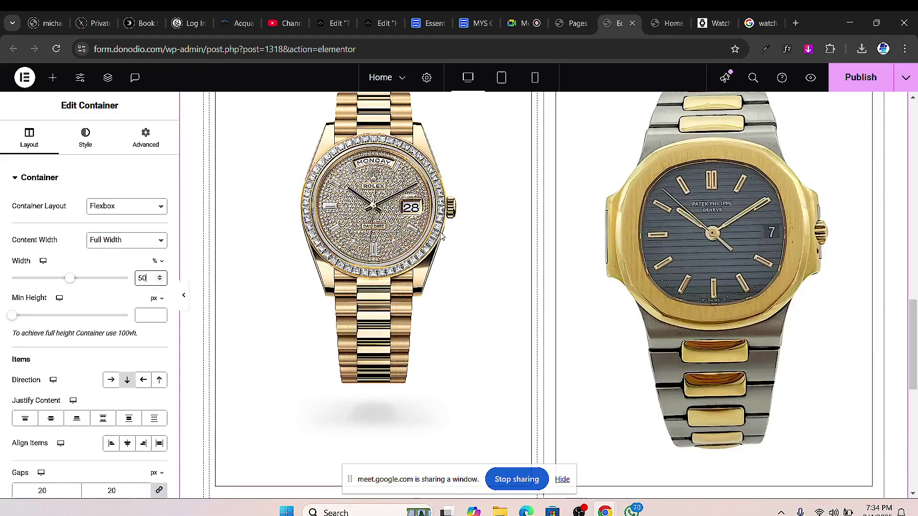
scroll(454, 243, "up", 3)
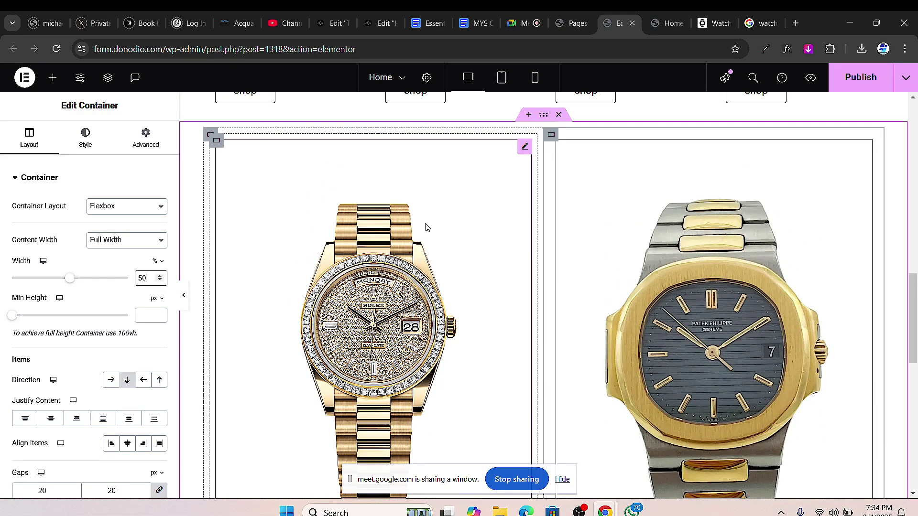
- Replace the first watch image in the duplicated row by uploading 39bddeb8-4012-4450-aa1d-ad93216463bf from the WRIST WATCHES folder in Downloads
left_click(524, 146)
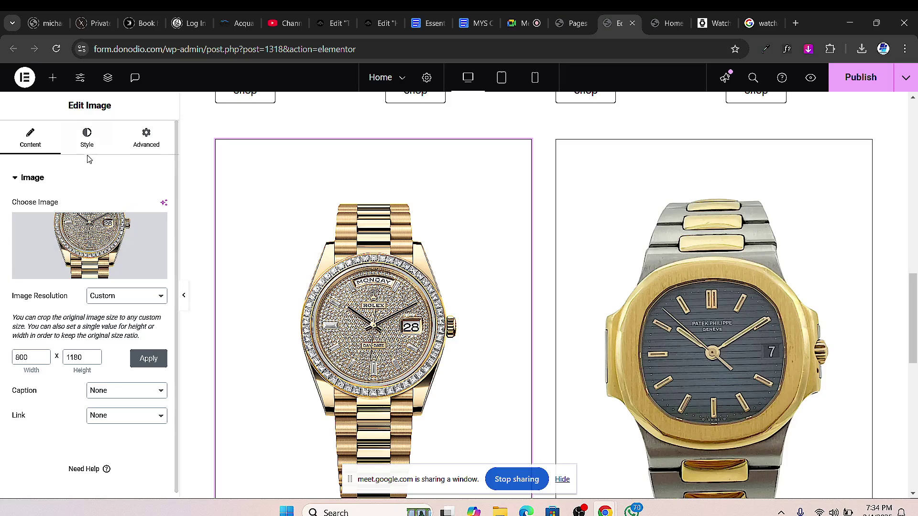
left_click(89, 253)
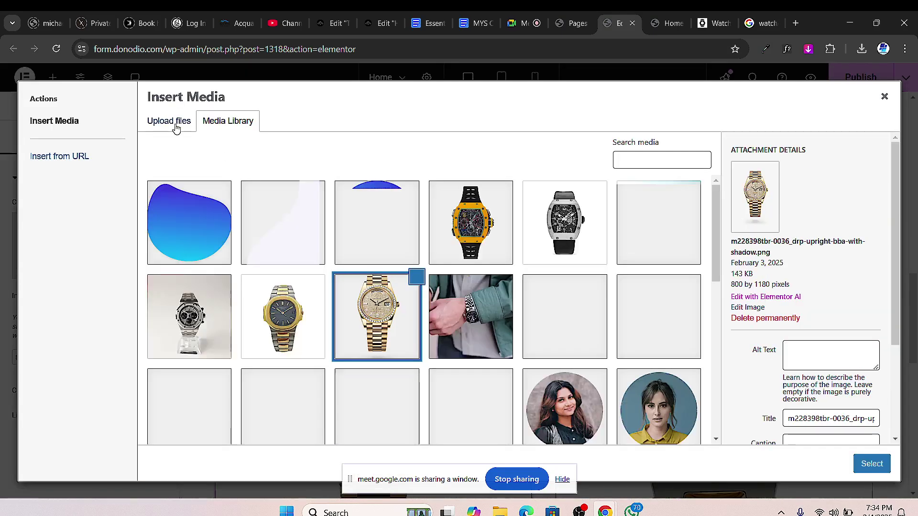
left_click(180, 126)
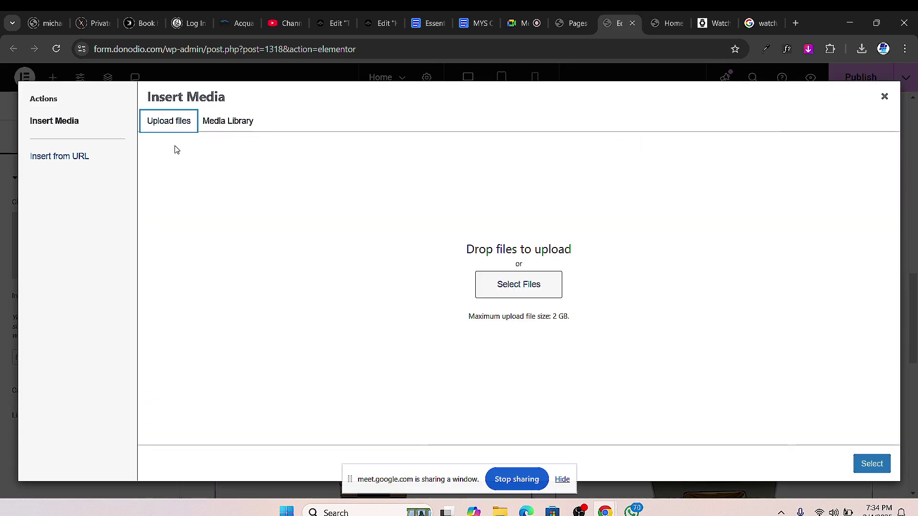
left_click(476, 277)
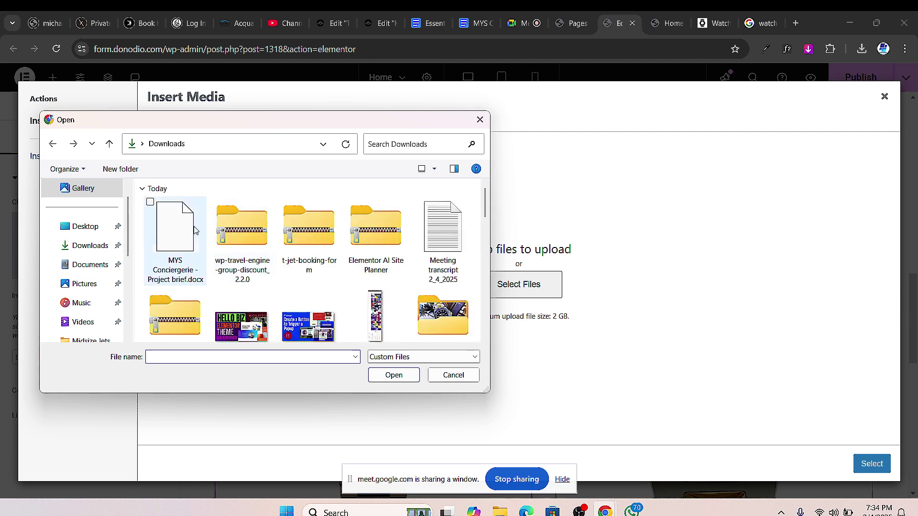
scroll(376, 249, "down", 3)
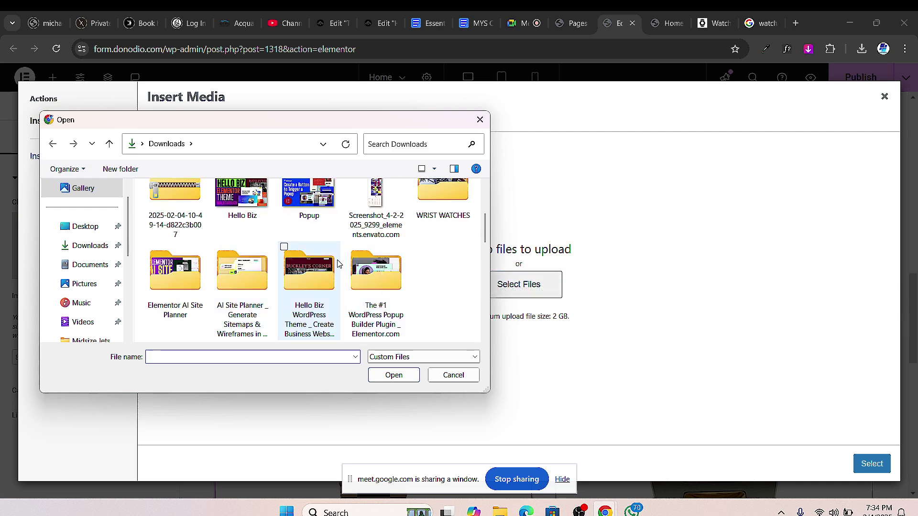
double_click(417, 220)
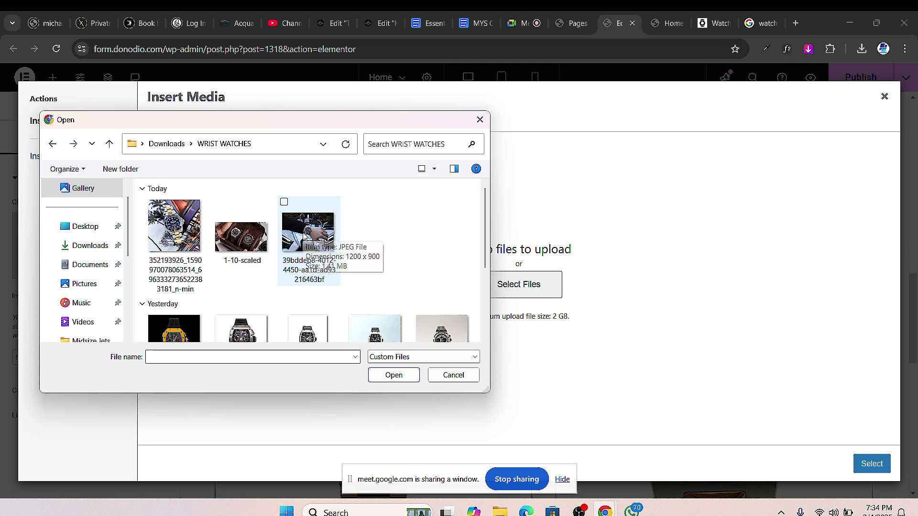
left_click(305, 244)
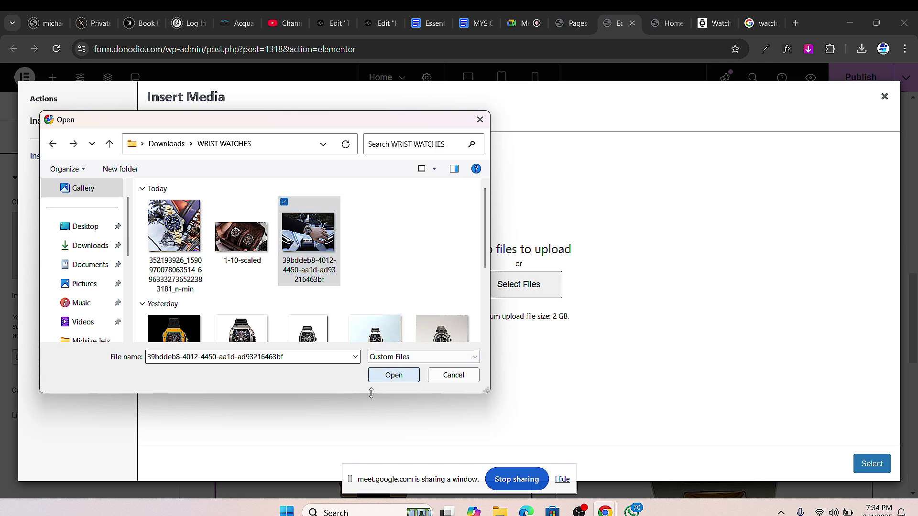
left_click(399, 381)
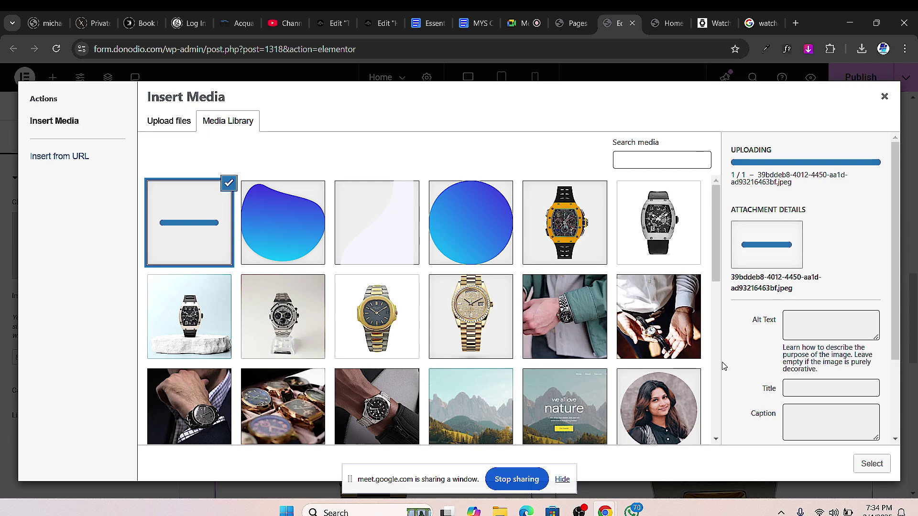
left_click(873, 465)
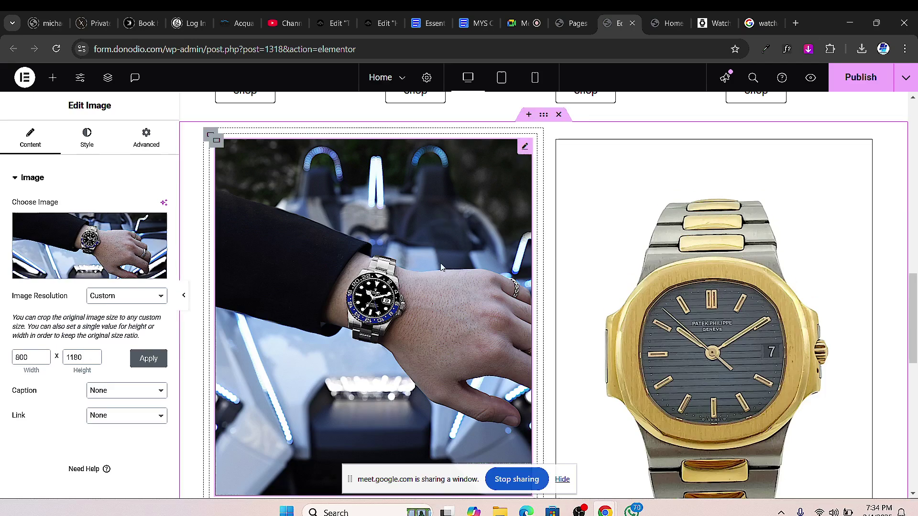
- Apply a custom image resolution of 1920 x 1280 to the wrist photo in the first column
scroll(369, 397, "down", 1)
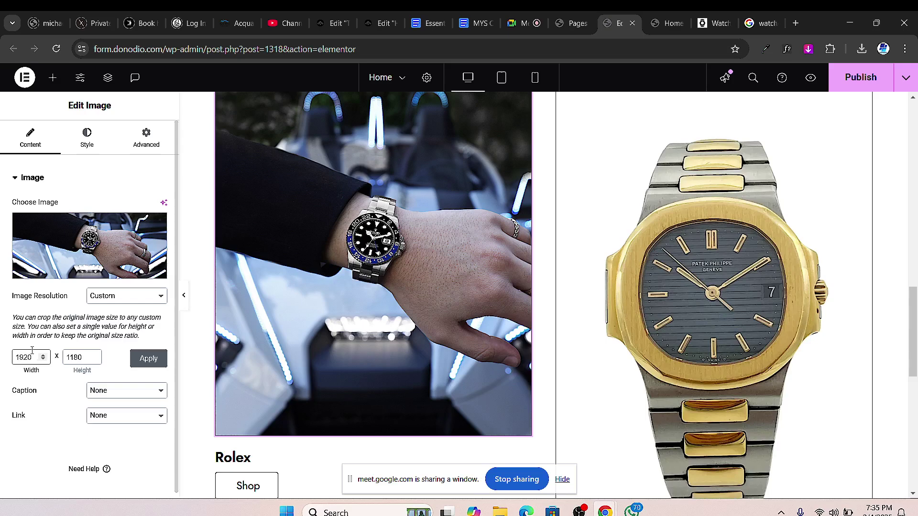
left_click(81, 360)
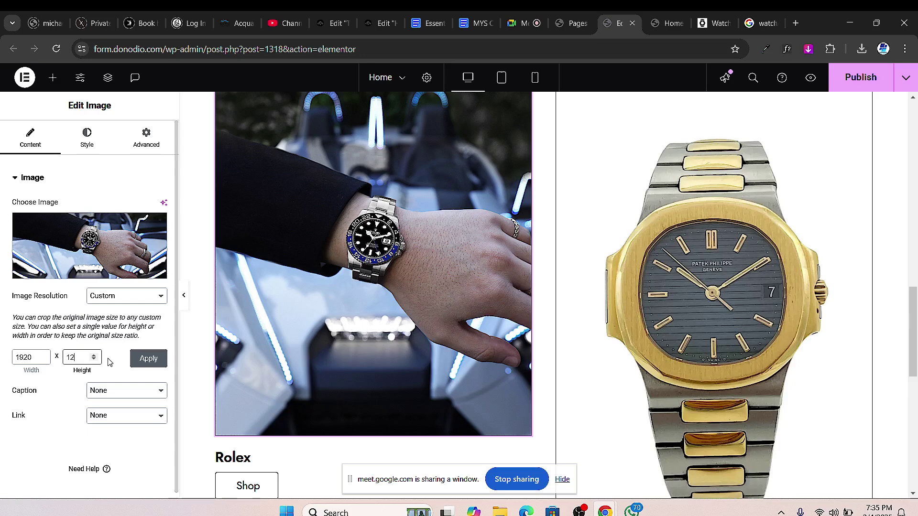
left_click(152, 359)
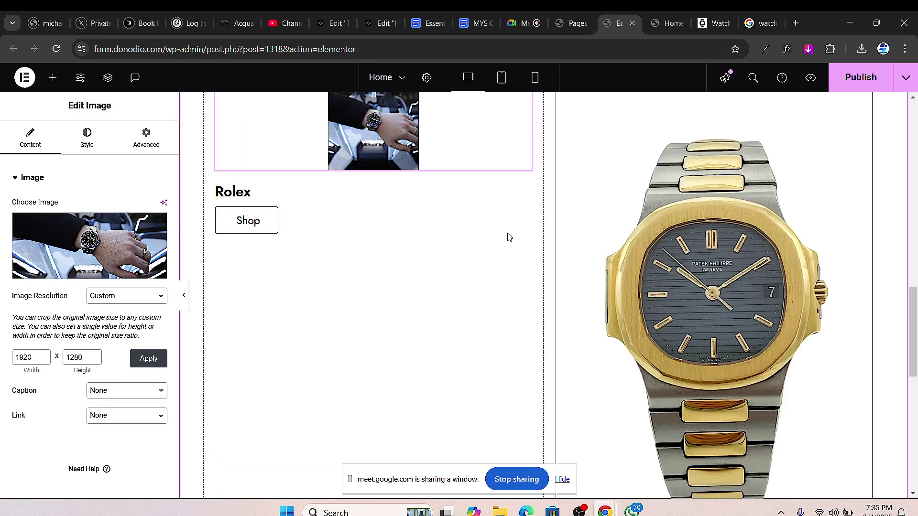
scroll(444, 253, "up", 1)
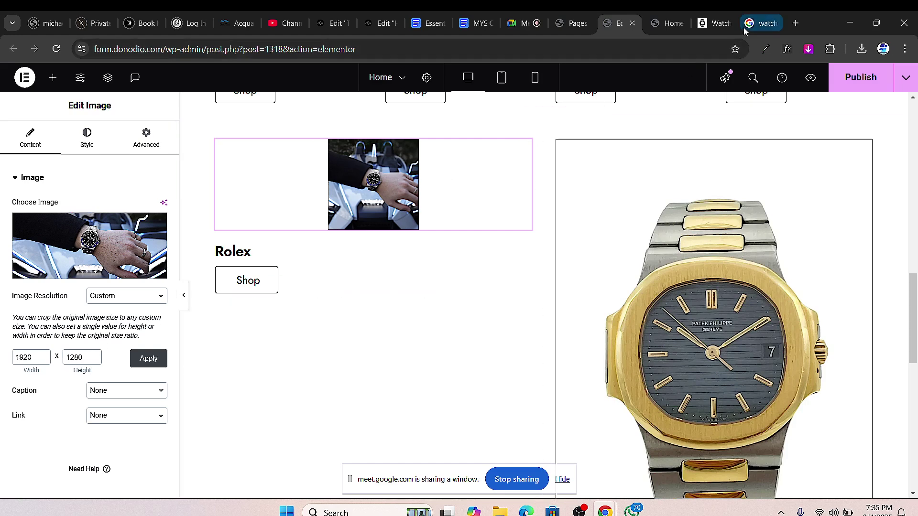
- Check the wrist photo's original pixel dimensions in the media library and close it without changing the image
mouse_move(141, 234)
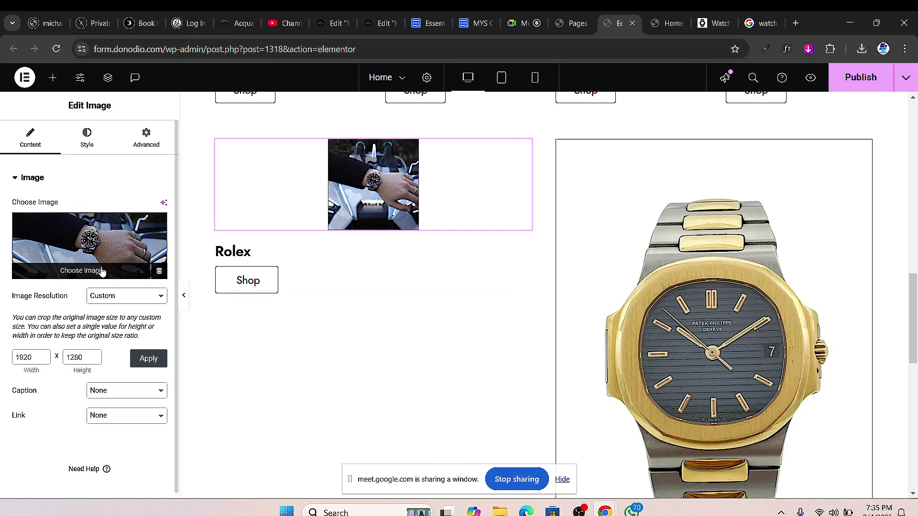
mouse_move(87, 251)
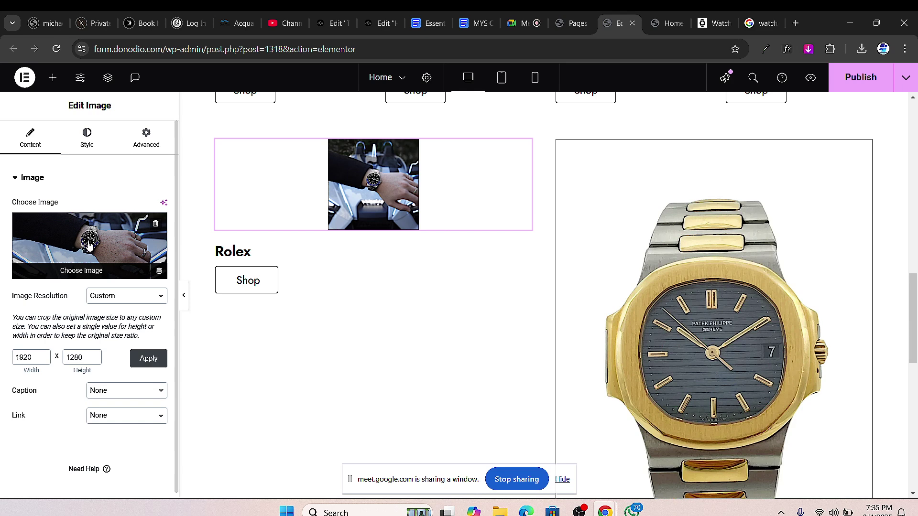
left_click(87, 246)
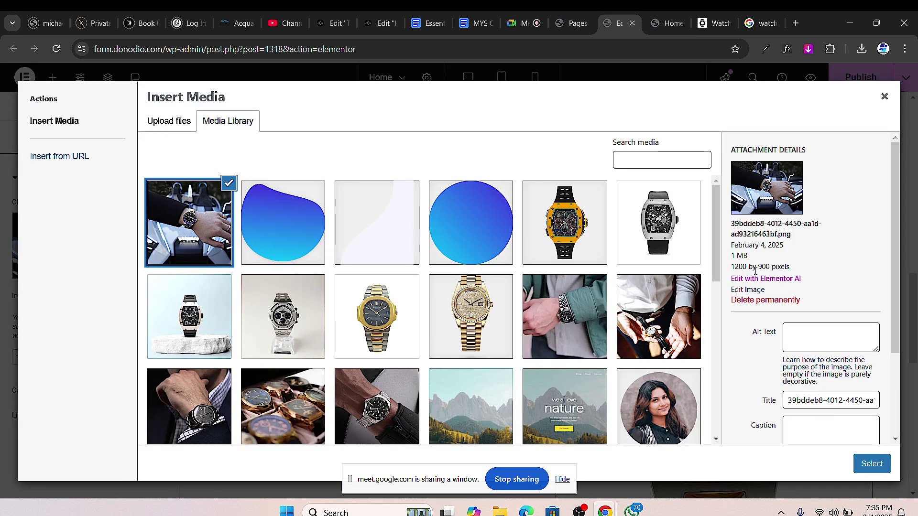
left_click(172, 122)
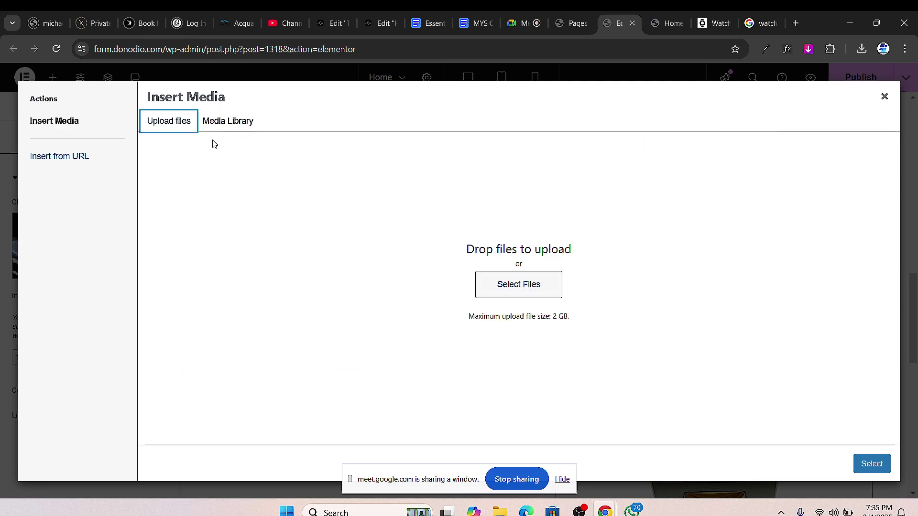
left_click(884, 96)
- Apply a custom image resolution of 1200 x 800 to the wrist photo in the first column
double_click(28, 357)
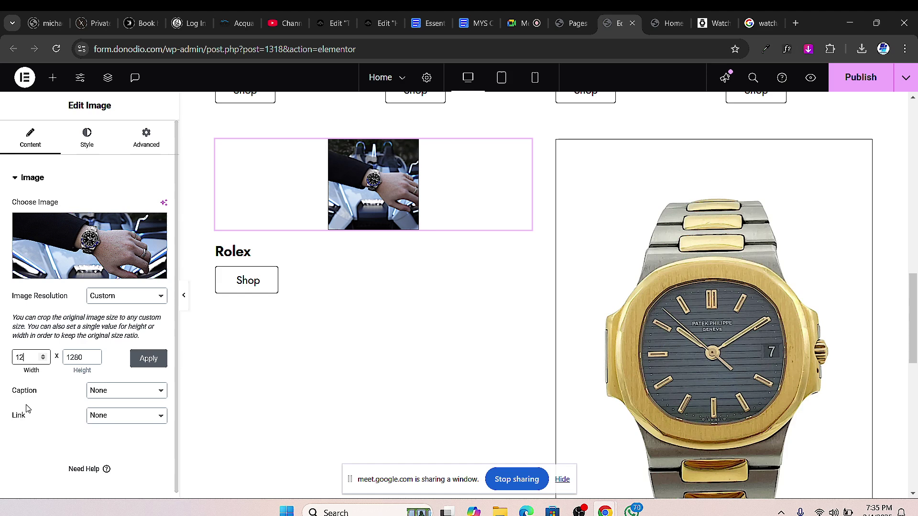
left_click(72, 358)
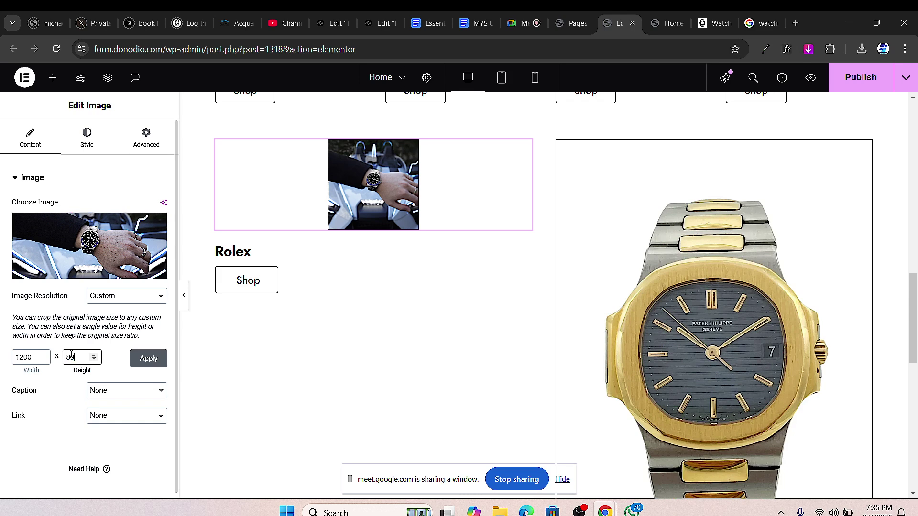
left_click(147, 358)
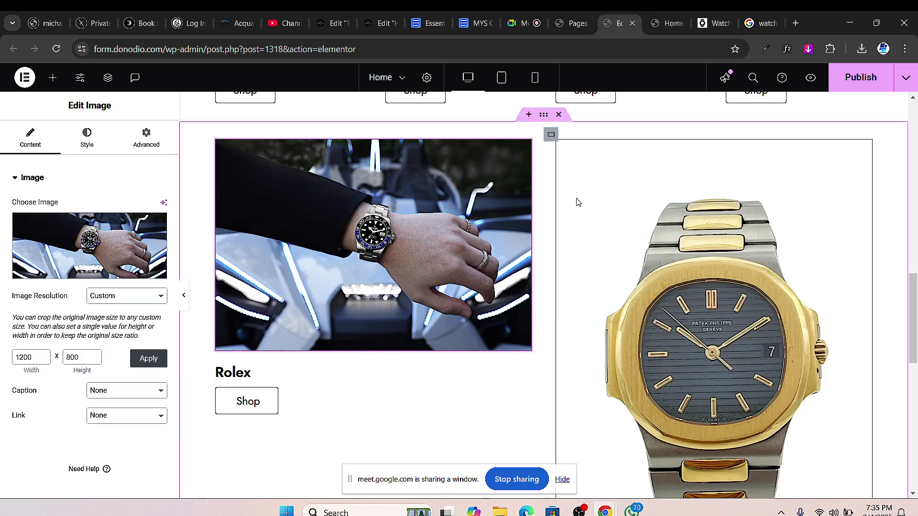
- Apply a custom image resolution of 1200 x 800 to the watch image in the second column
left_click(863, 149)
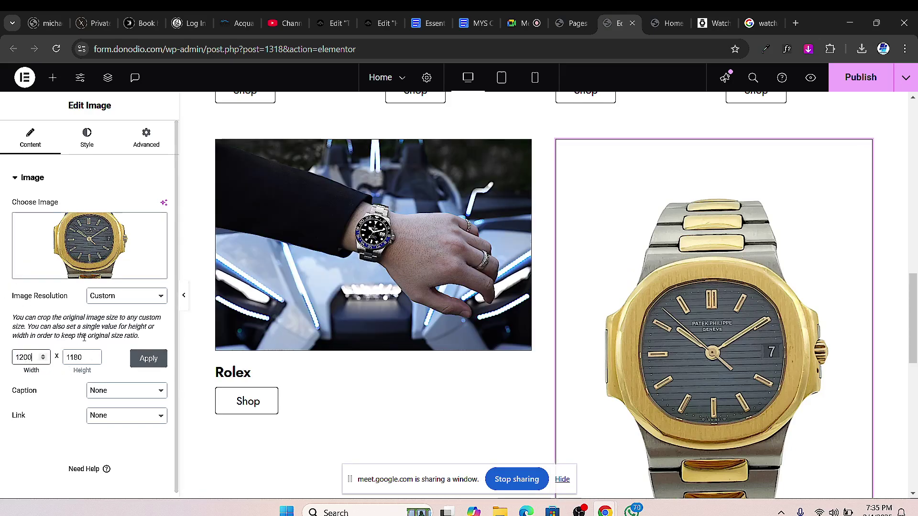
double_click(80, 357)
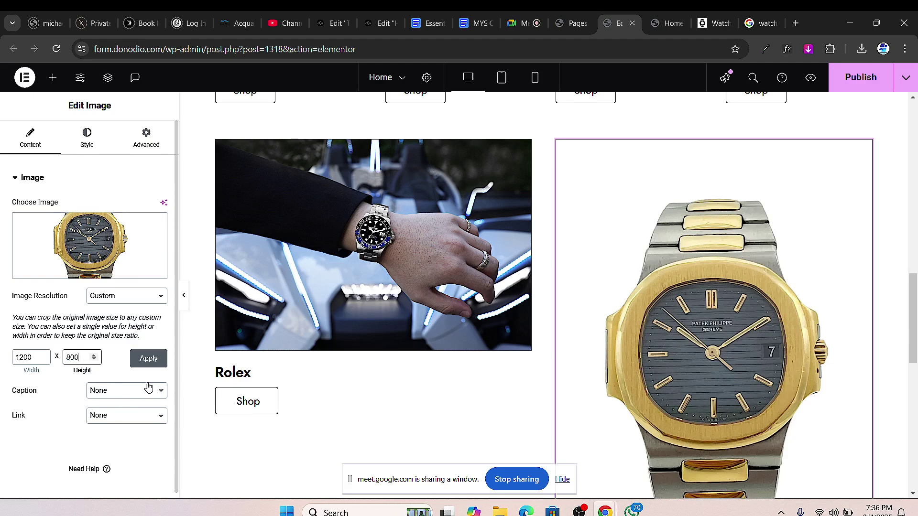
left_click(158, 361)
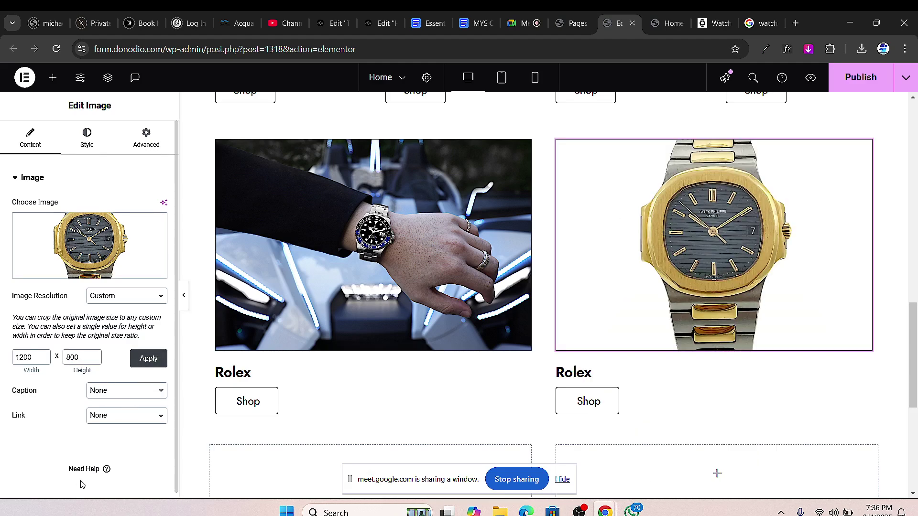
- Replace the second column's watch image by uploading 1-10-scaled from the WRIST WATCHES folder
left_click(103, 234)
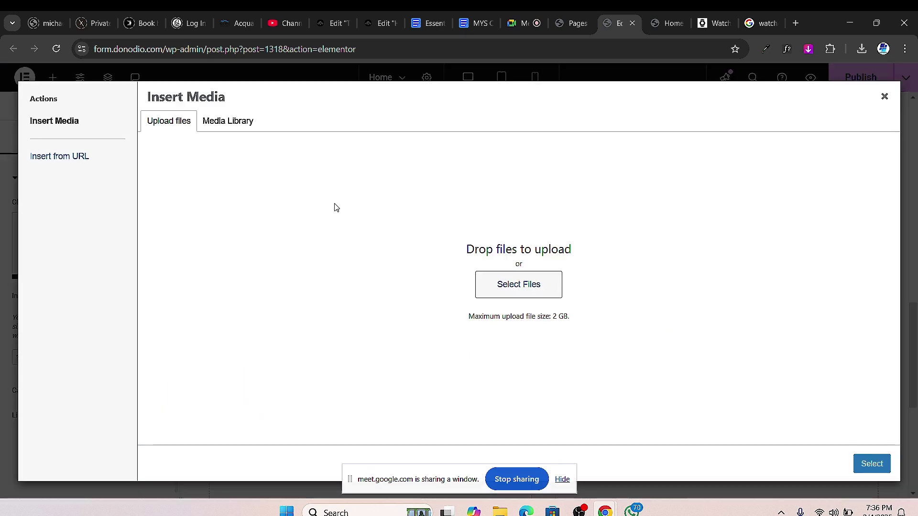
left_click(525, 290)
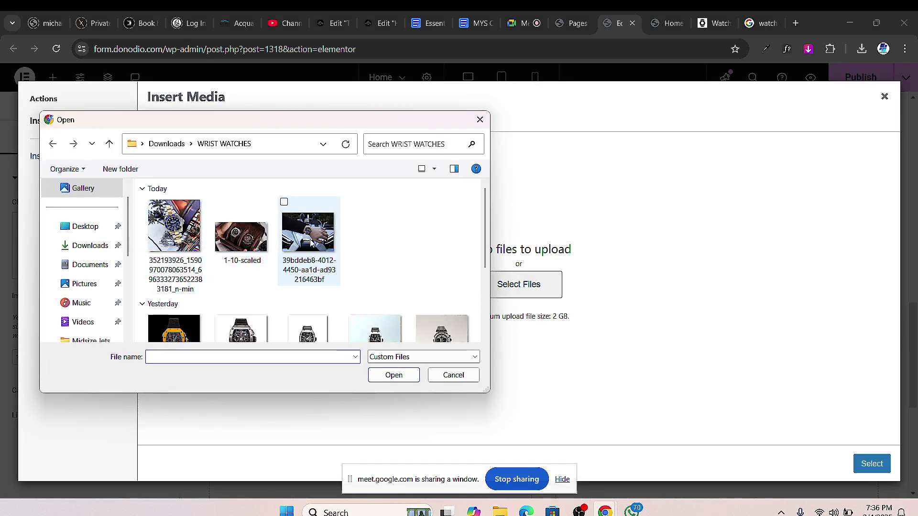
left_click(242, 248)
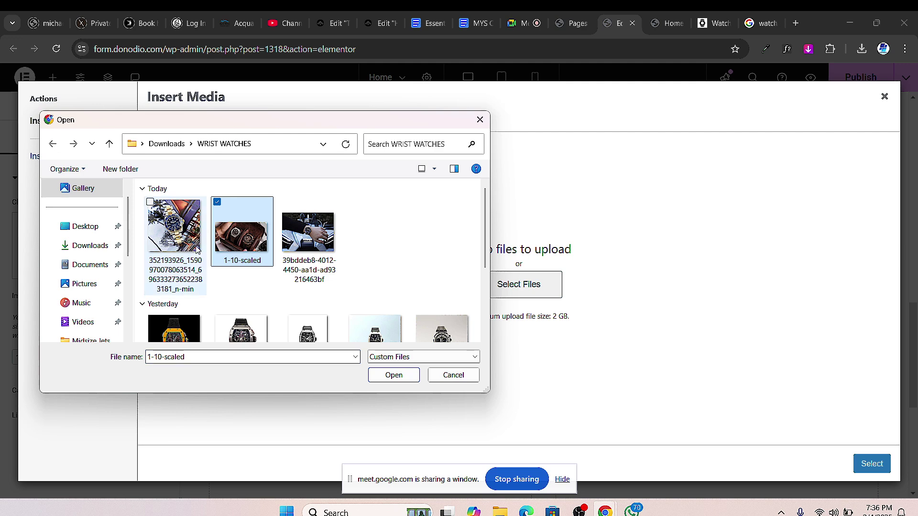
left_click(390, 374)
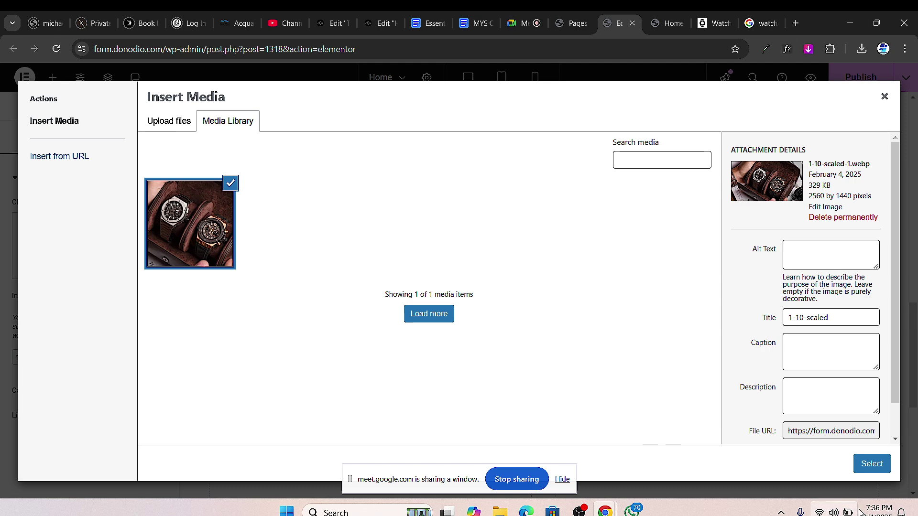
left_click(878, 463)
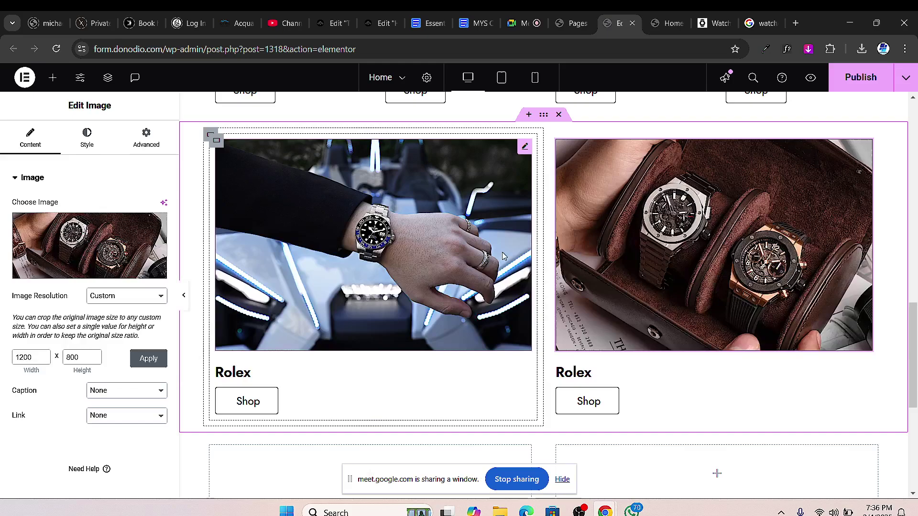
- Compare the two-column row with the Swatch and G-Shock section on watchshop.com and return to the Elementor editor
scroll(550, 265, "up", 5)
scroll(565, 266, "down", 3)
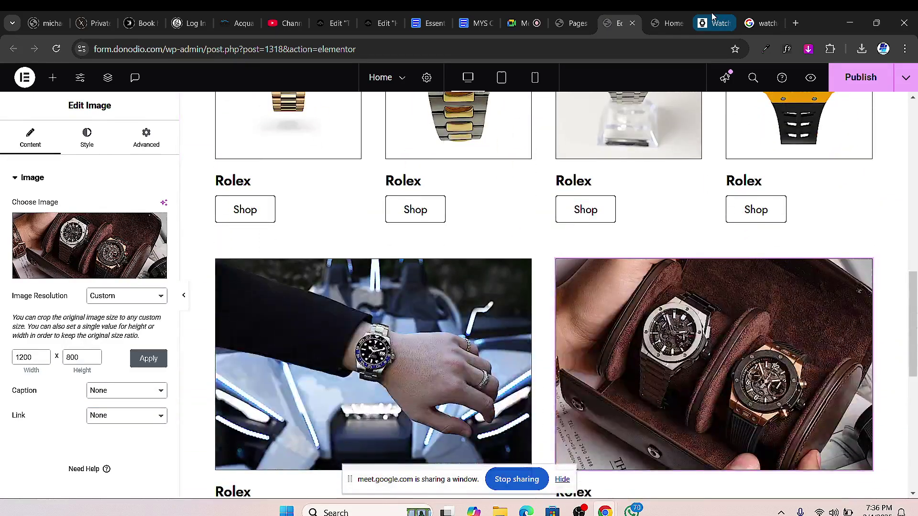
left_click(713, 19)
scroll(451, 231, "up", 4)
scroll(383, 364, "down", 3)
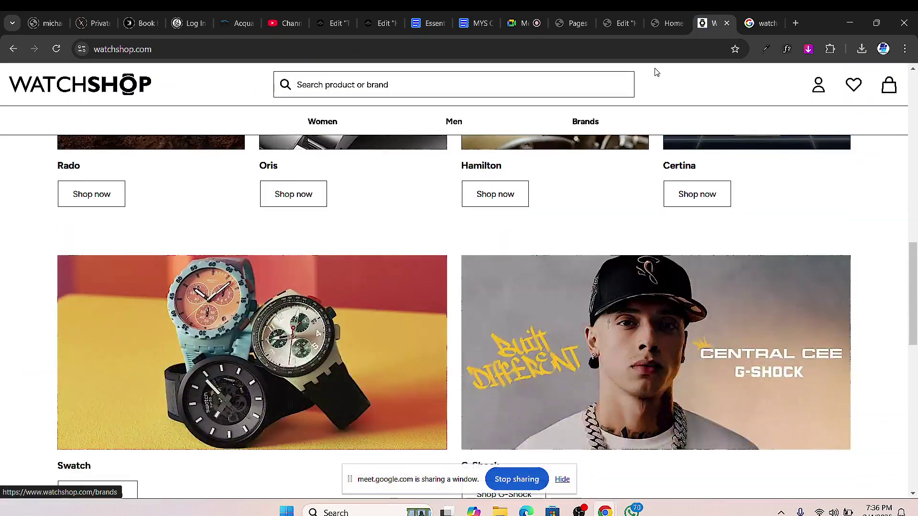
left_click(672, 25)
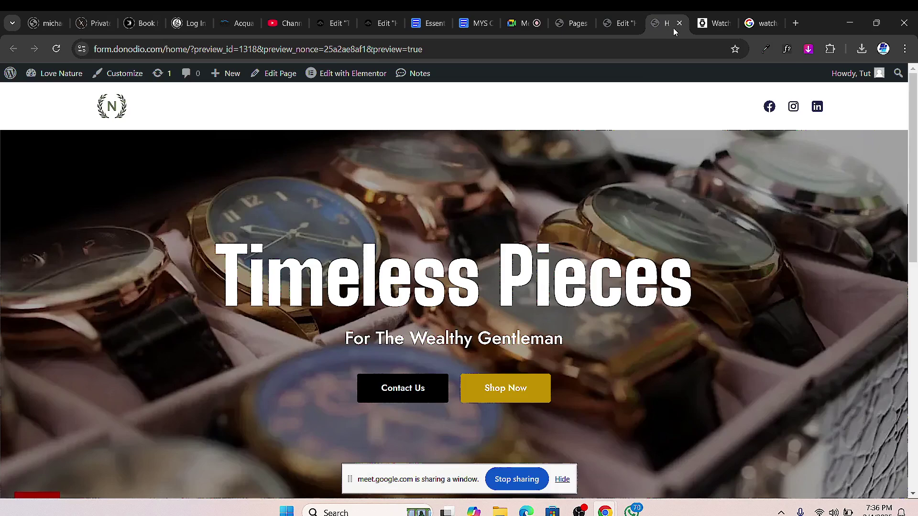
left_click(619, 23)
- Unlink the two-column container's margin values and set its top margin to 30 px
scroll(526, 268, "up", 2)
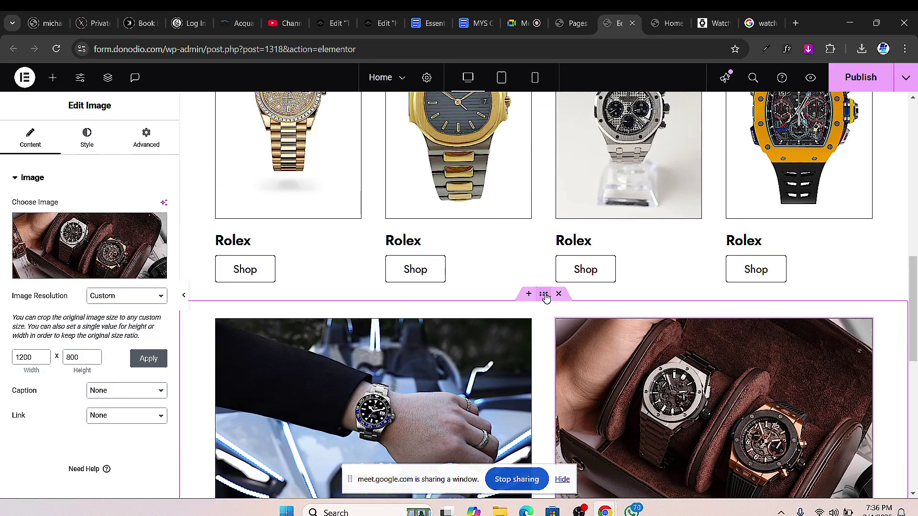
left_click(545, 295)
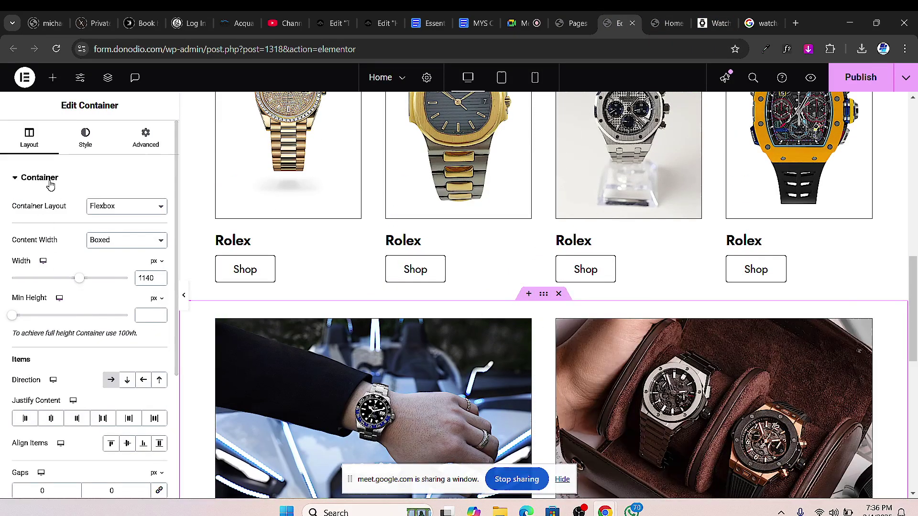
left_click(146, 137)
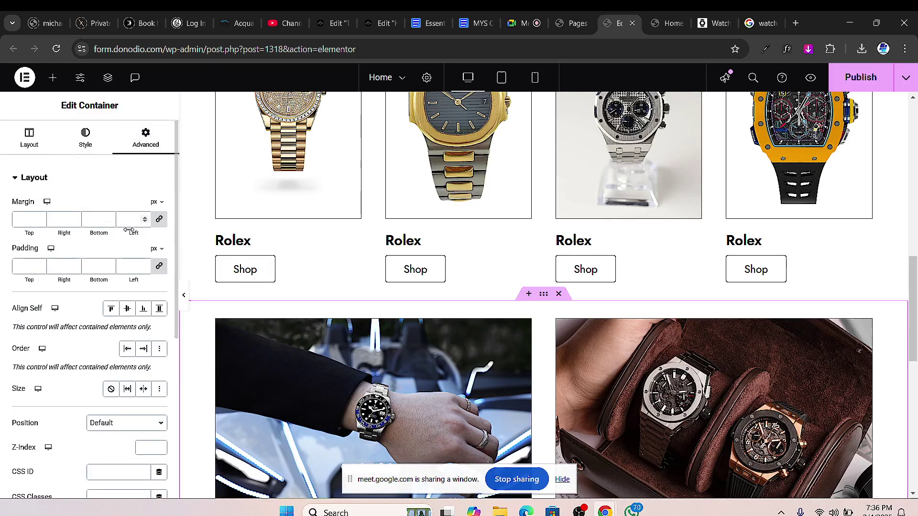
left_click(159, 221)
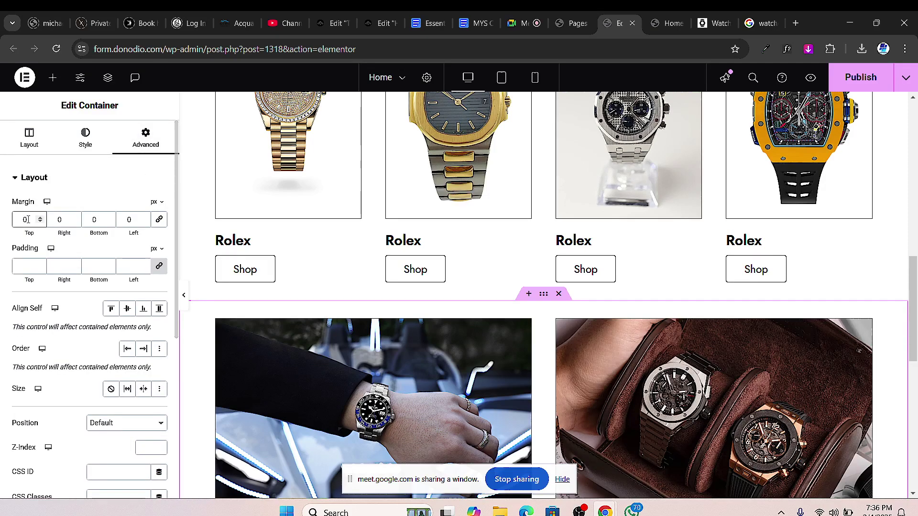
type("20")
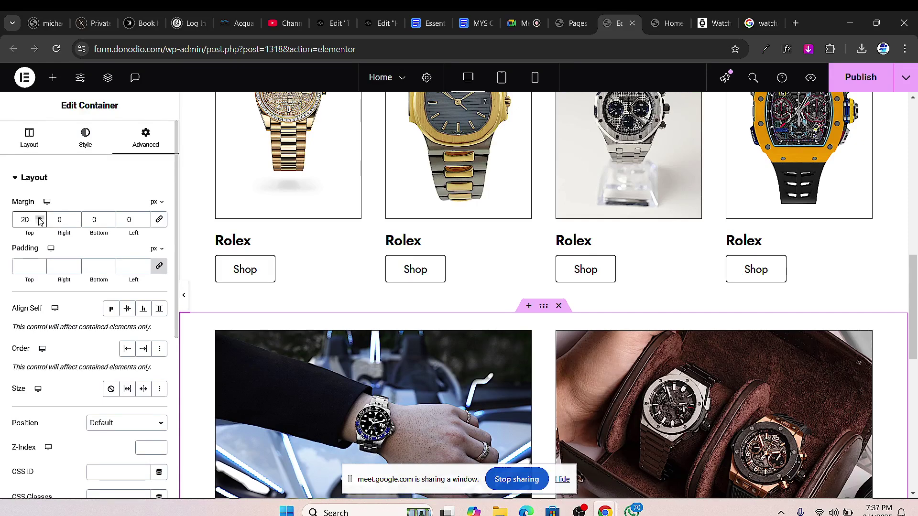
left_click(40, 218)
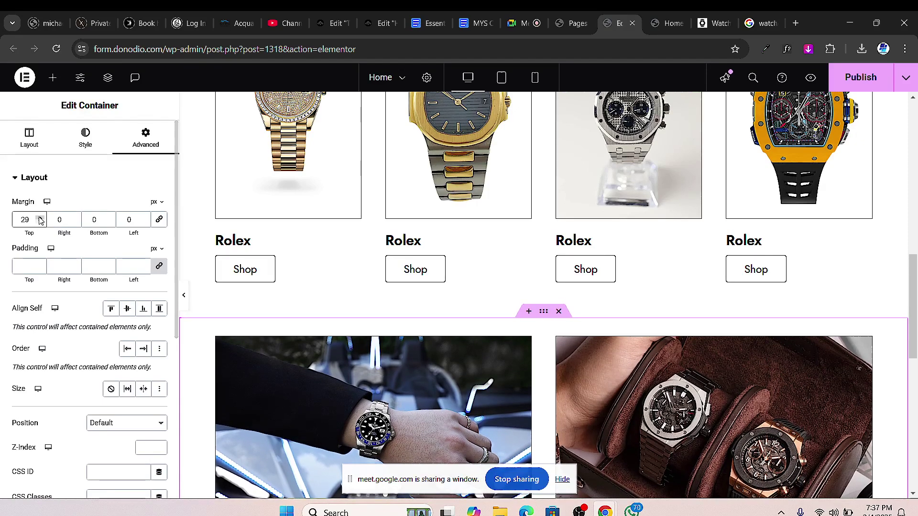
left_click(40, 217)
scroll(435, 339, "down", 3)
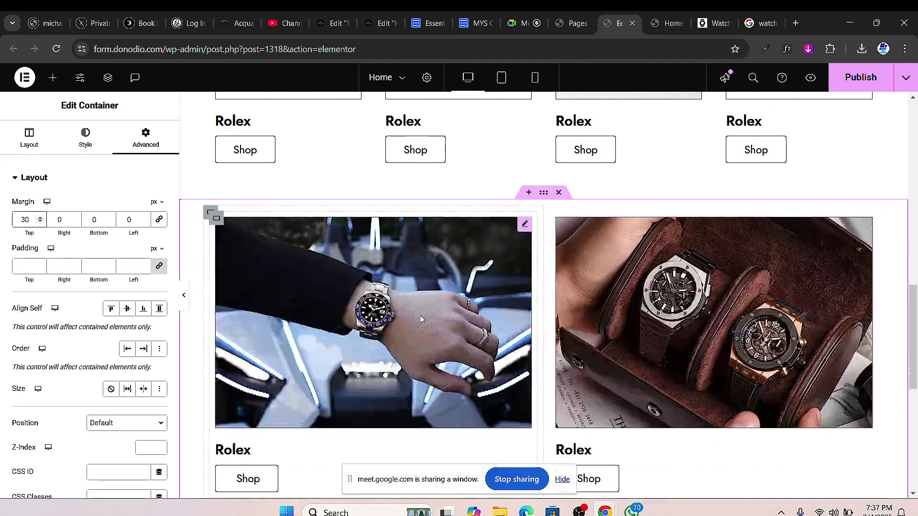
scroll(526, 296, "down", 3)
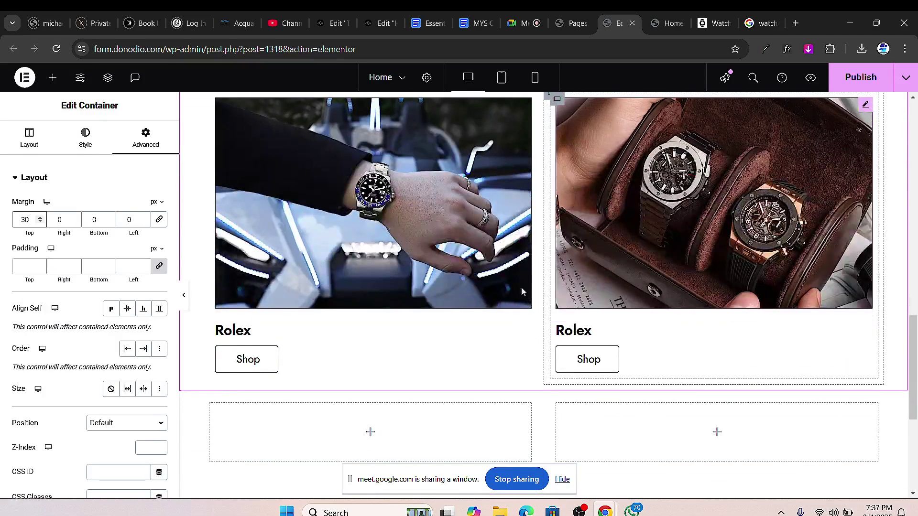
- Change the heading under the second watch in Featured Collections to Patek Philipe
scroll(478, 267, "up", 6)
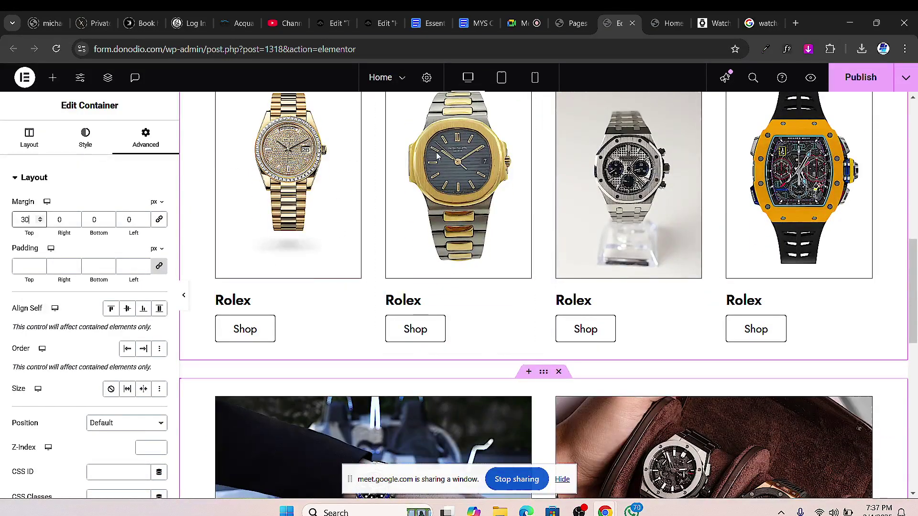
scroll(436, 156, "up", 1)
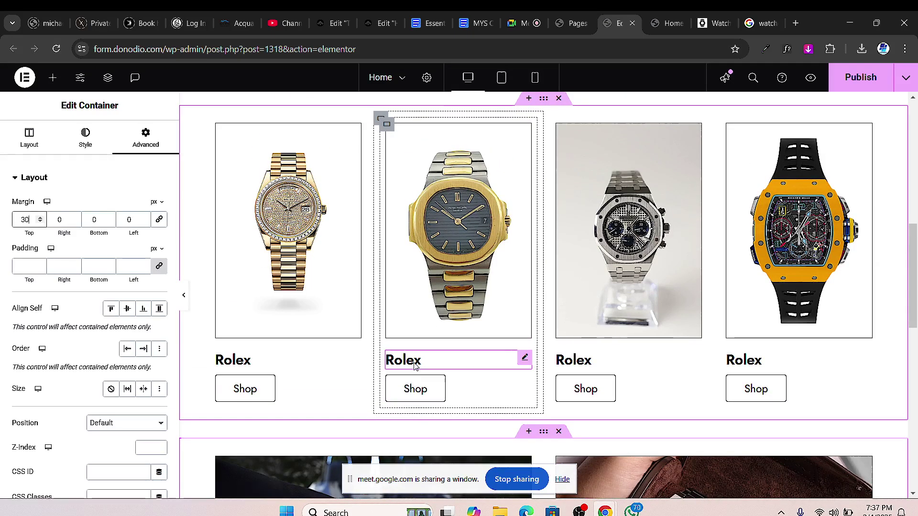
left_click(415, 364)
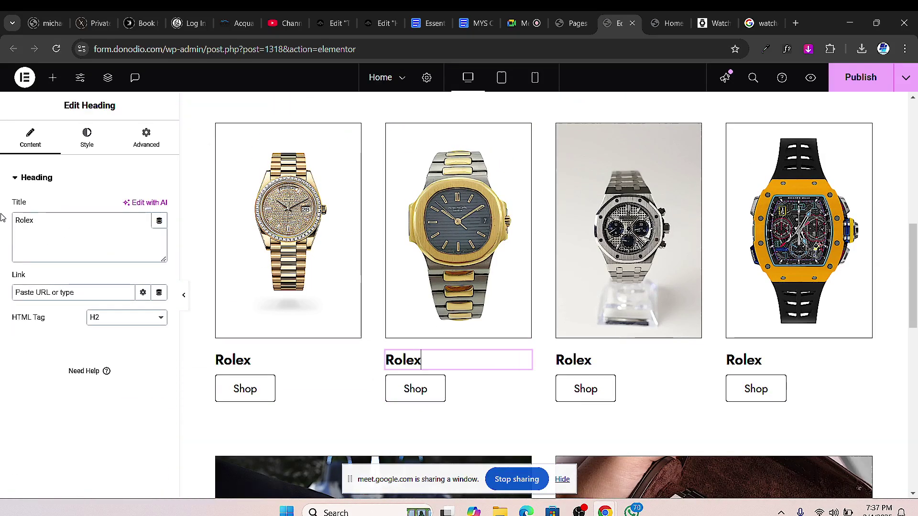
left_click_drag(15, 220, 33, 220)
type("Patek Philipe")
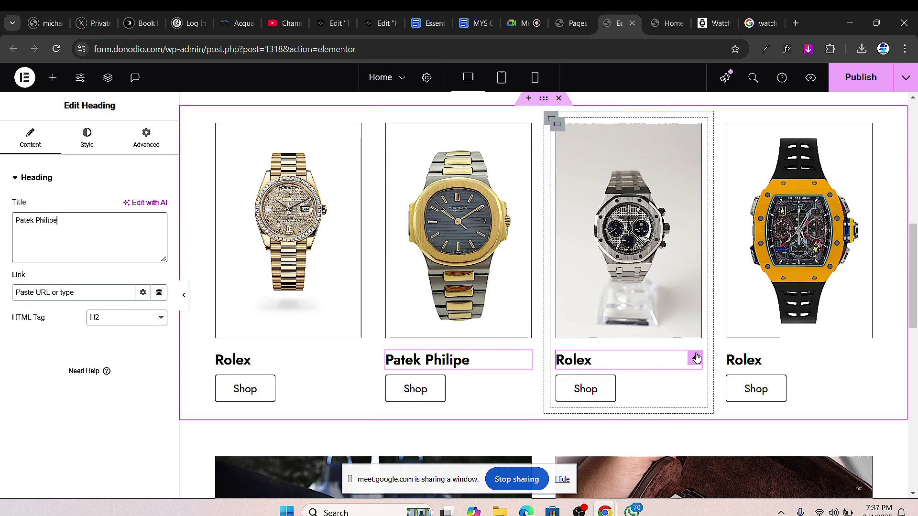
- Change the heading under the third watch in Featured Collections to Audemars Piguet
left_click(689, 361)
left_click(81, 235)
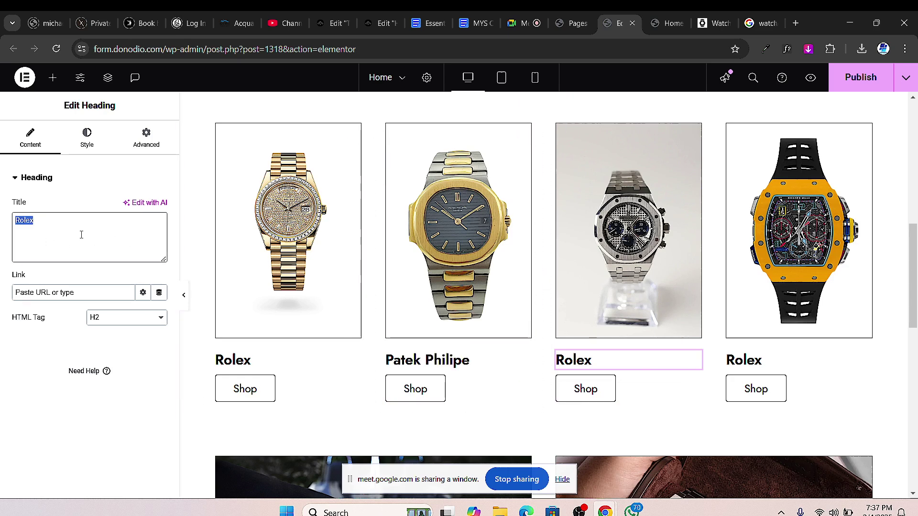
type("Audemars Piguet")
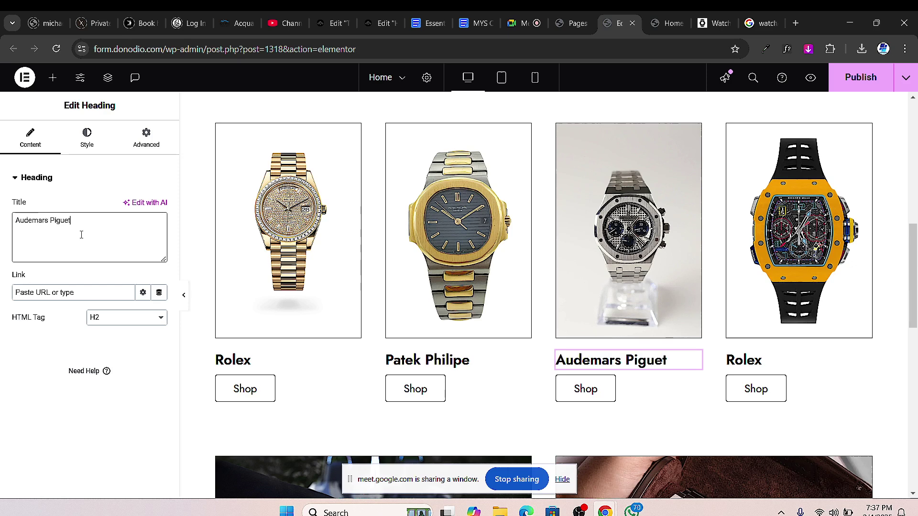
- Change the heading under the fourth watch in Featured Collections to Richard Mille
left_click(778, 359)
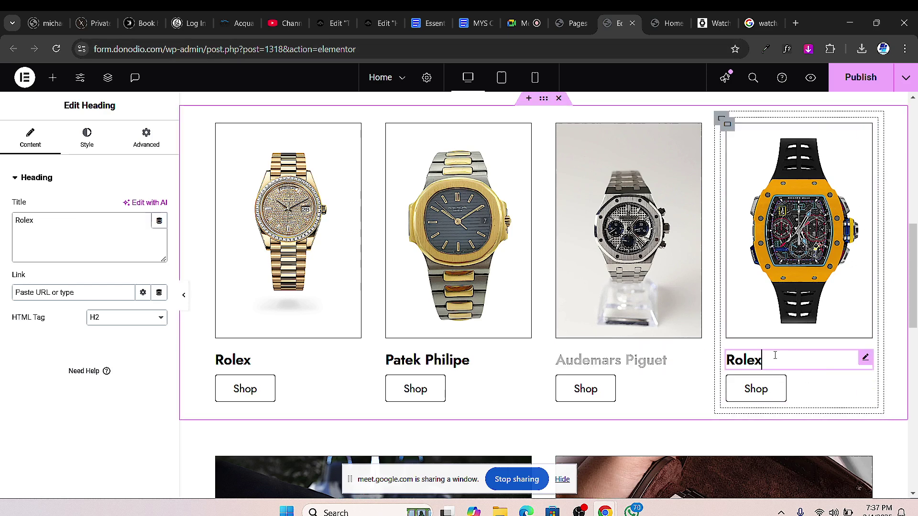
double_click(24, 220)
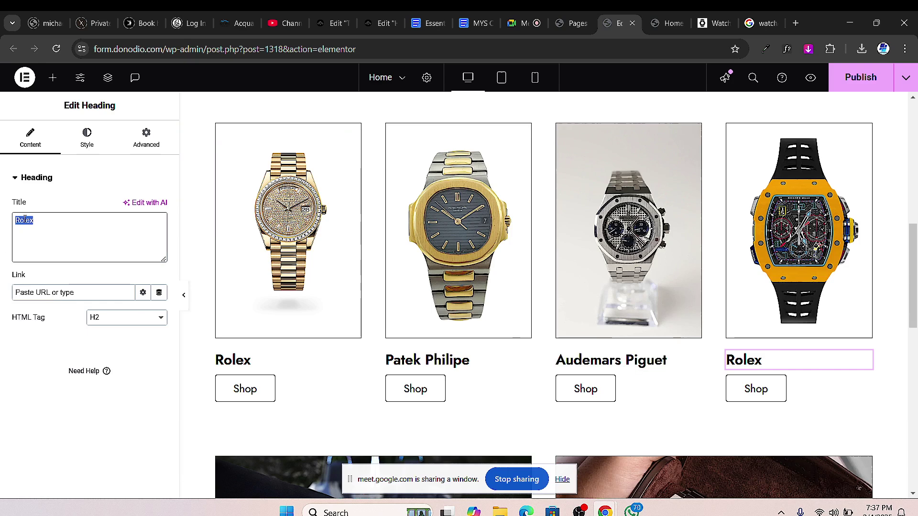
type("Richard Mil")
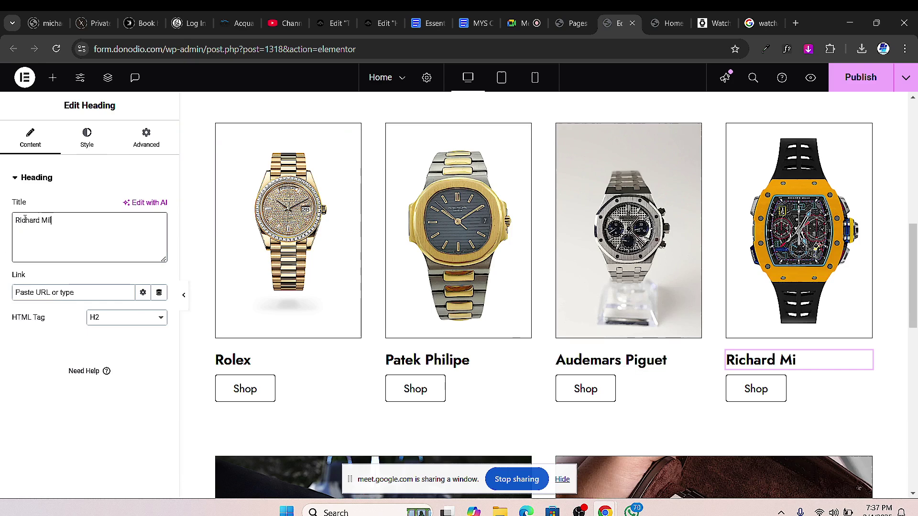
type("le")
- Extend the heading under the wrist photo in the two-column row to Rolex Daytona
scroll(300, 366, "down", 6)
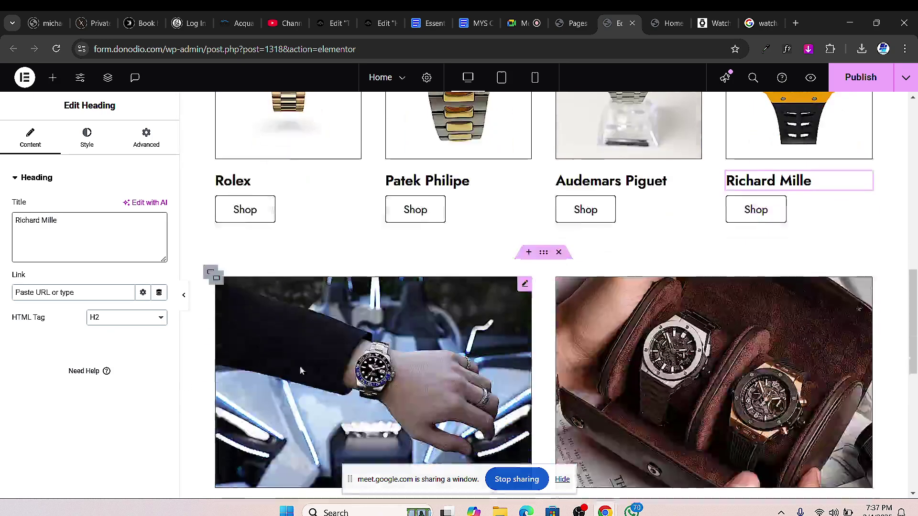
left_click(247, 393)
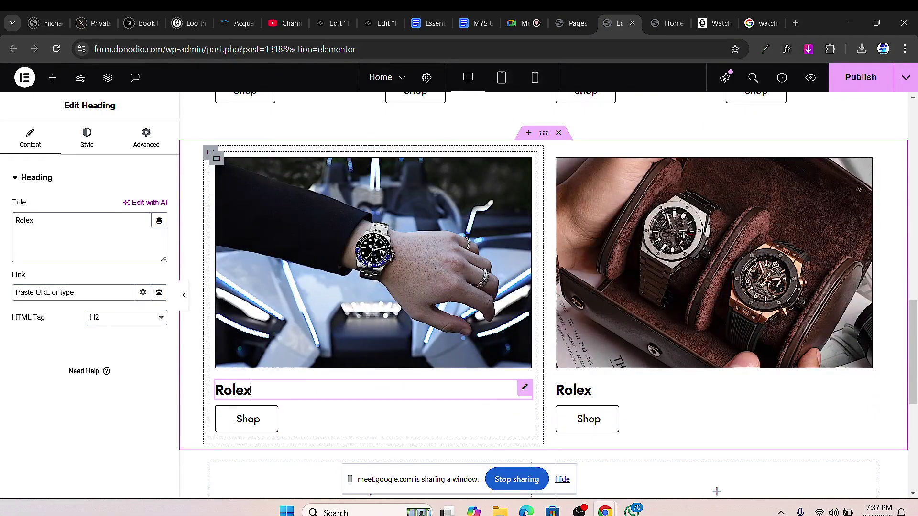
left_click(66, 220)
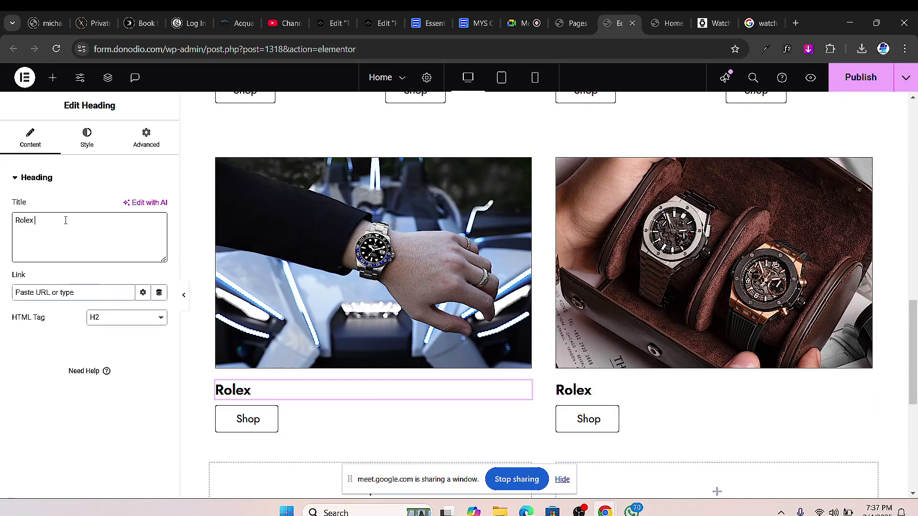
type("Da")
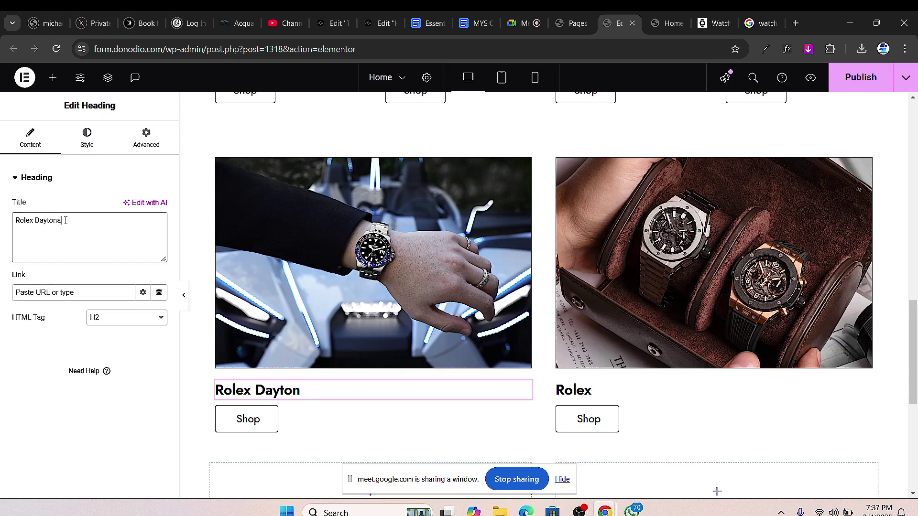
type("ytona")
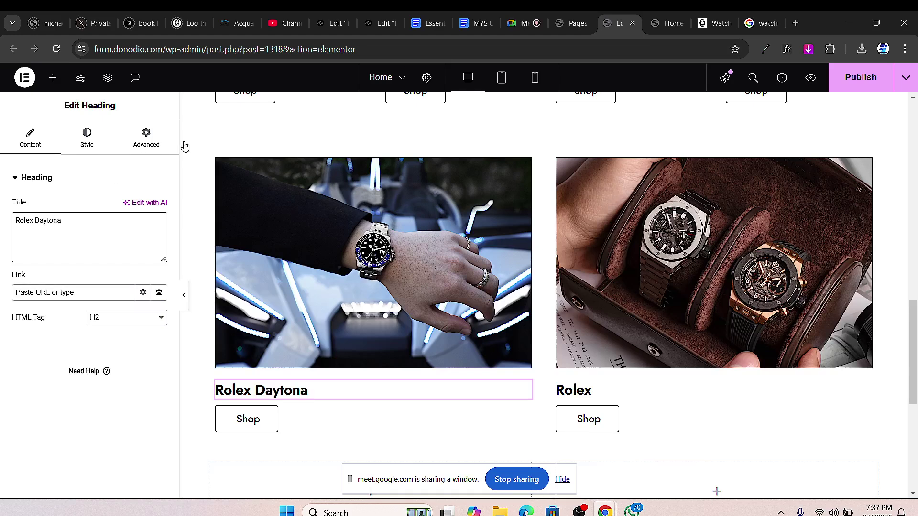
- Change the heading under the watch box photo in the two-column row to Custom Made
left_click(610, 393)
double_click(19, 218)
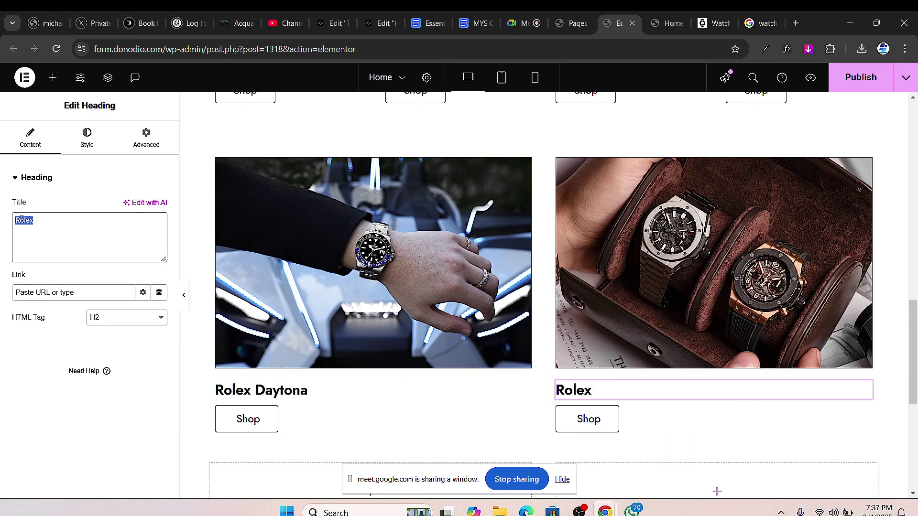
type("Custom")
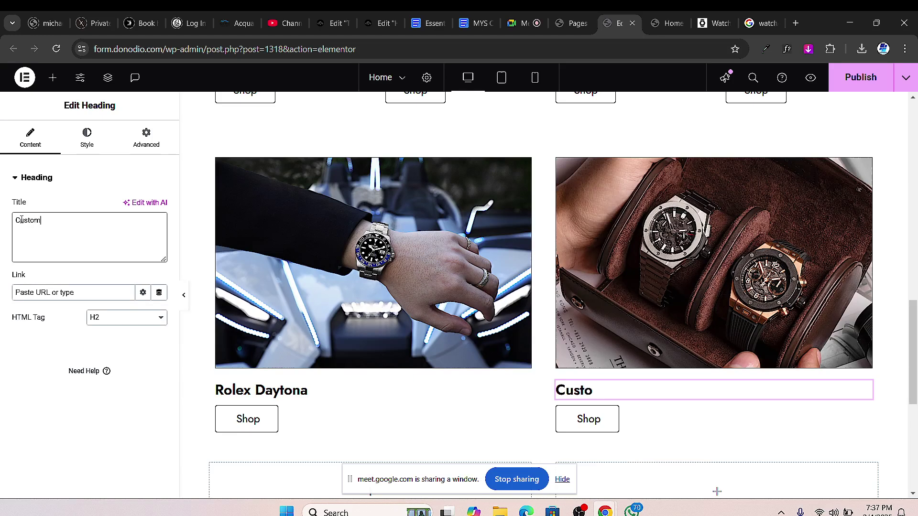
type(" Made")
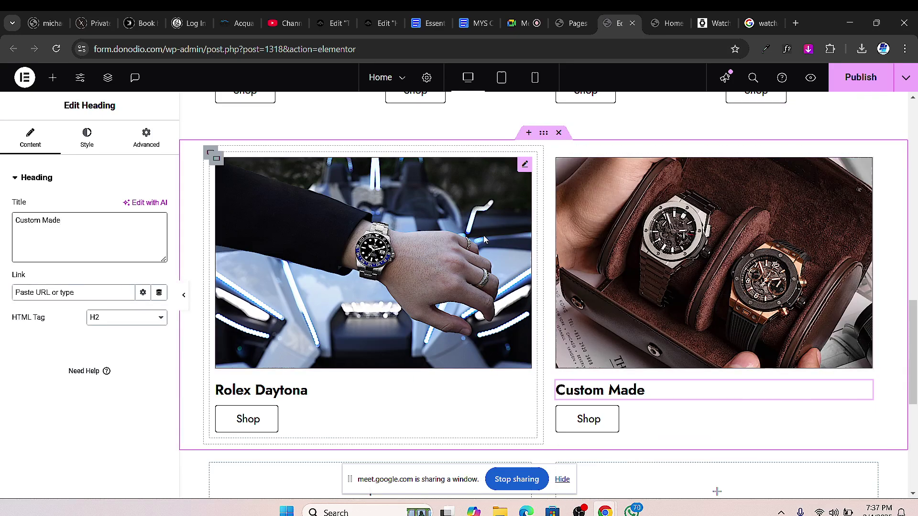
- Review the renamed headings in both watch rows and publish the Home page changes
scroll(651, 273, "up", 9)
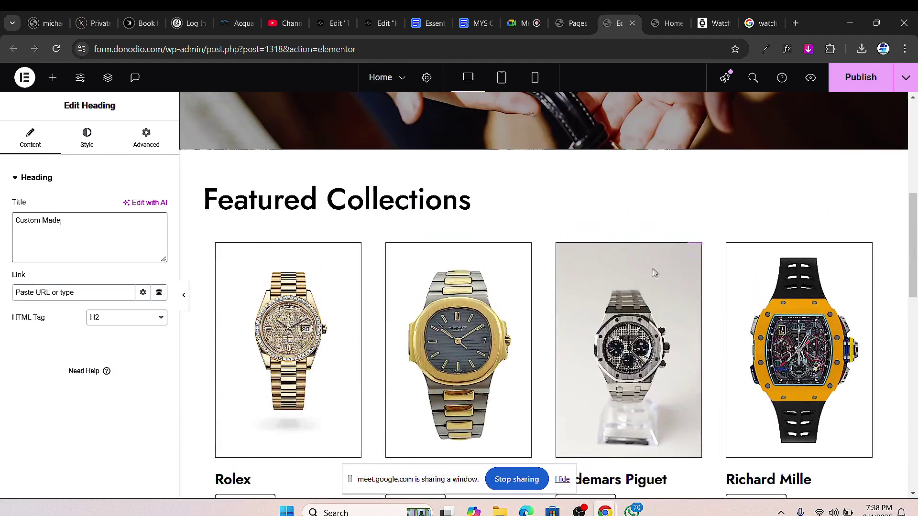
scroll(654, 273, "down", 3)
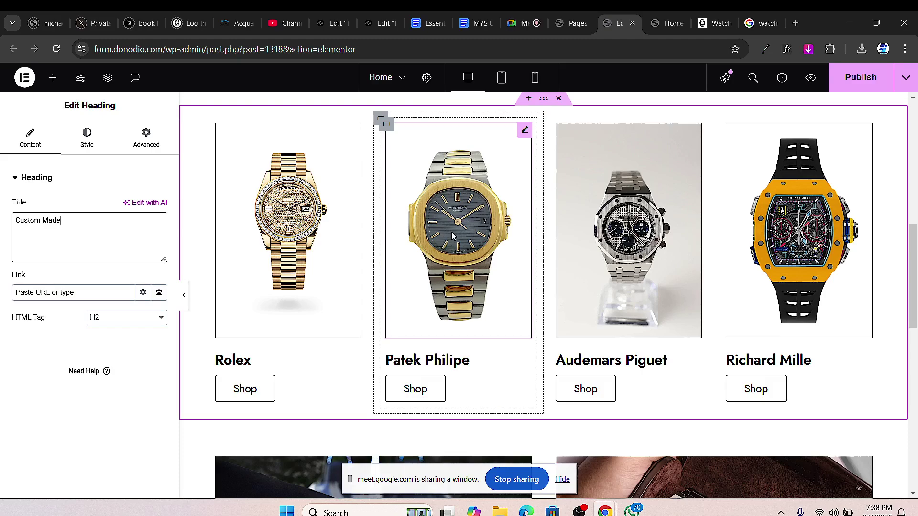
scroll(799, 215, "down", 1)
scroll(889, 143, "down", 3)
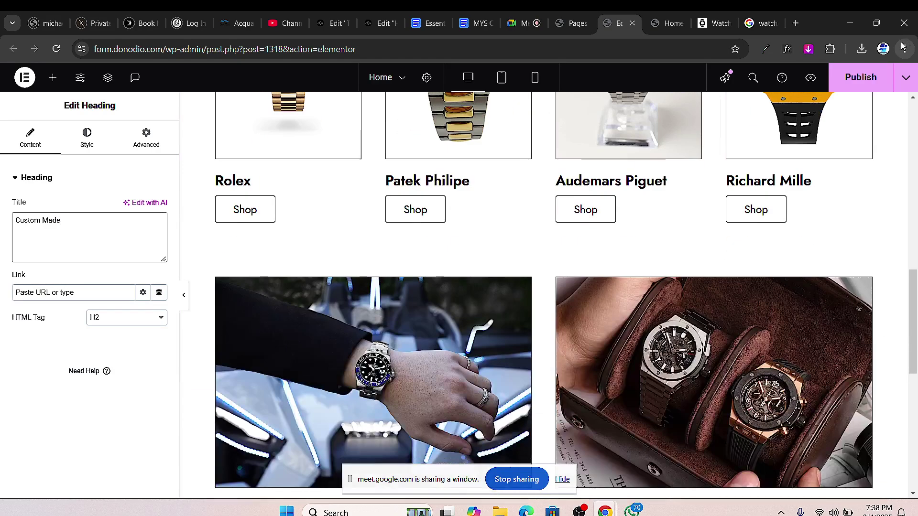
left_click(861, 77)
scroll(497, 263, "down", 2)
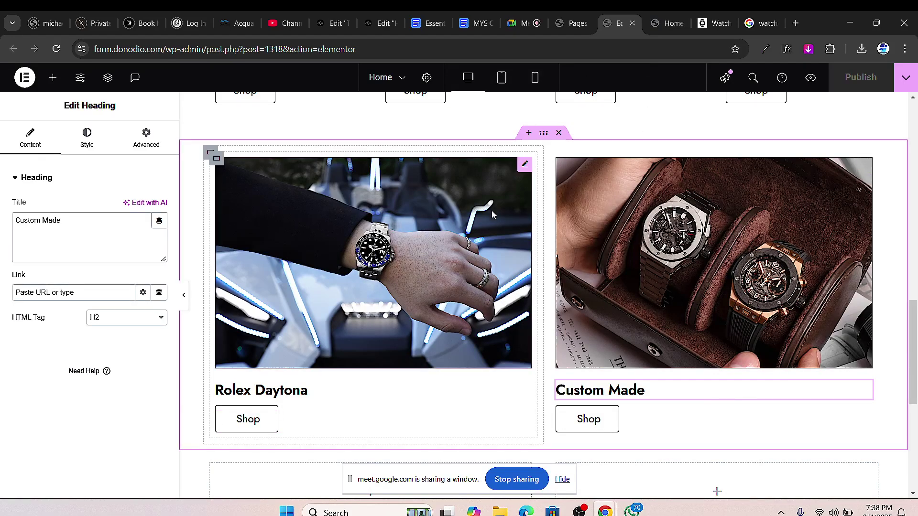
- Check the button labels of the Swatch and G-Shock section on watchshop.com and return to the Elementor editor
left_click(719, 27)
scroll(390, 309, "down", 3)
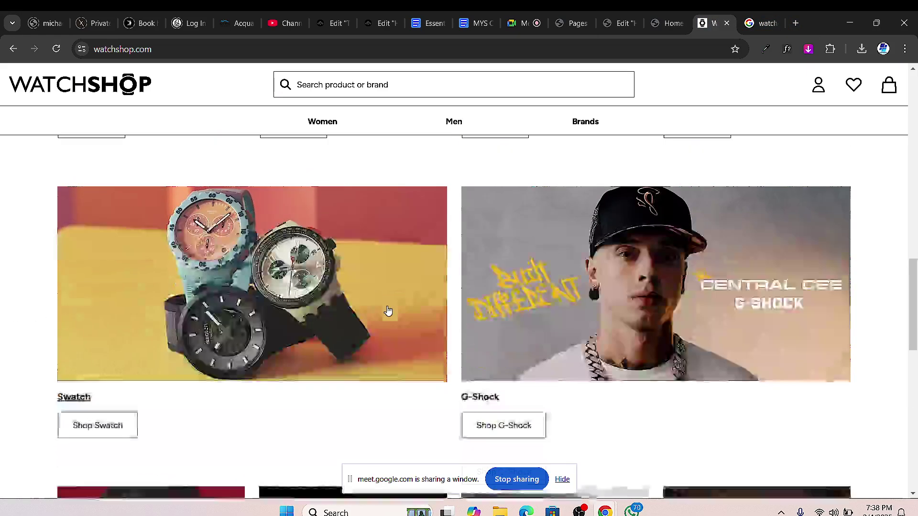
scroll(428, 298, "down", 2)
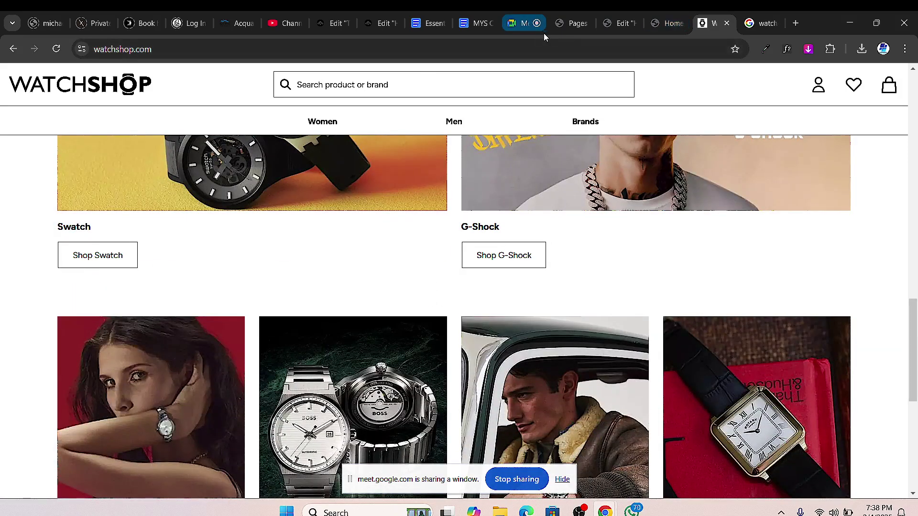
left_click(577, 25)
left_click(613, 29)
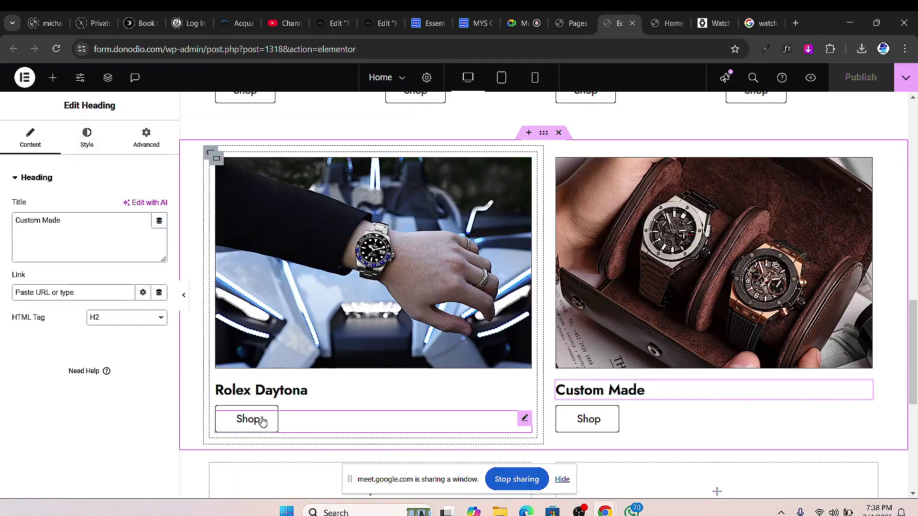
- Change the label of the button under the Rolex Daytona heading to Shop Daytona
left_click(523, 420)
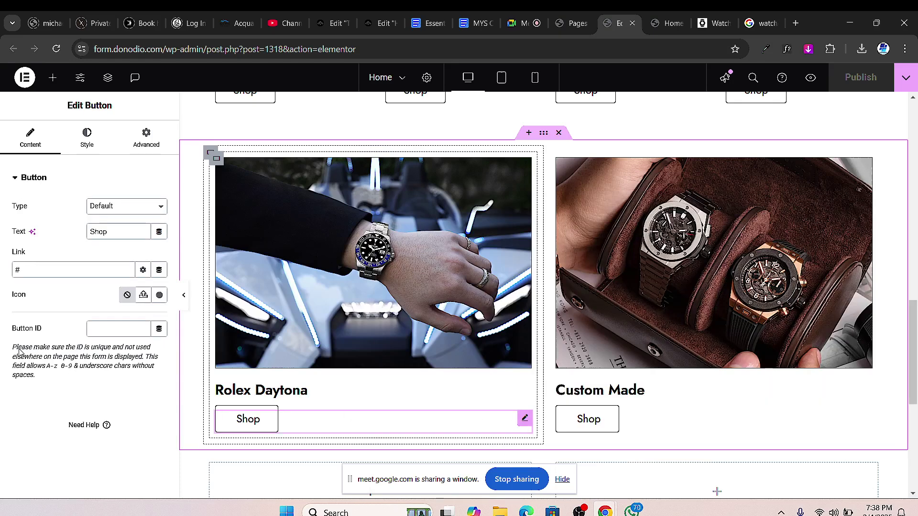
left_click(108, 230)
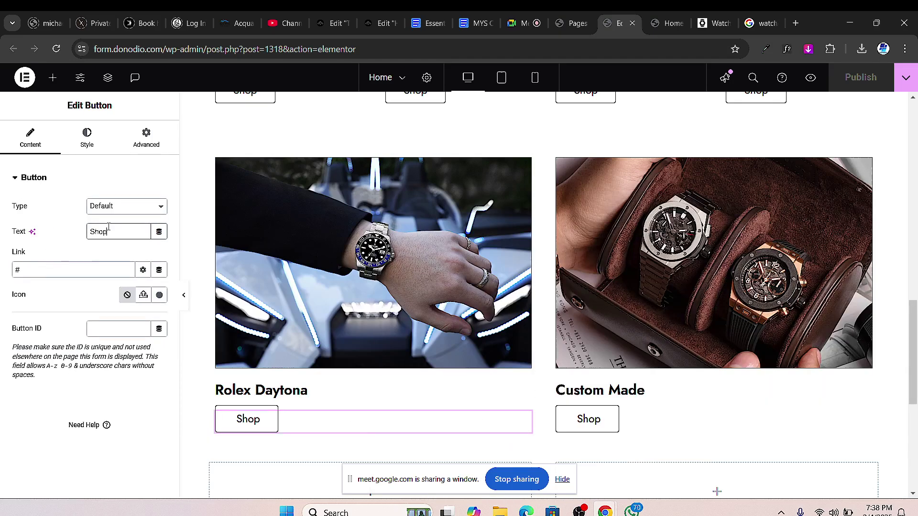
type("Dayt")
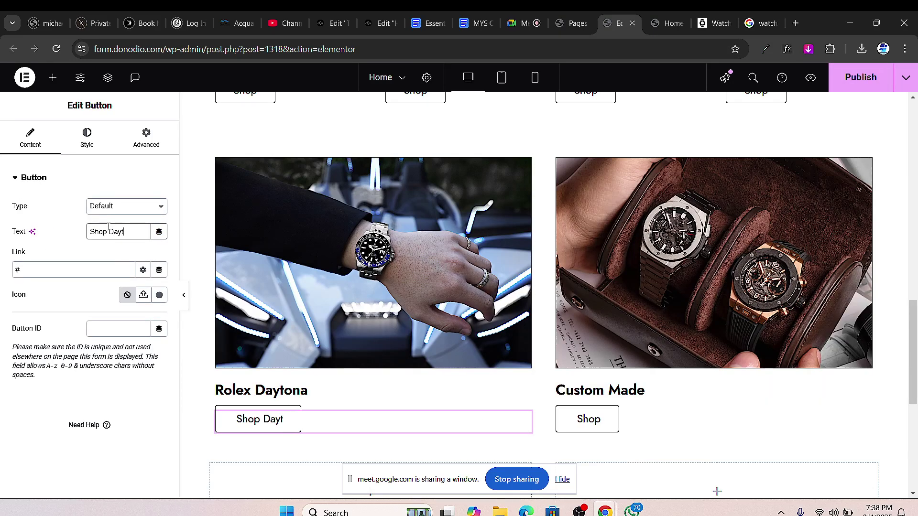
type("ona")
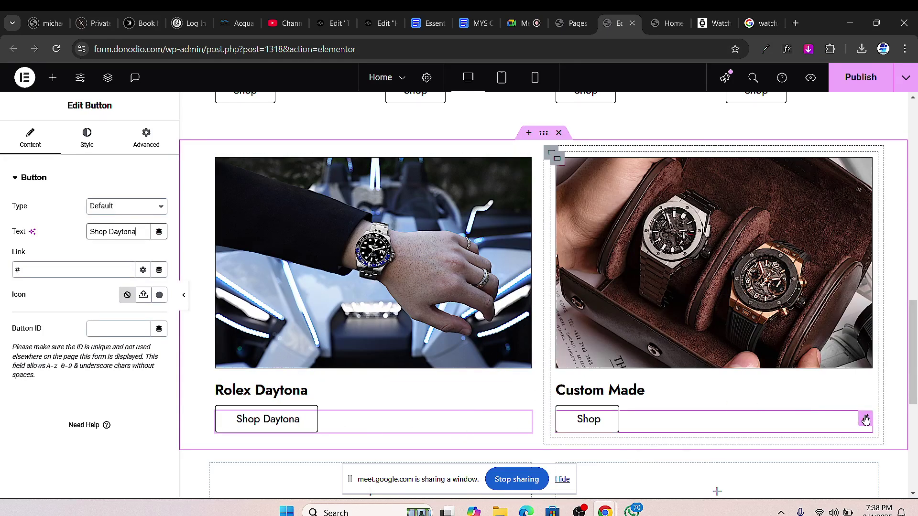
- Change the label of the button under the Custom Made heading to Shop Custom and publish the page
left_click(866, 419)
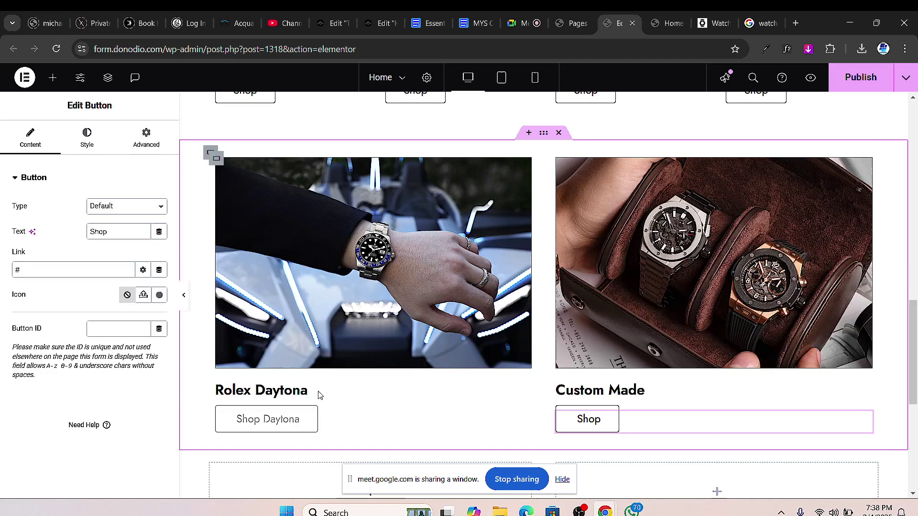
left_click(120, 235)
type("Cus")
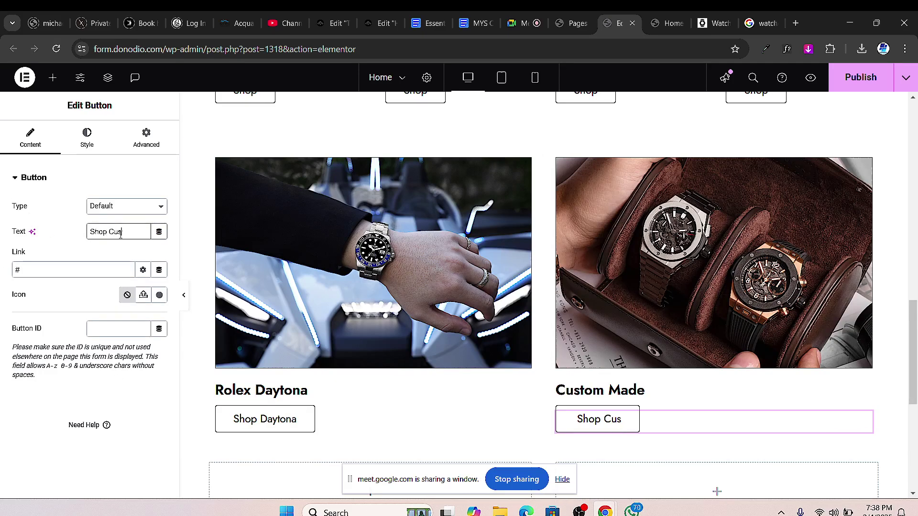
type("tom")
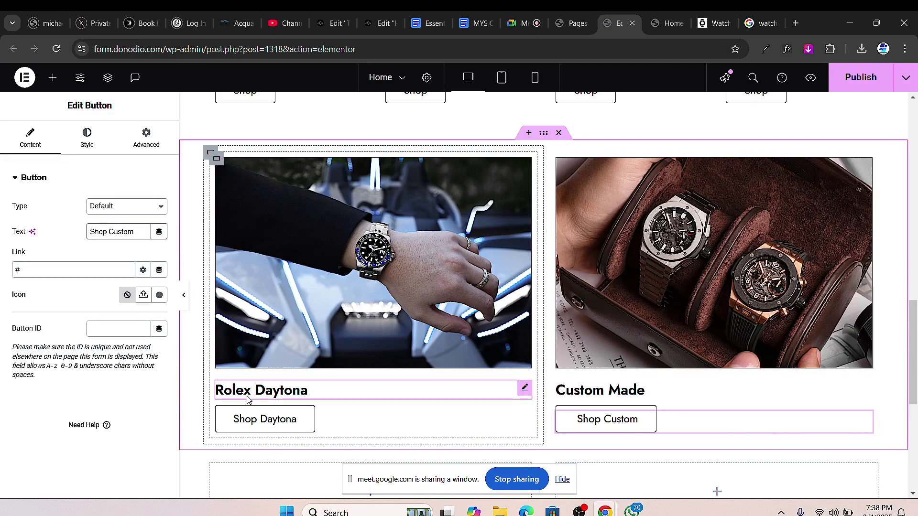
left_click(852, 77)
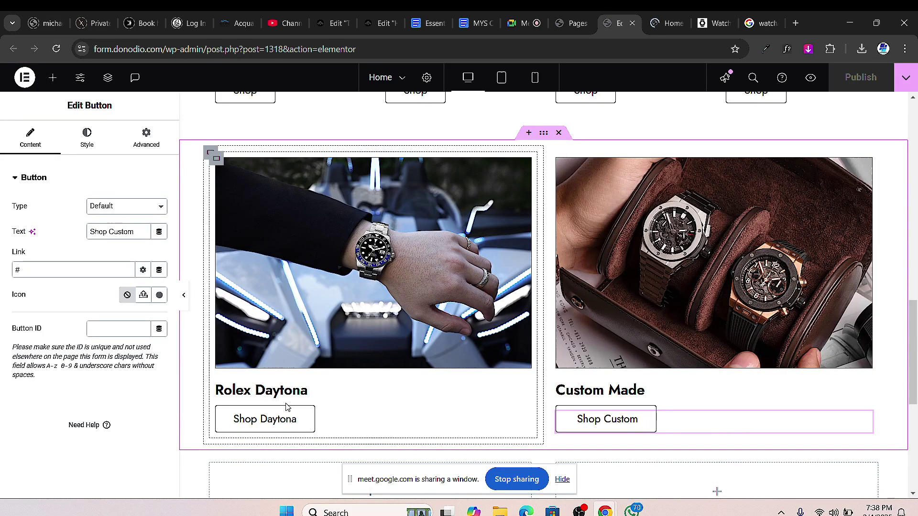
- Examine the four-column and two-column watch rows on the Home page, including the images, headings and button labels
scroll(292, 395, "down", 1)
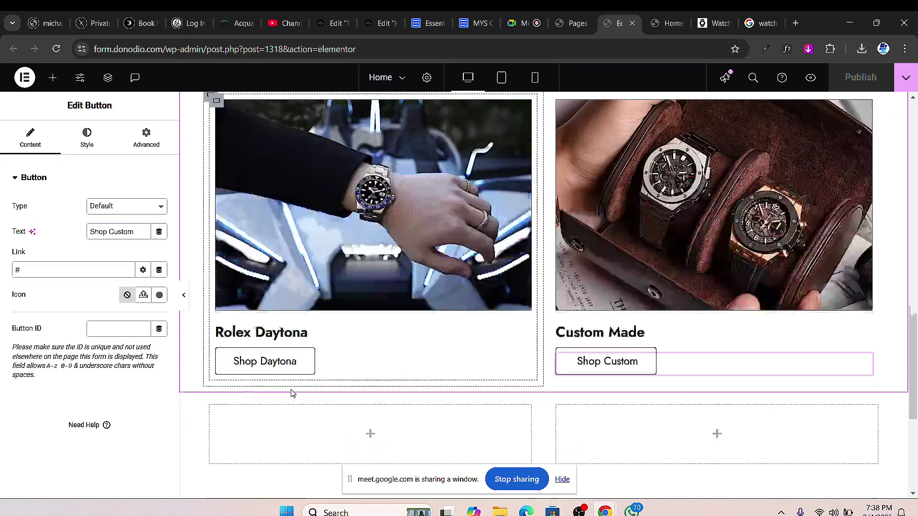
scroll(292, 393, "down", 1)
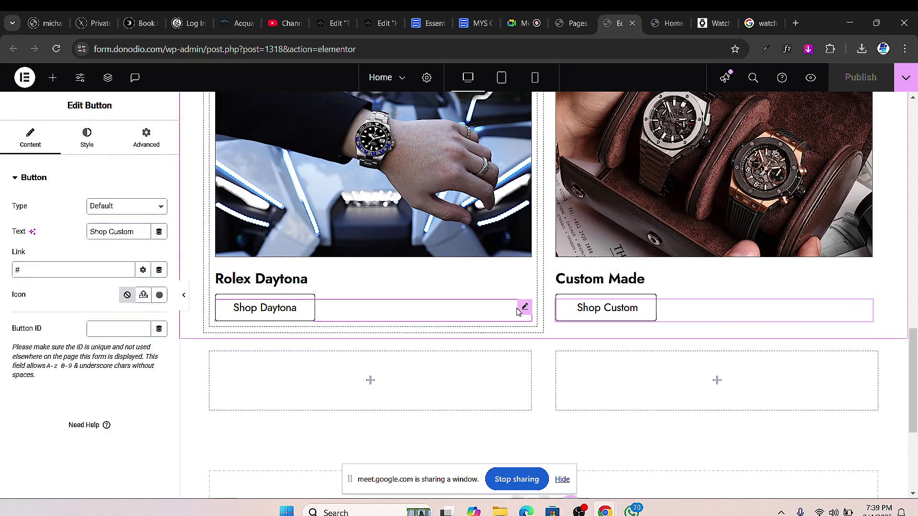
scroll(588, 303, "up", 5)
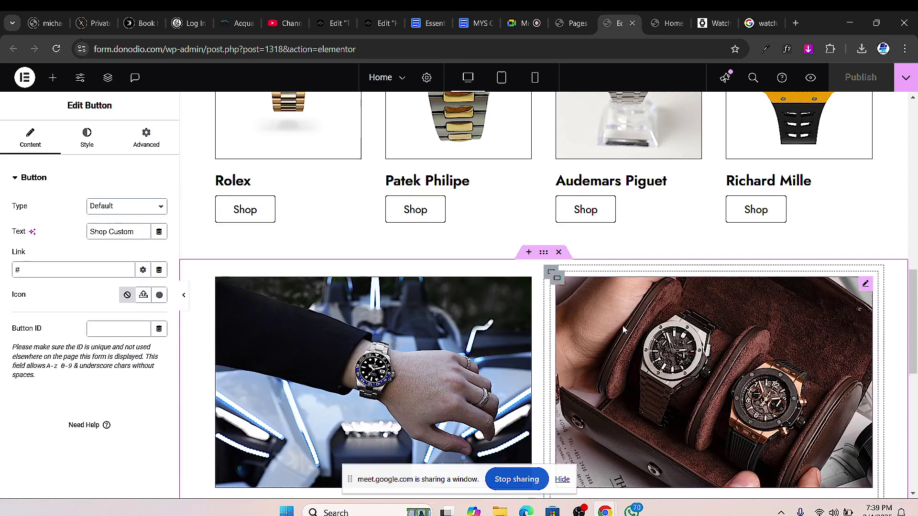
scroll(623, 326, "down", 4)
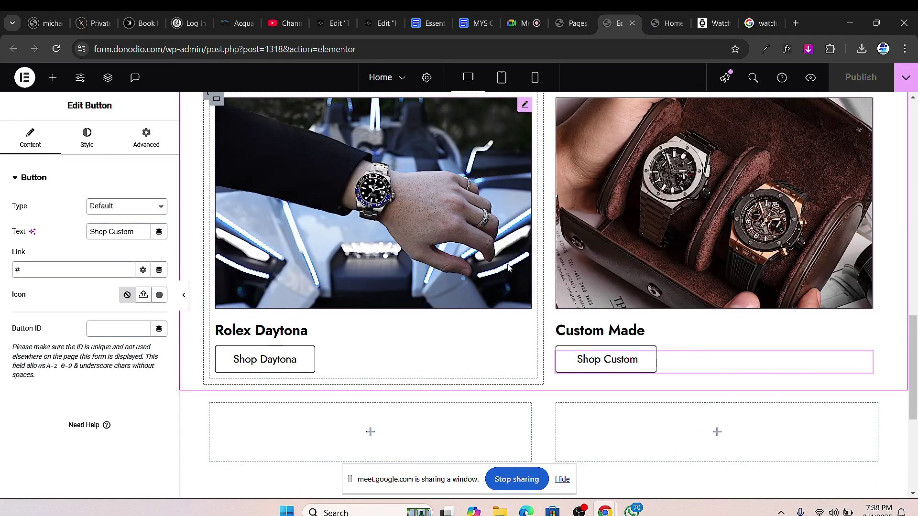
scroll(515, 282, "up", 1)
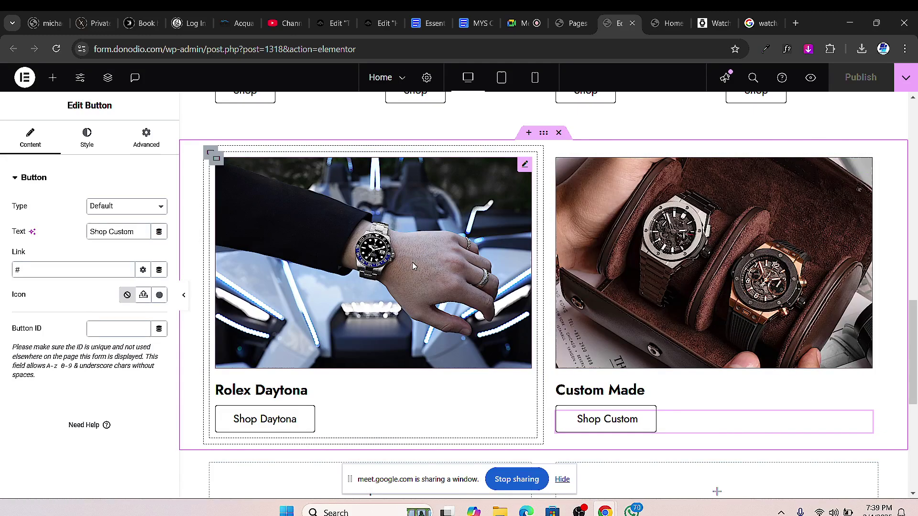
scroll(411, 268, "up", 2)
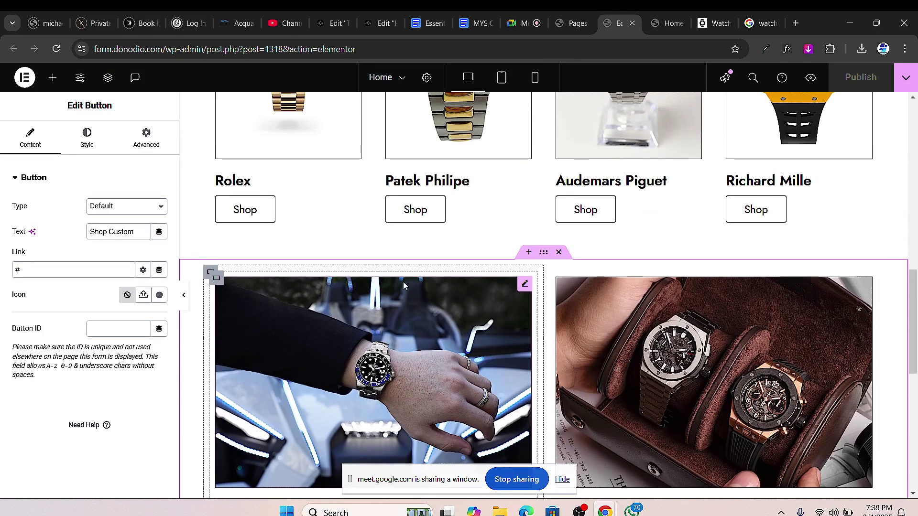
scroll(510, 192, "up", 3)
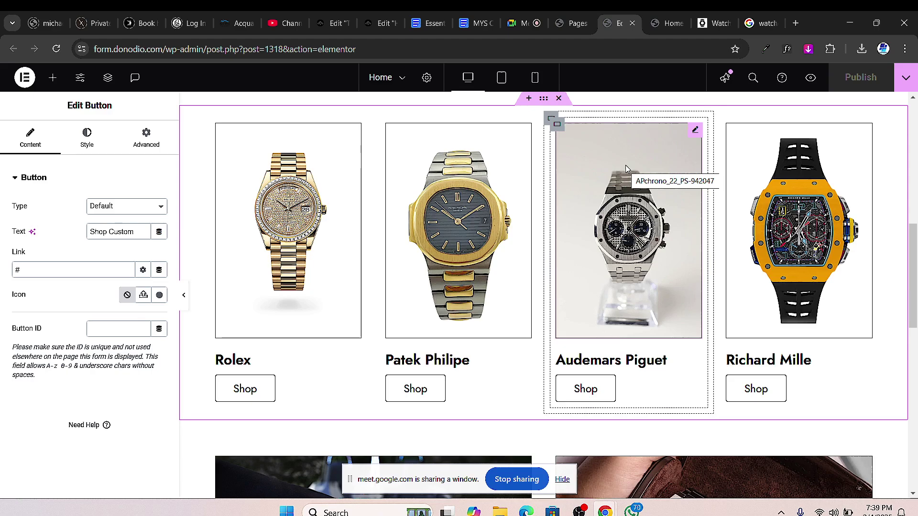
scroll(567, 303, "down", 4)
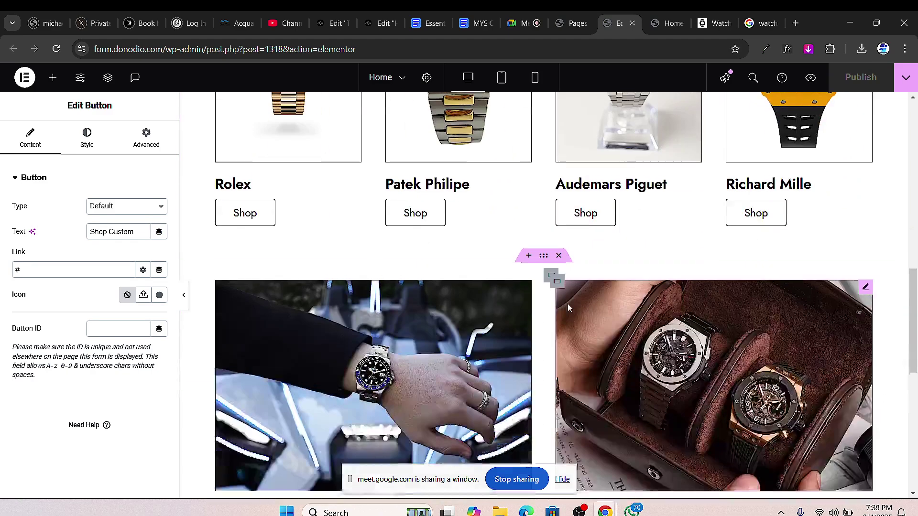
scroll(515, 324, "down", 5)
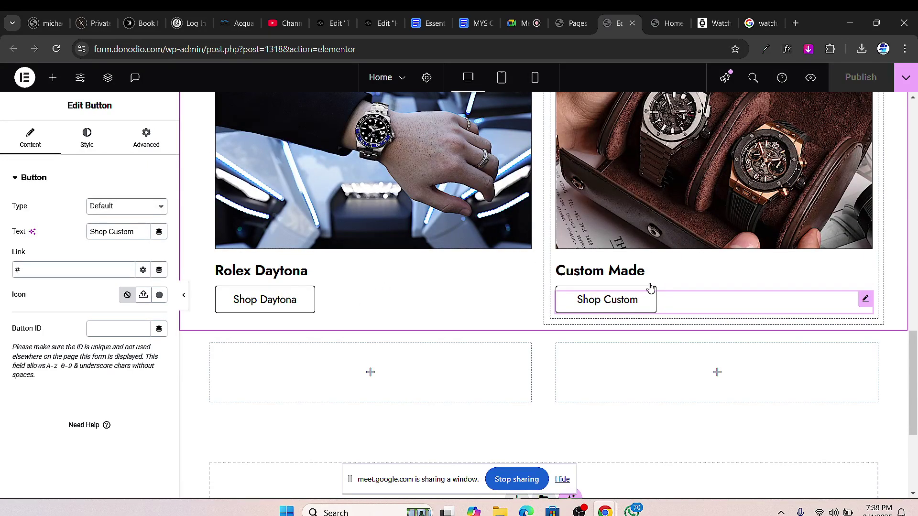
- Check on watchshop.com which section follows the two-column row, down to the footer, and return to the Elementor editor
left_click(710, 23)
scroll(481, 295, "down", 7)
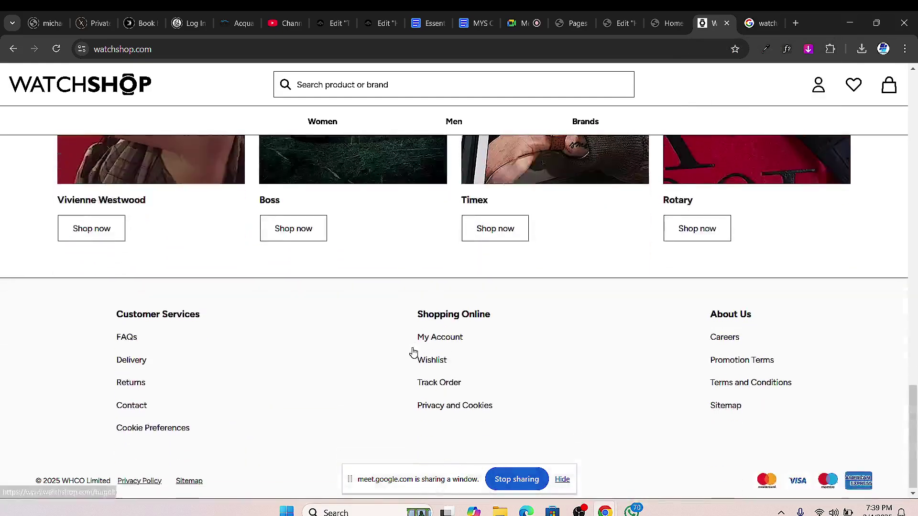
scroll(414, 353, "up", 7)
scroll(96, 354, "down", 2)
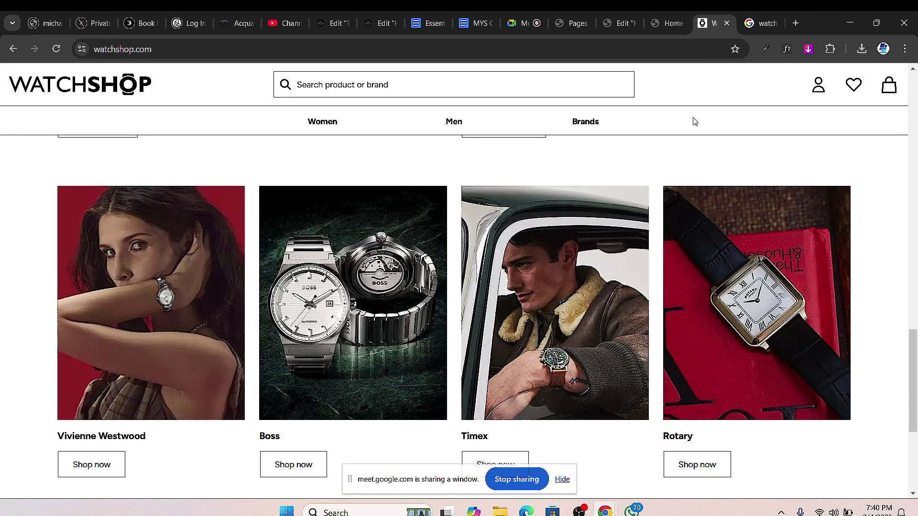
left_click(608, 25)
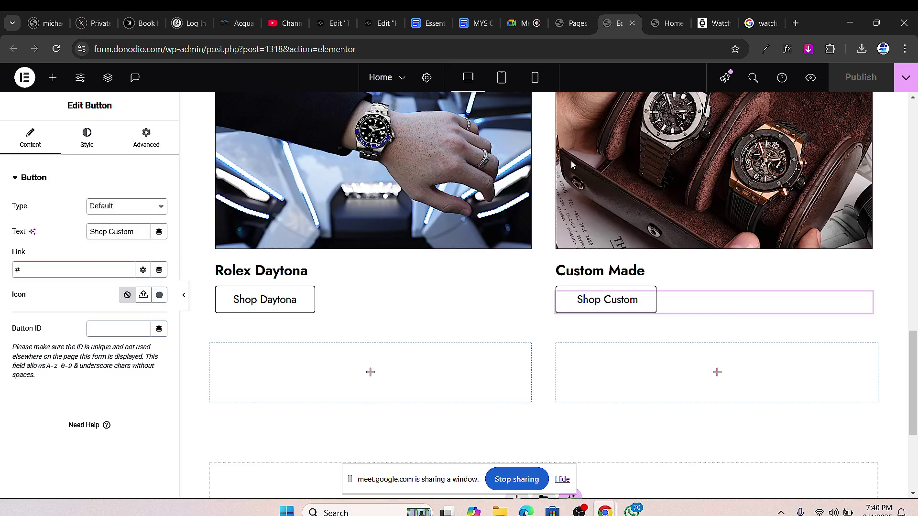
- Duplicate the four-column watch container under the Featured Collections heading
scroll(573, 165, "up", 7)
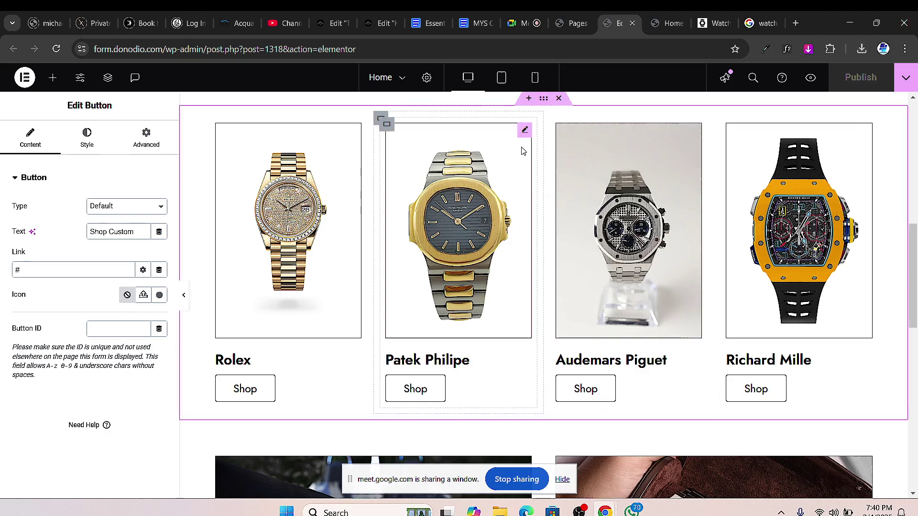
scroll(542, 109, "up", 1)
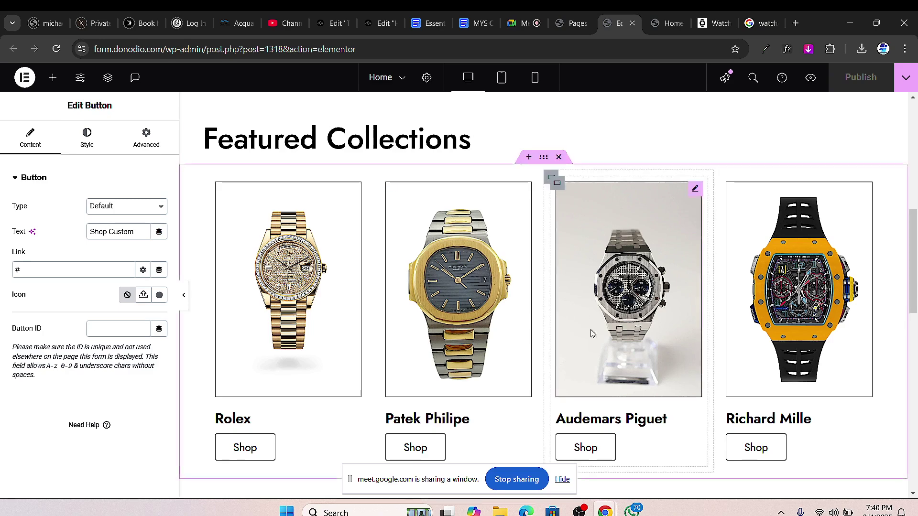
scroll(531, 248, "down", 5)
scroll(530, 210, "up", 4)
scroll(530, 211, "up", 2)
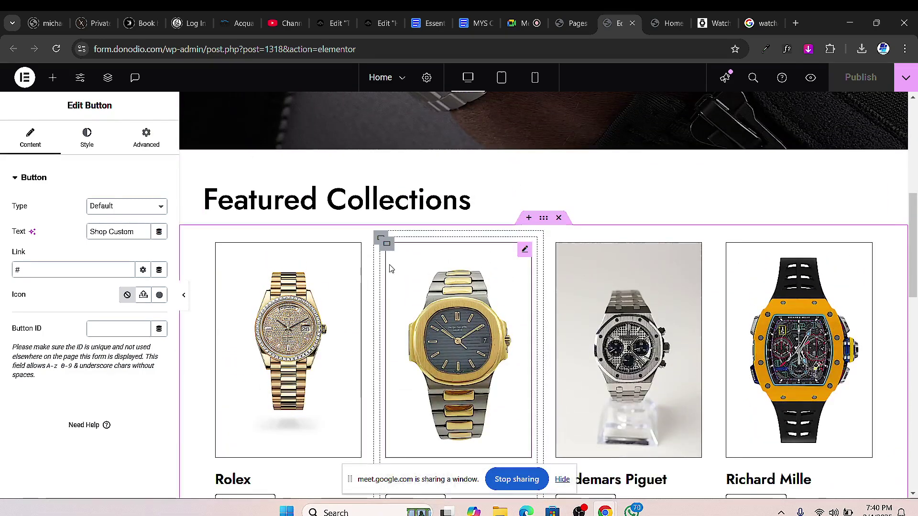
right_click(544, 219)
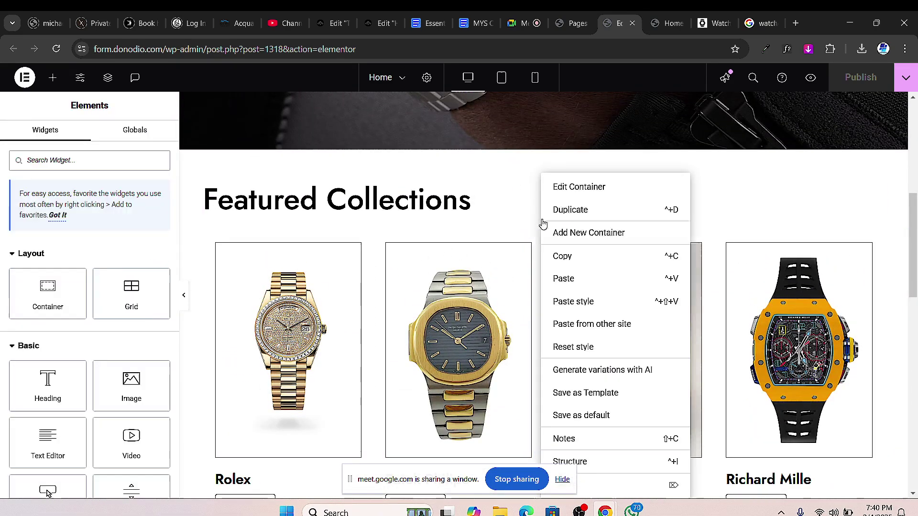
scroll(478, 338, "down", 2)
scroll(479, 338, "down", 2)
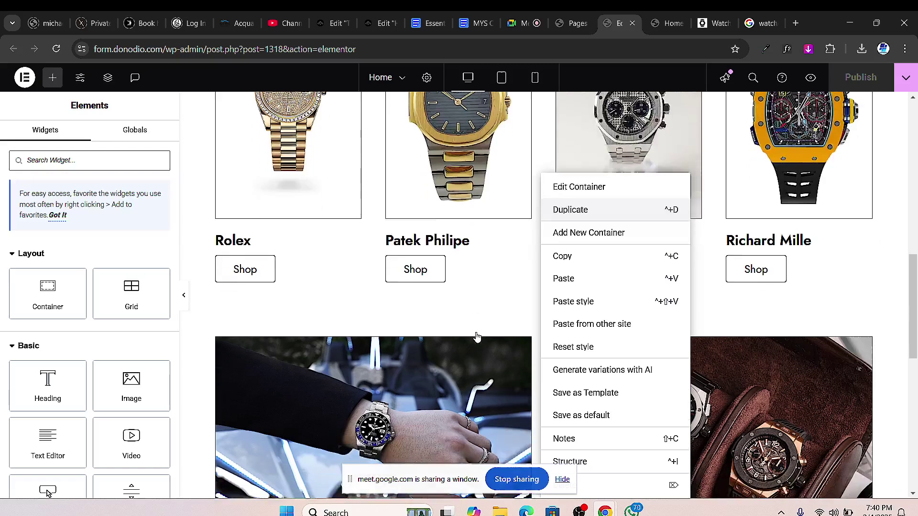
left_click(588, 232)
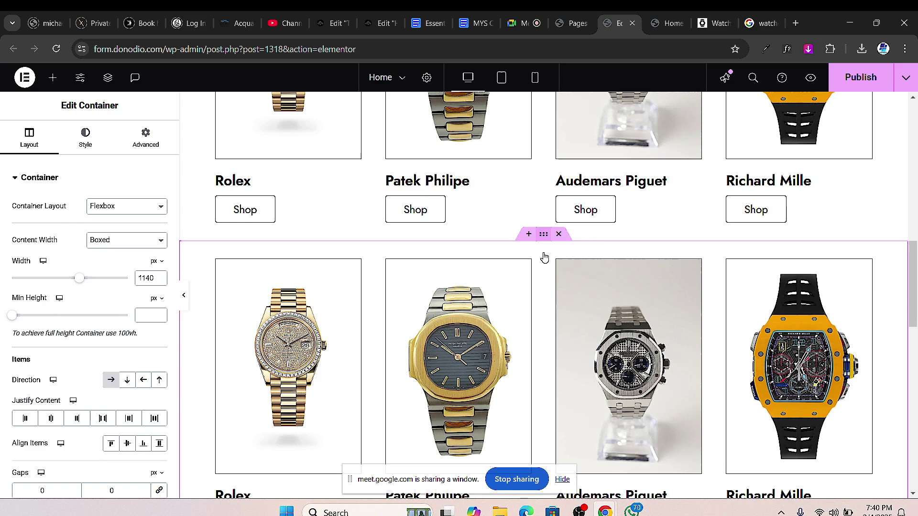
- Move the duplicated four-column watch container below the Rolex Daytona and Custom Made row
left_click_drag(543, 234, 505, 344)
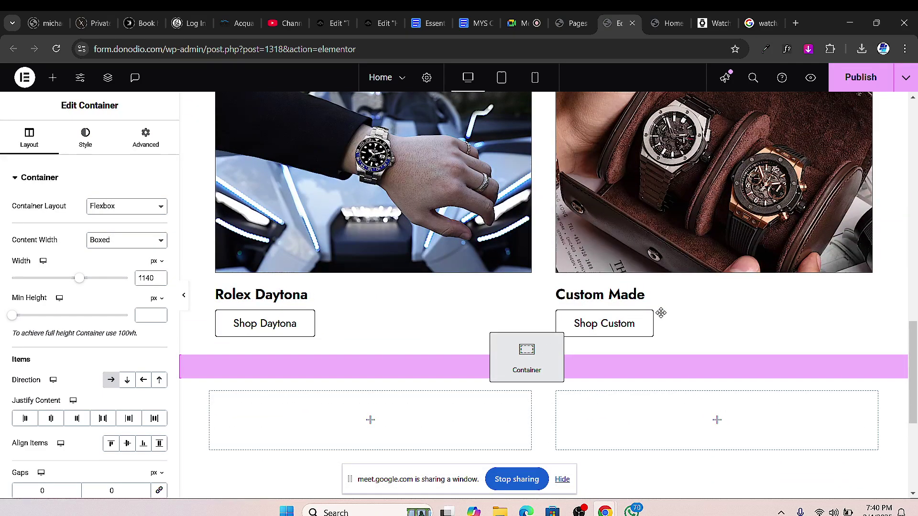
left_click_drag(661, 313, 641, 297)
scroll(461, 319, "down", 5)
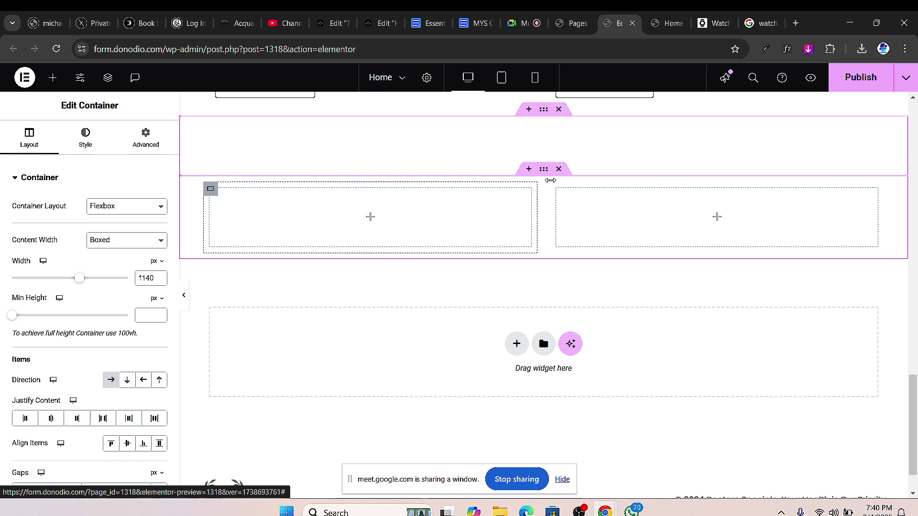
- Delete the empty two-column container beneath the moved watch row and publish the page
left_click(559, 169)
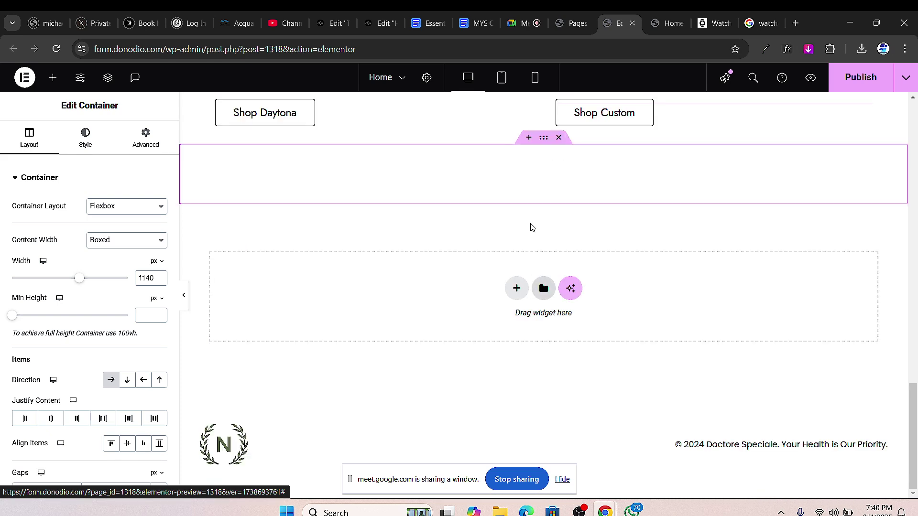
scroll(464, 301, "up", 1)
key("ctrl+v")
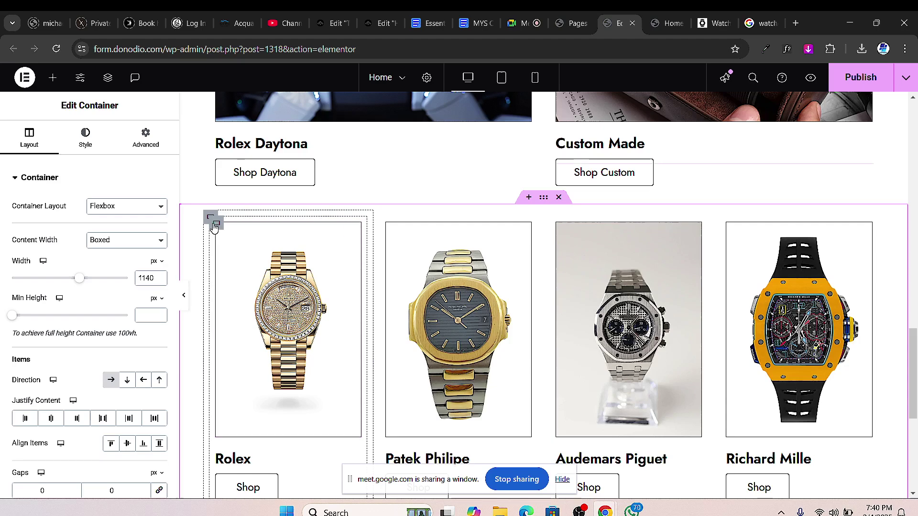
scroll(598, 262, "up", 4)
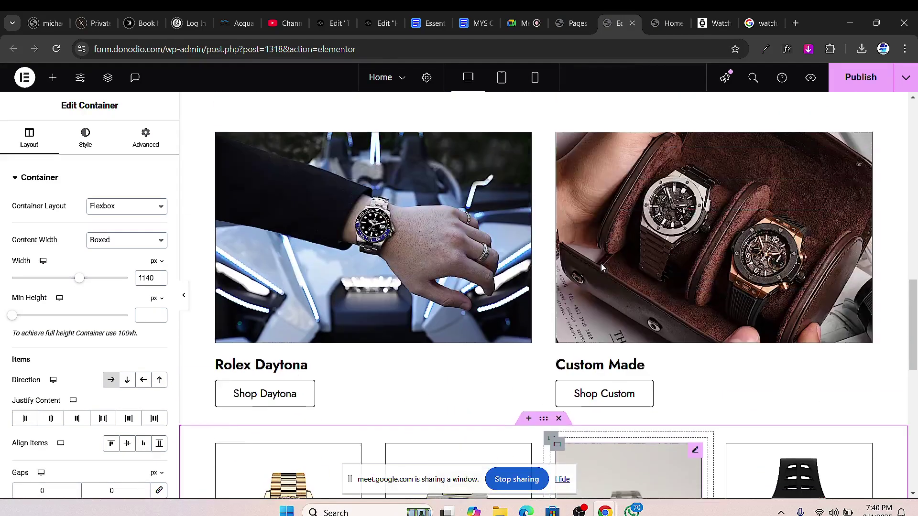
scroll(601, 267, "up", 7)
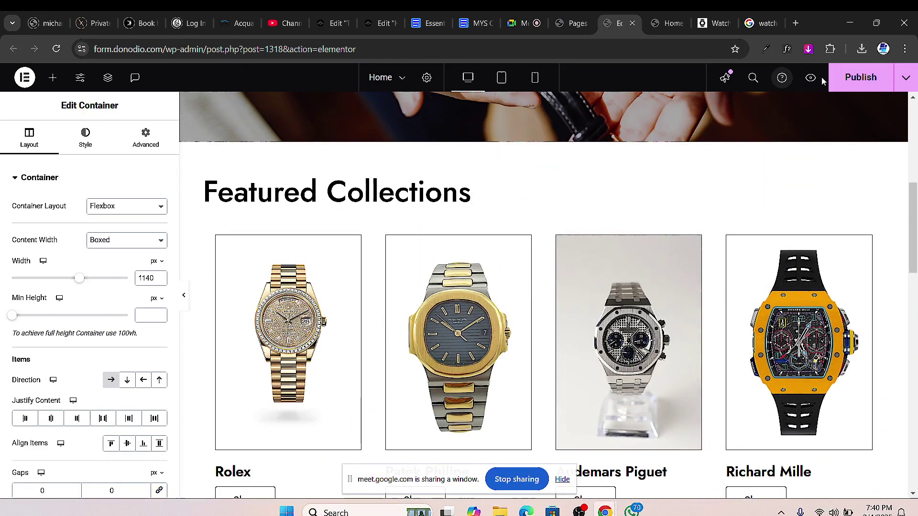
left_click(847, 78)
- Switch to the Google image results for "watches for men" and save the eBay Fashion Men's Business Watches image
left_click(755, 23)
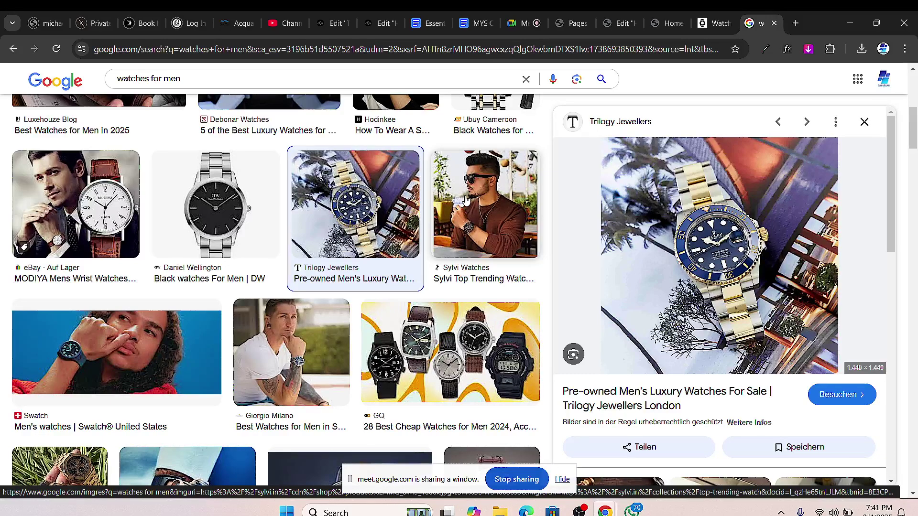
scroll(454, 230, "up", 8)
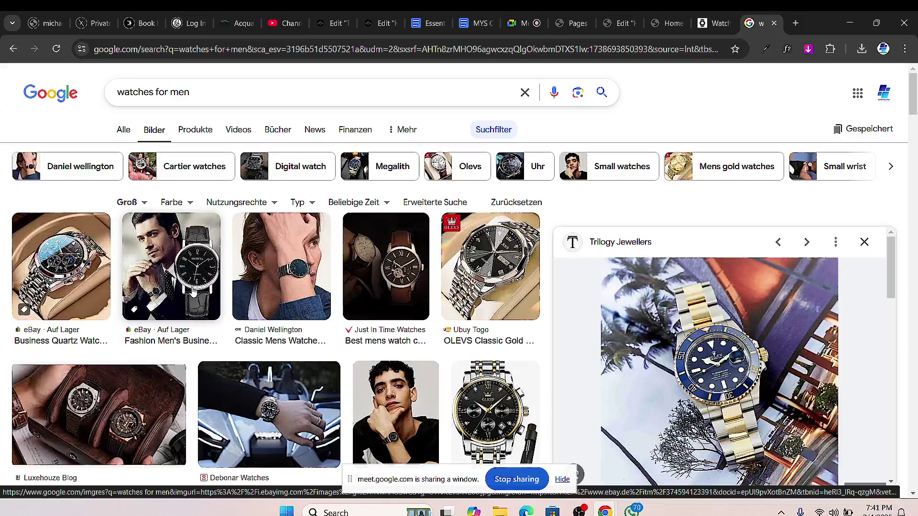
left_click(194, 263)
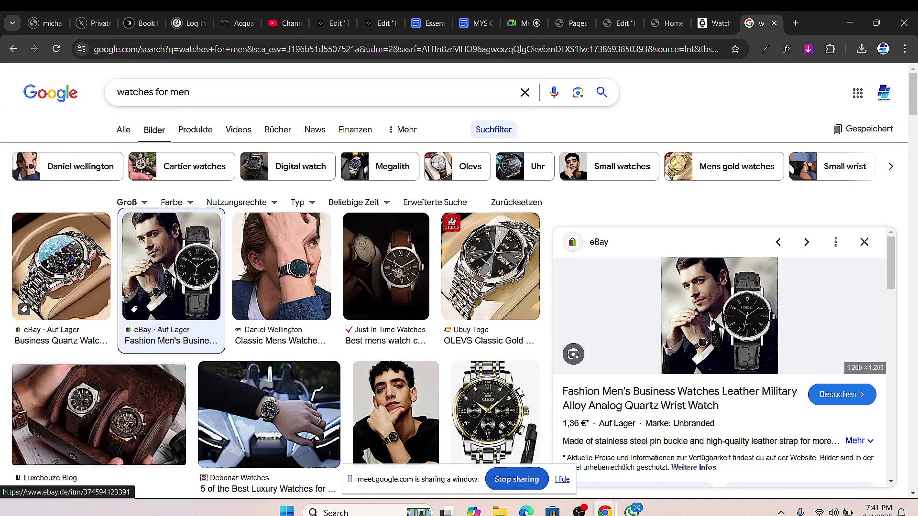
right_click(723, 312)
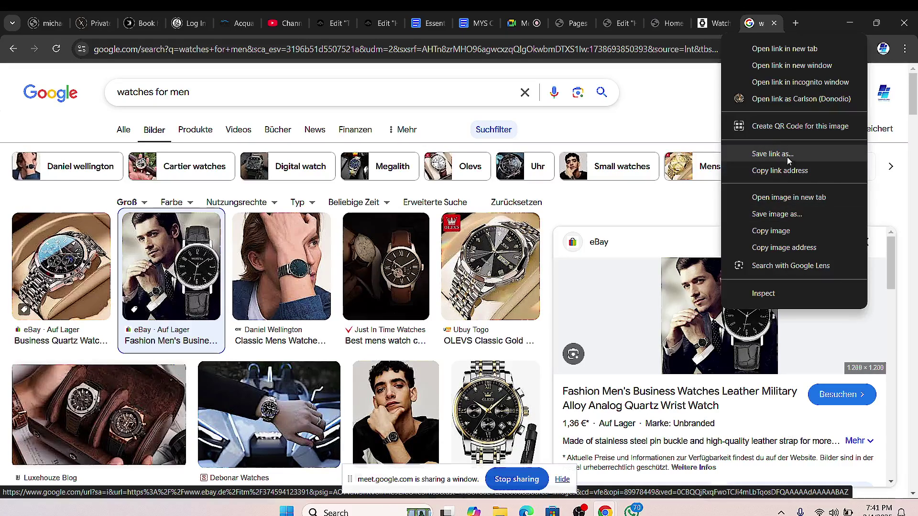
left_click(788, 215)
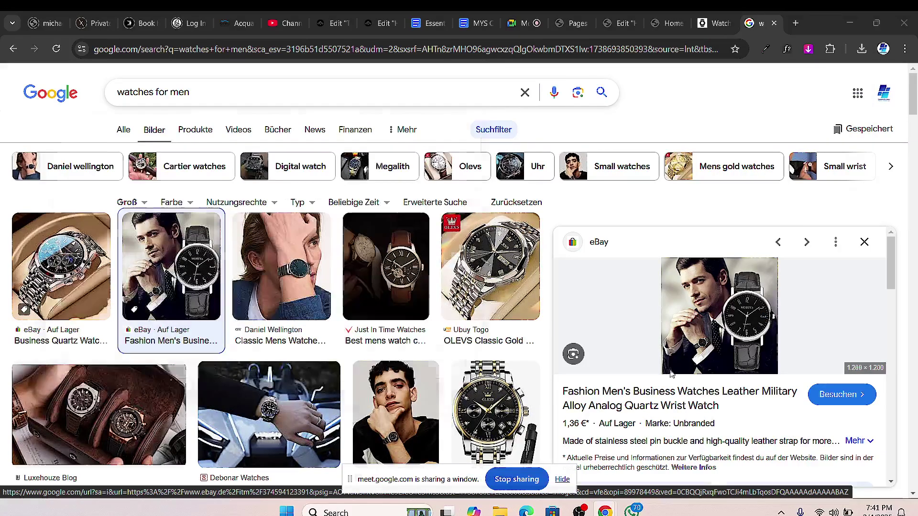
left_click(407, 380)
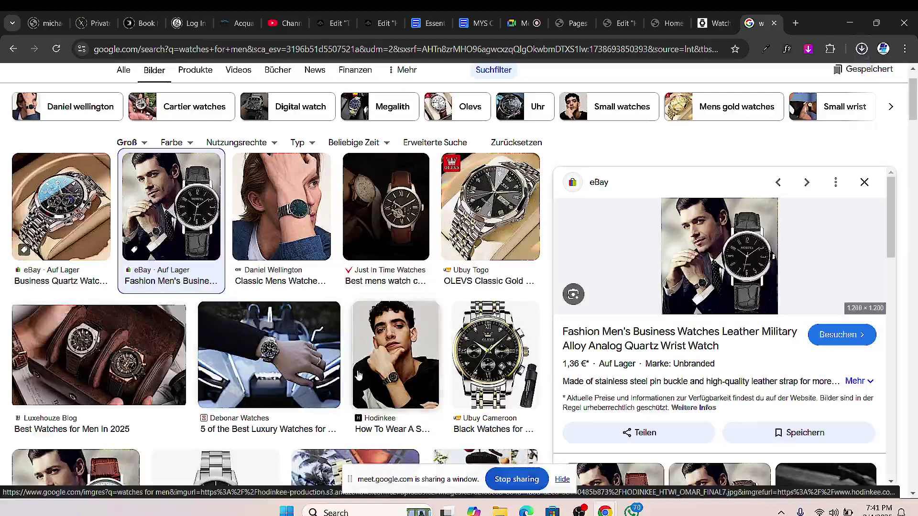
- Find and save the Sylvi Watches image of the man in sunglasses and a brown sweater
scroll(330, 326, "down", 6)
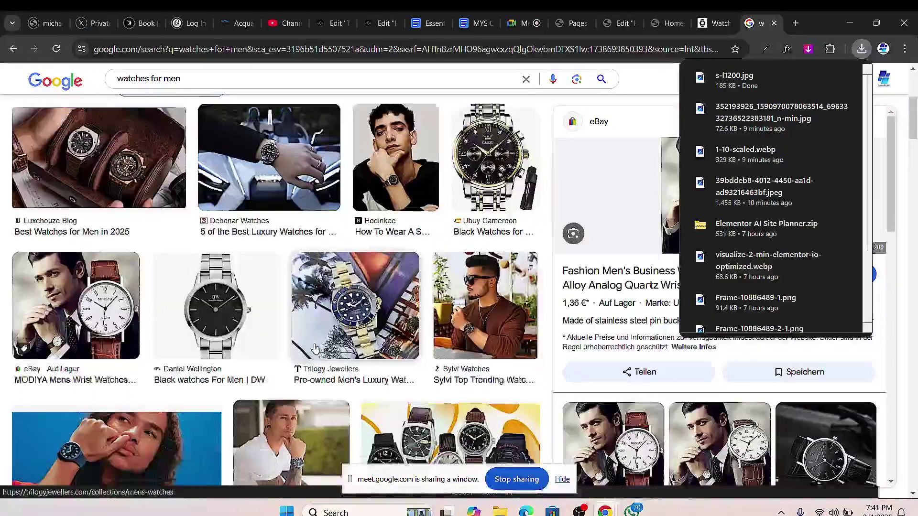
left_click(471, 282)
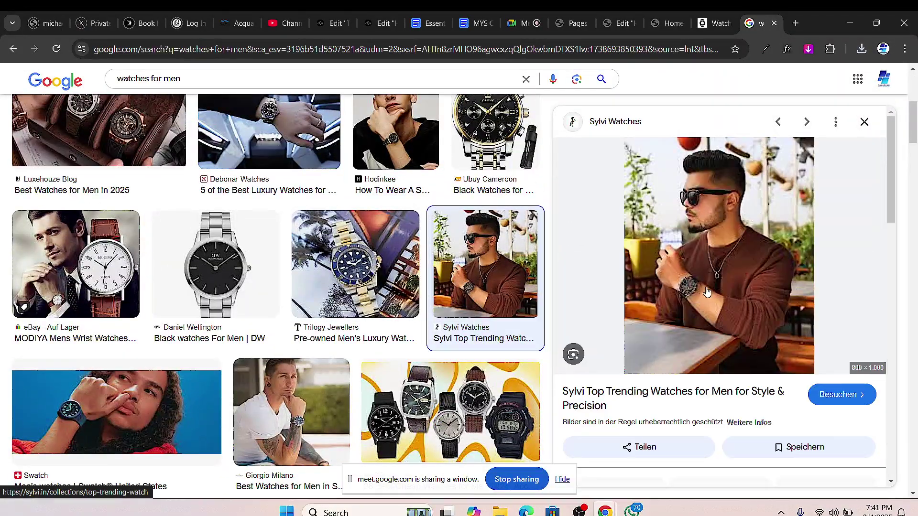
scroll(295, 262, "down", 4)
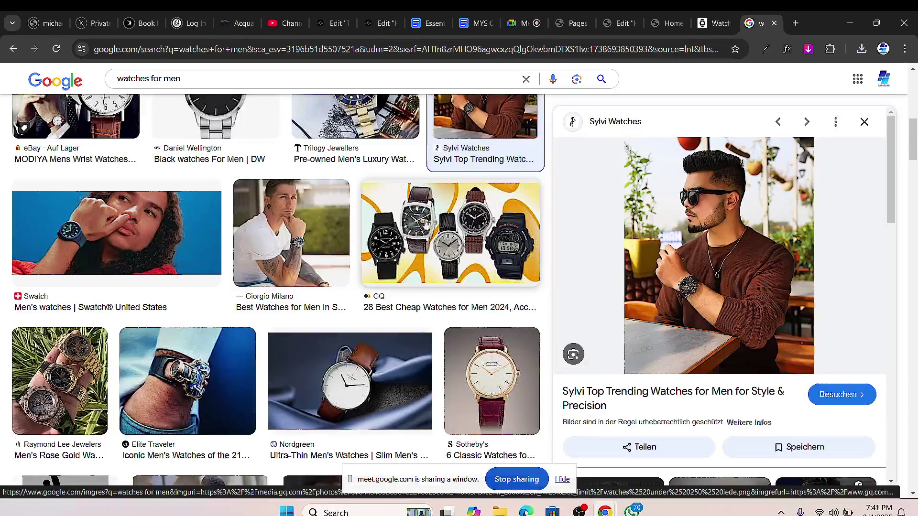
scroll(287, 277, "up", 3)
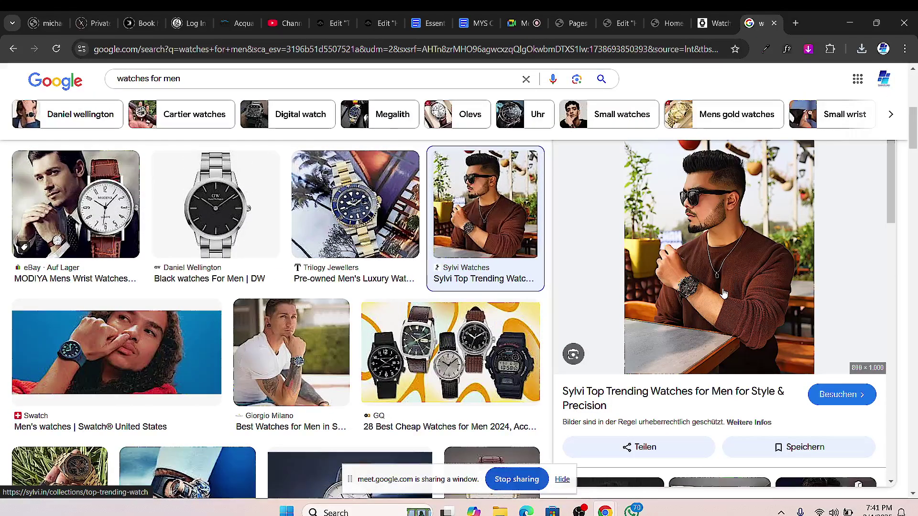
right_click(692, 264)
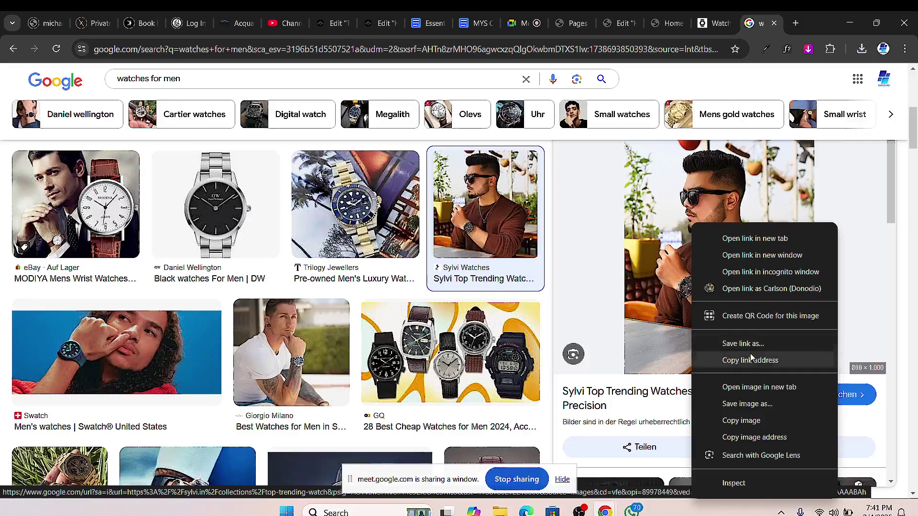
left_click(749, 418)
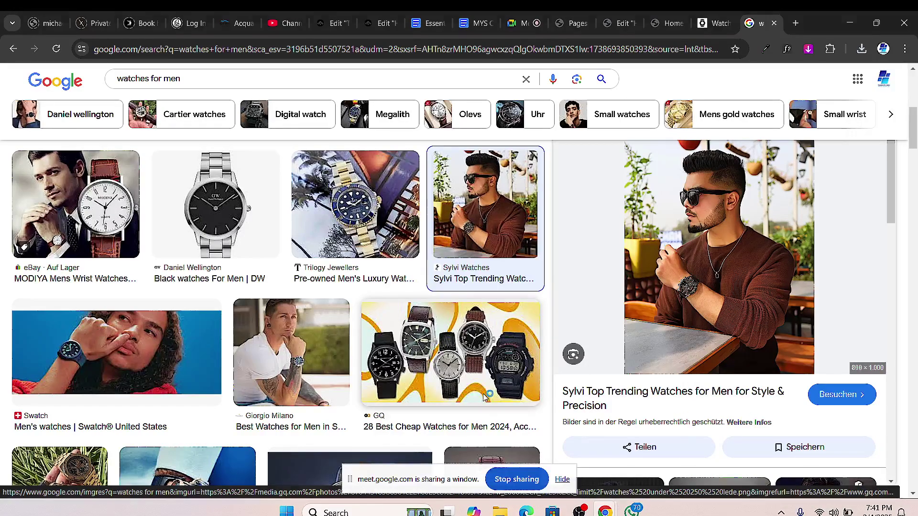
left_click(408, 381)
- Save the Lighthouse Group "Male cheap gold watches" image to the WRIST WATCHES folder
scroll(336, 348, "down", 8)
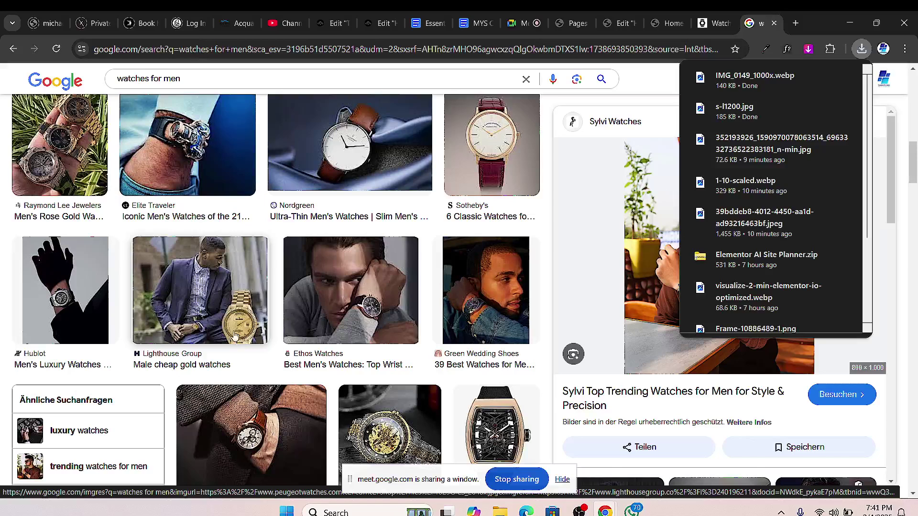
left_click(238, 318)
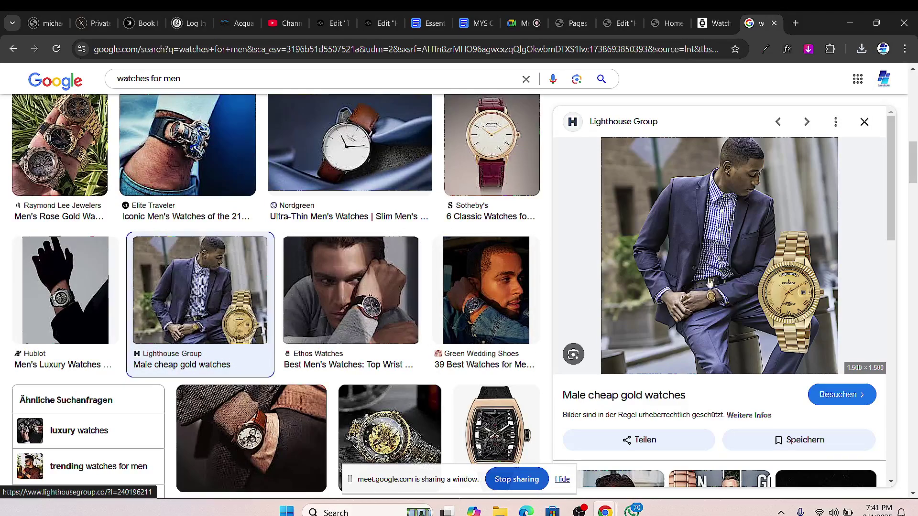
right_click(702, 222)
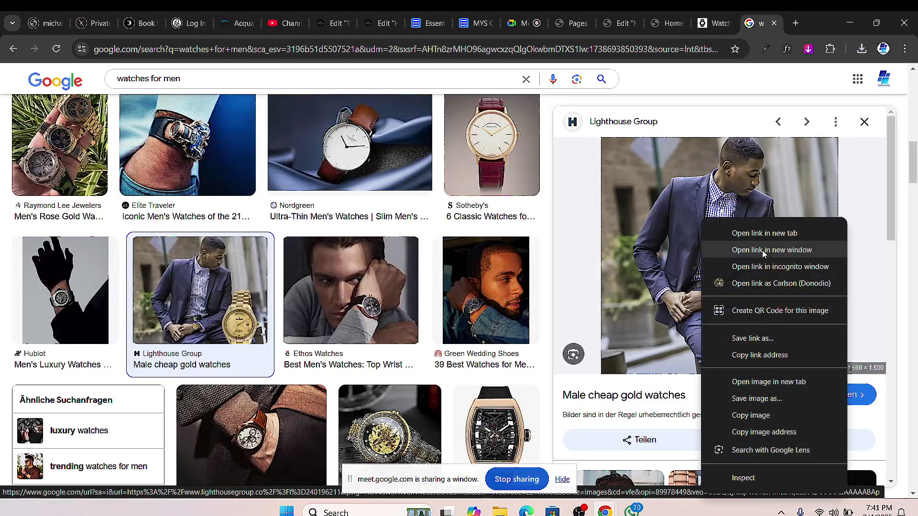
left_click(752, 399)
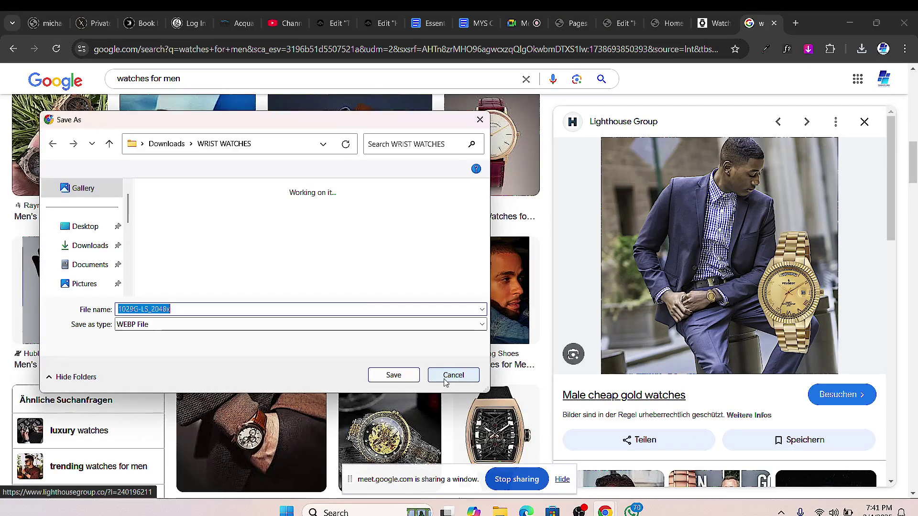
left_click(395, 376)
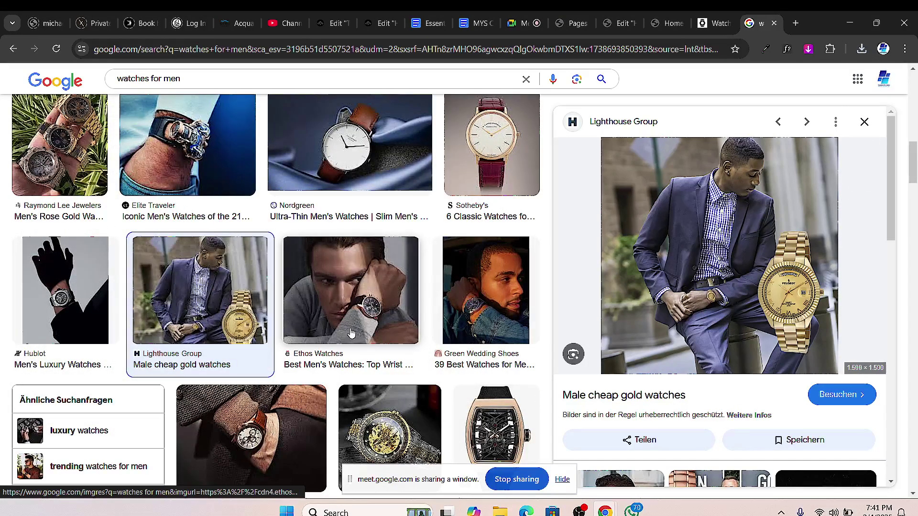
- Save the IndiaMART image of the gold Guess chronograph to the WRIST WATCHES folder
scroll(440, 246, "down", 6)
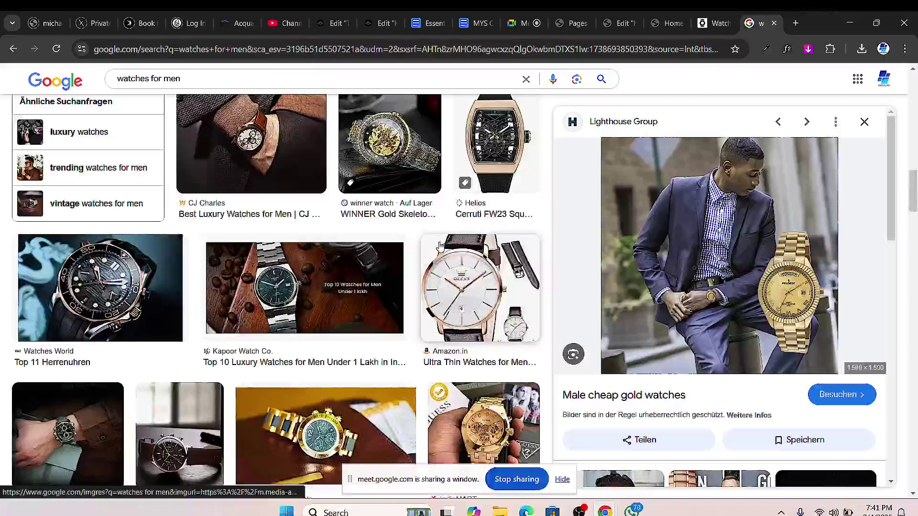
scroll(441, 246, "down", 3)
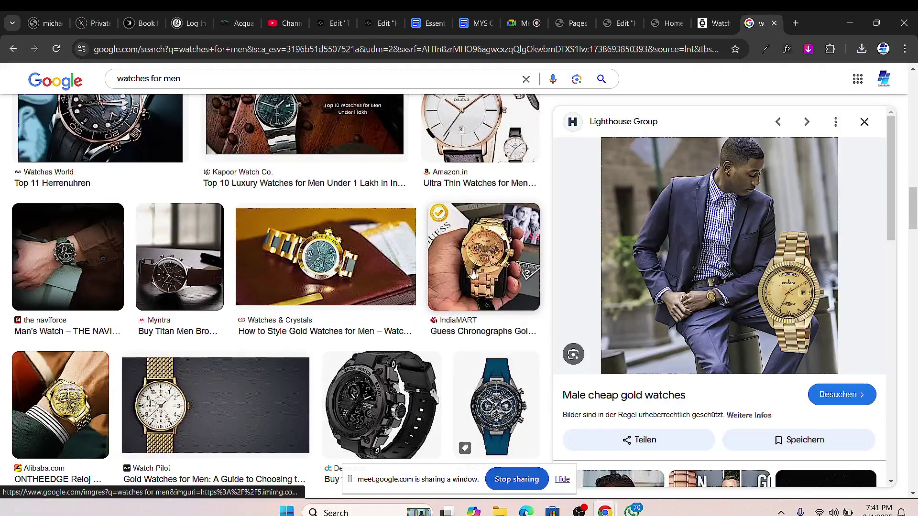
left_click(473, 274)
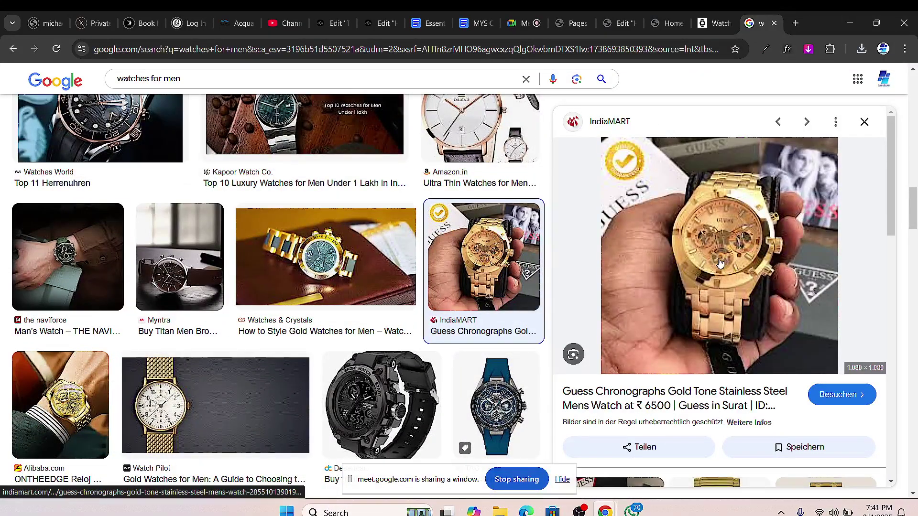
right_click(699, 276)
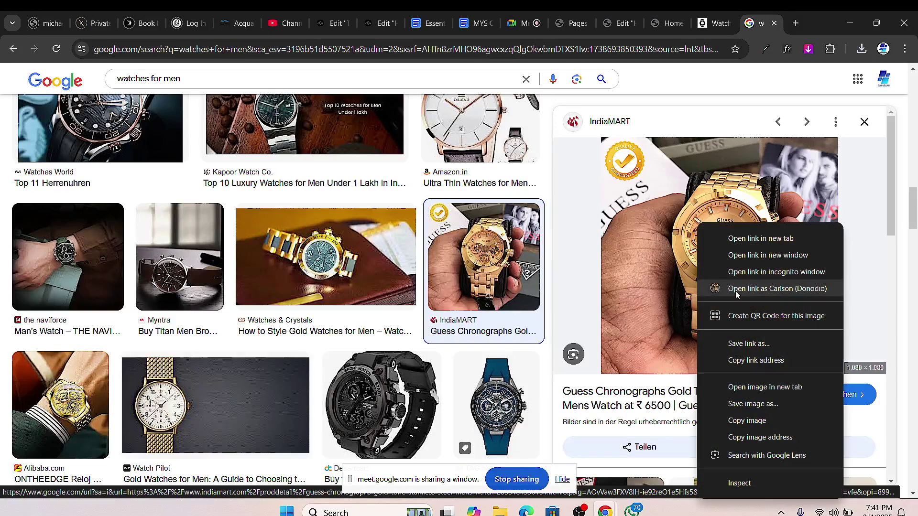
left_click(752, 405)
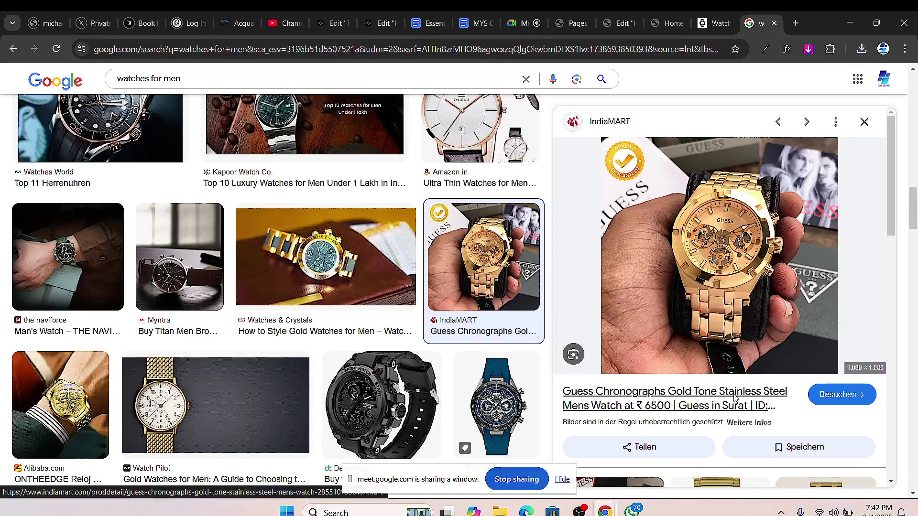
left_click(390, 375)
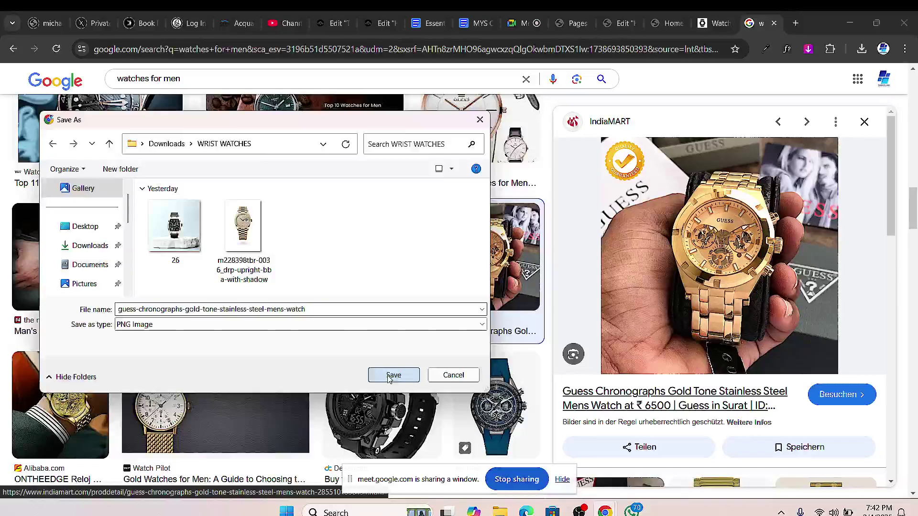
- Browse further watch images and save the SwissWatchExpo "Best Rose Gold Watches for Men" image to the WRIST WATCHES folder
scroll(109, 124, "down", 5)
left_click(108, 125)
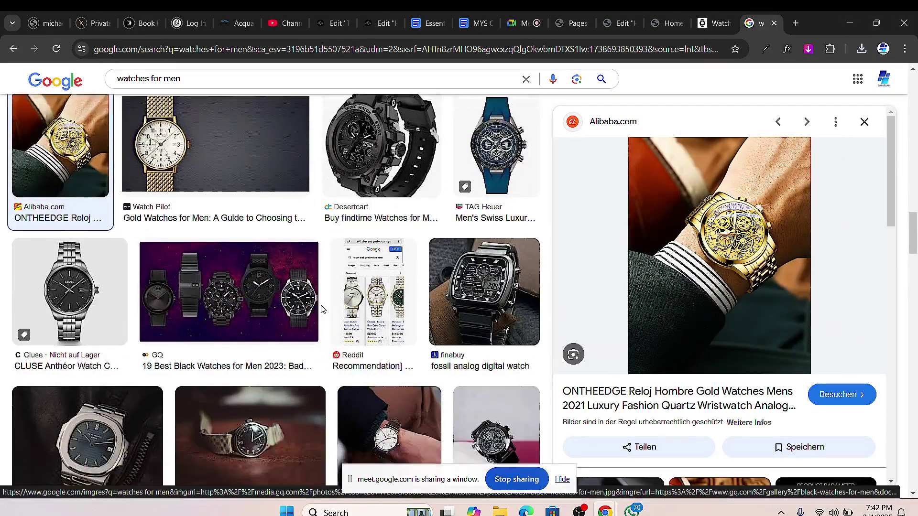
scroll(330, 310, "down", 7)
scroll(359, 246, "down", 7)
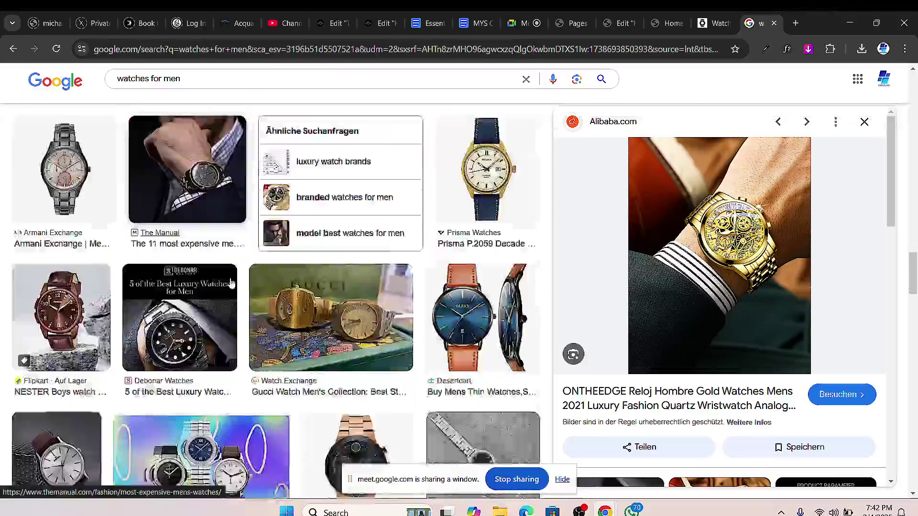
scroll(359, 246, "down", 7)
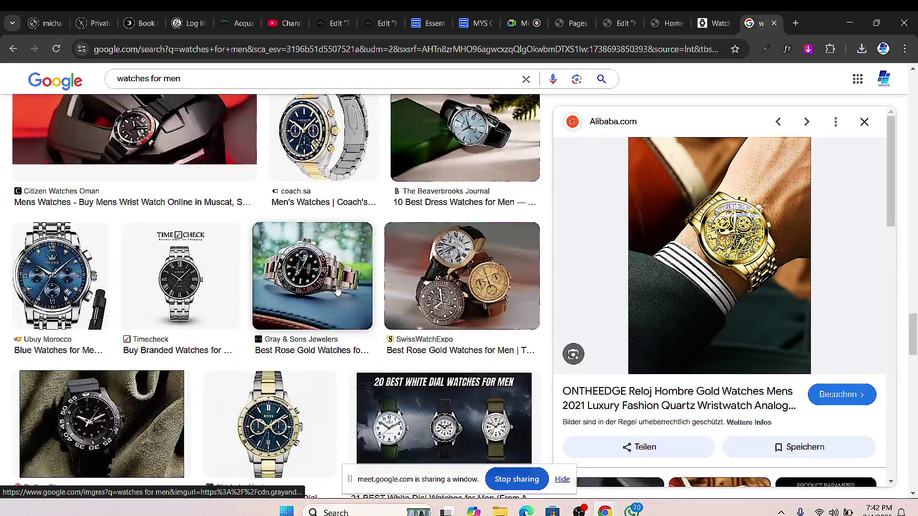
scroll(337, 289, "down", 2)
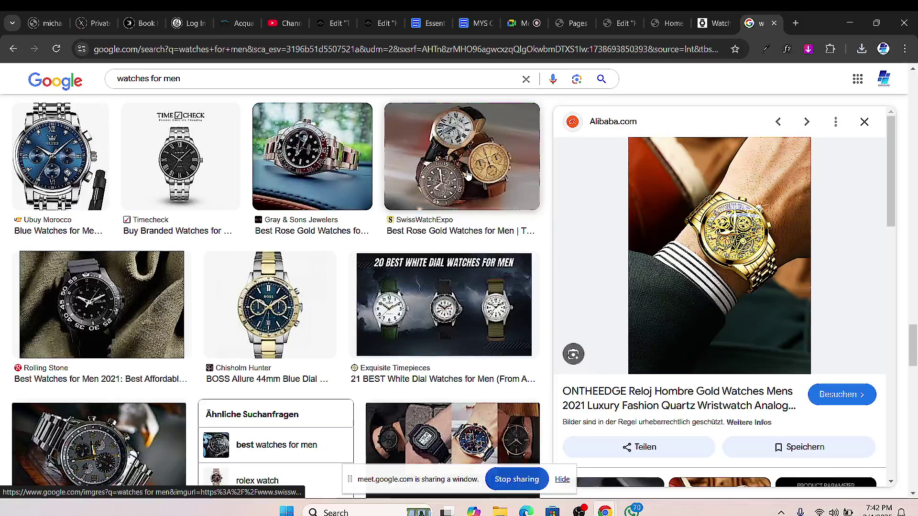
left_click(468, 175)
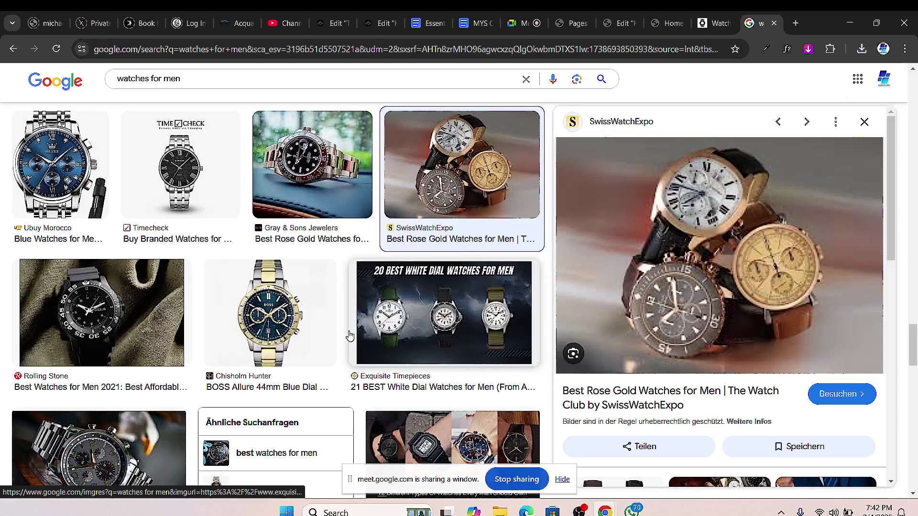
right_click(699, 248)
left_click(743, 404)
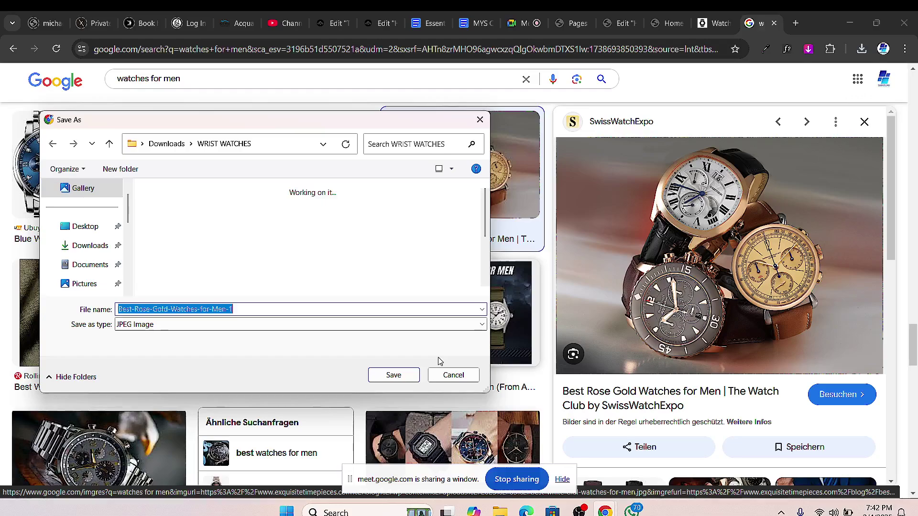
left_click(404, 375)
- Preview the Daniel Wellington Iconic Chronograph image further down the results
scroll(407, 379, "down", 10)
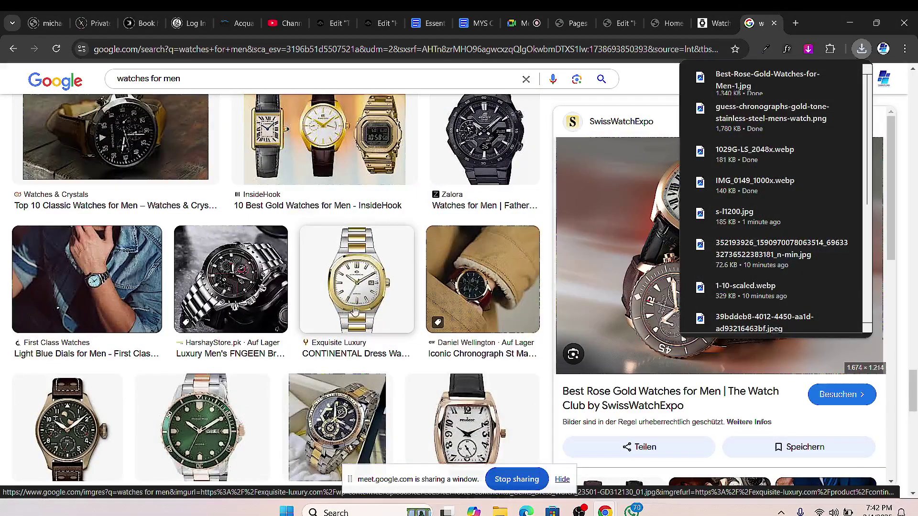
scroll(354, 311, "down", 2)
left_click(539, 221)
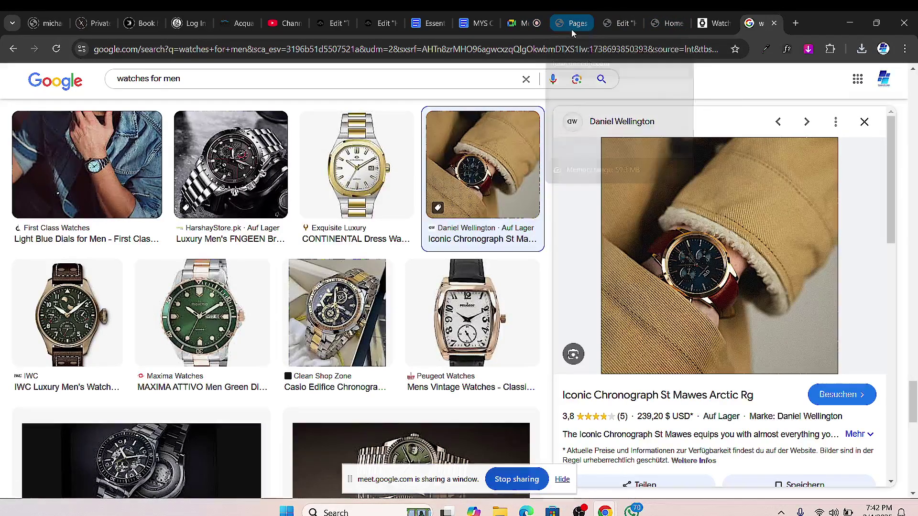
- Check the four-column brand row above the footer on watchshop.com and switch to the Home page preview
left_click(713, 23)
scroll(322, 302, "down", 4)
scroll(297, 313, "up", 1)
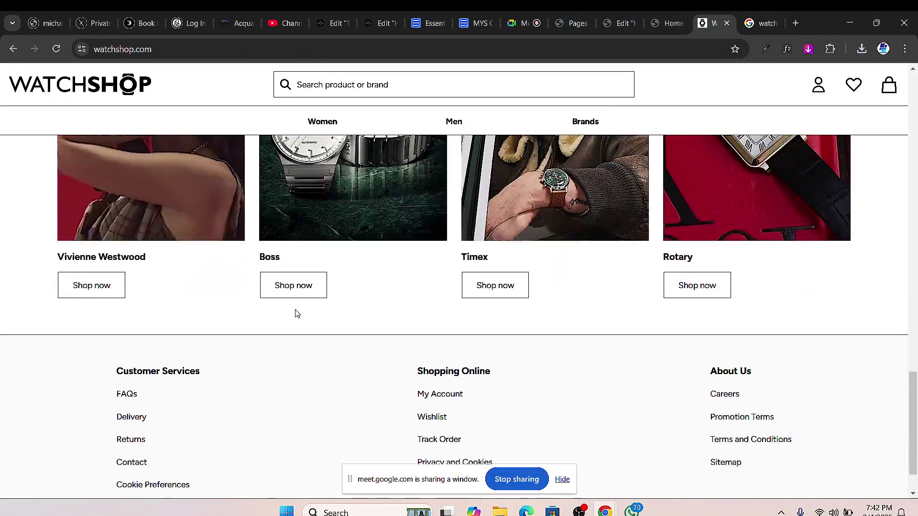
scroll(297, 313, "up", 2)
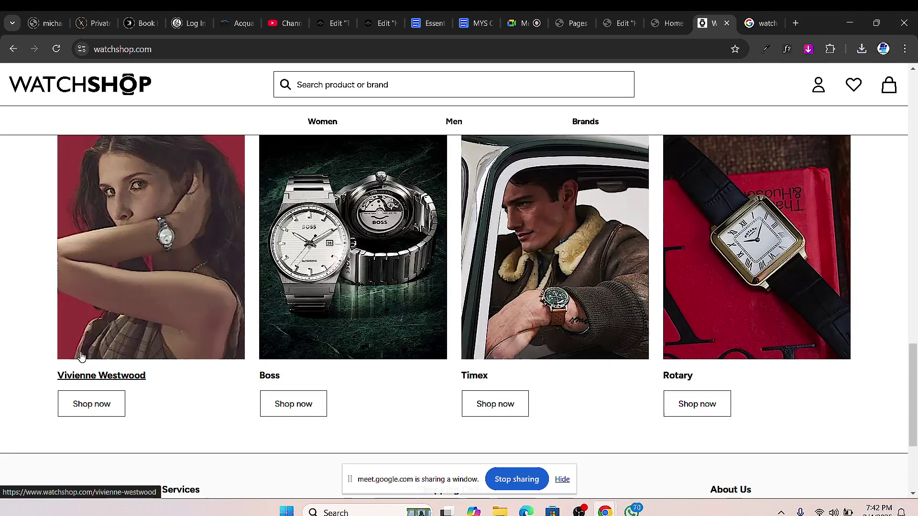
scroll(606, 283, "down", 3)
scroll(698, 316, "up", 2)
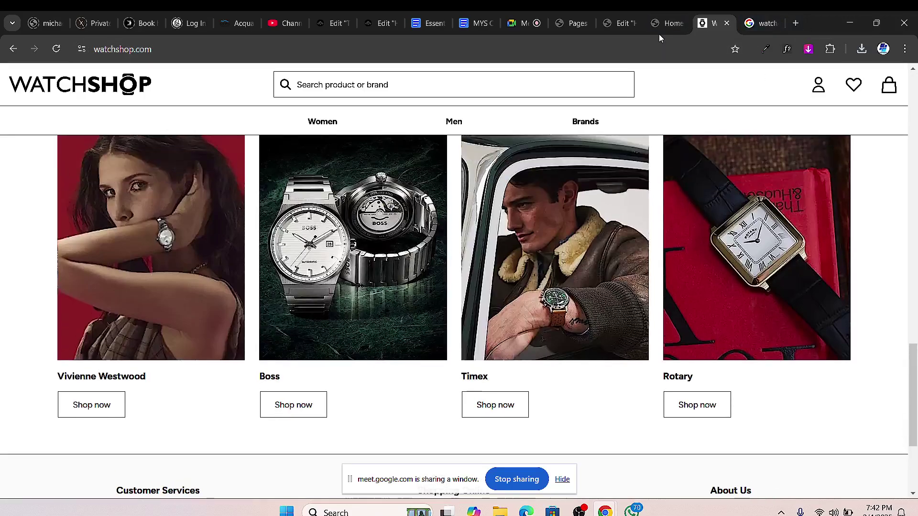
left_click(659, 32)
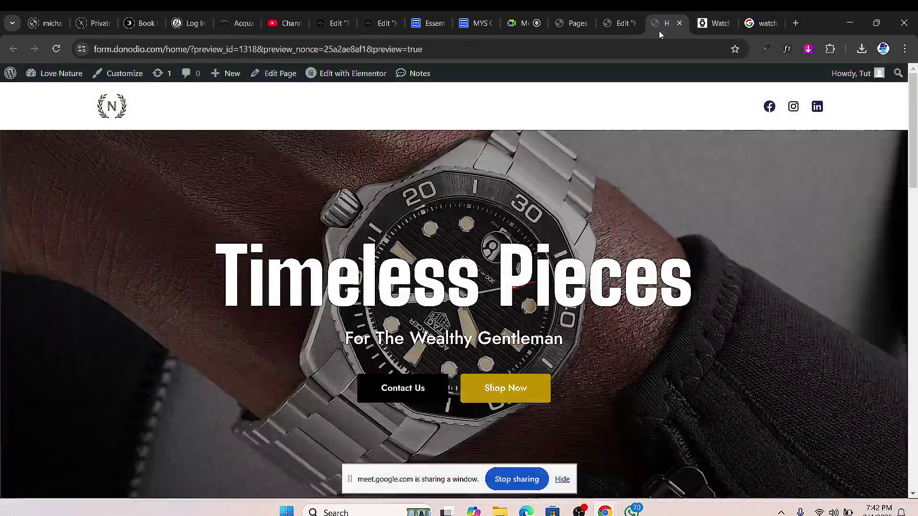
- Return to the Home page editor and set the Rolex image in the lower four-column row to a custom 900 x 900 resolution
left_click(601, 23)
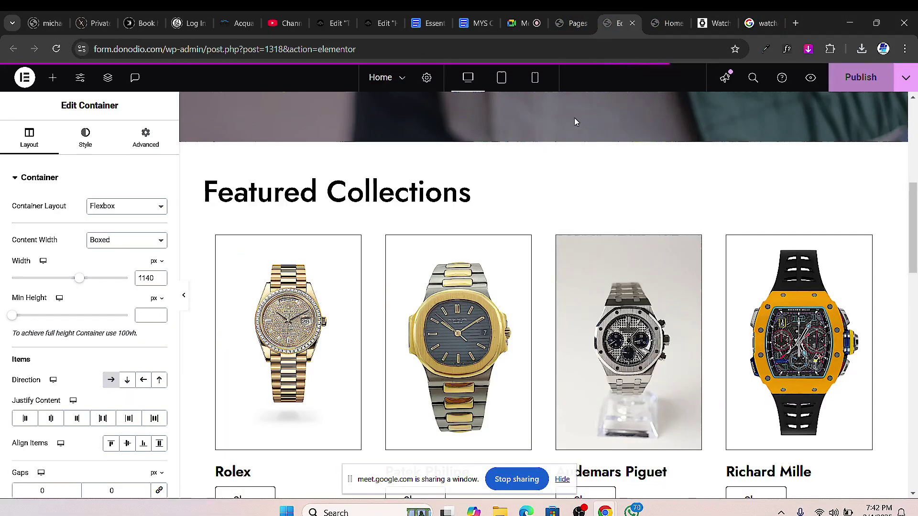
scroll(455, 331, "down", 7)
scroll(455, 331, "down", 7)
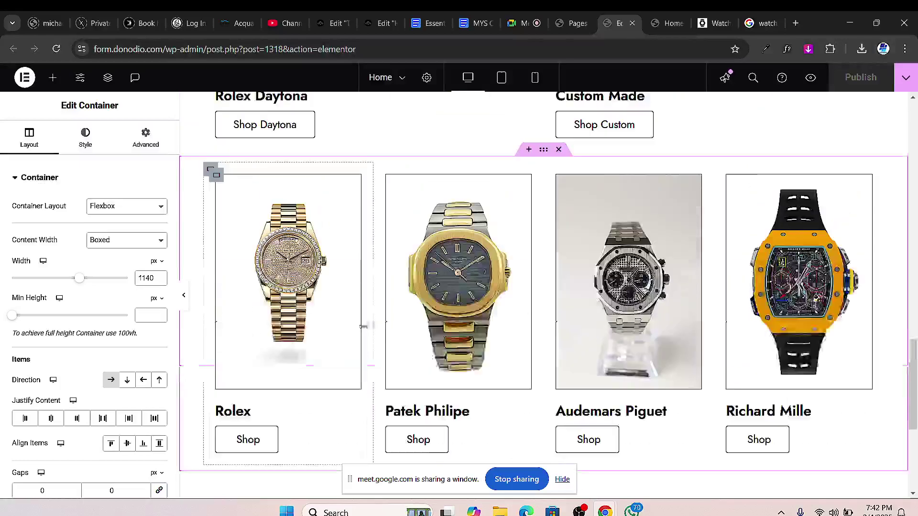
scroll(285, 274, "up", 1)
left_click(354, 230)
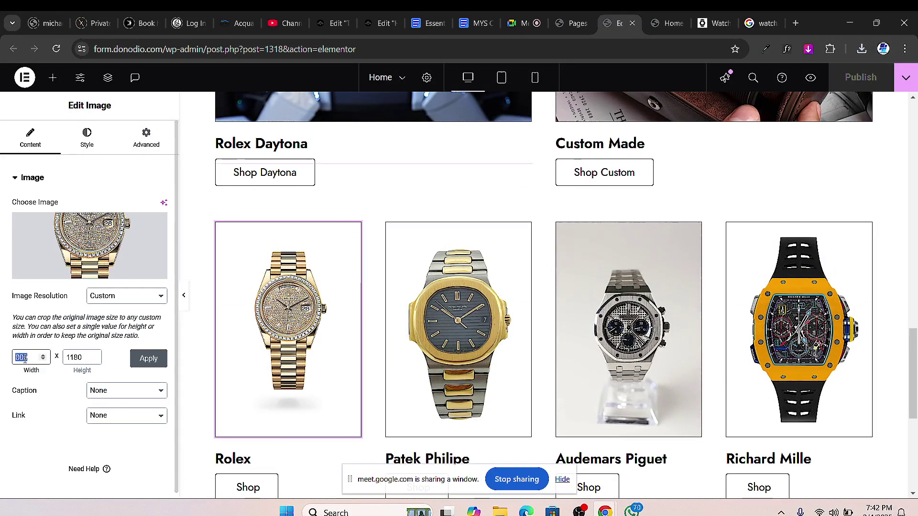
left_click(25, 358)
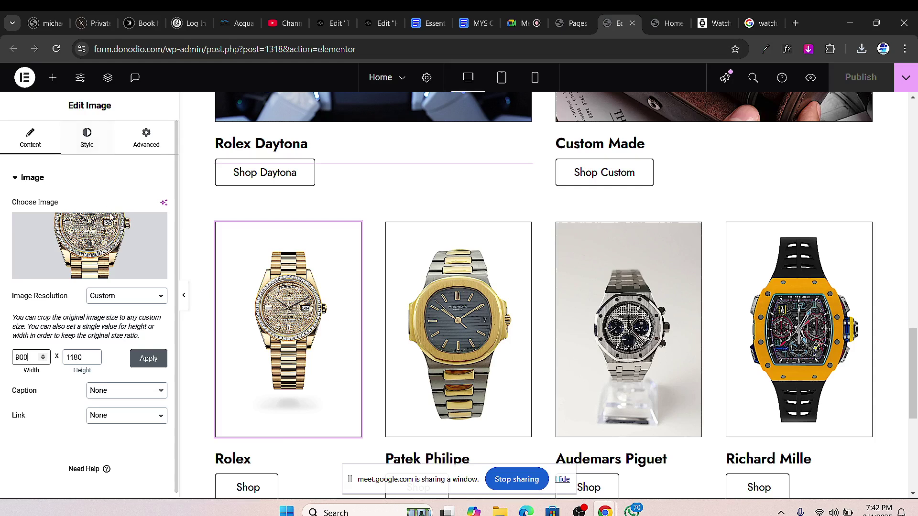
double_click(75, 357)
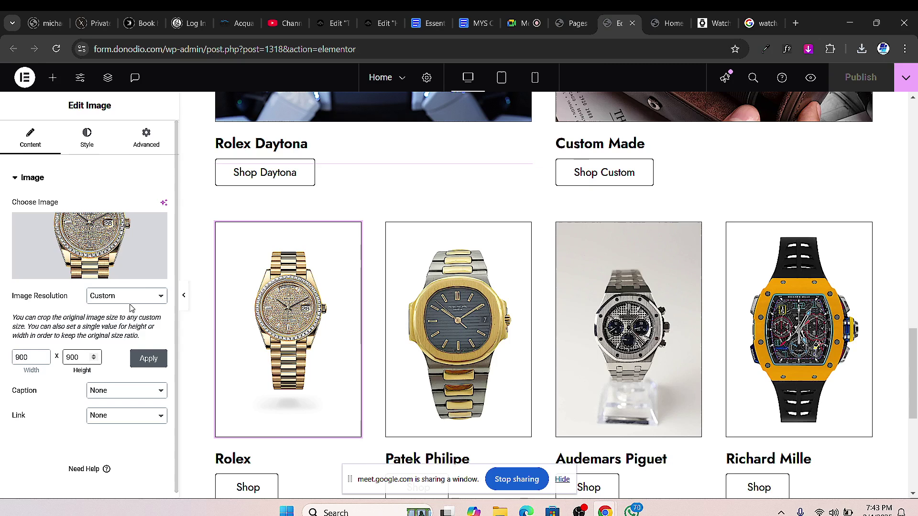
left_click(148, 359)
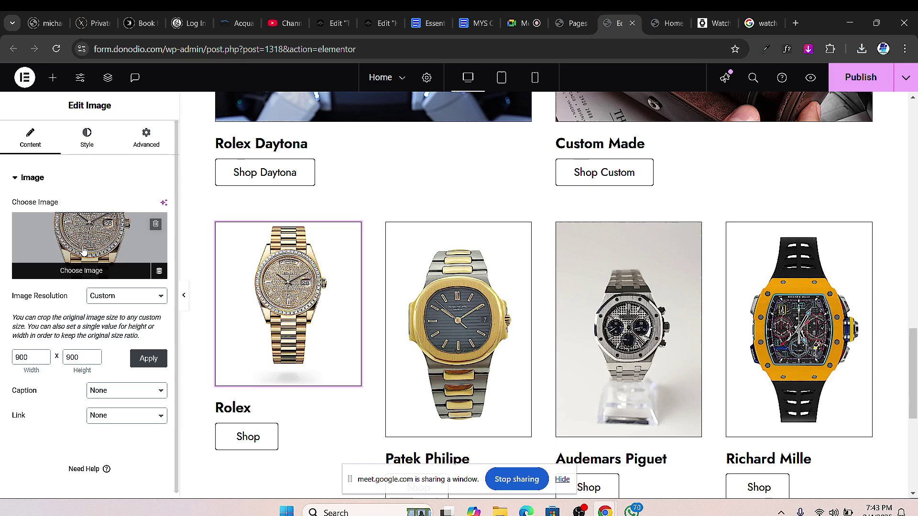
- Replace the lower-row Rolex image by uploading 1029G-LS_2048x from the WRIST WATCHES folder
left_click(86, 249)
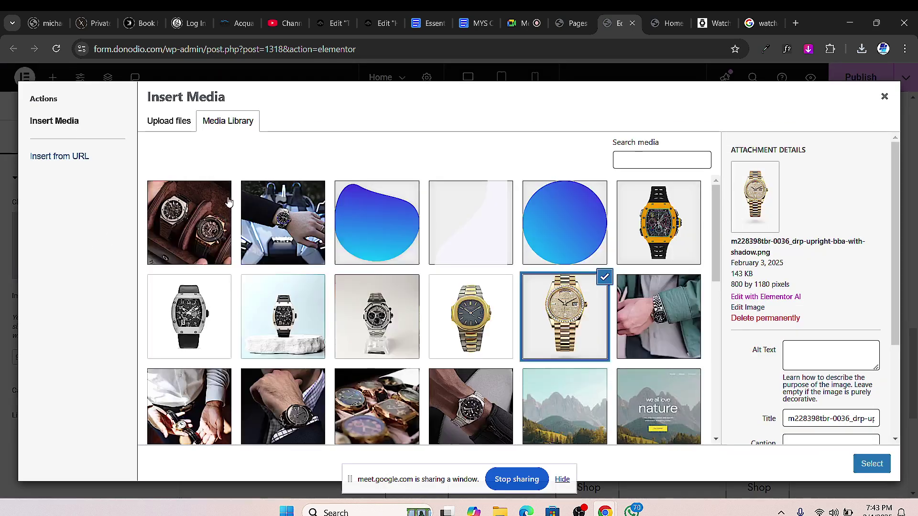
left_click(149, 123)
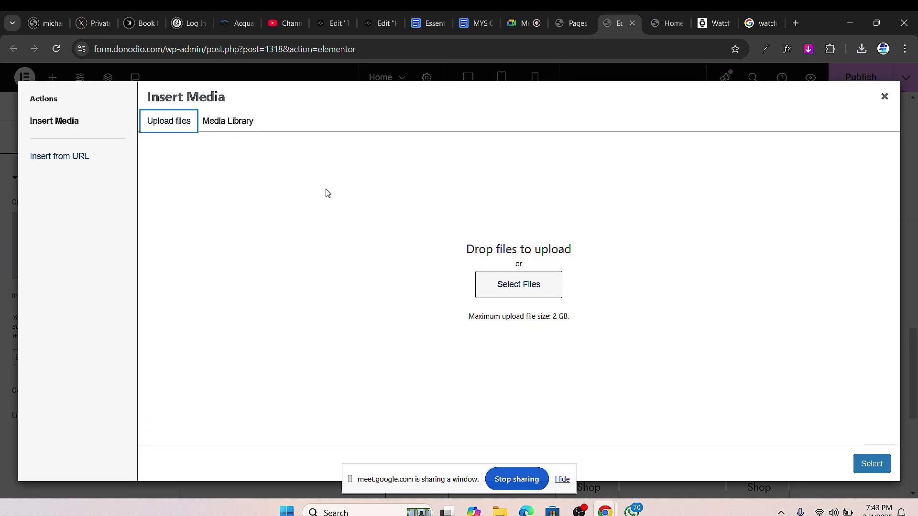
left_click(544, 289)
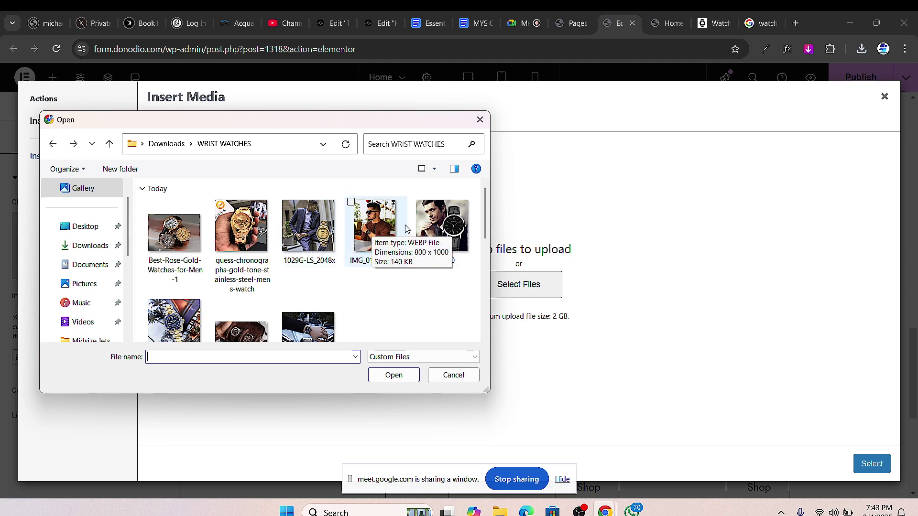
left_click(295, 230)
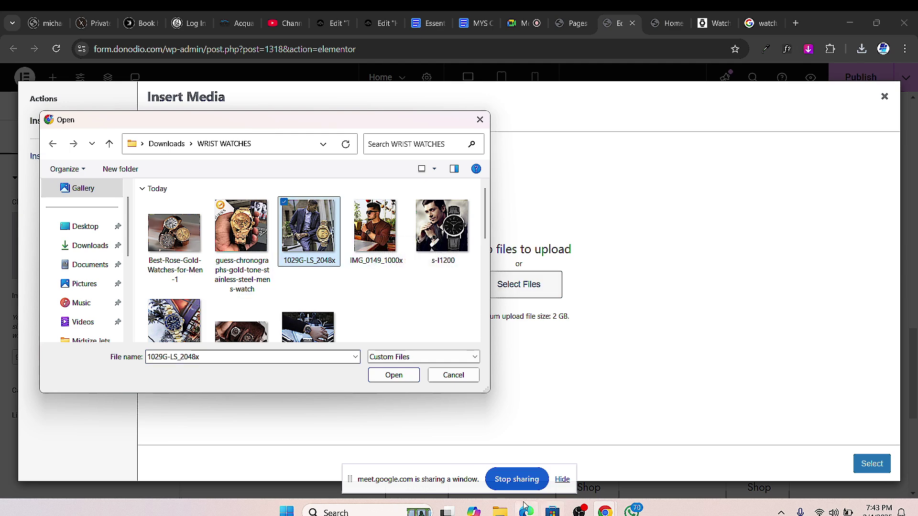
left_click(391, 375)
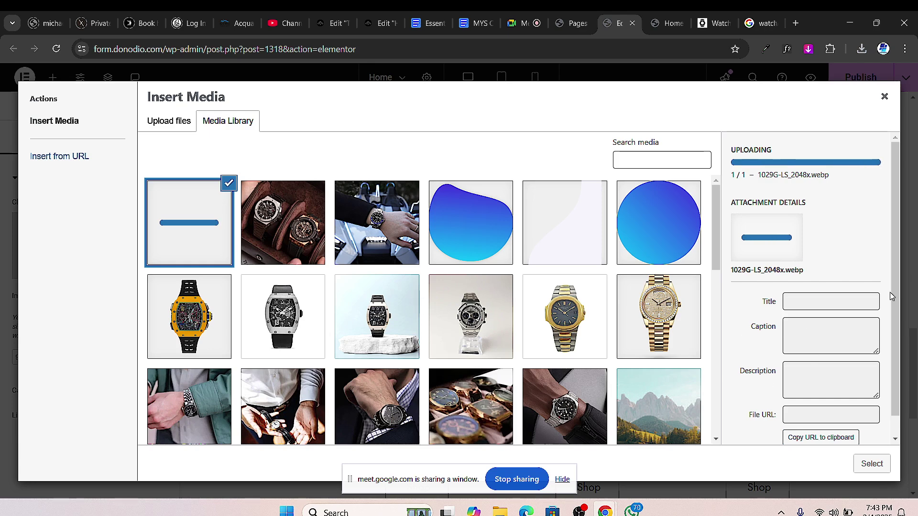
scroll(882, 362, "down", 1)
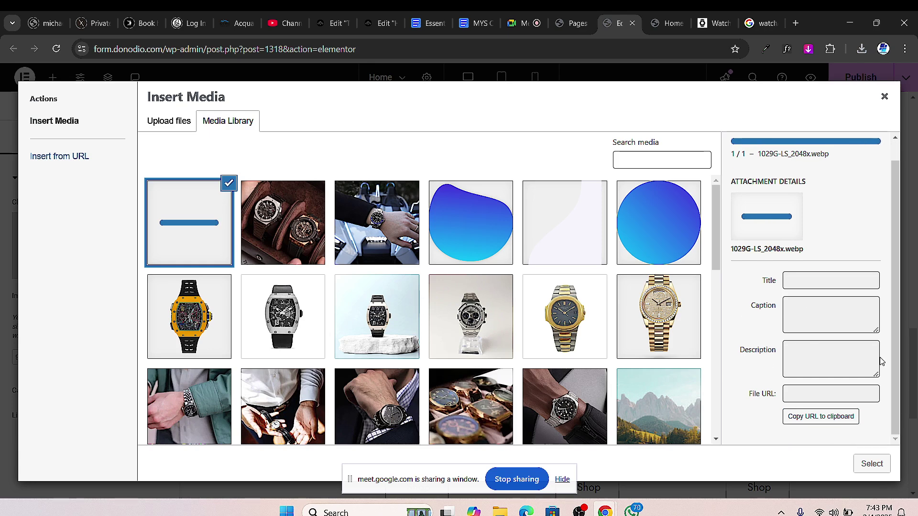
left_click(870, 464)
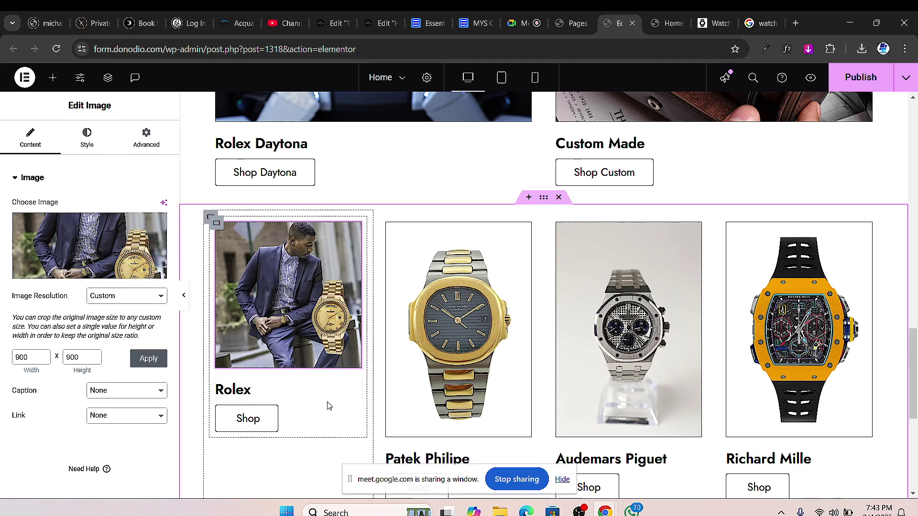
- Change the heading under the suited man's image from Rolex to "With Suits"
left_click(352, 390)
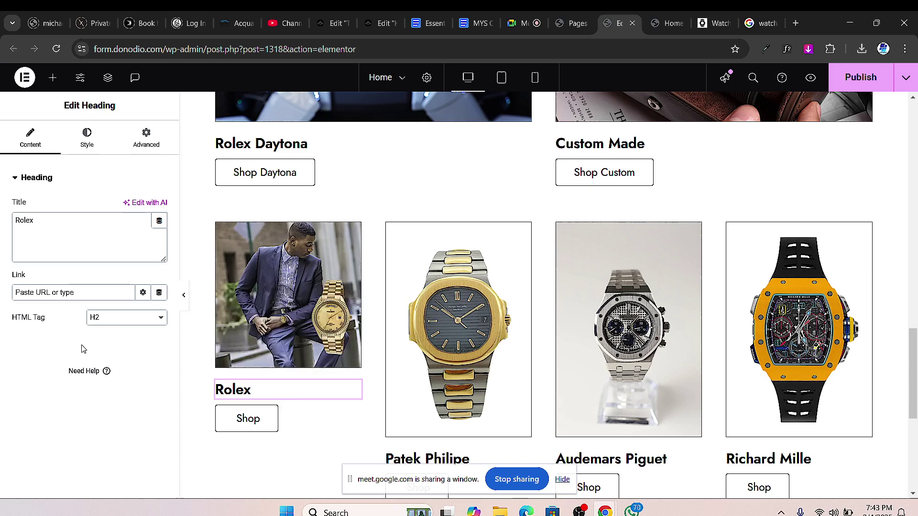
double_click(43, 227)
right_click(43, 227)
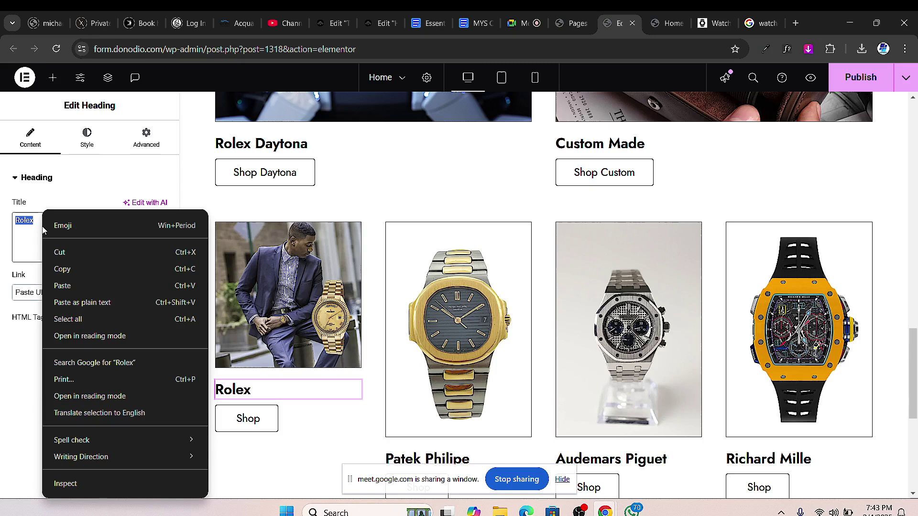
left_click(31, 228)
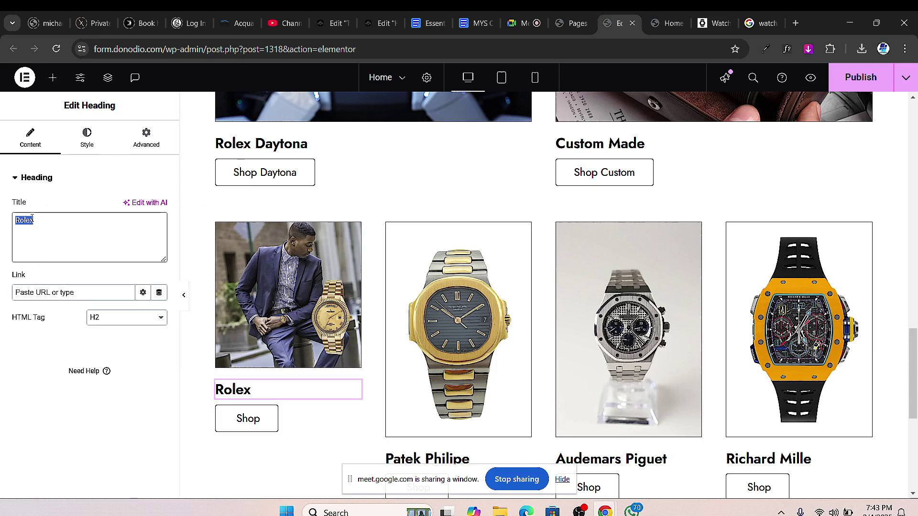
type("With Suits")
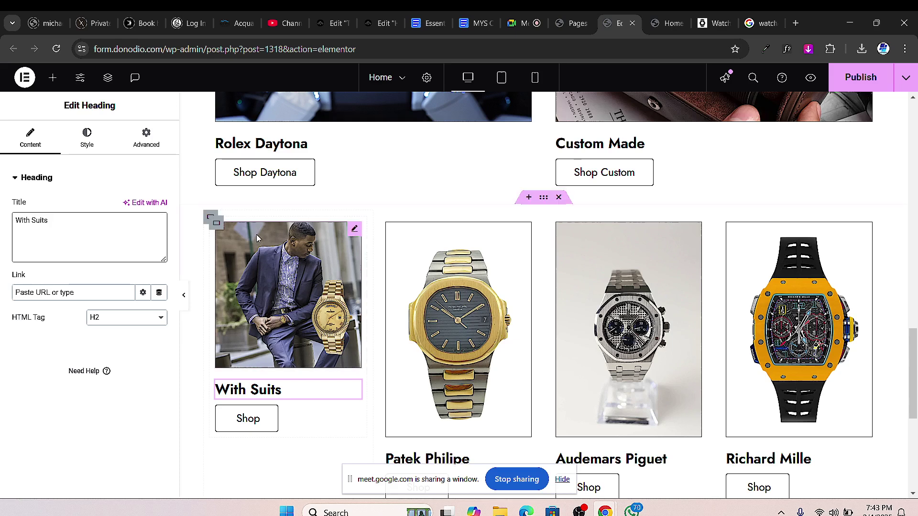
- Duplicate the suited man's image and move the copy above the watch image in the Patek Philipe column
right_click(356, 228)
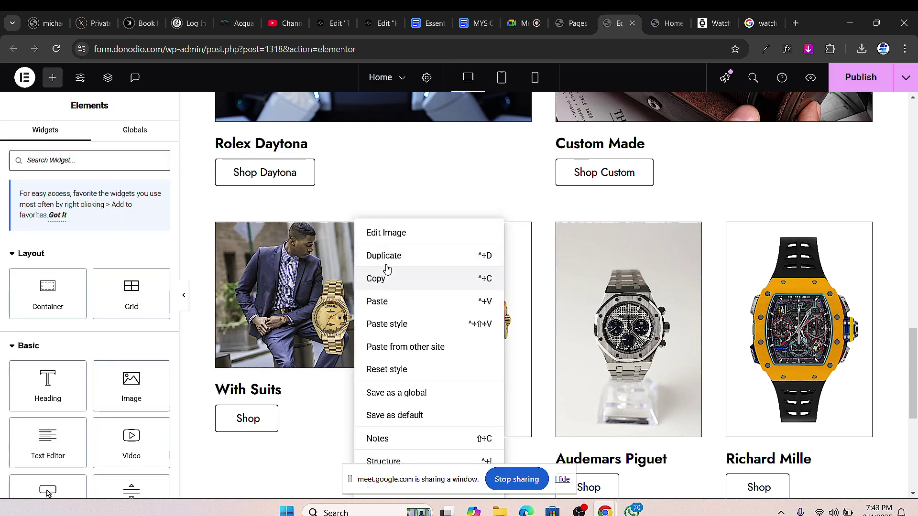
left_click(383, 265)
left_click_drag(355, 388, 500, 296)
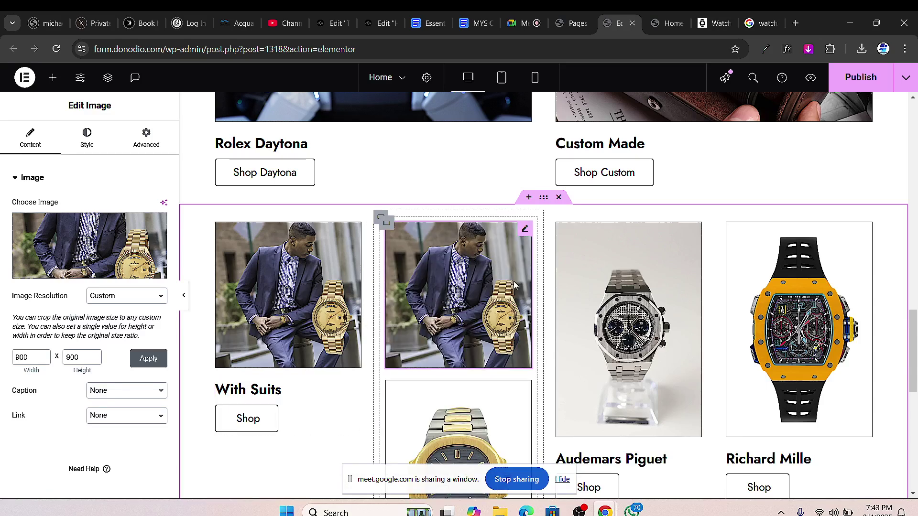
right_click(524, 392)
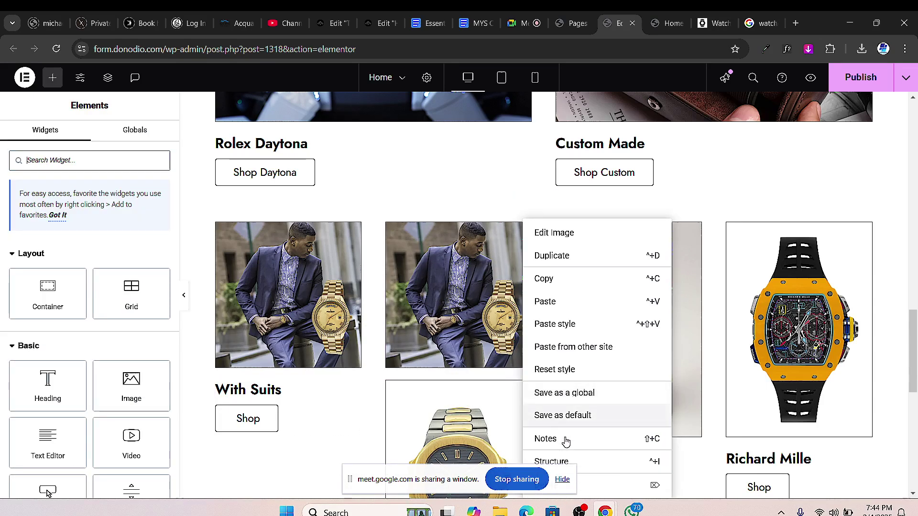
left_click(576, 261)
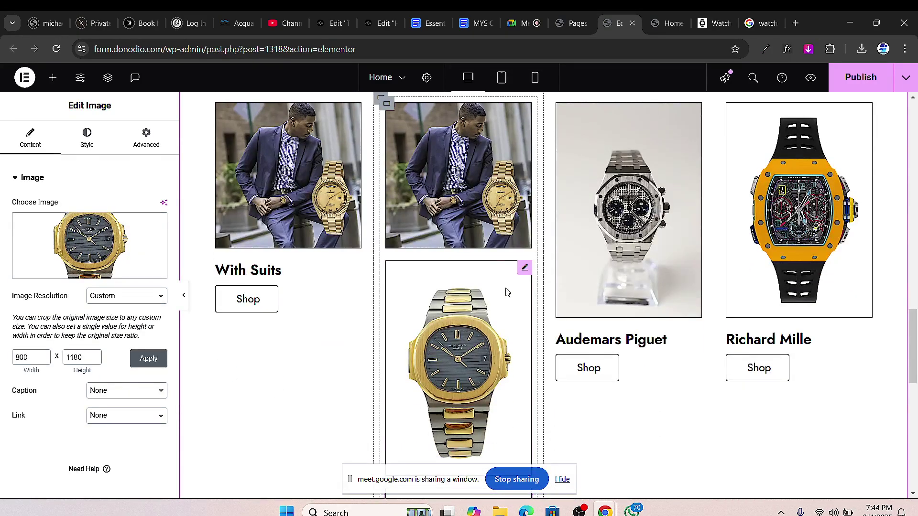
scroll(507, 292, "up", 1)
scroll(509, 301, "down", 5)
scroll(517, 326, "up", 2)
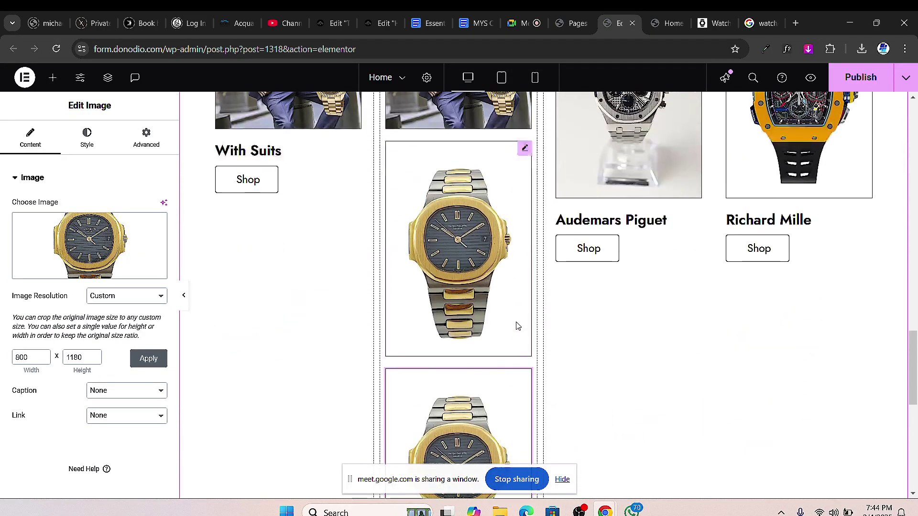
right_click(527, 378)
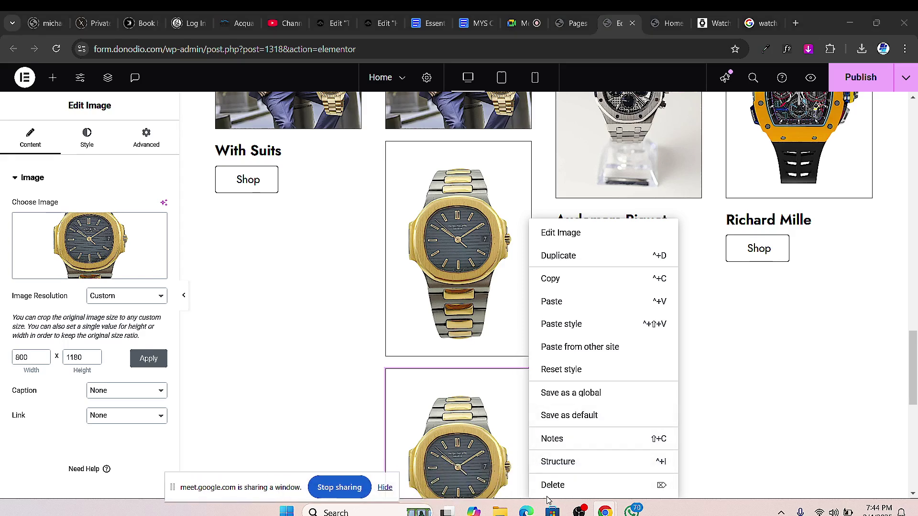
left_click(545, 485)
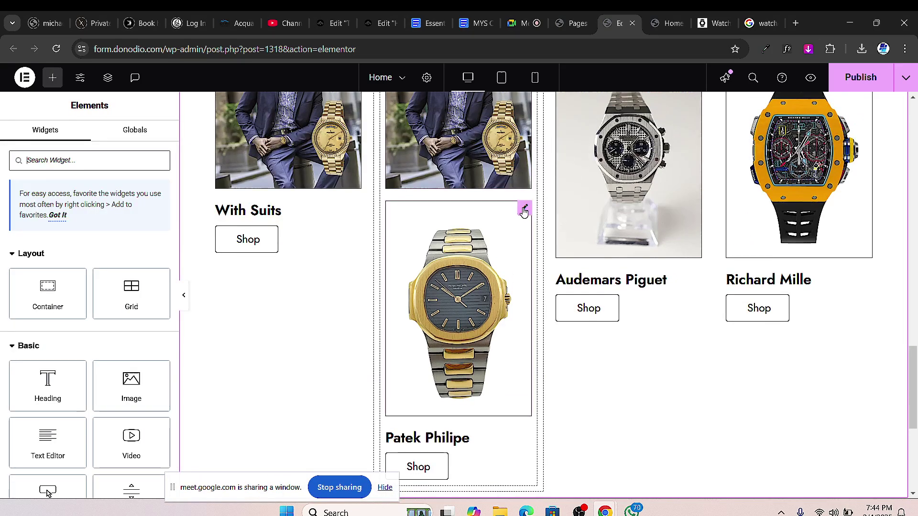
- Delete the old Patek Philipe watch image and place copies of the suited man's image atop the Audemars Piguet and Richard Mille columns
right_click(523, 209)
left_click(587, 474)
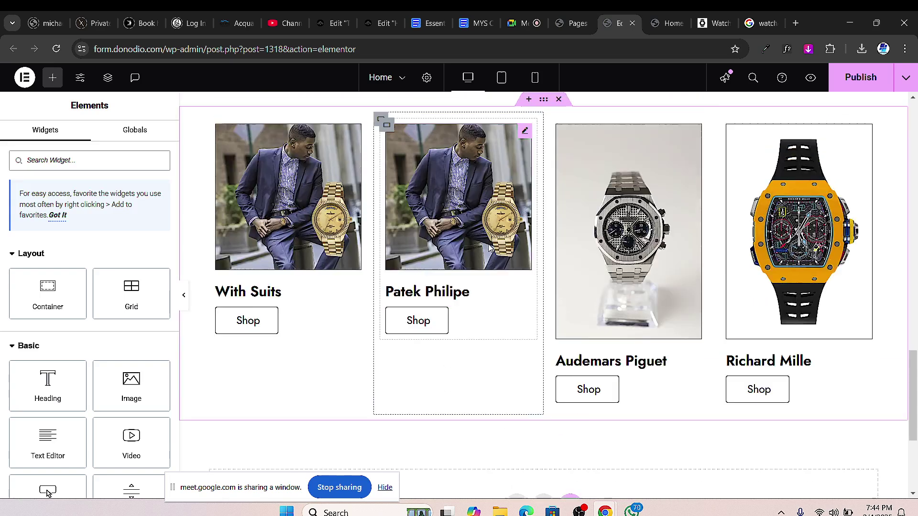
right_click(523, 171)
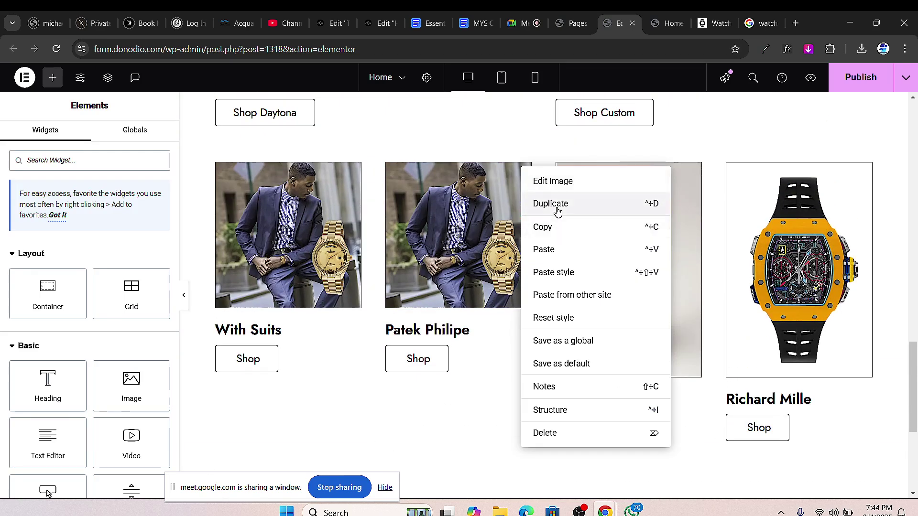
left_click(558, 206)
left_click_drag(524, 330, 617, 187)
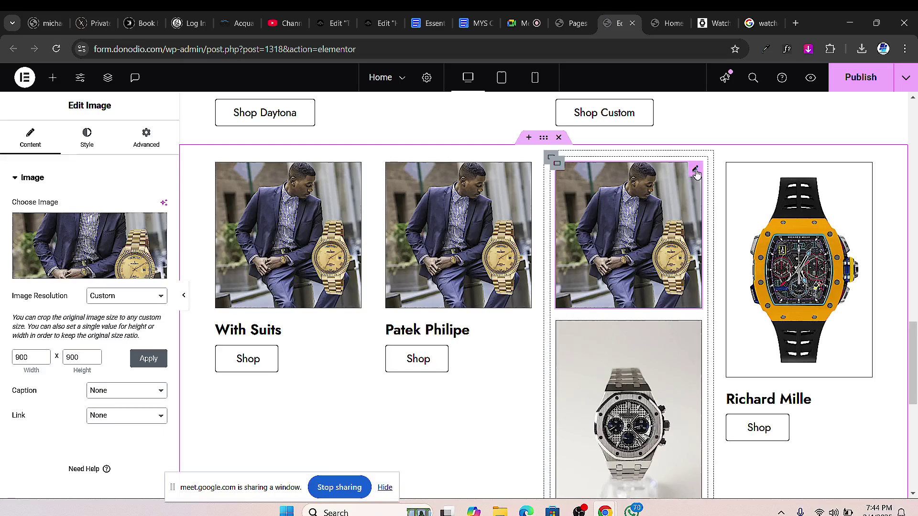
right_click(696, 174)
left_click(738, 213)
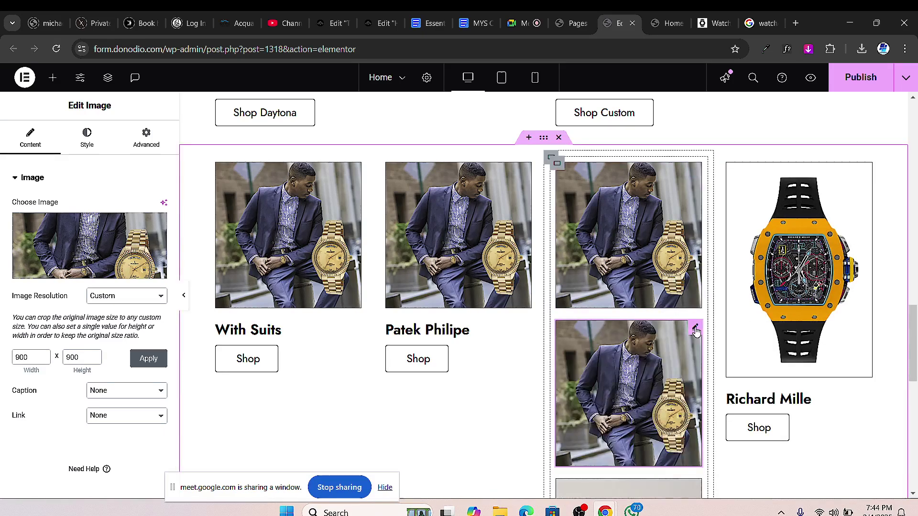
left_click_drag(696, 330, 771, 187)
- Delete the old watch images from the Audemars Piguet and Richard Mille columns of the lower row
scroll(690, 232, "down", 3)
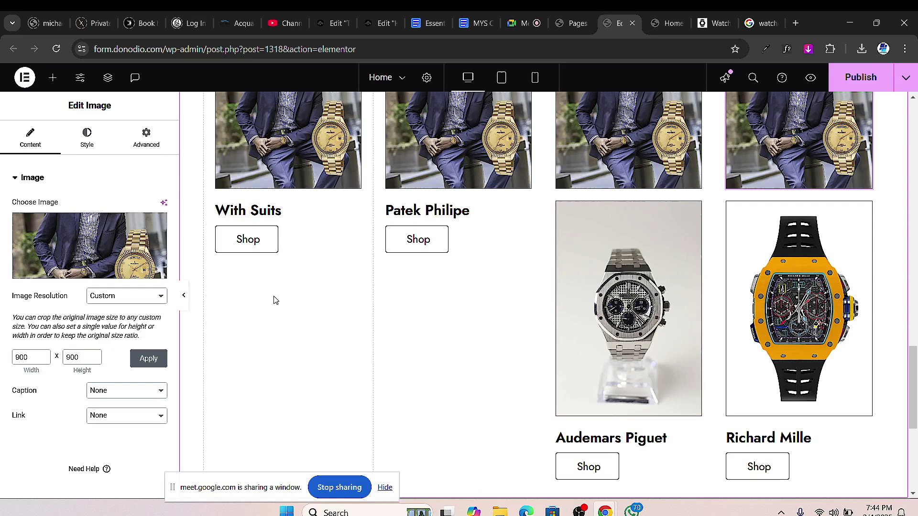
scroll(287, 315, "up", 3)
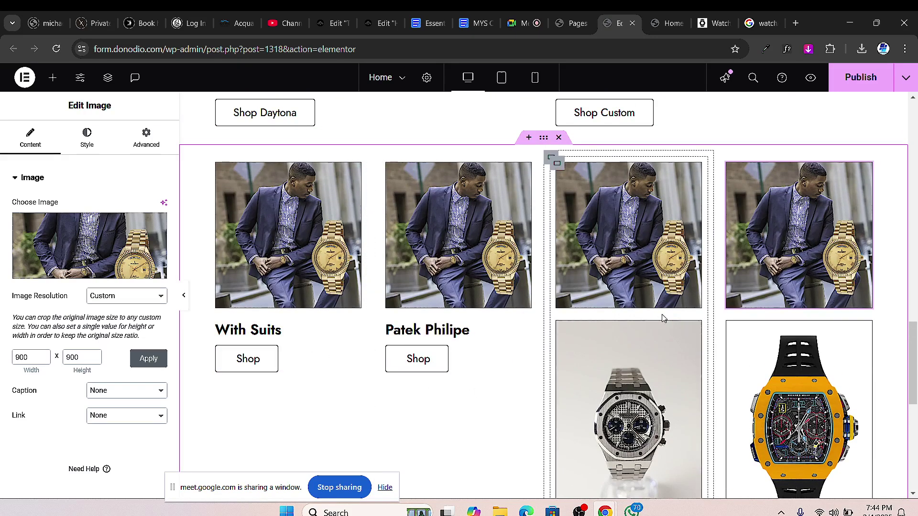
right_click(696, 330)
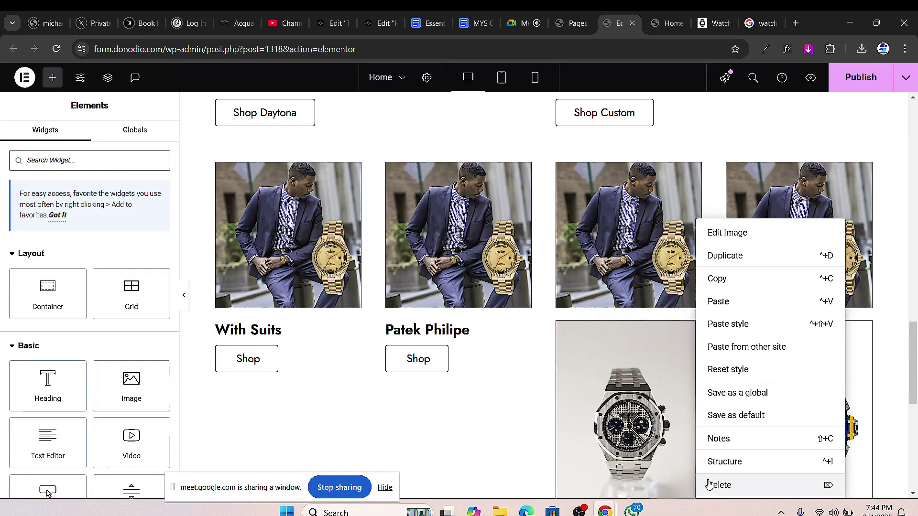
left_click(714, 484)
right_click(867, 328)
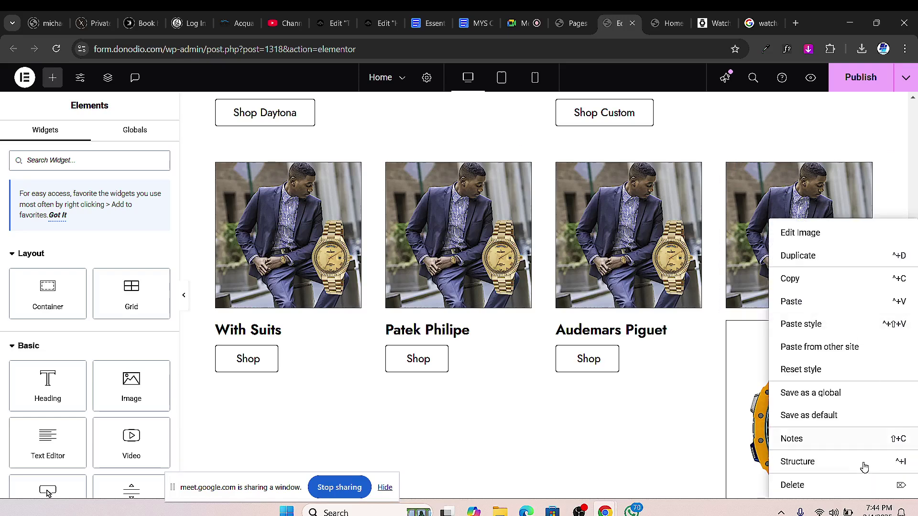
left_click(836, 490)
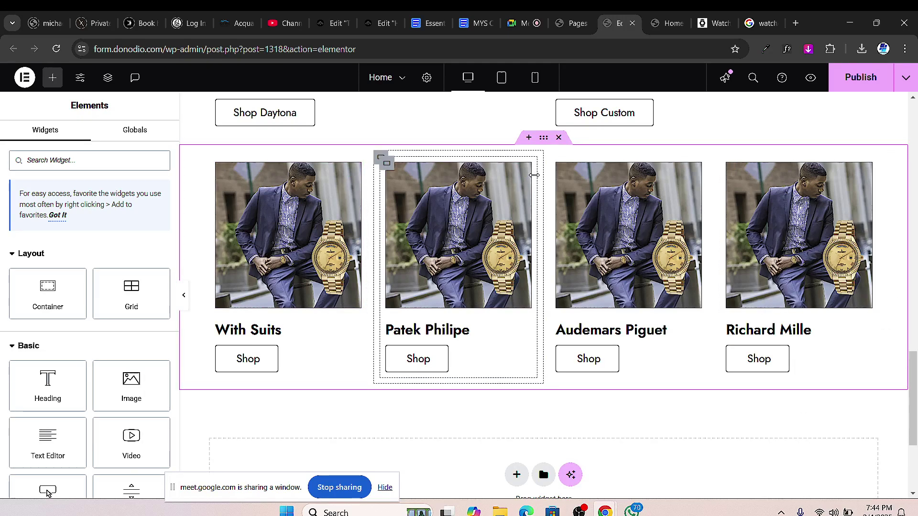
- Replace the image in the Patek Philipe column with the uploaded file guess-chronographs-gold-tone-stainless-steel-mens-watch.png from the WRIST WATCHES folder
left_click(525, 172)
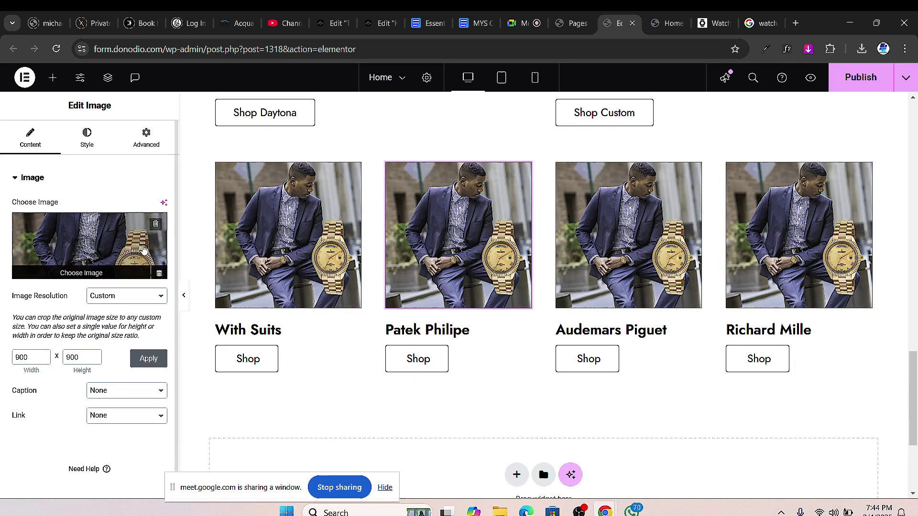
left_click(117, 240)
left_click(165, 121)
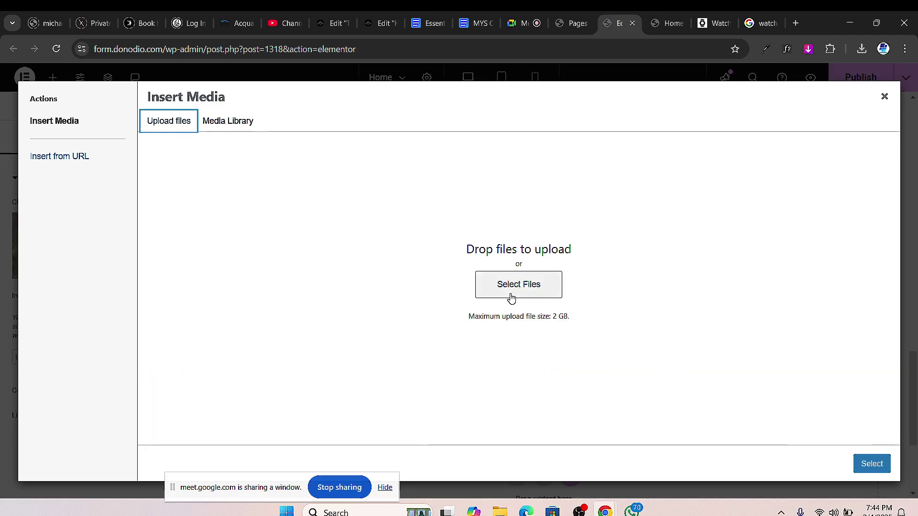
left_click(388, 294)
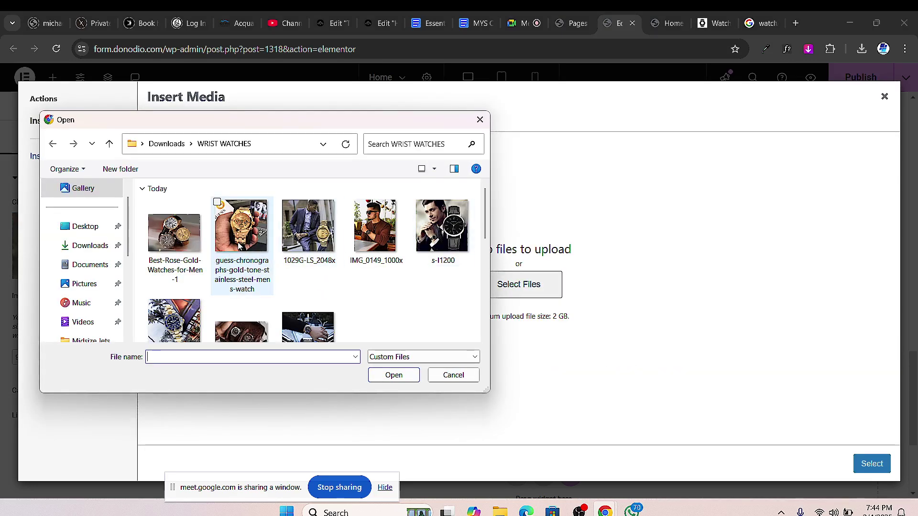
left_click(239, 241)
left_click(392, 375)
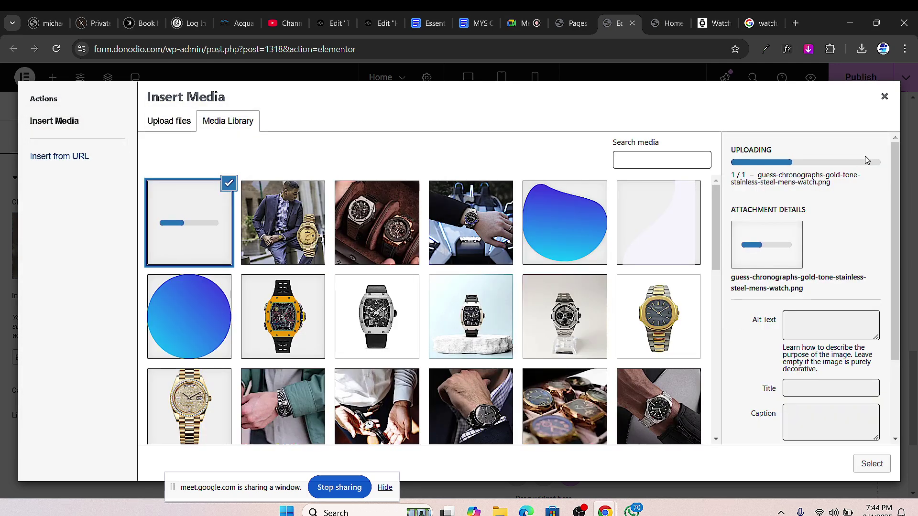
left_click(764, 23)
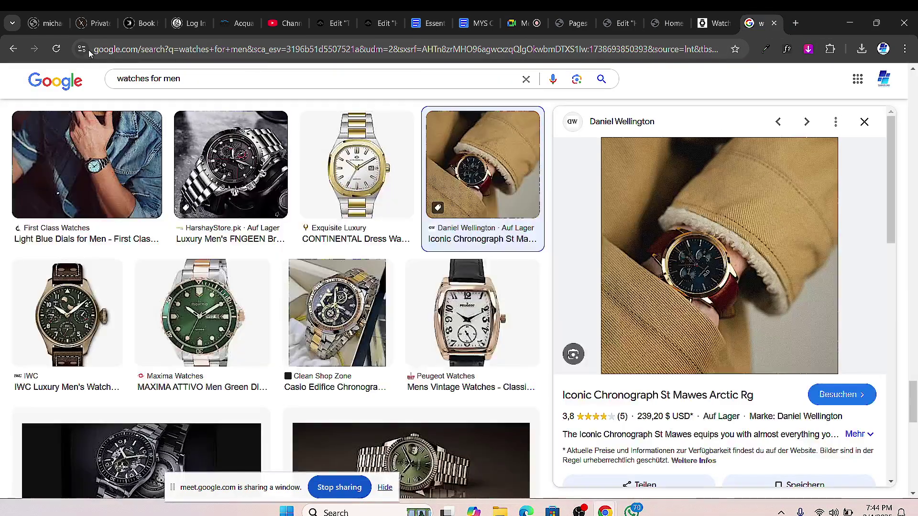
left_click(619, 23)
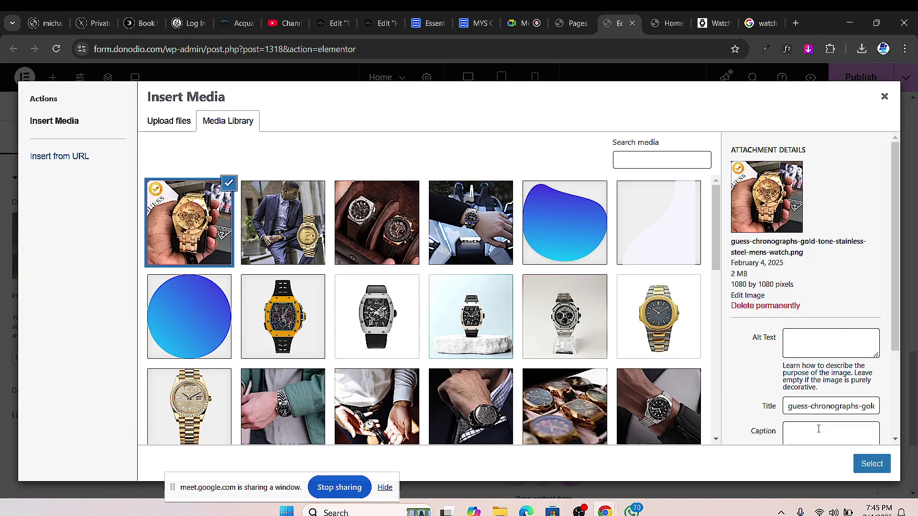
left_click(871, 464)
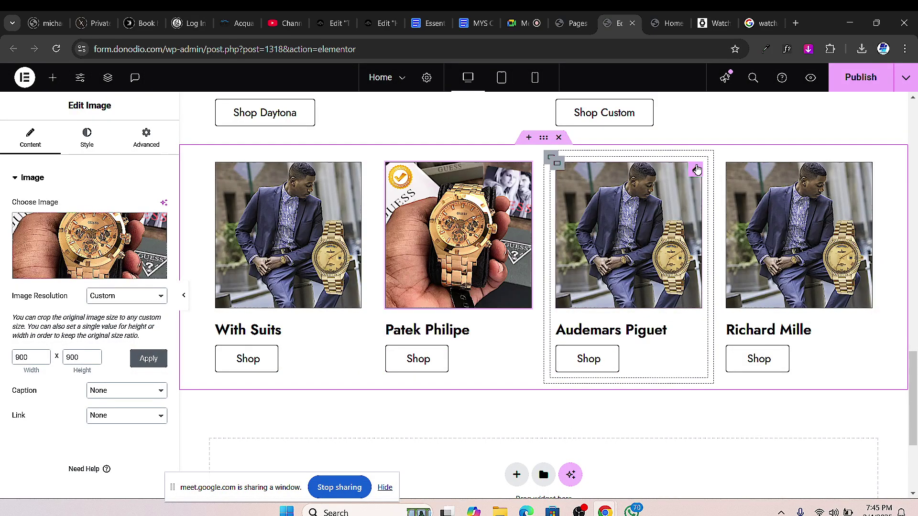
- Change the Patek Philipe heading under the gold Guess watch image to "Pure Gold"
left_click(693, 179)
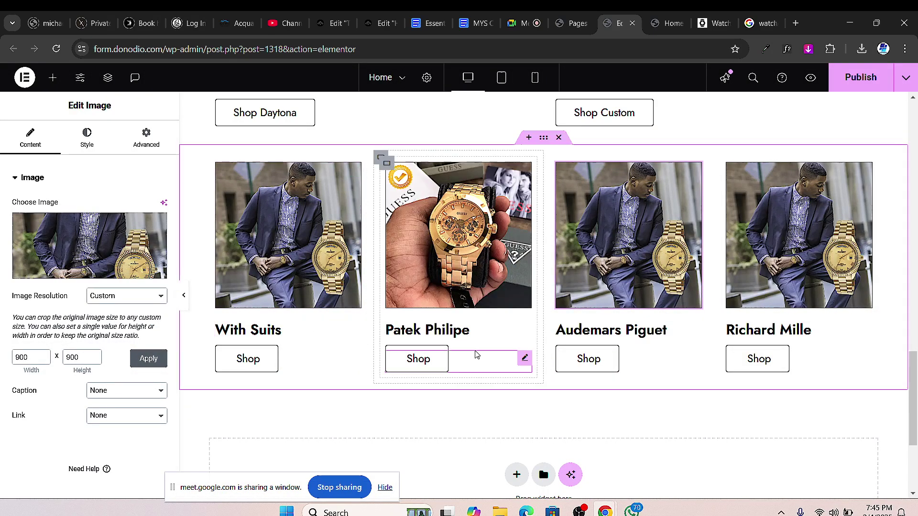
left_click(522, 330)
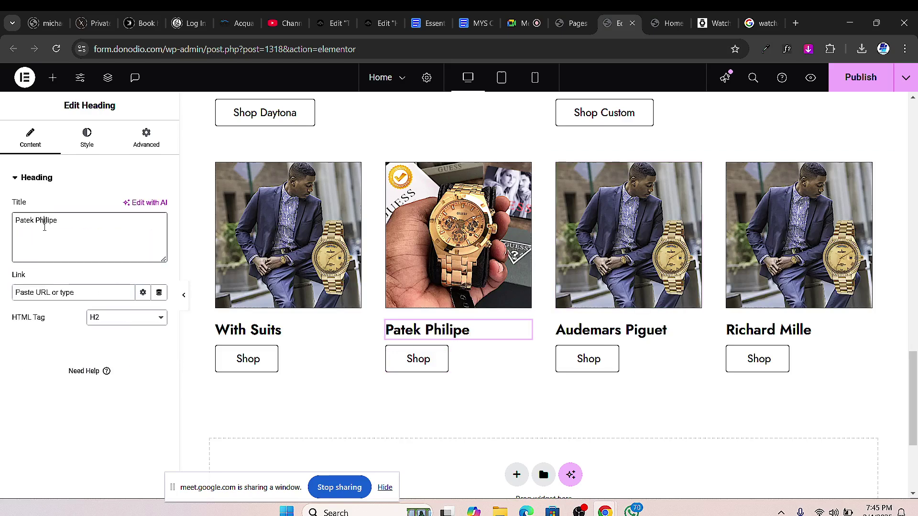
triple_click(44, 227)
type("Pure Gold")
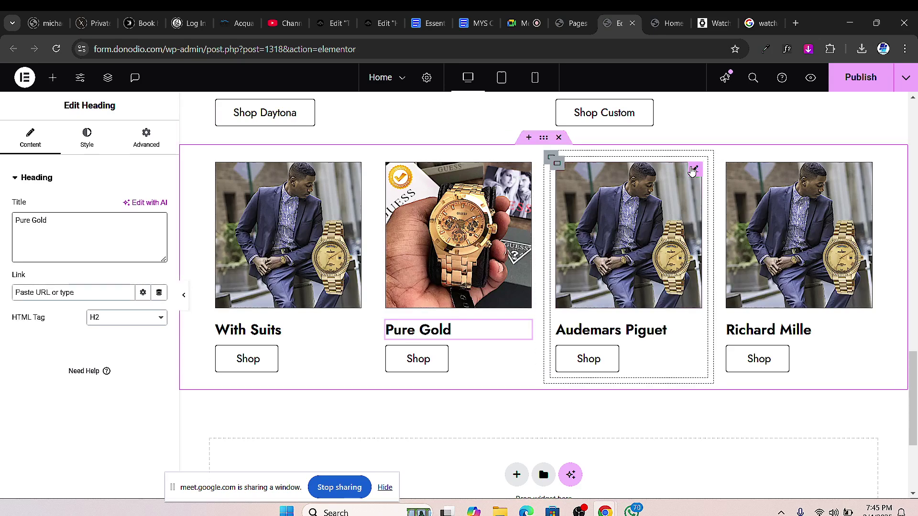
- Upload s-l1200.jpg from the WRIST WATCHES folder and use it as the image in the Audemars Piguet column
left_click(692, 171)
left_click(115, 246)
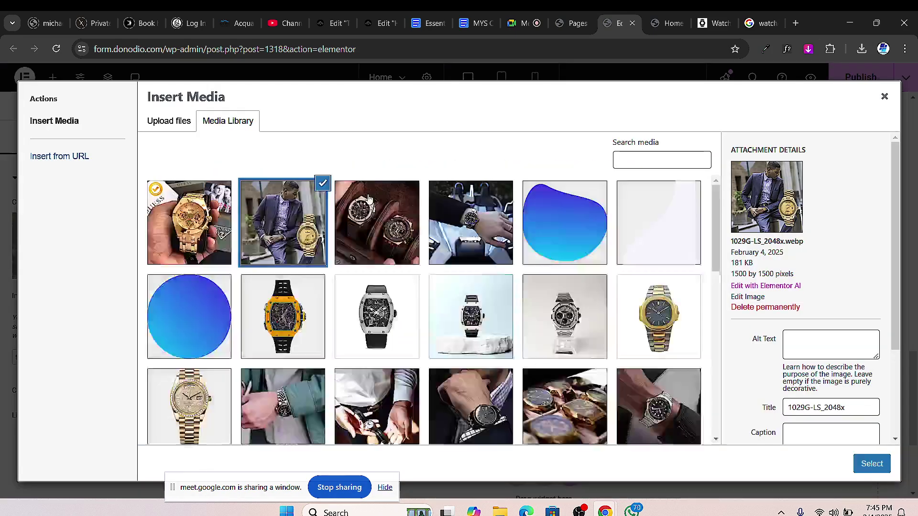
left_click(185, 125)
left_click(535, 281)
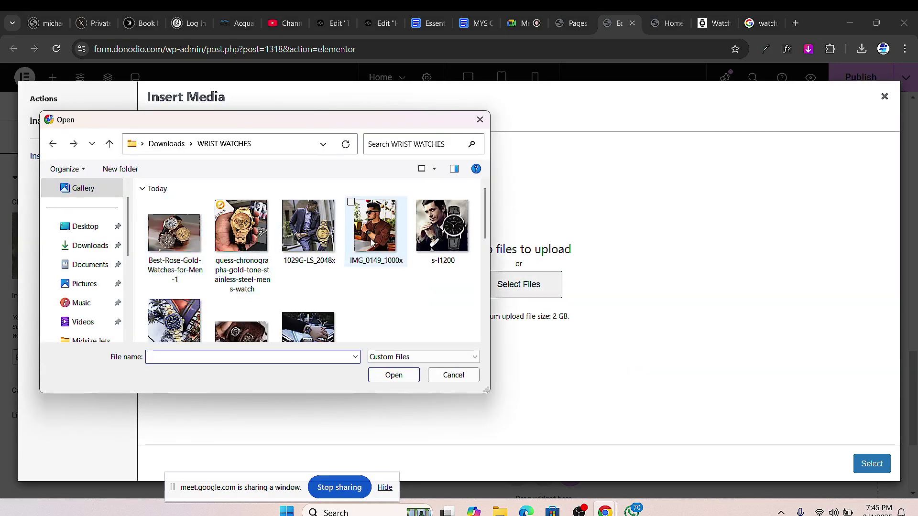
left_click(442, 227)
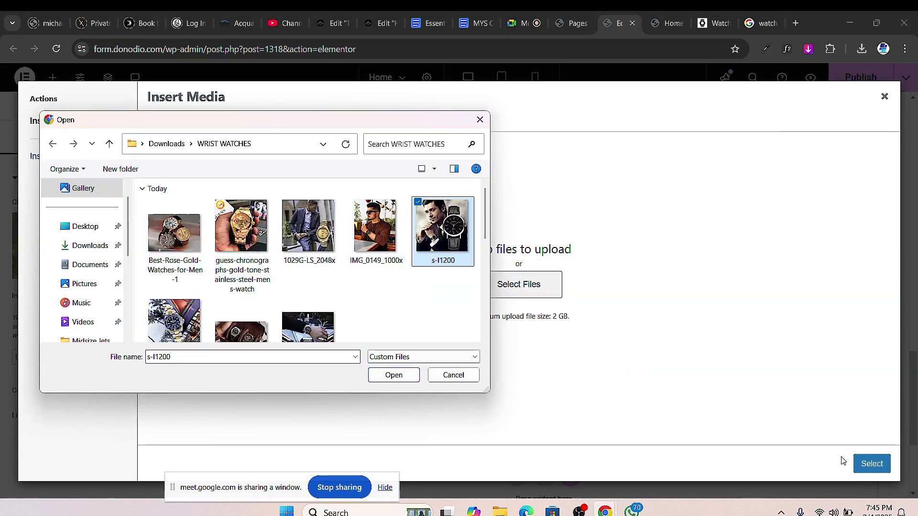
left_click(394, 375)
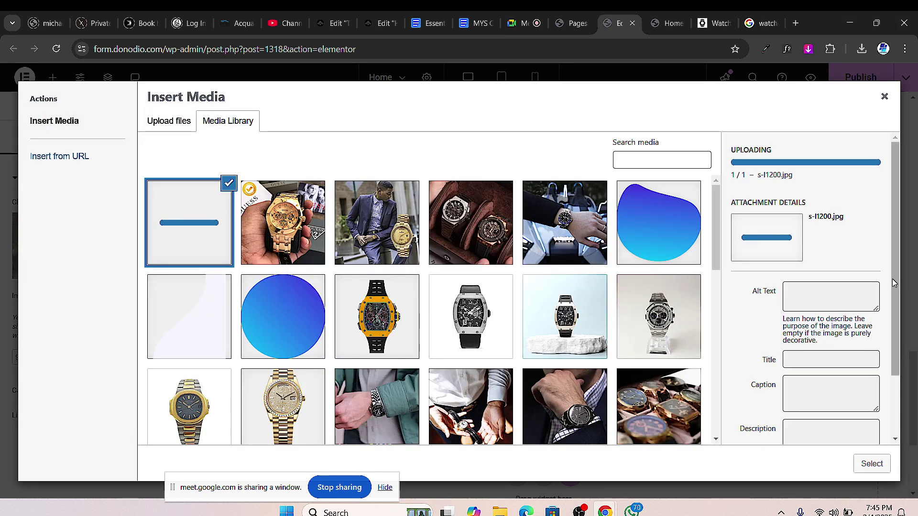
left_click(871, 464)
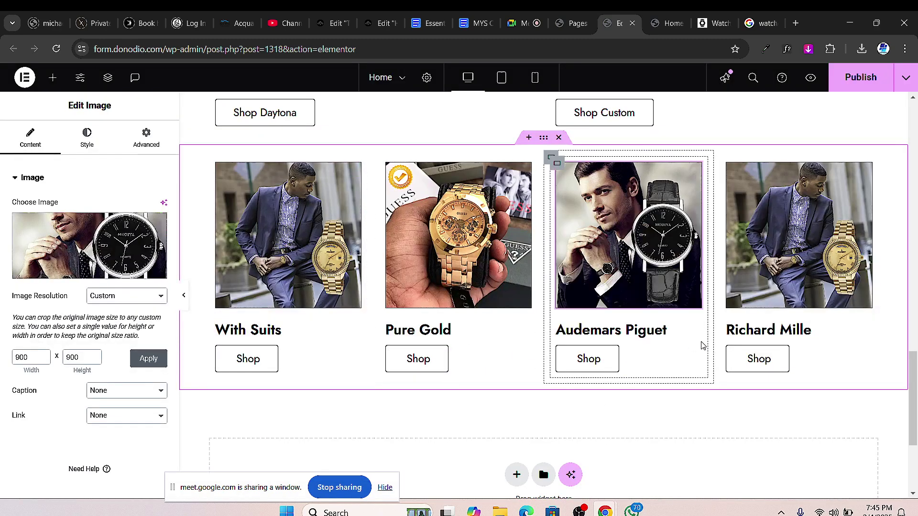
- Change the Audemars Piguet heading in the lower row to "Leather Hand"
left_click(696, 331)
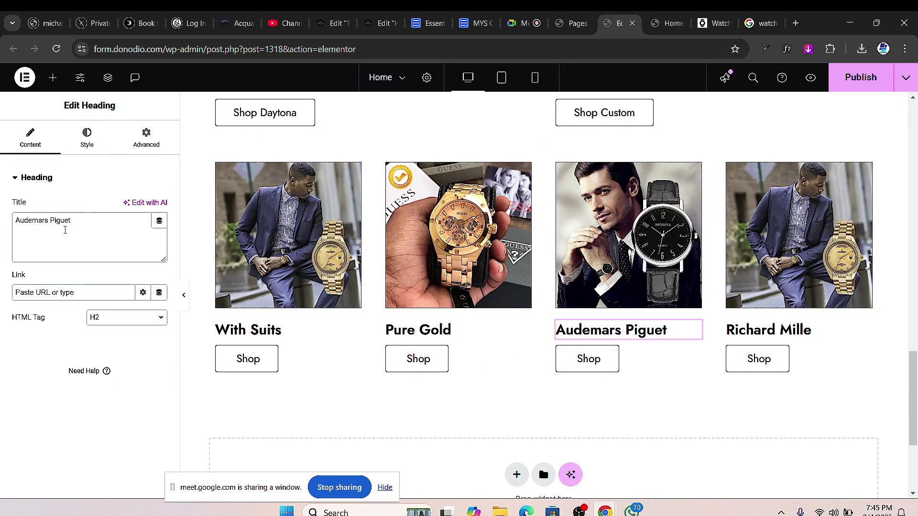
triple_click(65, 230)
type("Leather Hand")
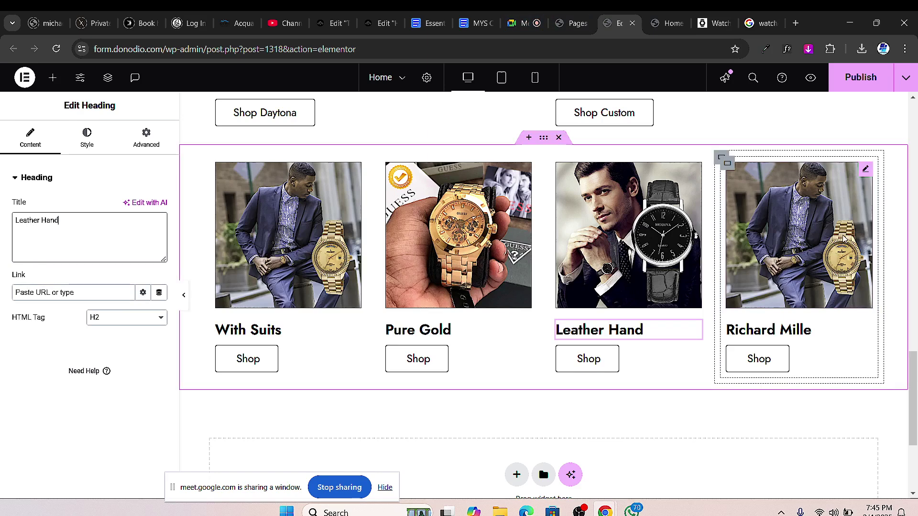
- Upload Best-Rose-Gold-Watches-for-Men-1.jpg from the WRIST WATCHES folder and use it as the image in the Richard Mille column
left_click(866, 170)
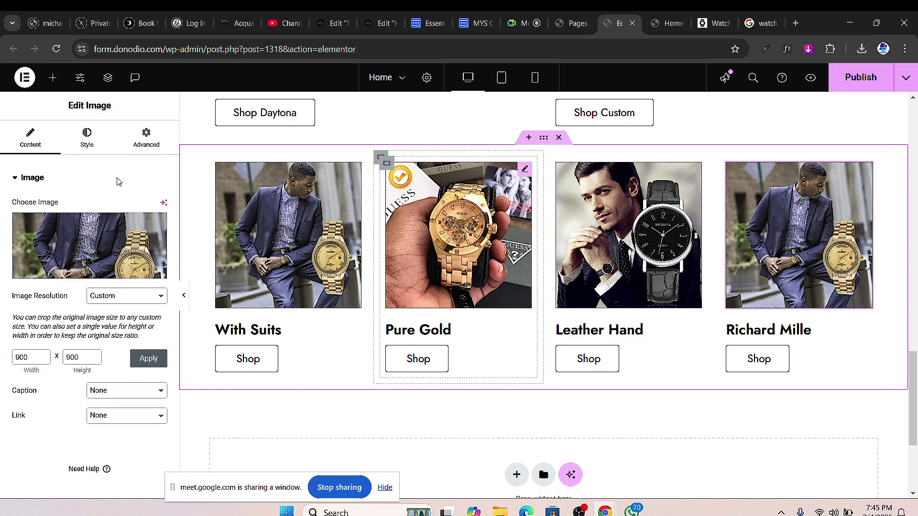
left_click(67, 249)
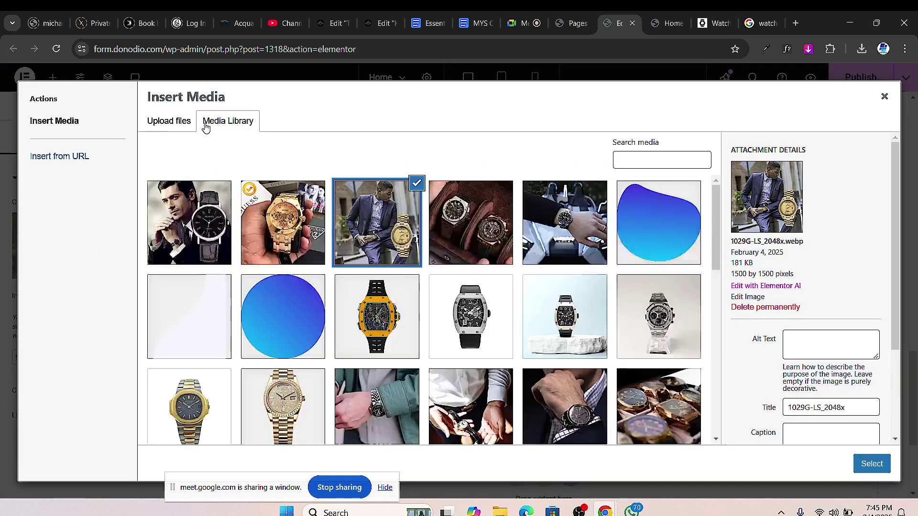
left_click(159, 135)
left_click(500, 291)
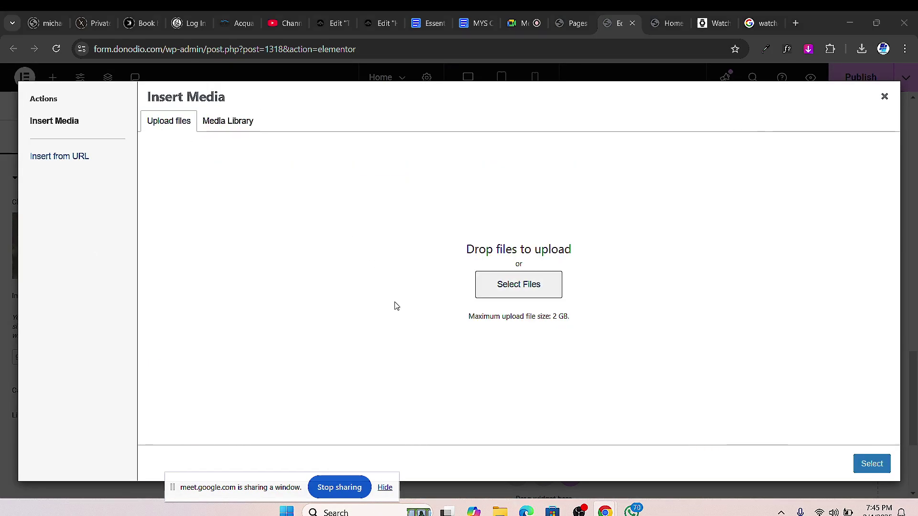
left_click(368, 243)
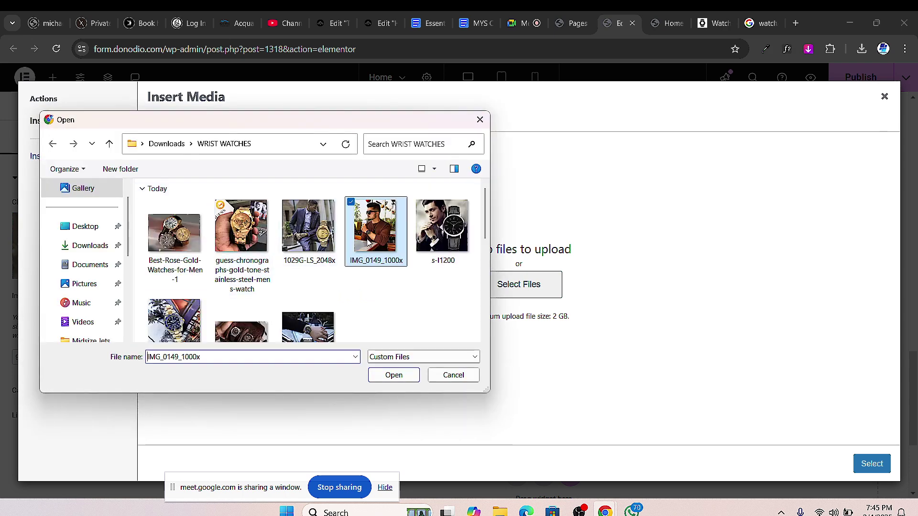
left_click(169, 241)
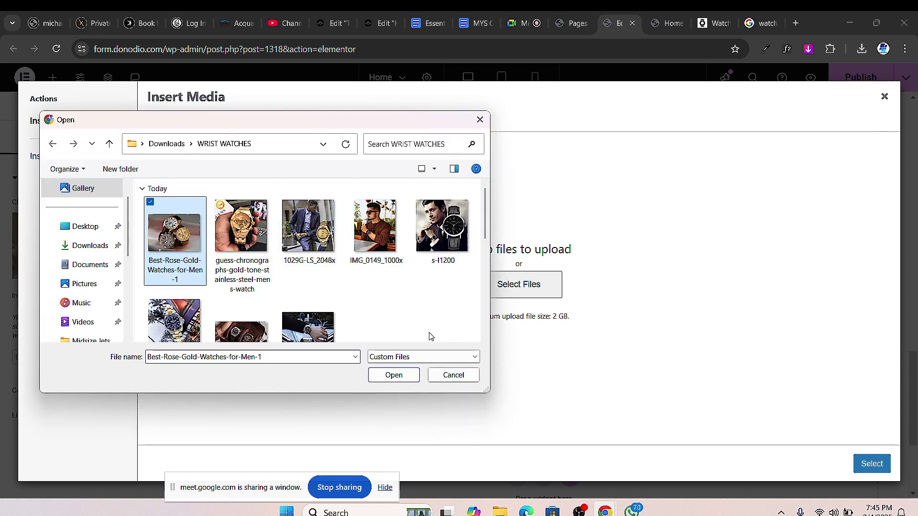
left_click(405, 375)
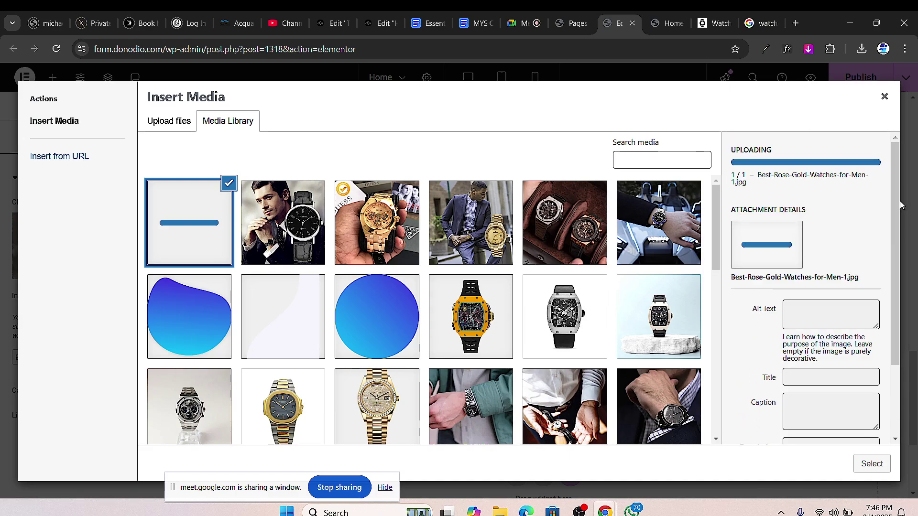
left_click(872, 463)
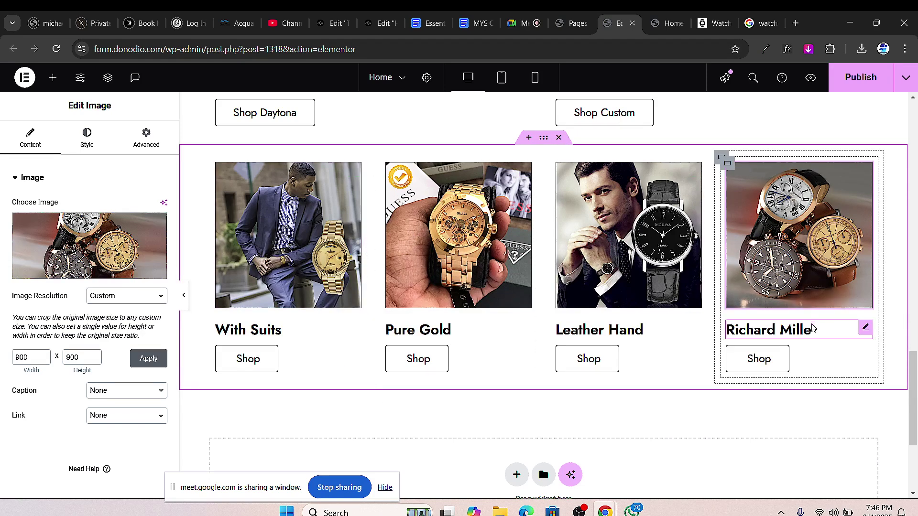
- Change the Richard Mille heading under the three-watch image to "Watch Bundles"
left_click(865, 329)
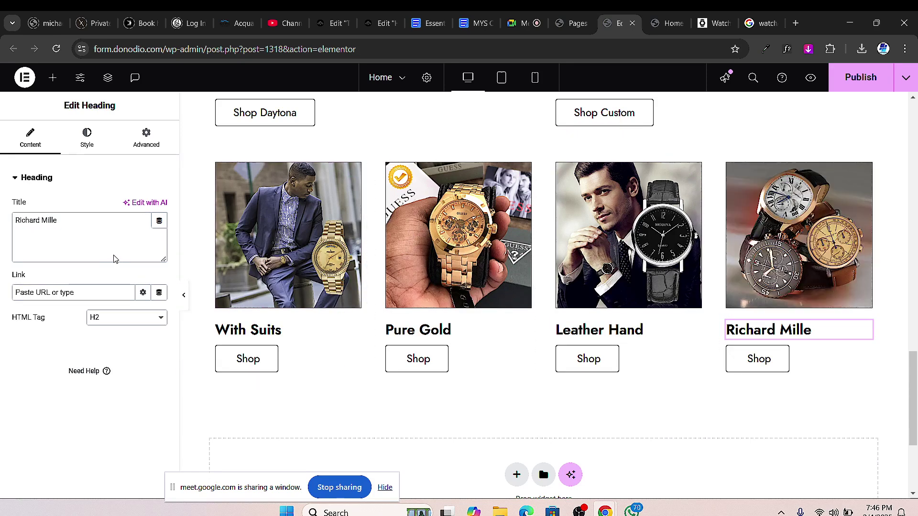
triple_click(53, 221)
type("Watch Bundles")
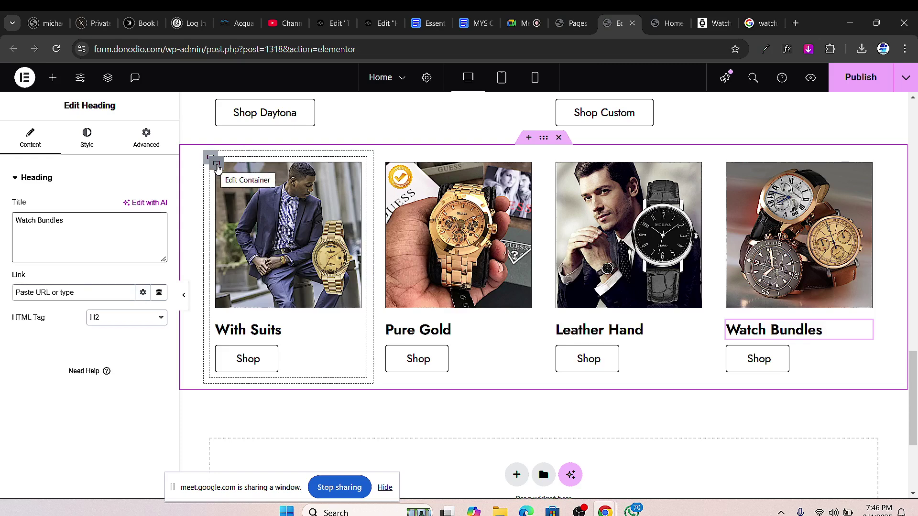
- Set the padding of the With Suits column's inner container to 0 px on all sides
left_click(216, 165)
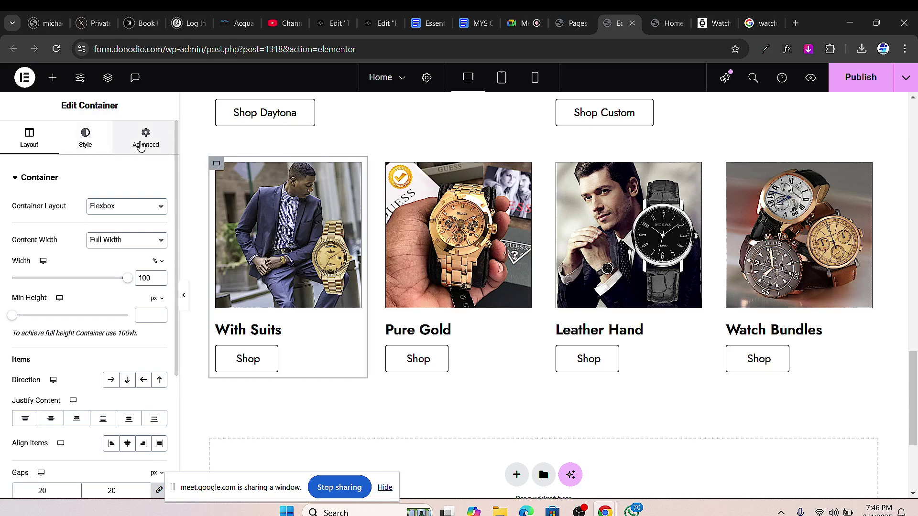
left_click(145, 138)
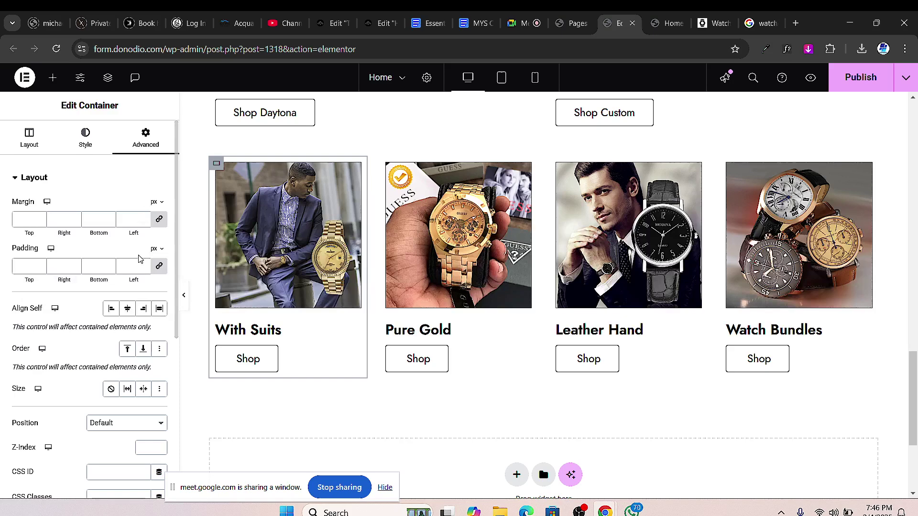
left_click(159, 266)
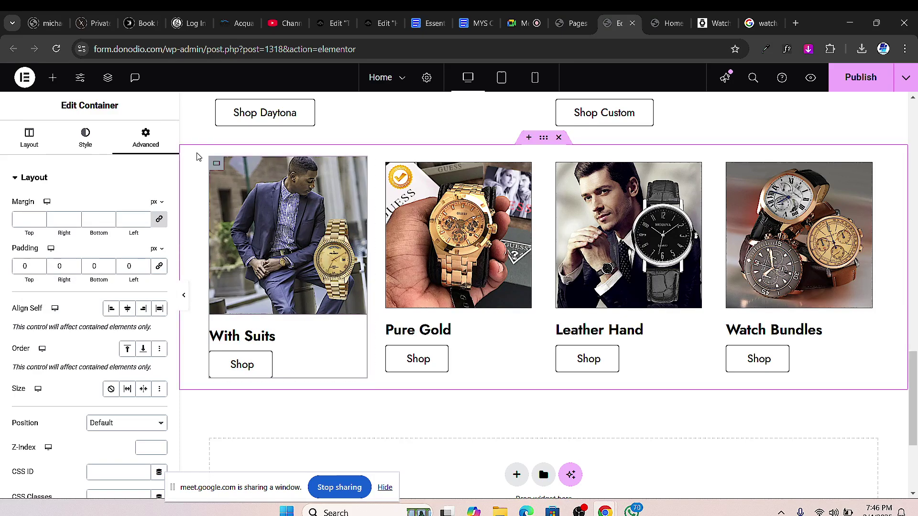
- Set the With Suits column's outer container to 0 px padding and 5 px margin on all sides
left_click(209, 158)
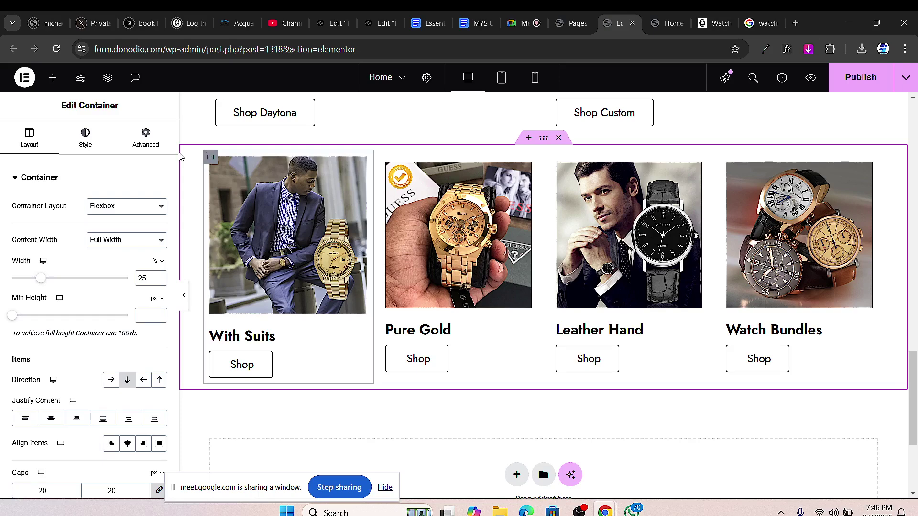
left_click(146, 138)
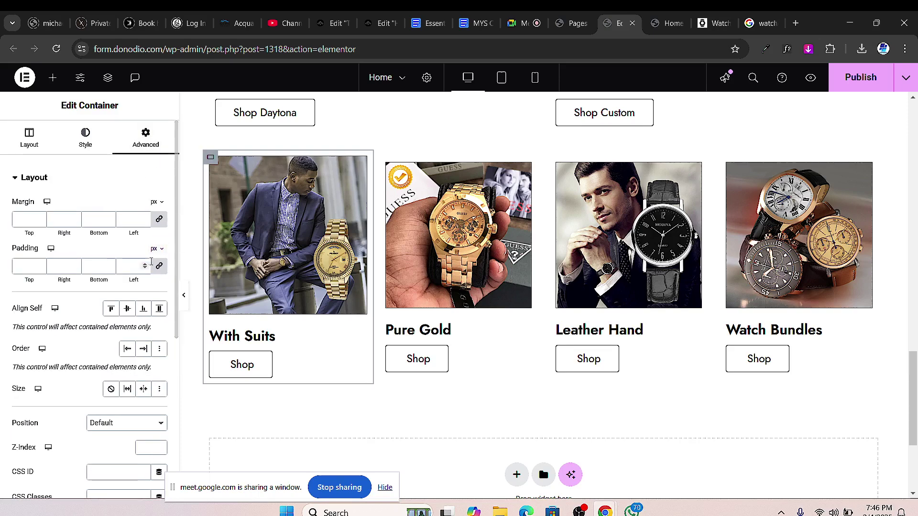
left_click(159, 266)
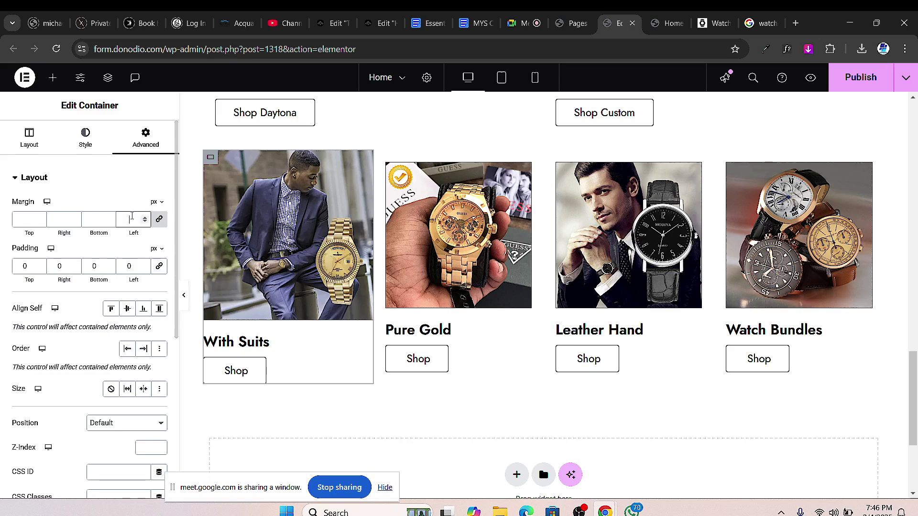
type("5")
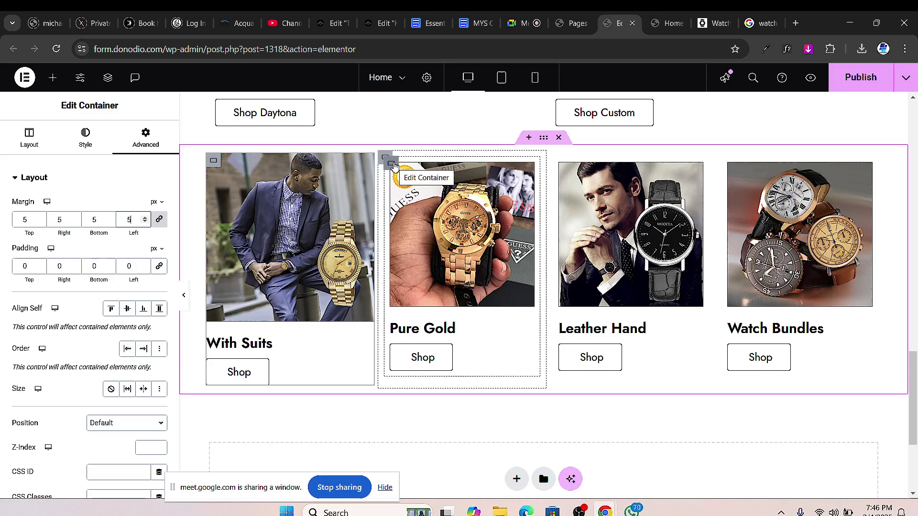
- Set the padding of the Pure Gold column's inner container to 0 px on all sides
left_click(391, 163)
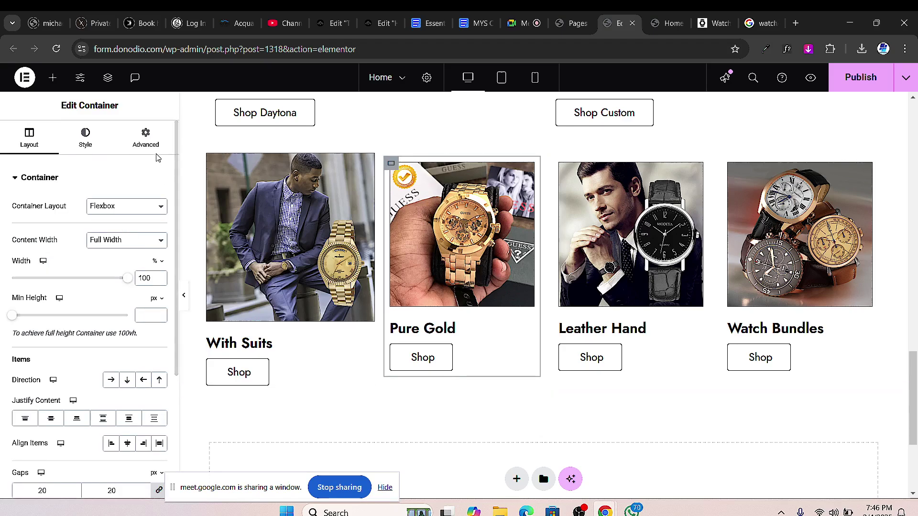
left_click(146, 138)
left_click(159, 265)
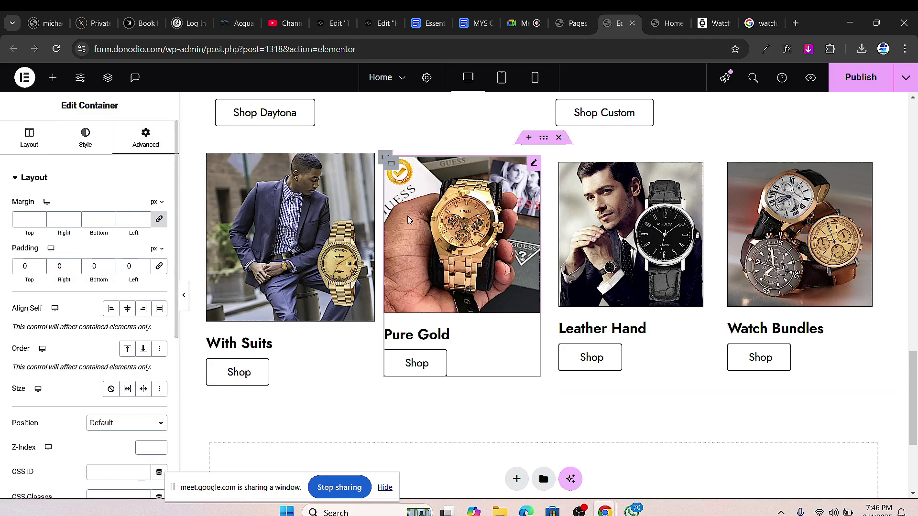
- Set the Pure Gold column's outer container to 0 px padding and 5 px margin on all sides
left_click(384, 159)
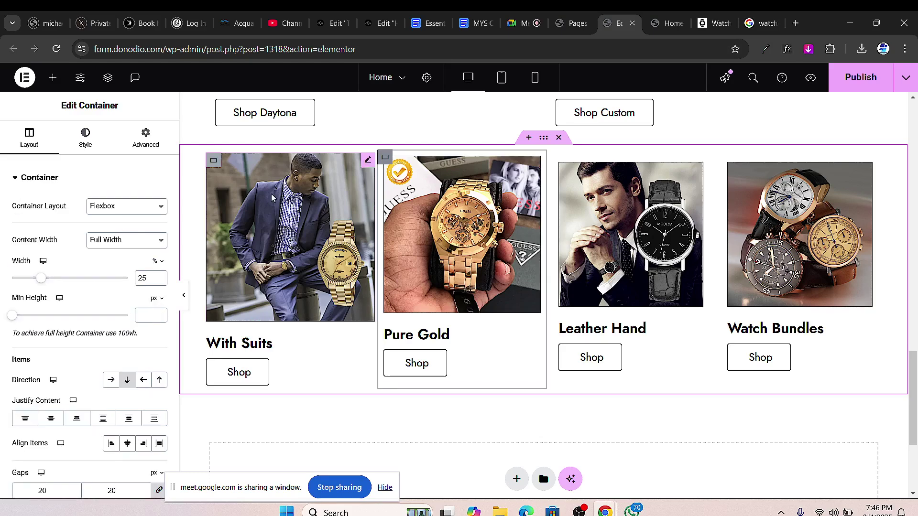
left_click(146, 138)
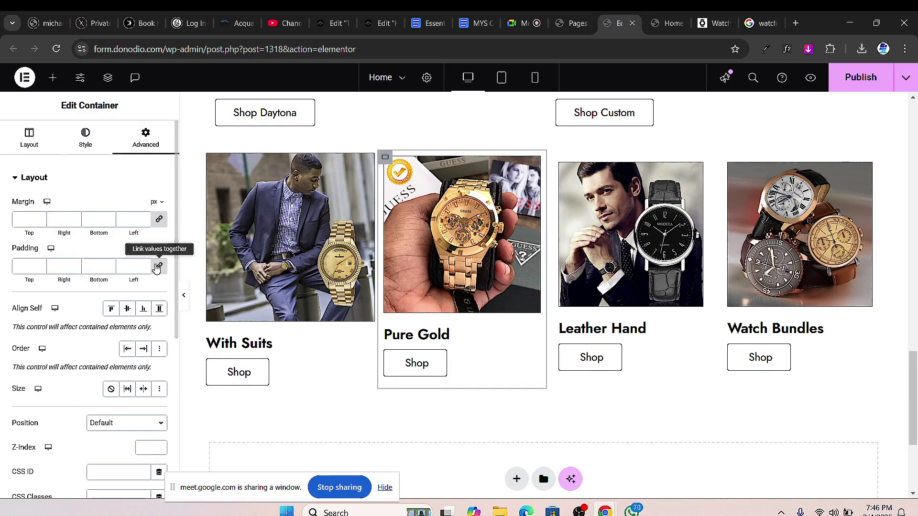
left_click(156, 267)
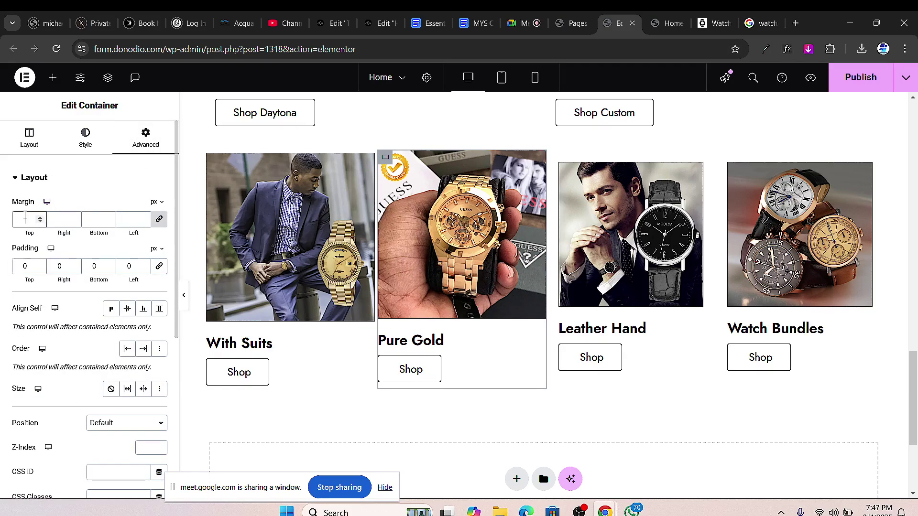
type("5")
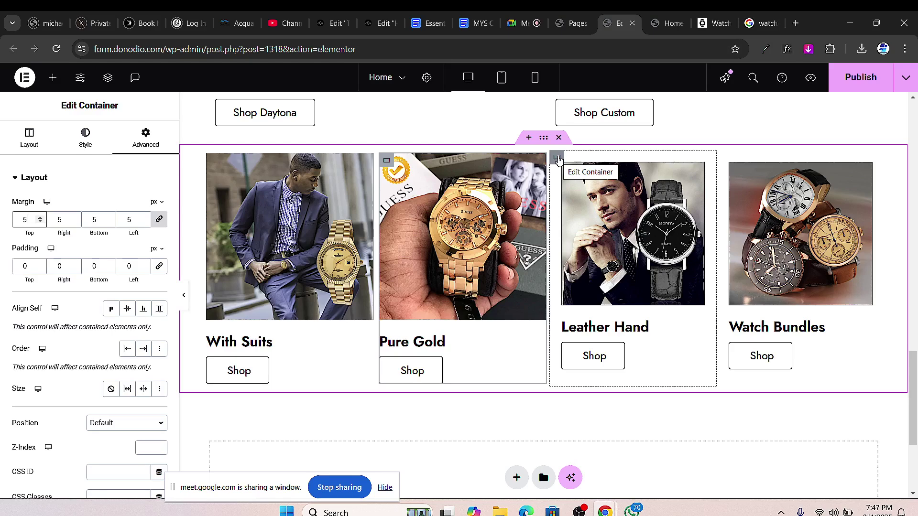
- Set the padding of the Leather Hand column's inner and outer containers to 0 px on all sides
left_click(563, 164)
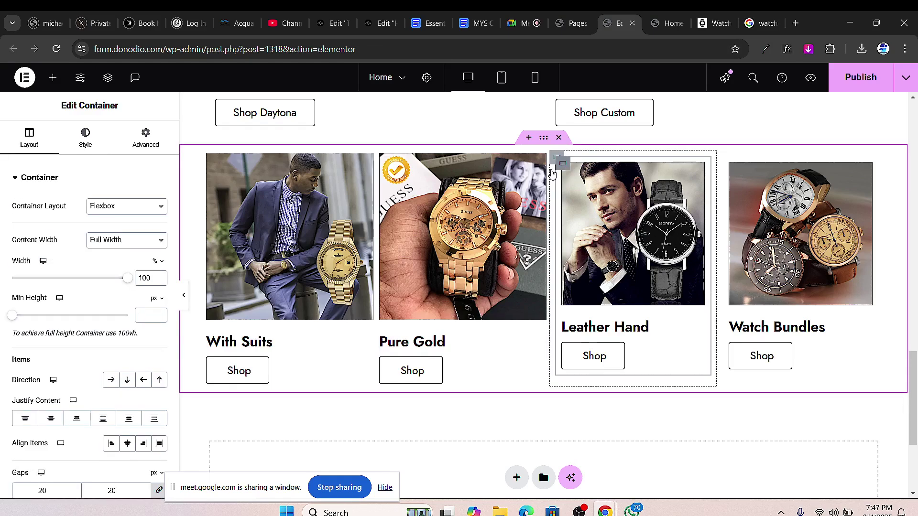
left_click(152, 141)
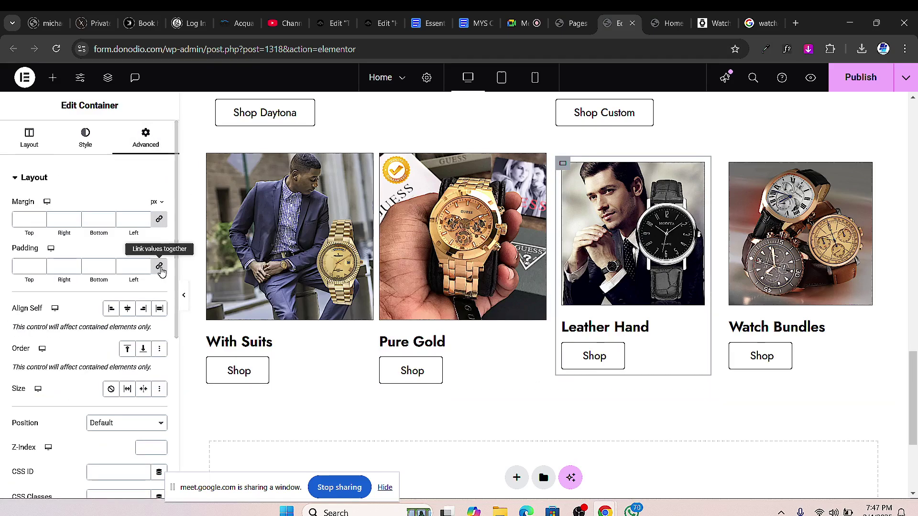
left_click(159, 266)
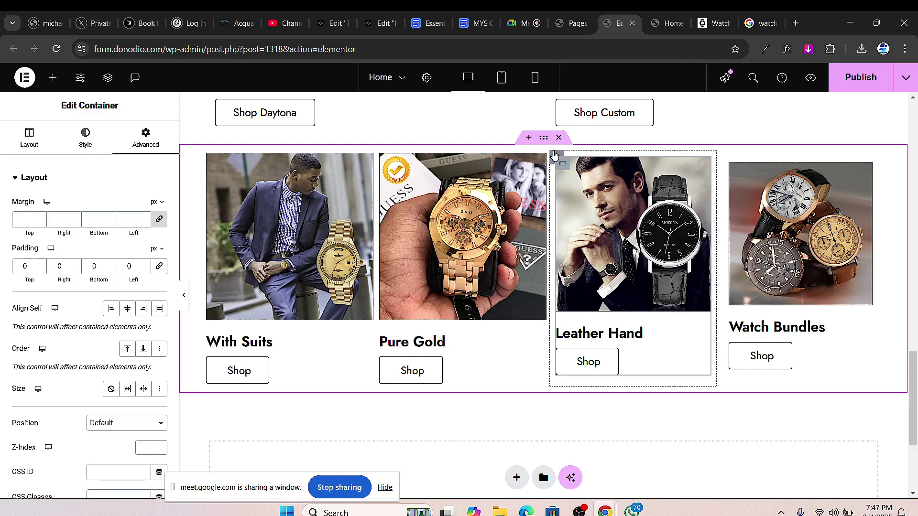
left_click(556, 158)
left_click(144, 138)
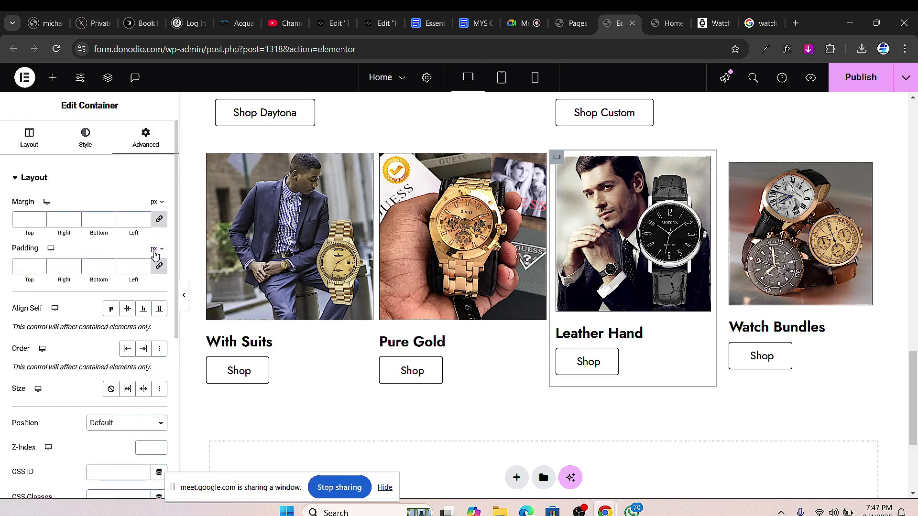
left_click(159, 266)
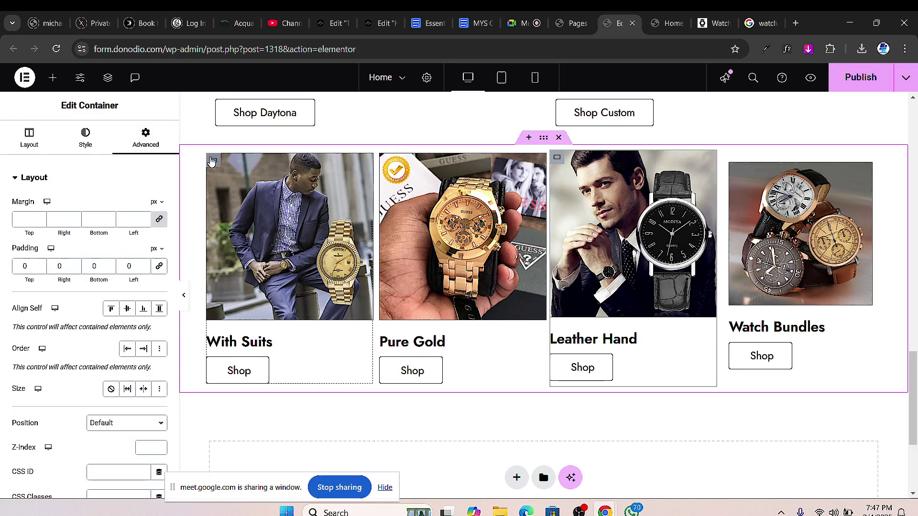
- Try a 5 px margin on the With Suits inner container, clear it, and apply 5 px to the Leather Hand inner container instead
left_click(213, 160)
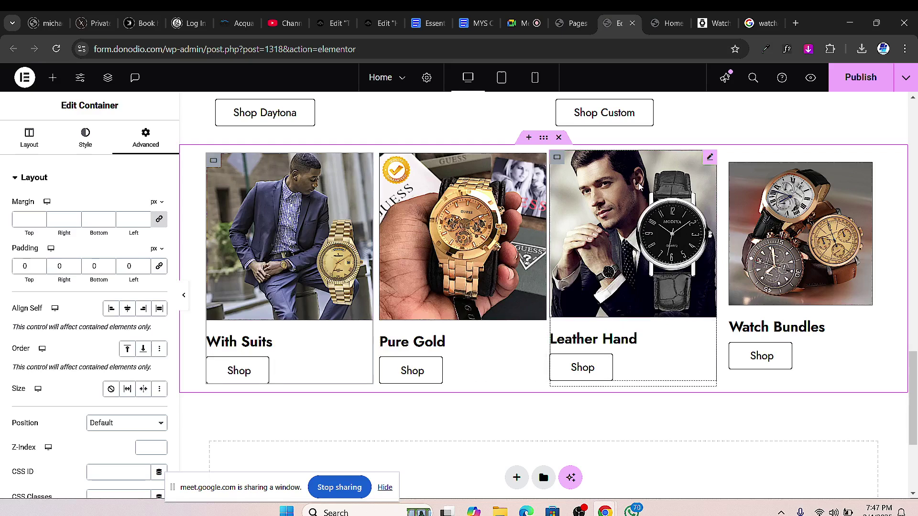
left_click(123, 217)
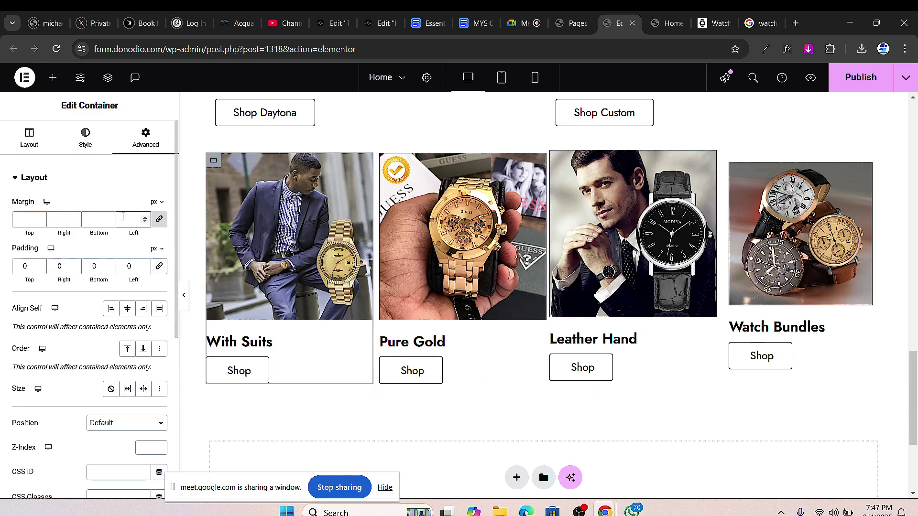
type("5")
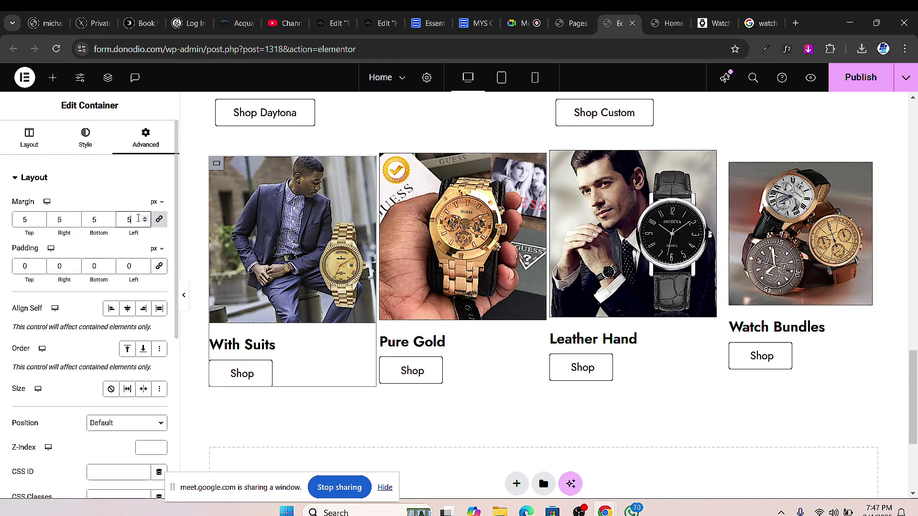
key("BackSpace")
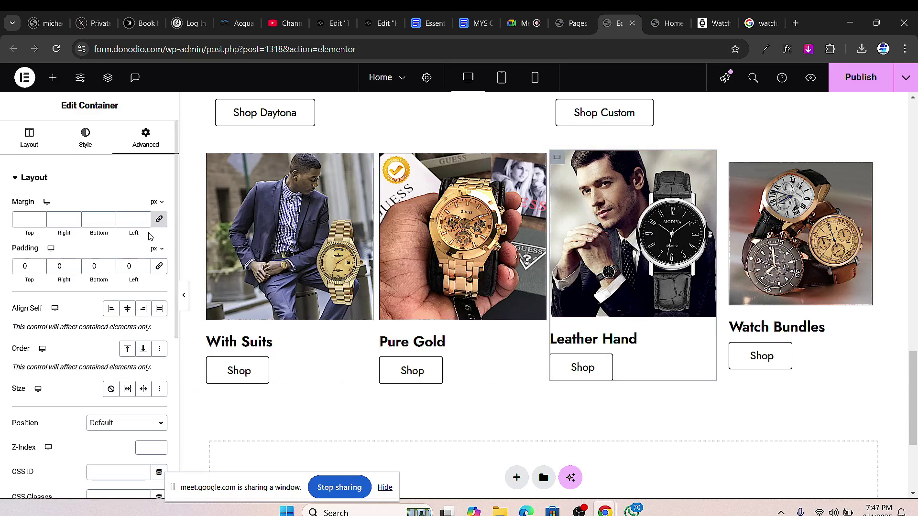
type("5")
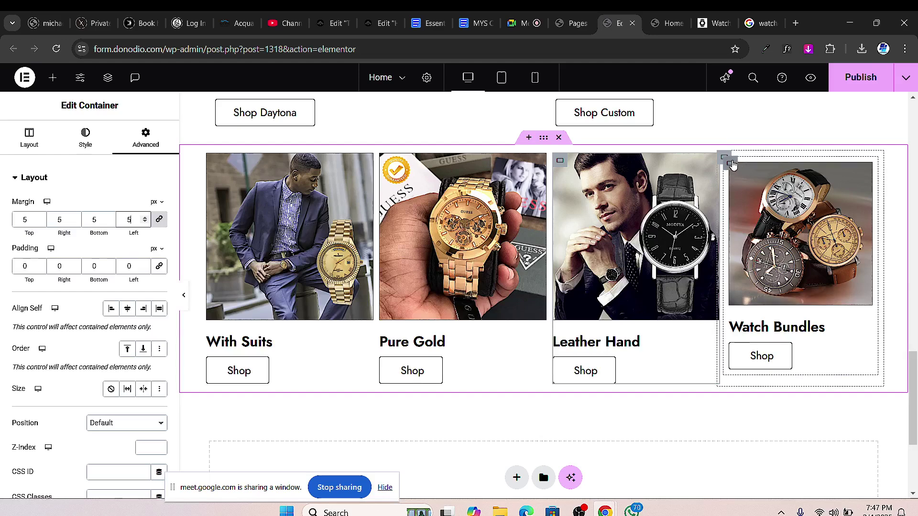
- Set the padding of the Watch Bundles column's inner container to 0 px on all sides
left_click(731, 162)
left_click(145, 138)
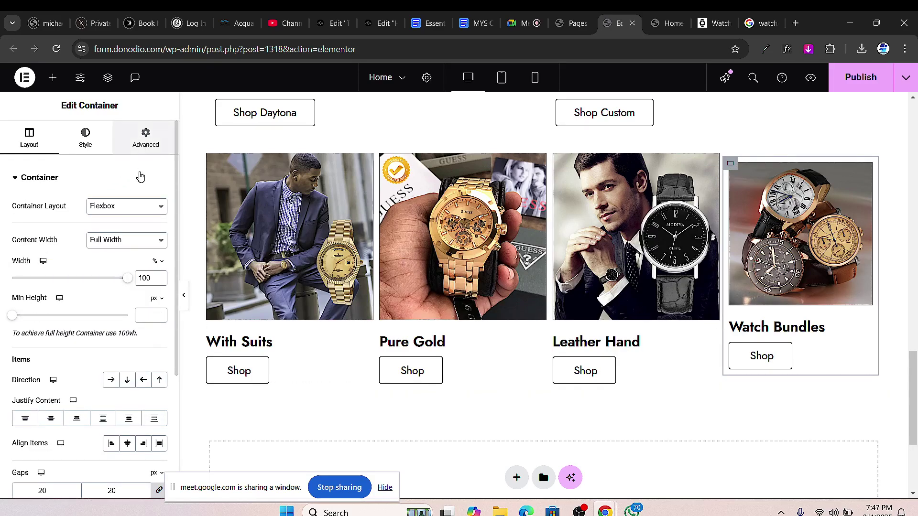
left_click(159, 266)
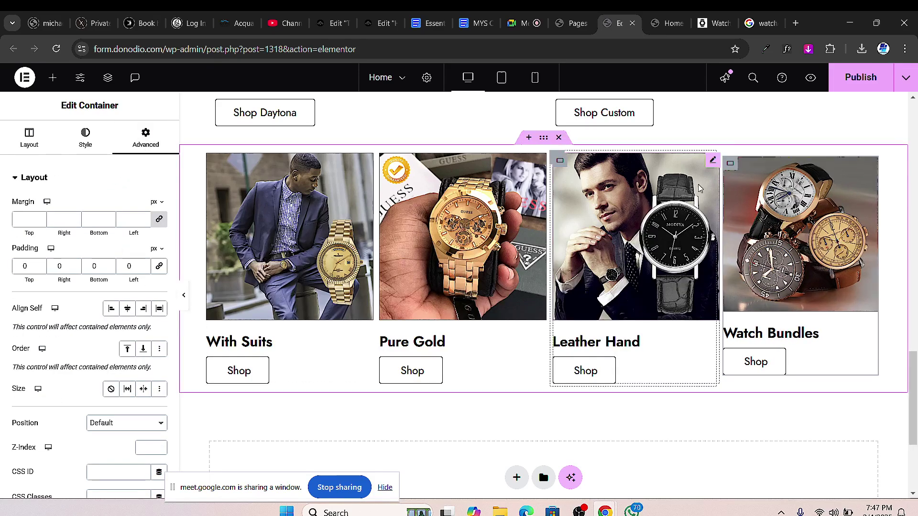
- Set the Watch Bundles column's outer container to 0 px padding and 5 px margin on all sides
left_click(727, 159)
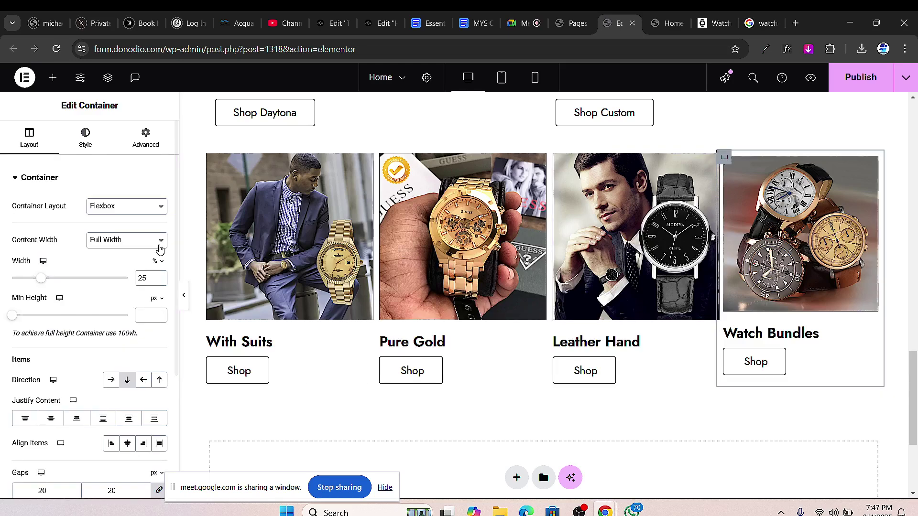
left_click(146, 143)
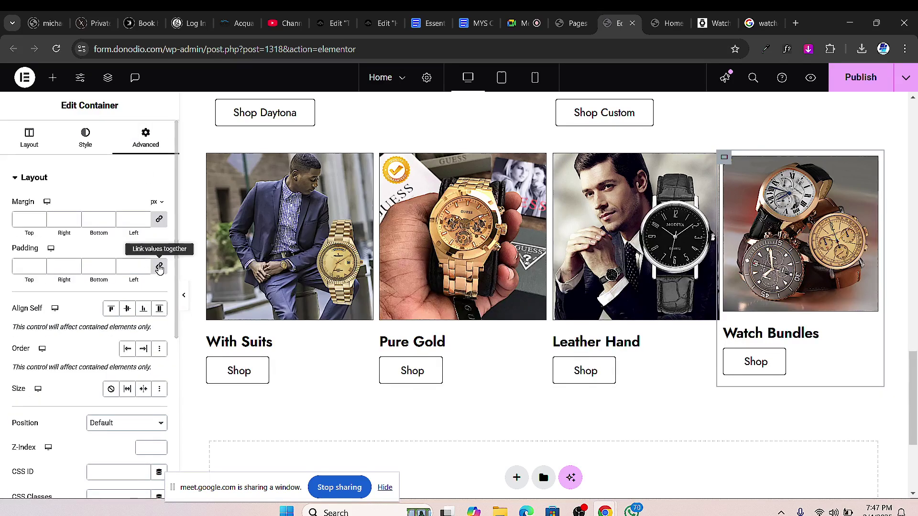
left_click(160, 266)
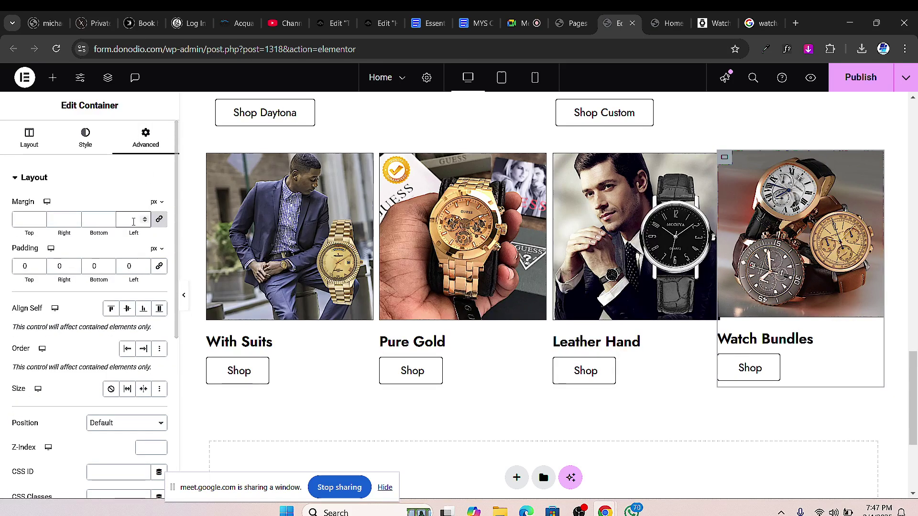
left_click(134, 222)
type("5")
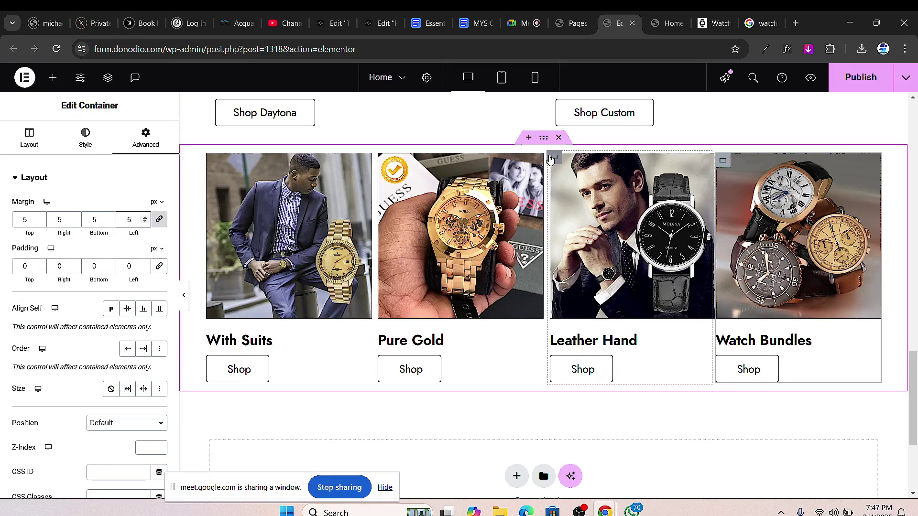
- Set the Leather Hand column's outer container margin to 5 px on all sides and clear its inner container's margin
left_click(552, 157)
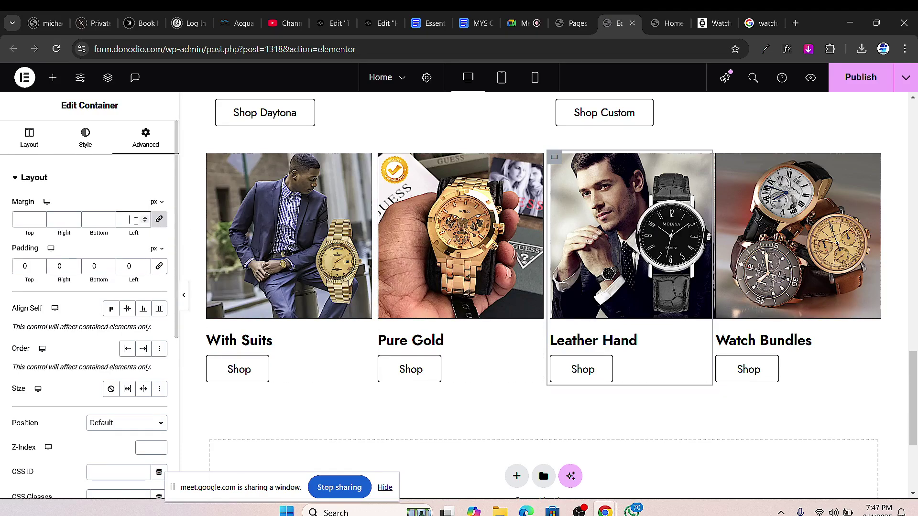
left_click(136, 220)
type("5")
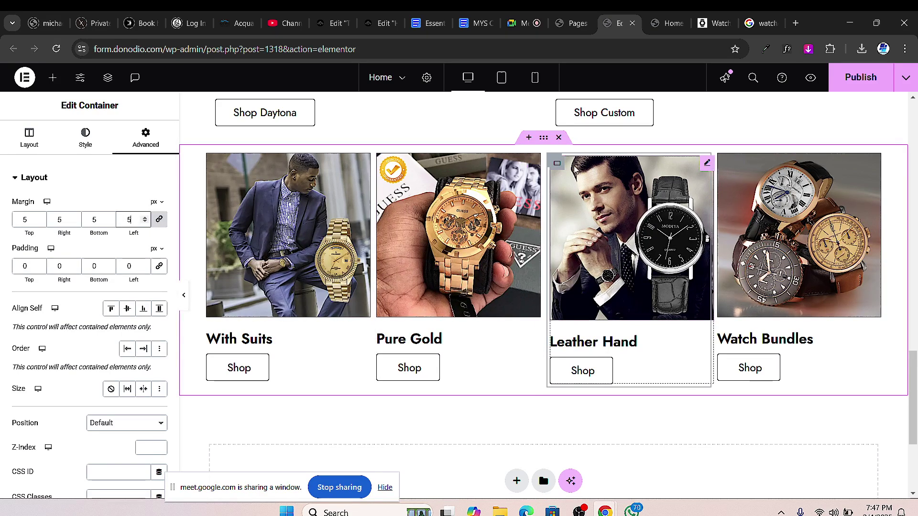
left_click(558, 165)
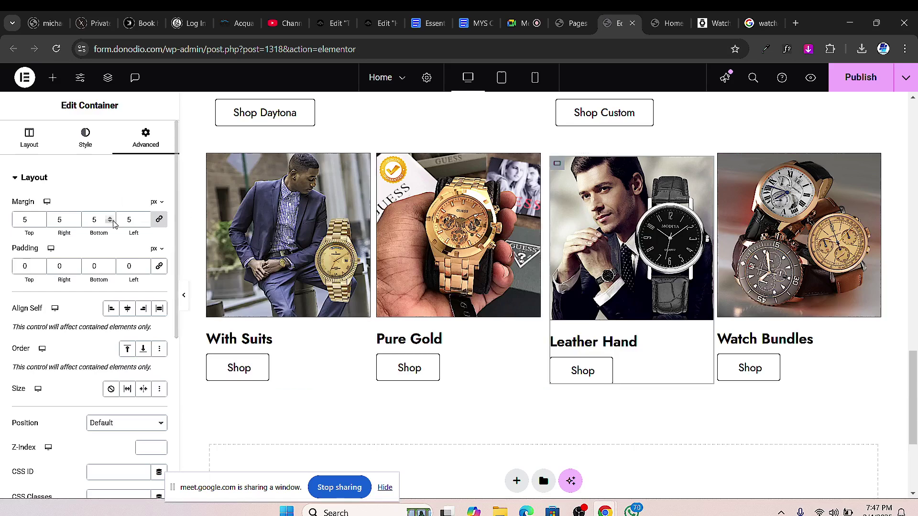
key("BackSpace")
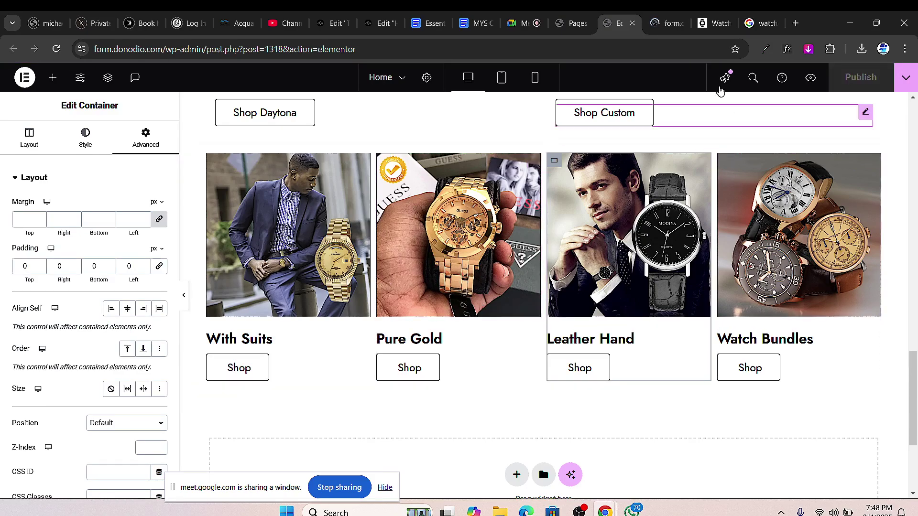
- Preview the Home page and review the watch rows down to the second four-column row
left_click(810, 78)
scroll(542, 236, "down", 15)
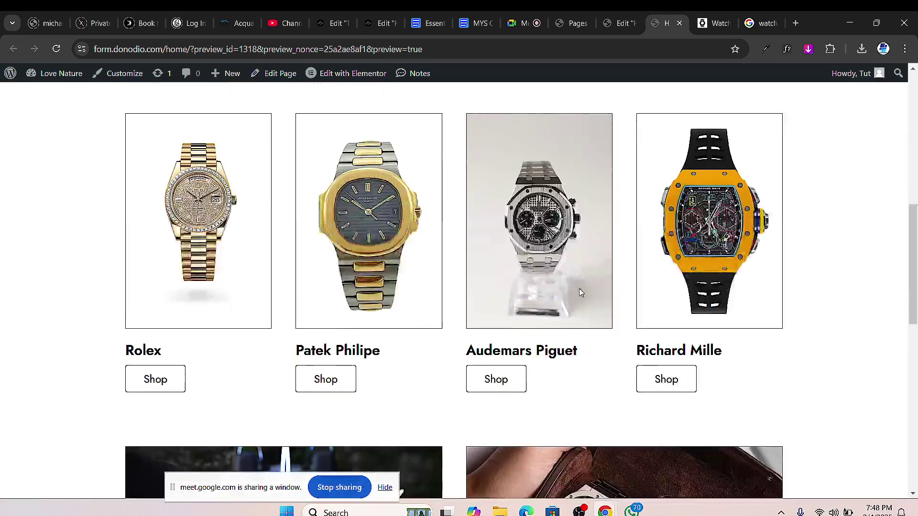
scroll(680, 318, "up", 3)
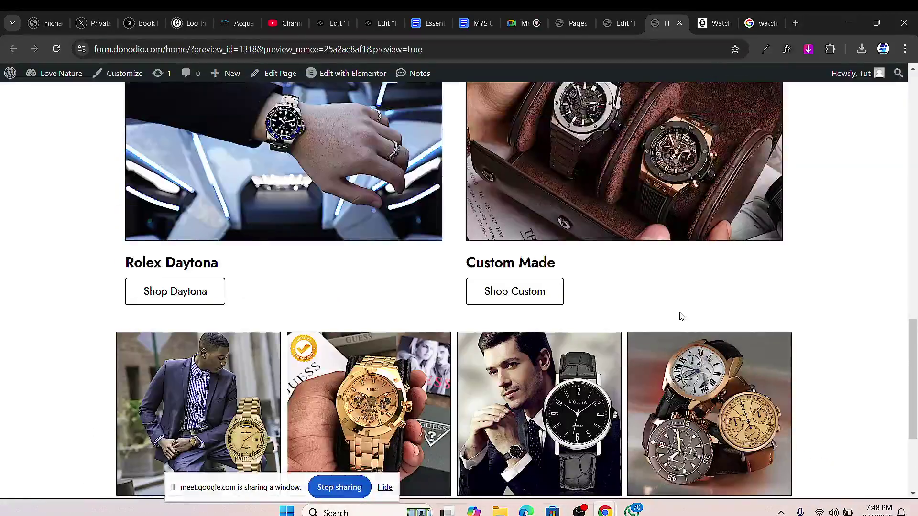
- Compare the previewed Home page with the two-column and four-column sections on watchshop.com
left_click(714, 23)
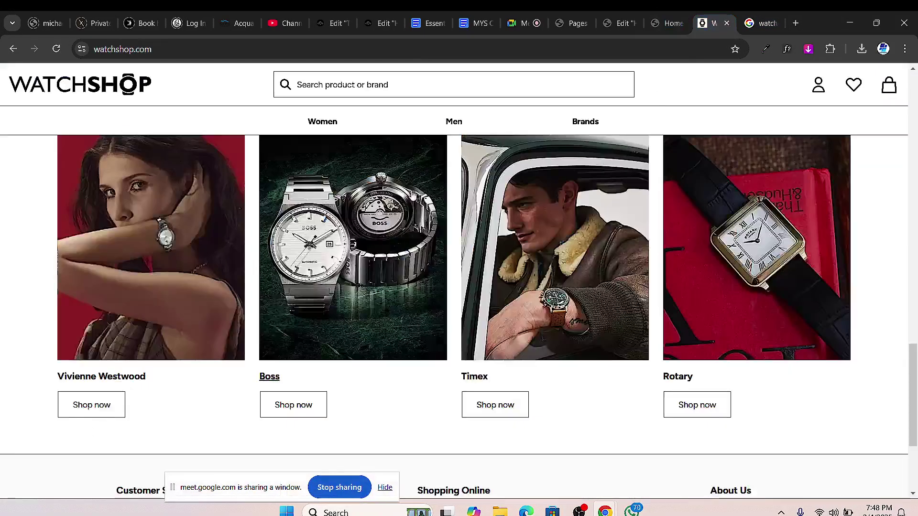
scroll(451, 218, "down", 3)
scroll(451, 218, "up", 11)
scroll(459, 200, "down", 4)
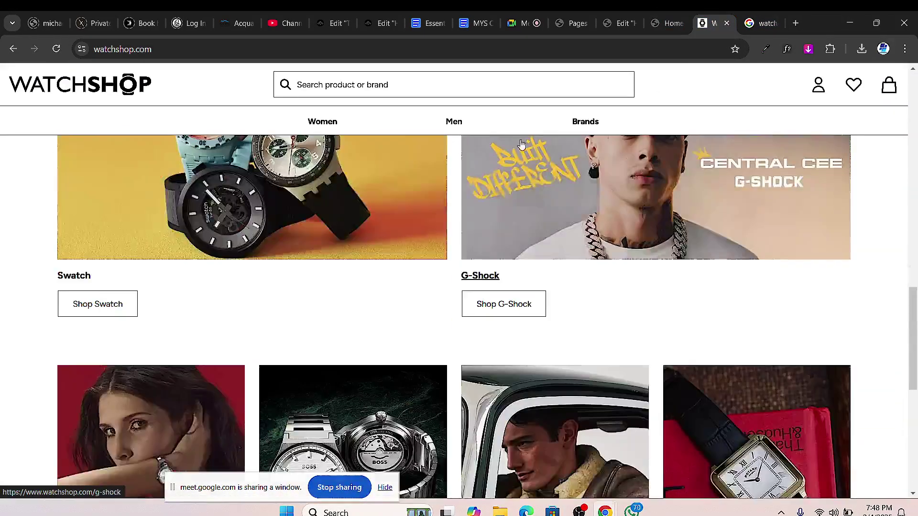
scroll(479, 191, "up", 6)
left_click(669, 23)
scroll(526, 218, "up", 8)
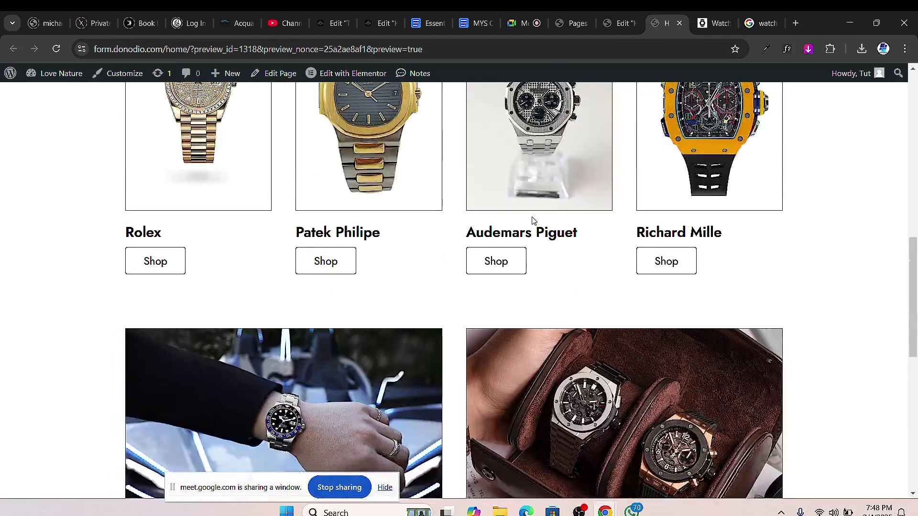
- Set the Home page's layout to Elementor Full Width in the page settings and publish the change
left_click(620, 22)
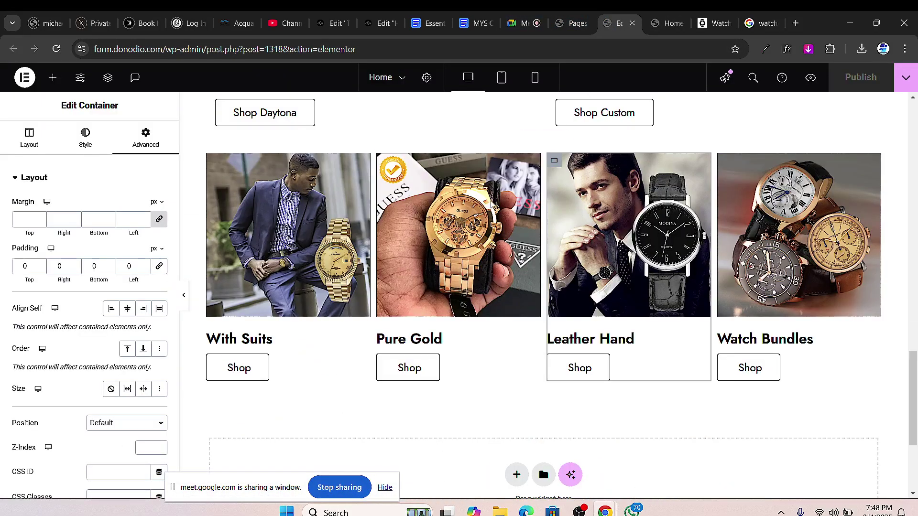
scroll(525, 122, "up", 10)
scroll(526, 123, "up", 10)
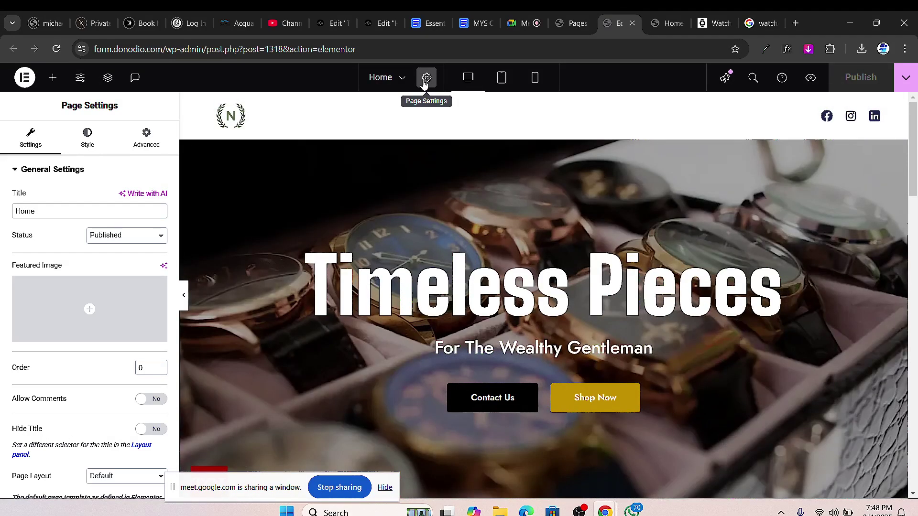
scroll(56, 353, "down", 1)
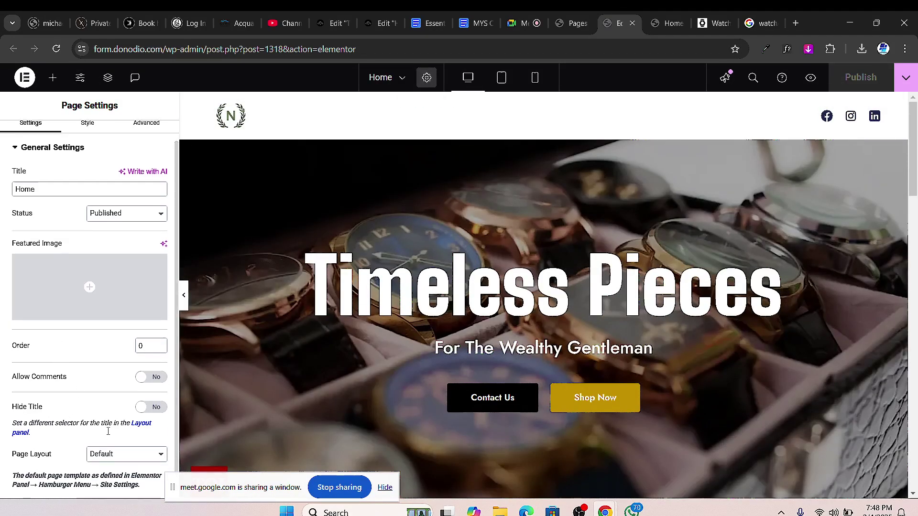
left_click(125, 454)
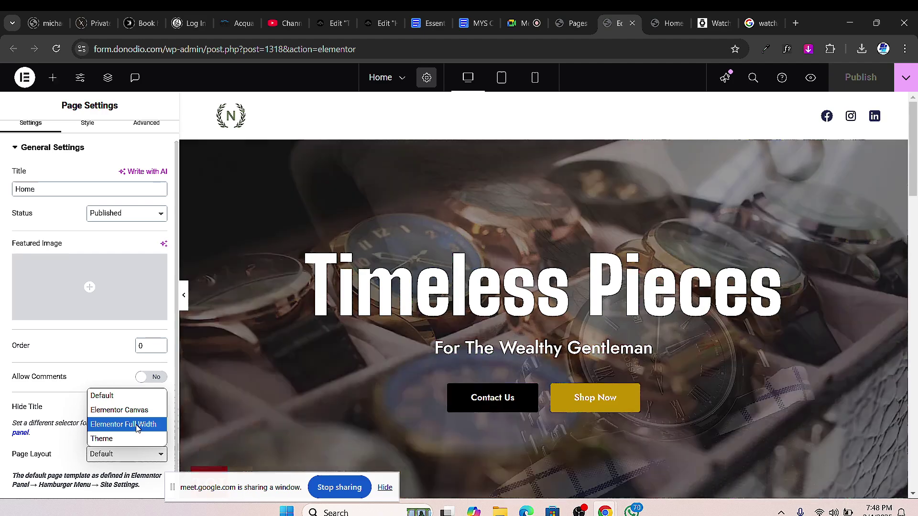
left_click(138, 427)
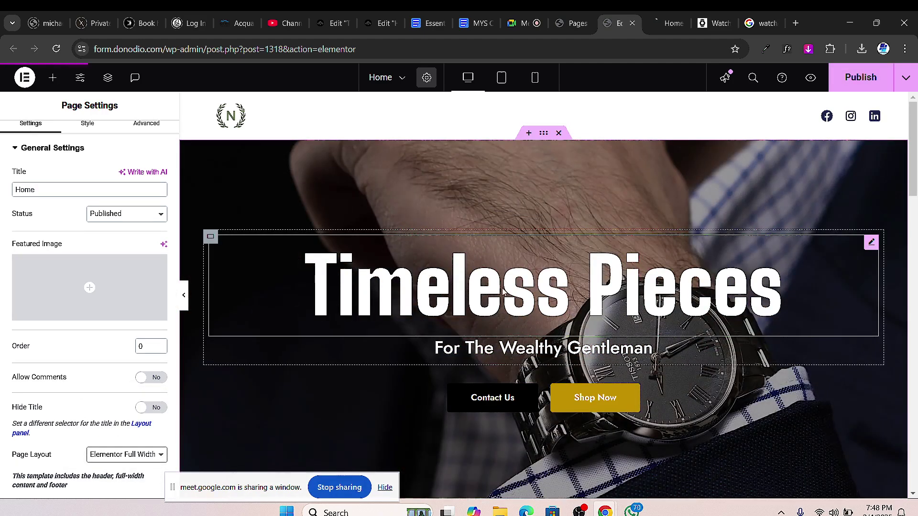
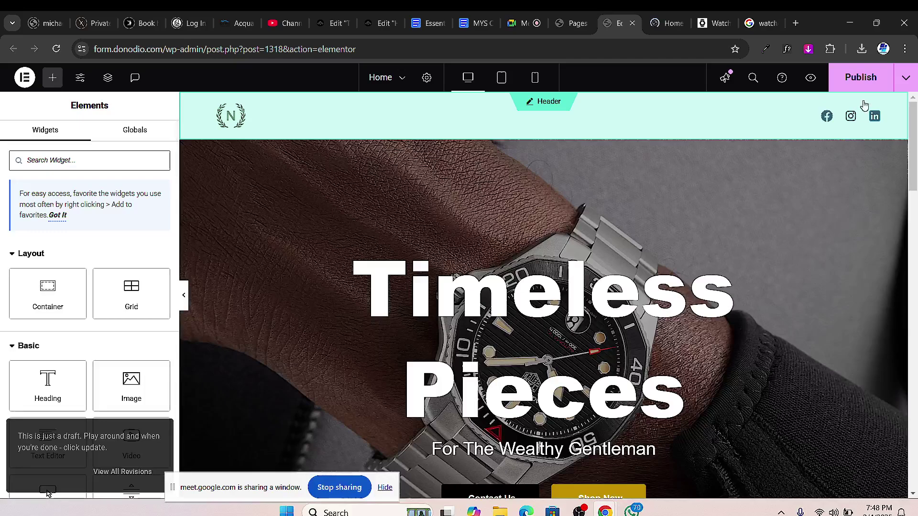
left_click(862, 79)
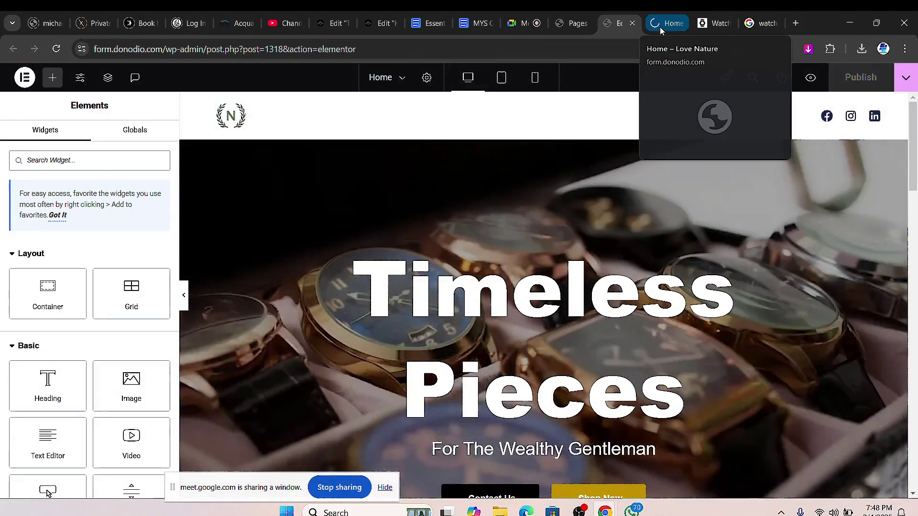
- Examine the Home page preview from hero to footer and compare its section widths with the watchshop.com homepage
left_click(660, 26)
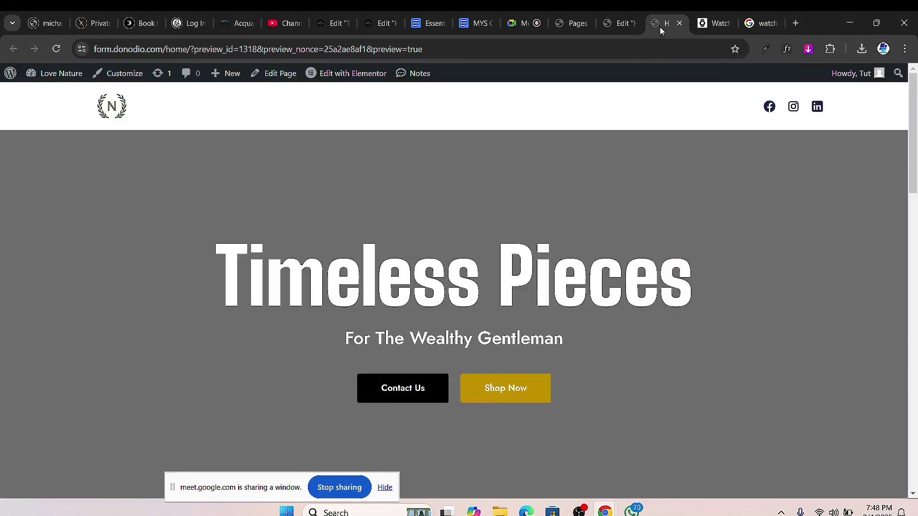
scroll(374, 292, "down", 6)
scroll(80, 78, "up", 3)
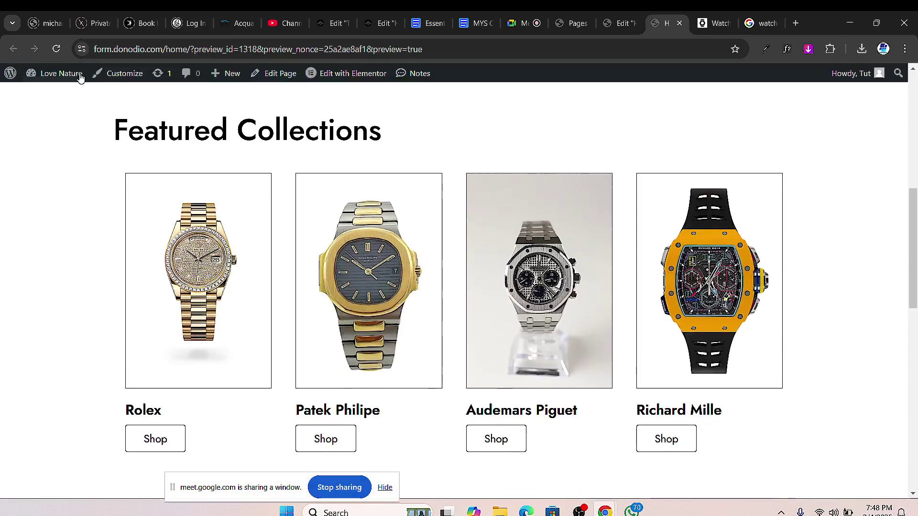
scroll(475, 338, "down", 12)
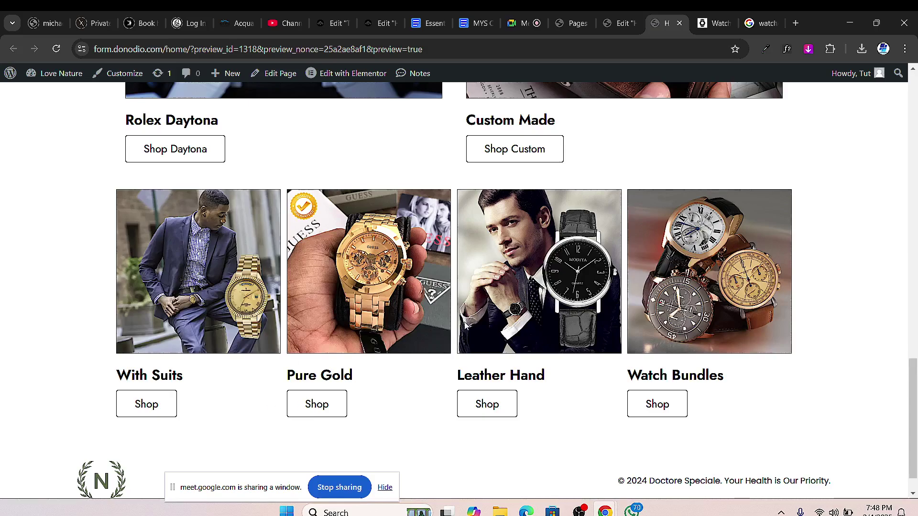
scroll(242, 344, "up", 15)
scroll(241, 344, "down", 3)
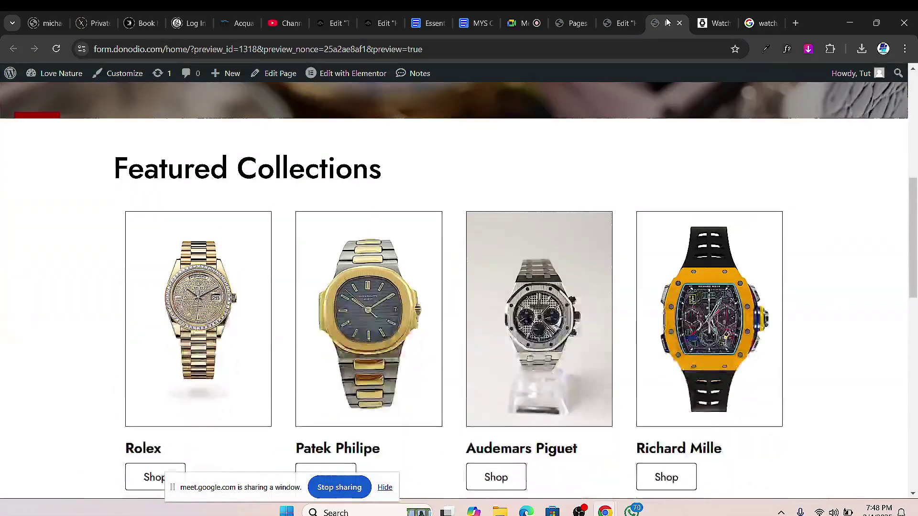
left_click(714, 23)
scroll(402, 269, "up", 10)
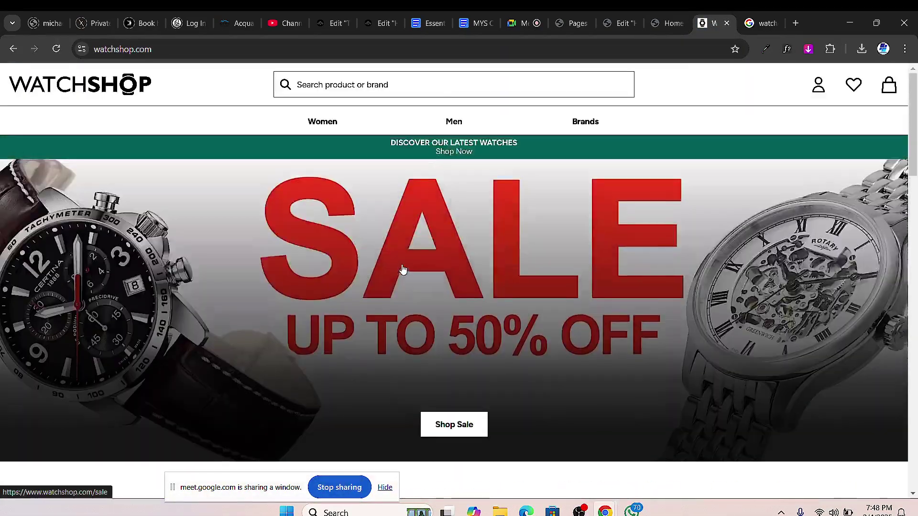
scroll(401, 269, "down", 5)
left_click(666, 23)
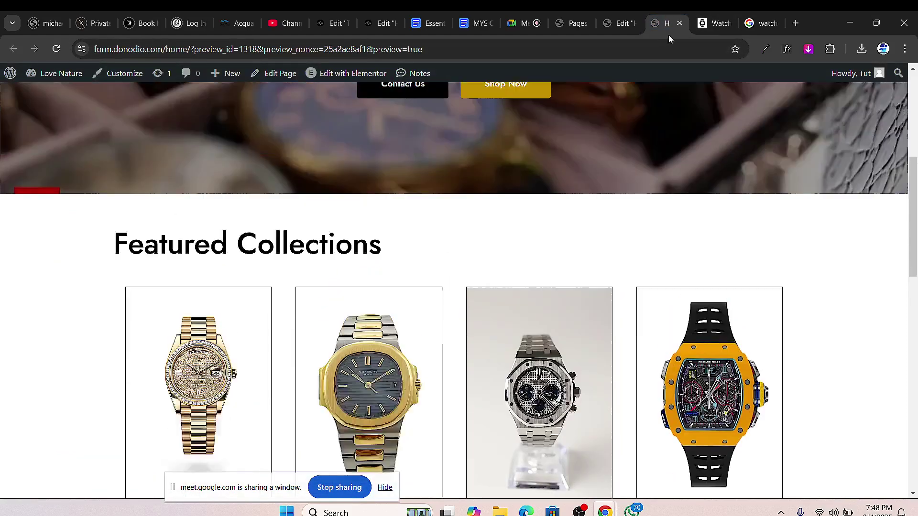
- Set the boxed content width of the four-watch container under Featured Collections to 1200 px
left_click(620, 23)
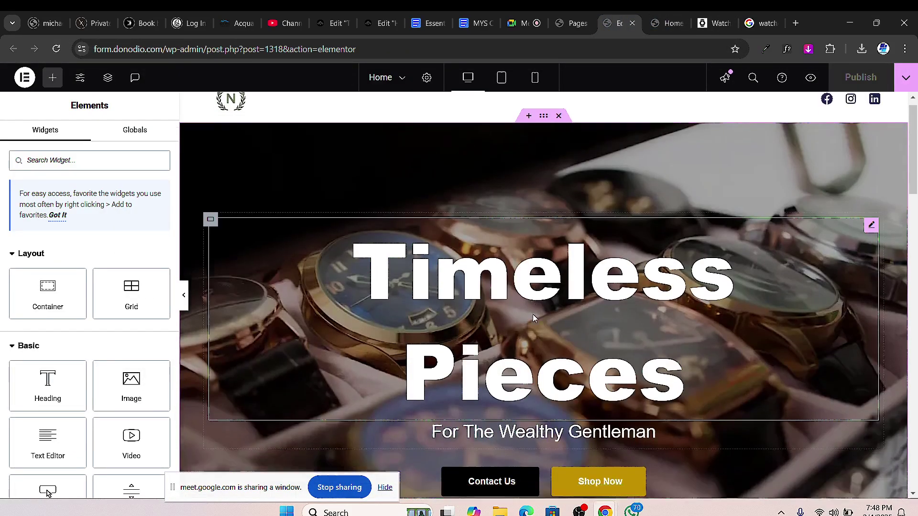
scroll(534, 318, "down", 8)
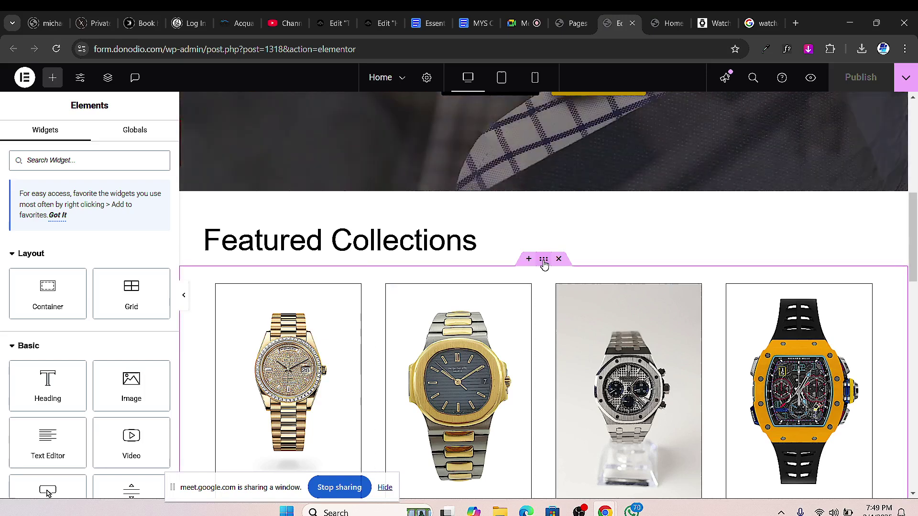
left_click(544, 260)
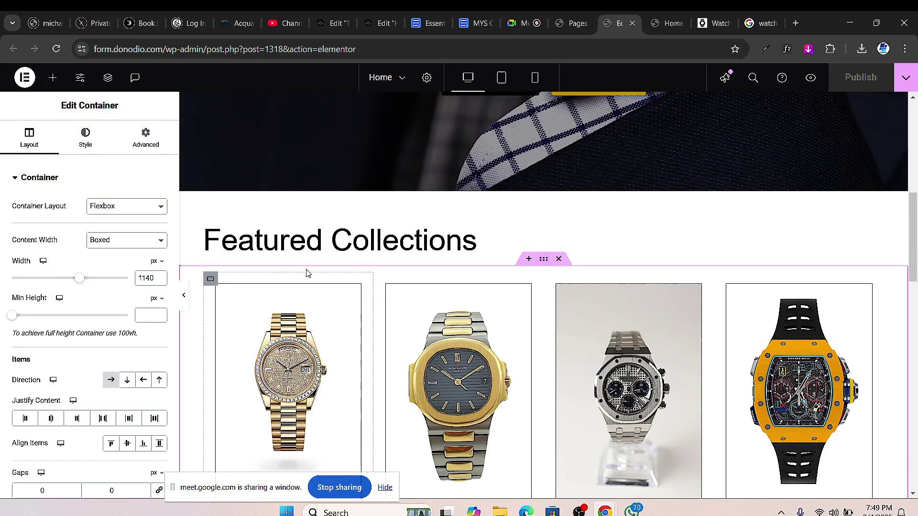
left_click_drag(80, 283, 84, 283)
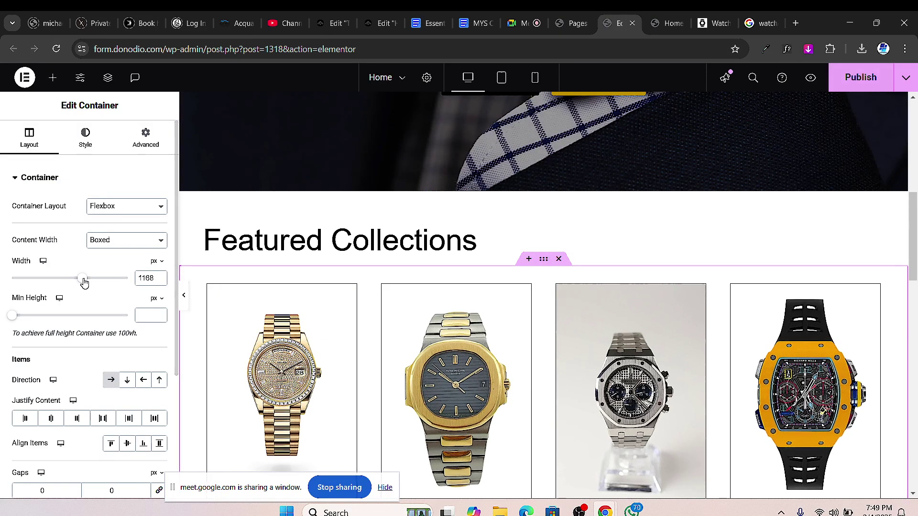
left_click(160, 276)
left_click(160, 276)
left_click(159, 276)
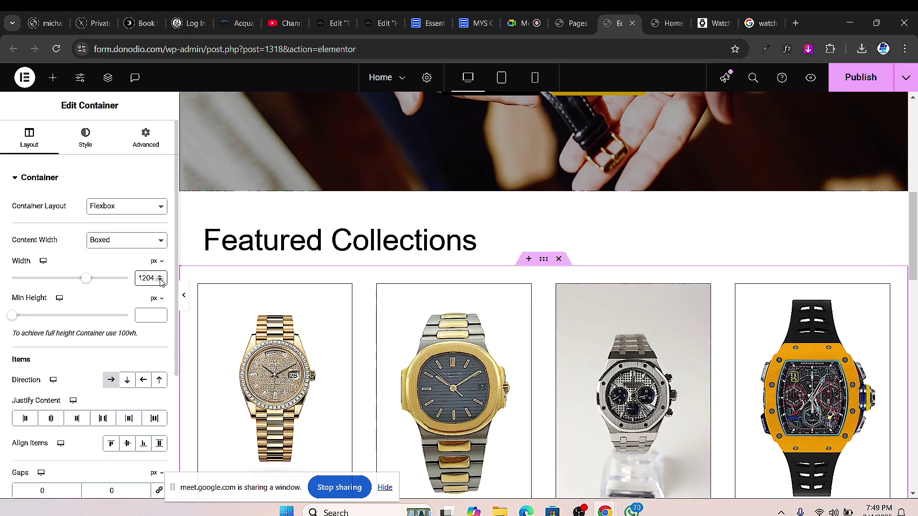
left_click(161, 281)
- Set the boxed content width of the container holding the Rolex Daytona and Custom Made cards to 1200 px
scroll(517, 353, "down", 3)
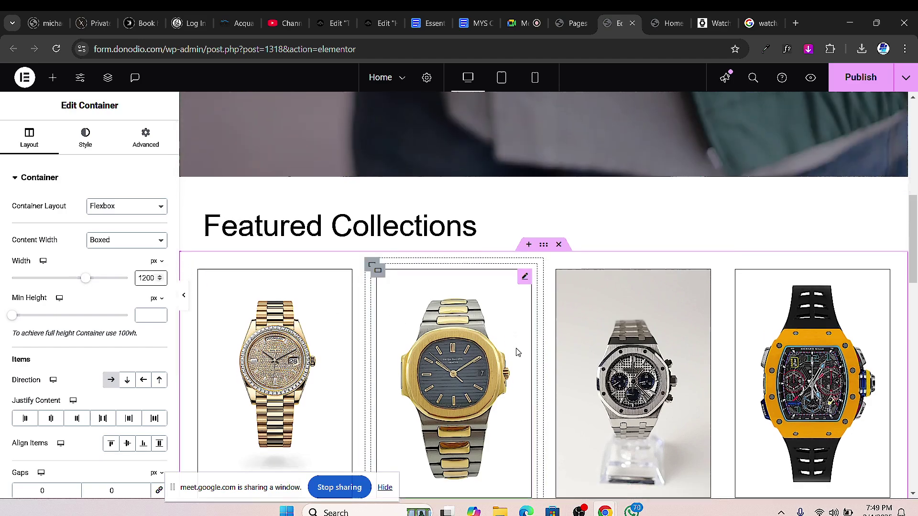
scroll(497, 375, "down", 5)
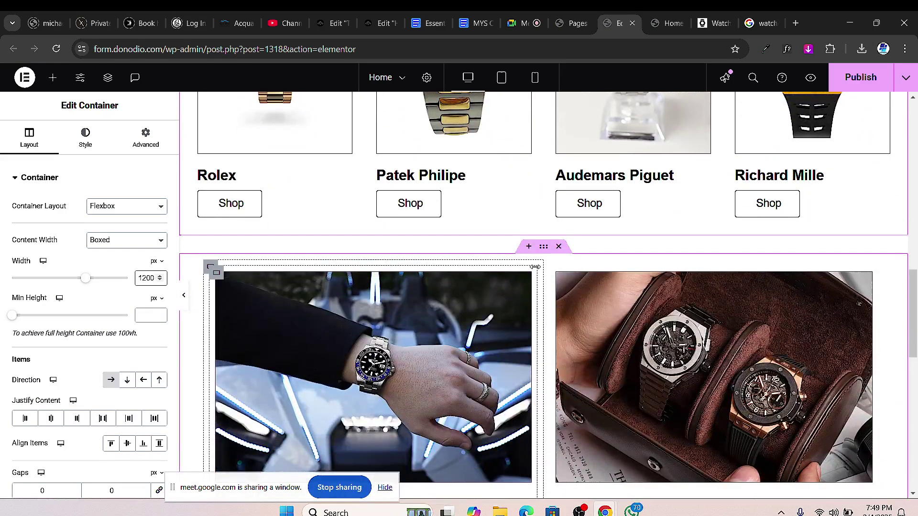
left_click(545, 251)
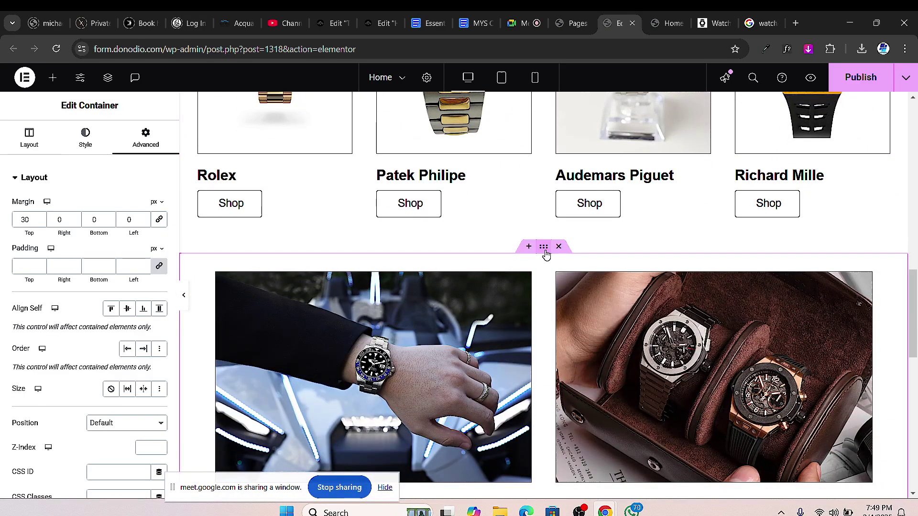
left_click(38, 144)
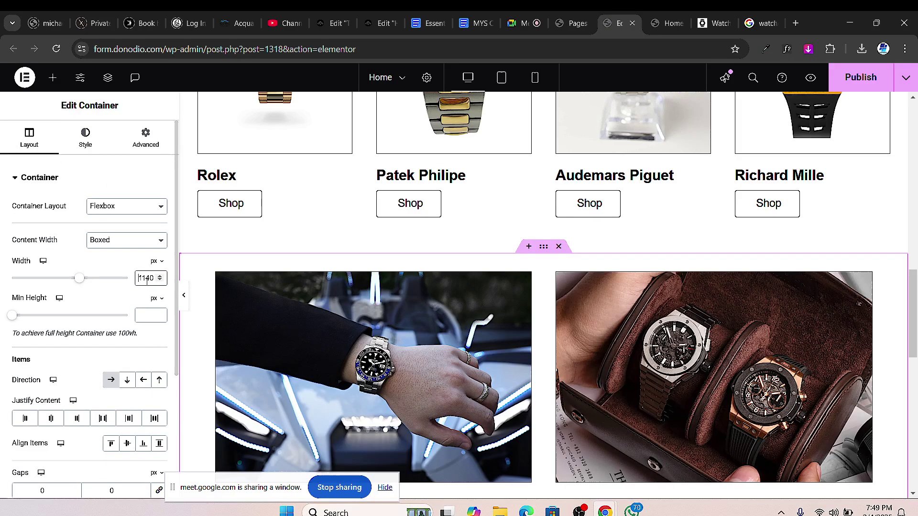
double_click(147, 278)
type("1200")
- Set the content width of the container with the With Suits to Watch Bundles cards to 1200 px and publish the page
scroll(409, 297, "down", 5)
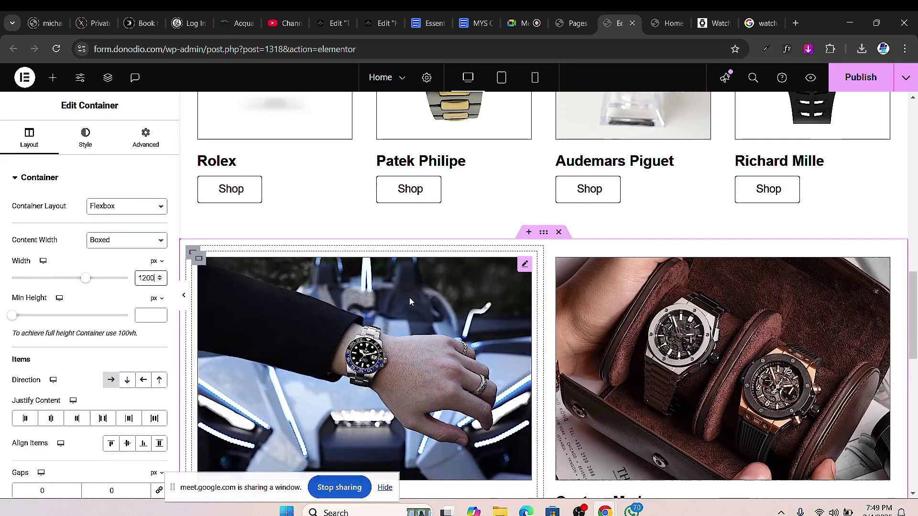
scroll(527, 323, "up", 2)
scroll(528, 323, "down", 3)
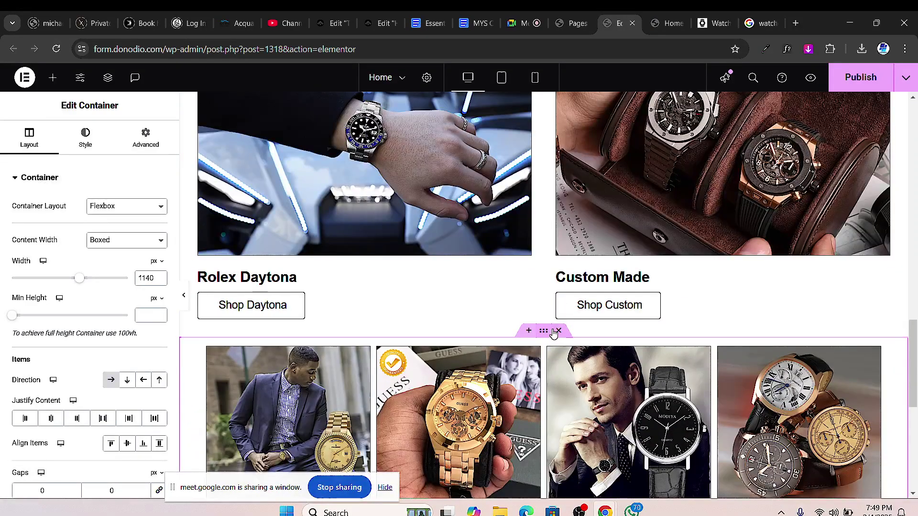
key("ctrl+z")
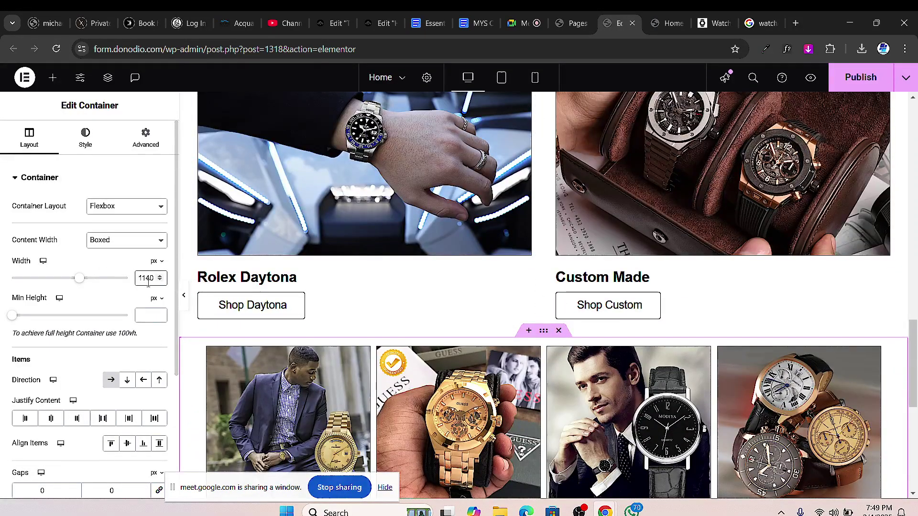
key("ctrl+shift+z")
scroll(235, 291, "down", 5)
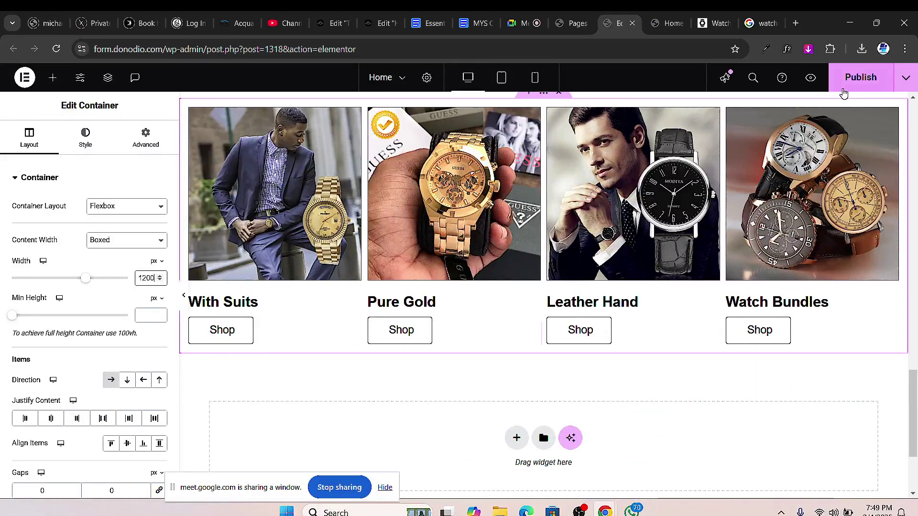
left_click(861, 77)
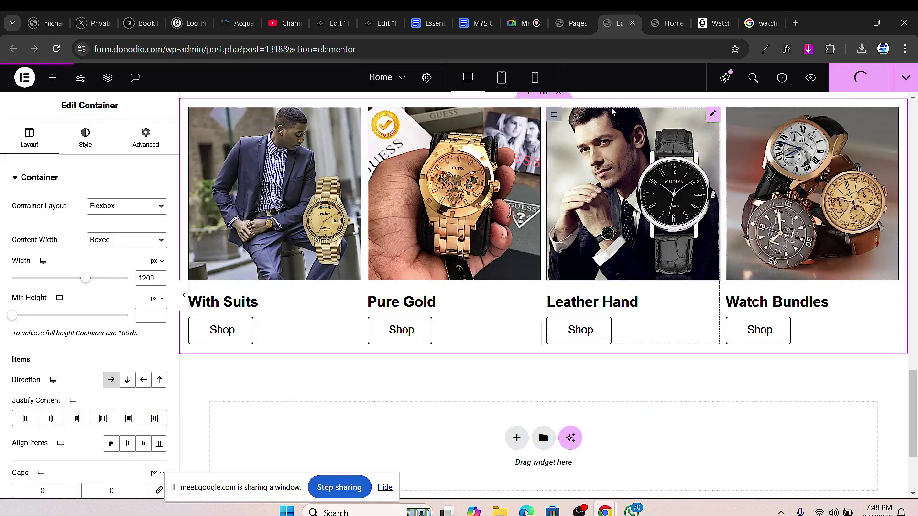
- Check the widened watch sections in the Home page preview down to the footer, and return to the page editor
left_click(656, 29)
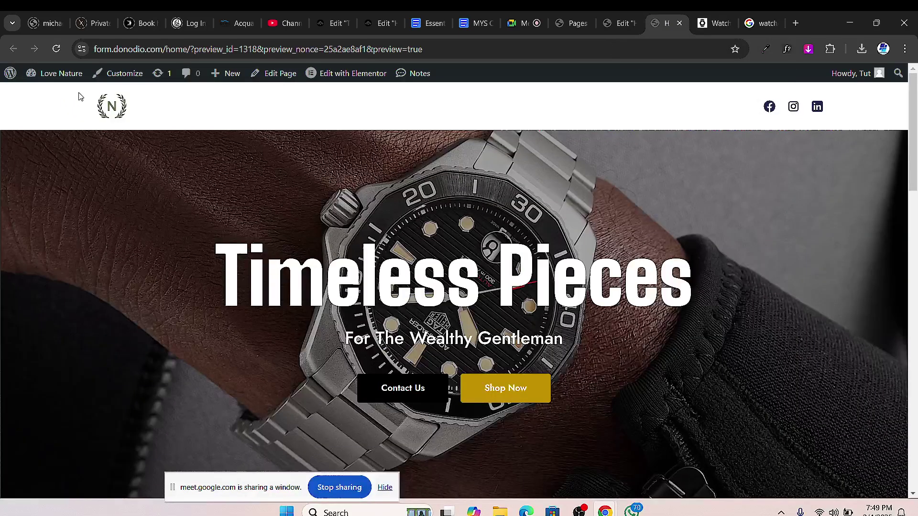
scroll(234, 249, "down", 8)
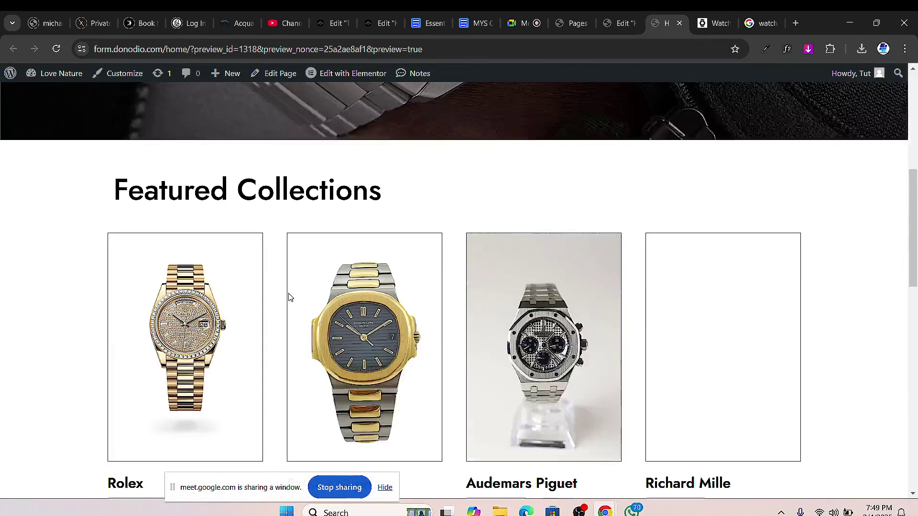
scroll(289, 297, "down", 1)
scroll(553, 293, "down", 5)
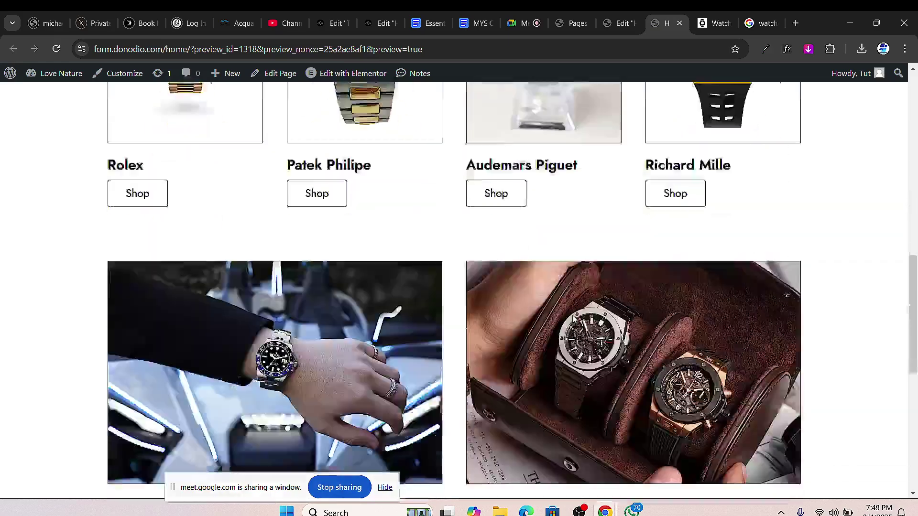
scroll(574, 308, "down", 6)
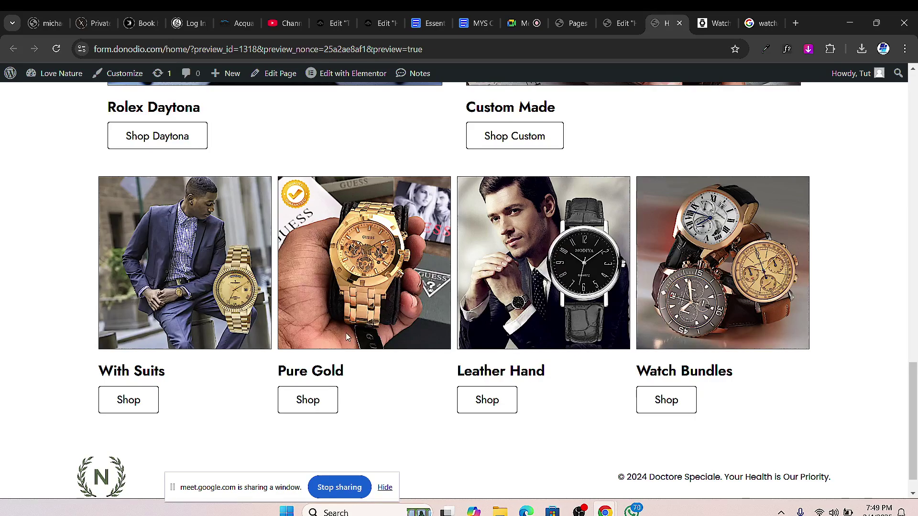
scroll(402, 296, "down", 1)
scroll(479, 316, "up", 8)
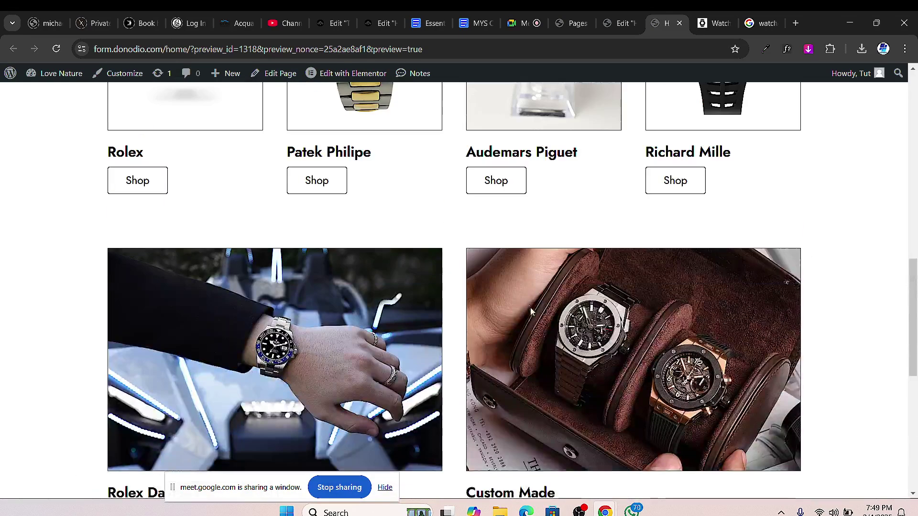
scroll(526, 318, "up", 2)
scroll(502, 318, "up", 4)
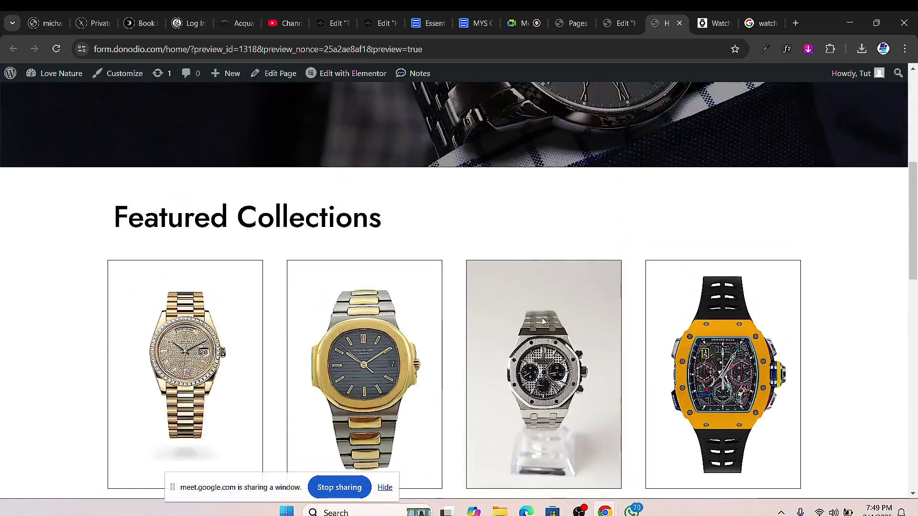
scroll(356, 374, "down", 15)
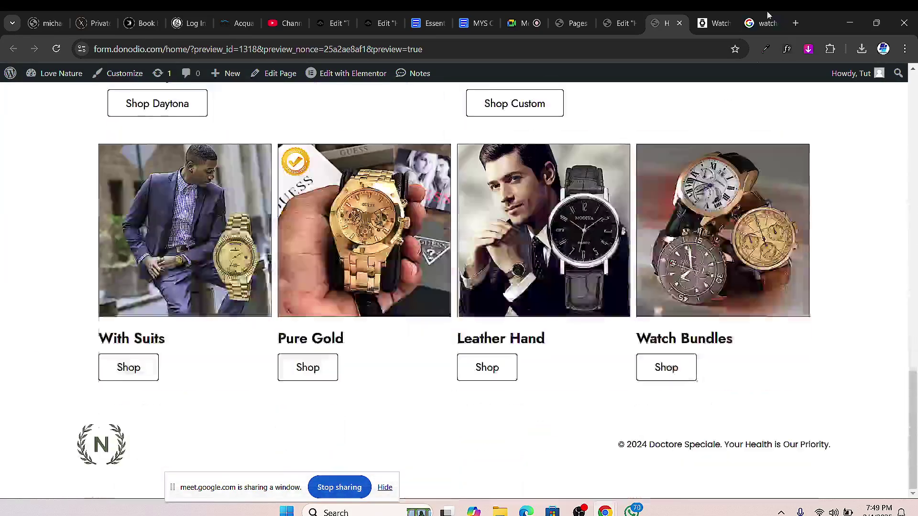
left_click(619, 23)
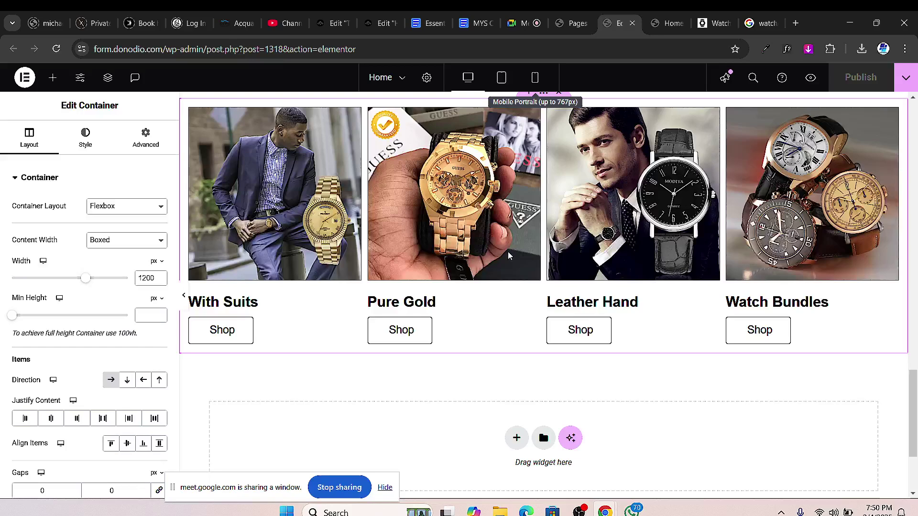
- Switch the Home page to the mobile portrait view and set the Timeless Pieces heading's font size to 55 px
scroll(546, 242, "down", 4)
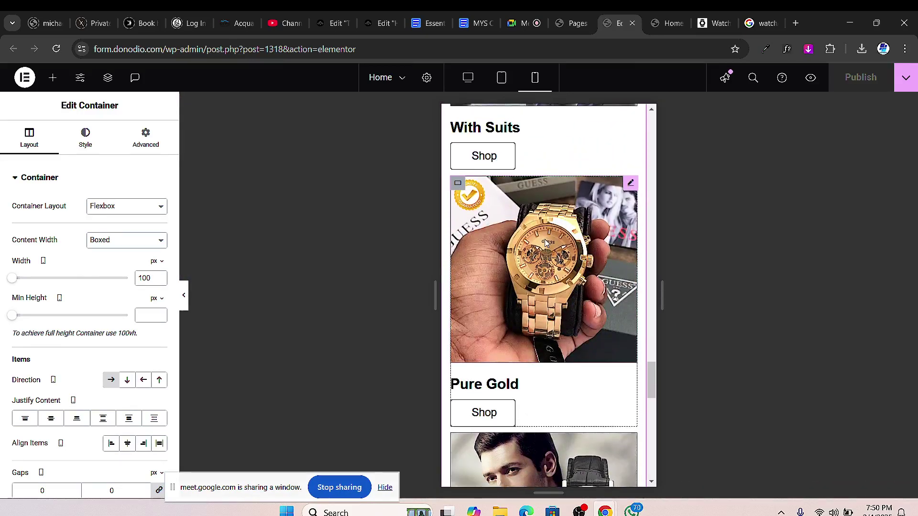
scroll(546, 242, "up", 10)
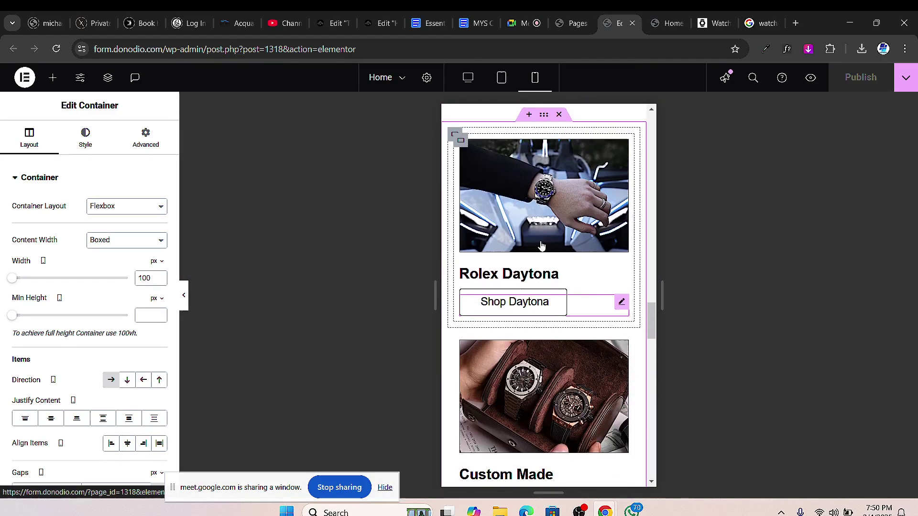
scroll(542, 246, "up", 6)
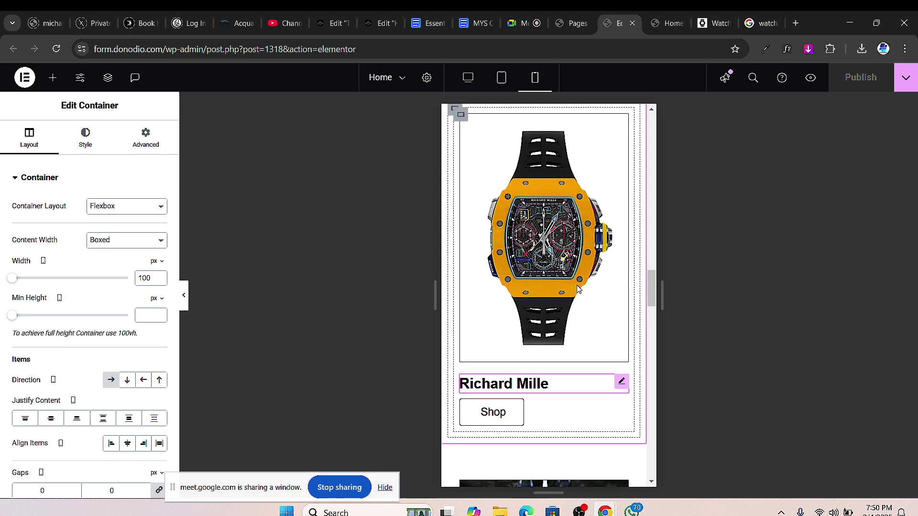
scroll(577, 288, "up", 12)
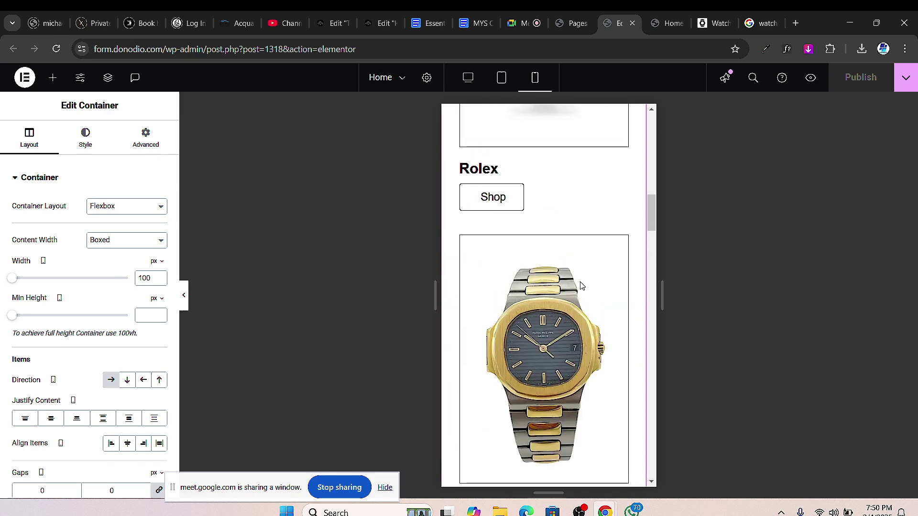
scroll(582, 286, "up", 15)
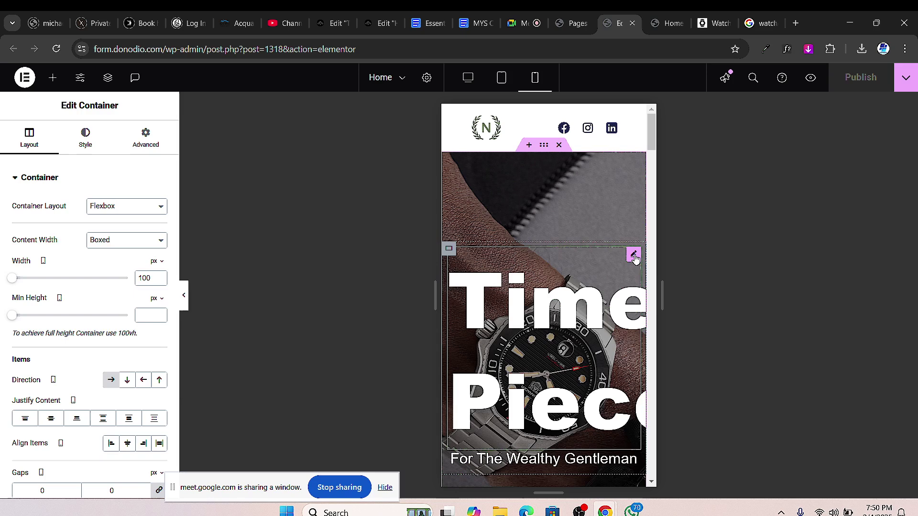
left_click(634, 256)
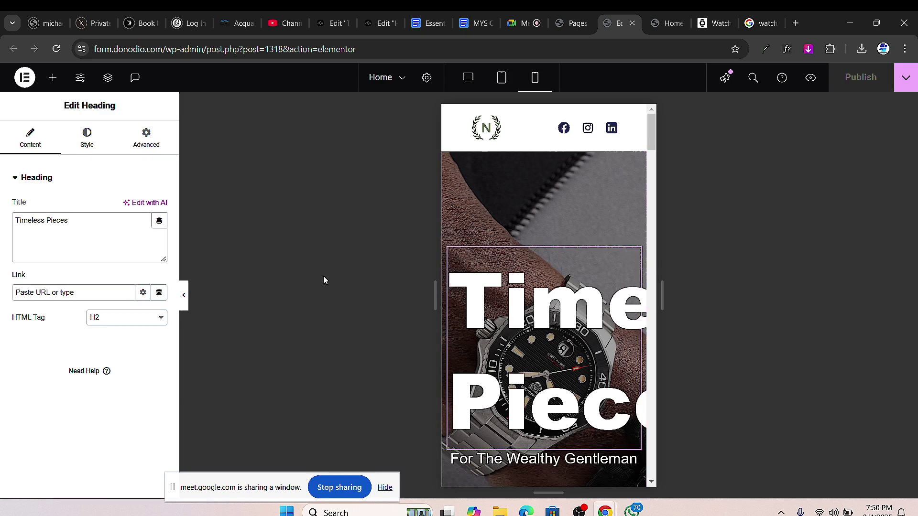
left_click(87, 139)
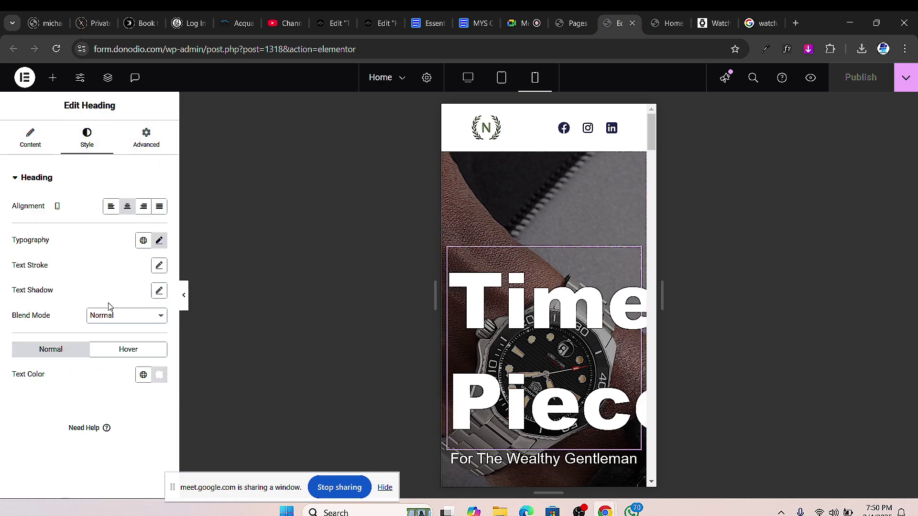
left_click(159, 240)
left_click_drag(84, 338, 47, 336)
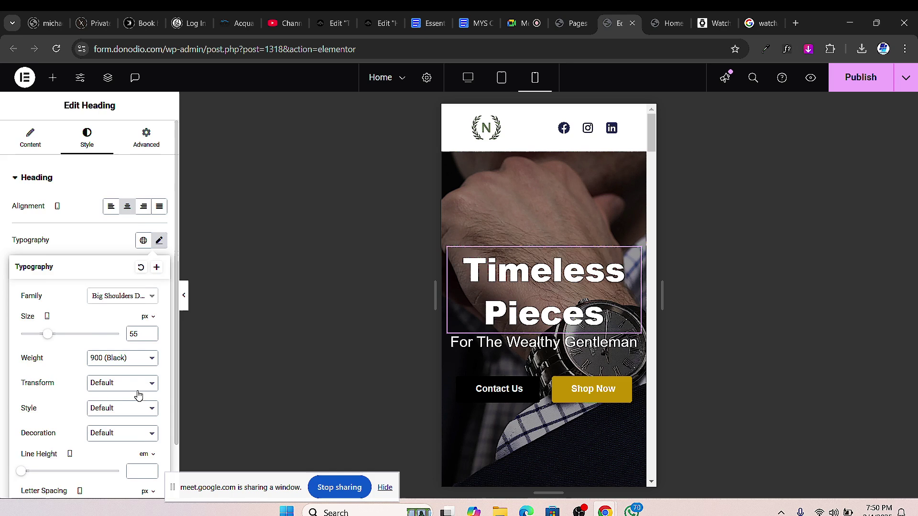
- Set the mobile line height of the Timeless Pieces heading to 0.9 em
scroll(133, 398, "down", 1)
left_click_drag(26, 414, 32, 414)
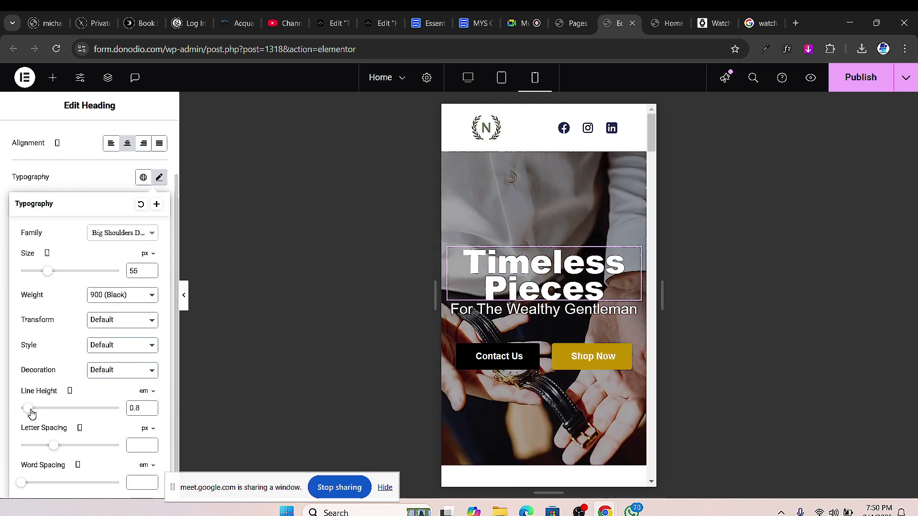
left_click(149, 406)
left_click(150, 406)
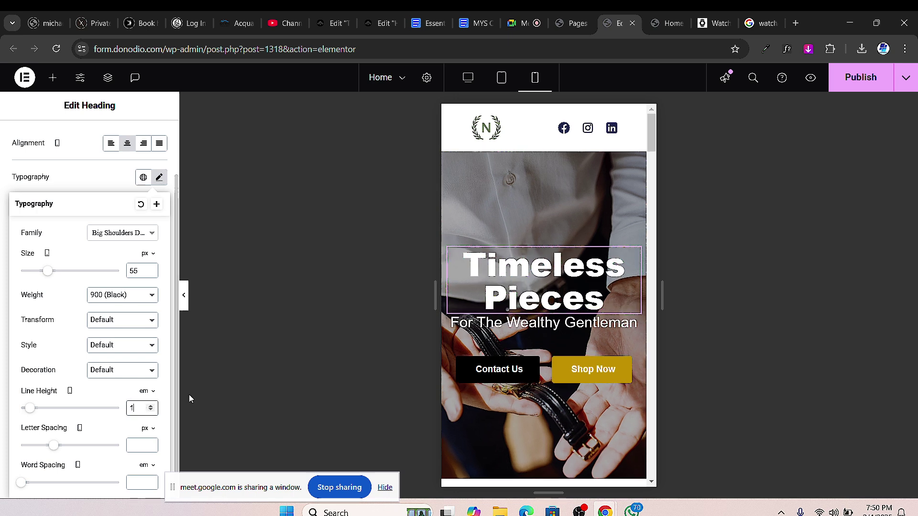
left_click(150, 411)
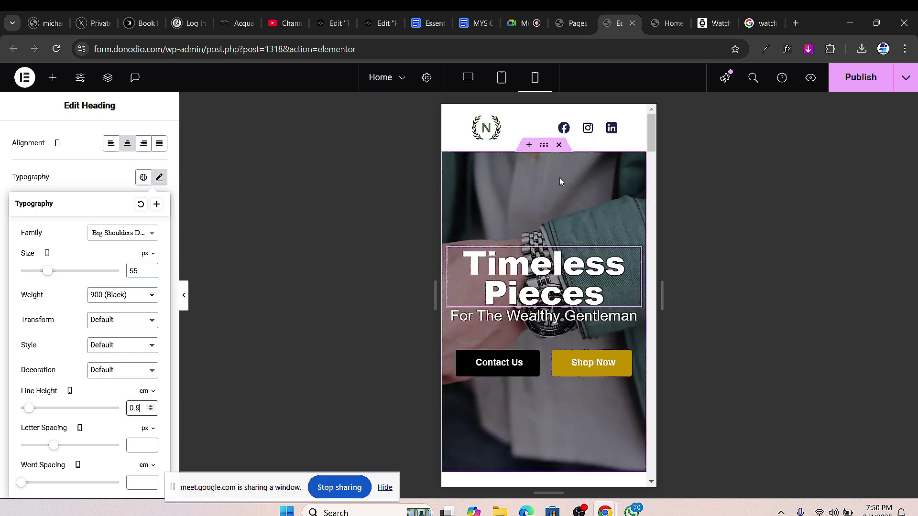
- Reduce the Timeless Pieces heading's mobile font size to 50 px
scroll(106, 184, "up", 2)
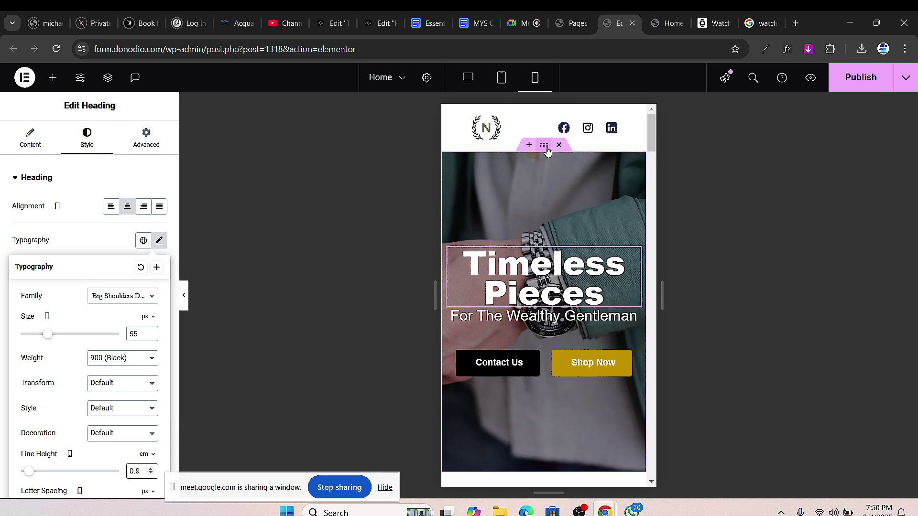
left_click(549, 150)
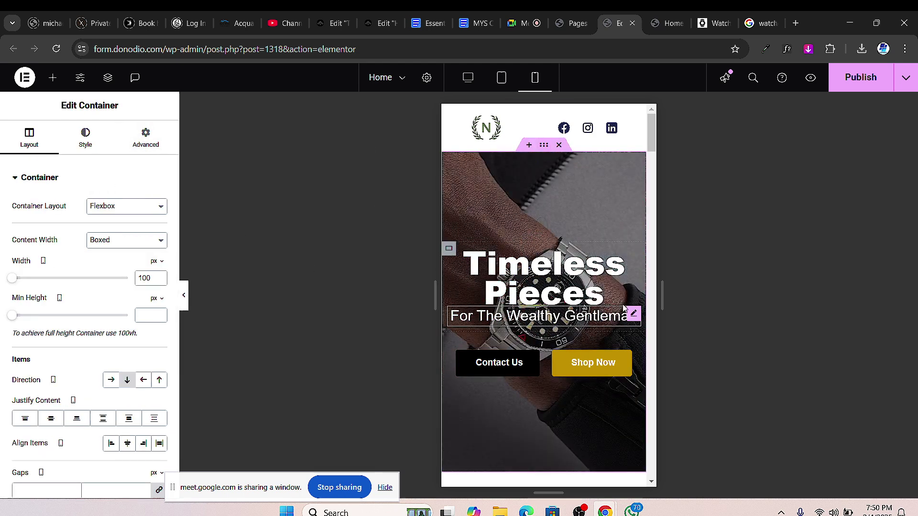
left_click(544, 277)
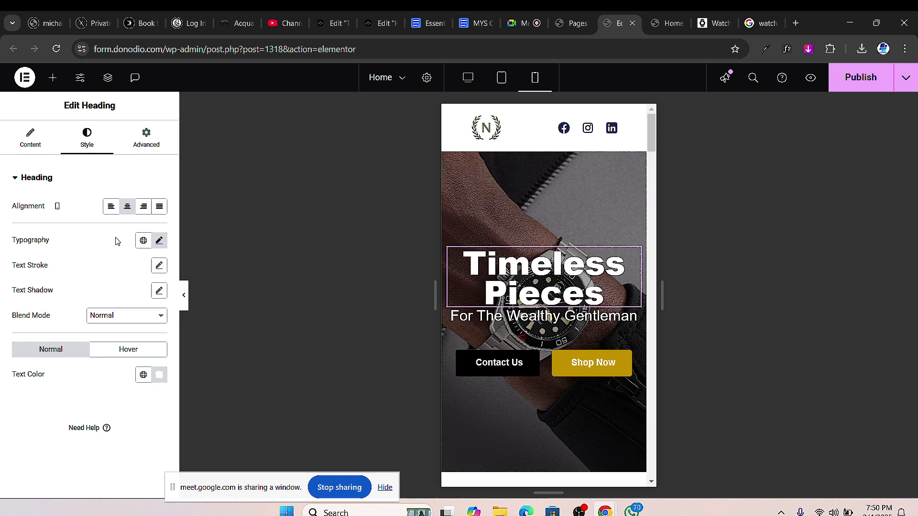
left_click(159, 240)
left_click(151, 337)
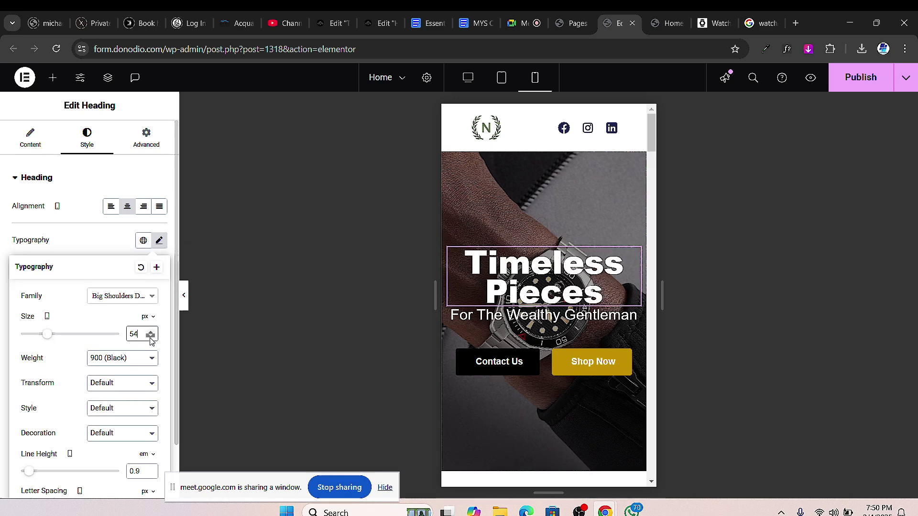
left_click(150, 337)
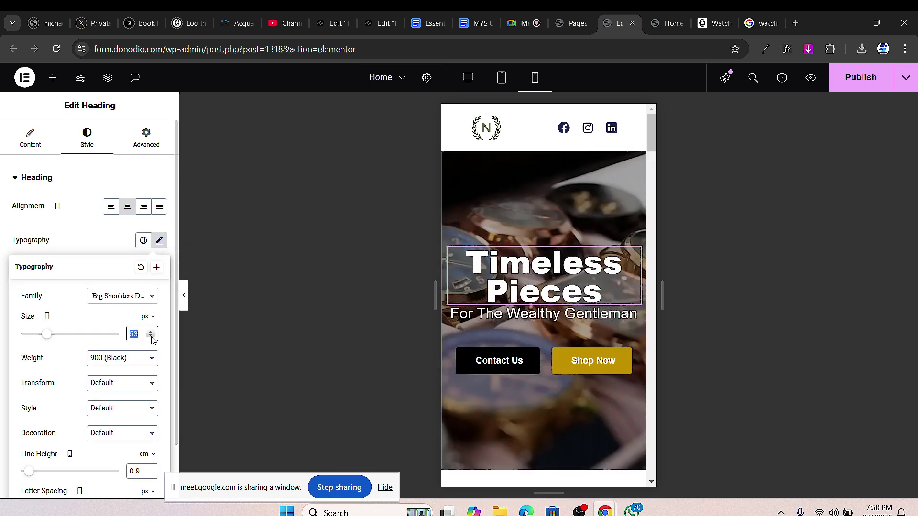
left_click(151, 337)
left_click(150, 337)
left_click(150, 336)
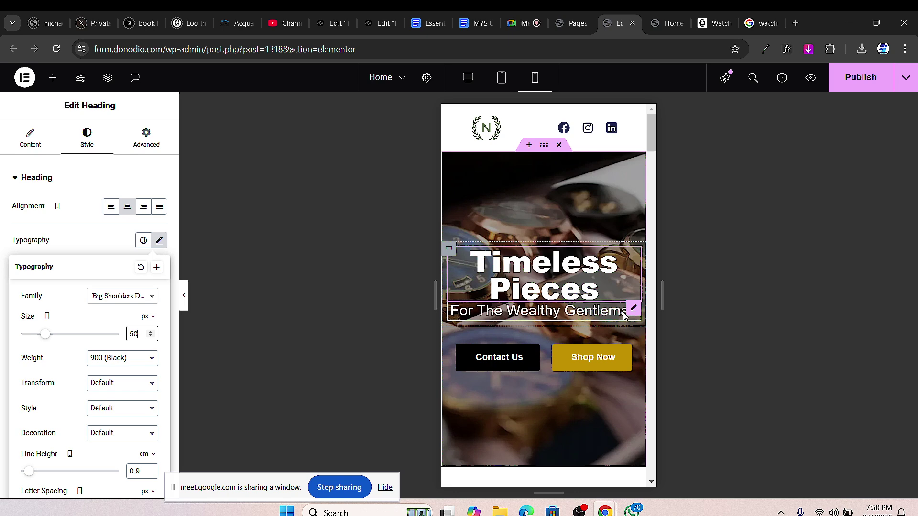
- Set the mobile font size of the For The Wealthy Gentleman subheading to 16 px
left_click(632, 311)
left_click(89, 145)
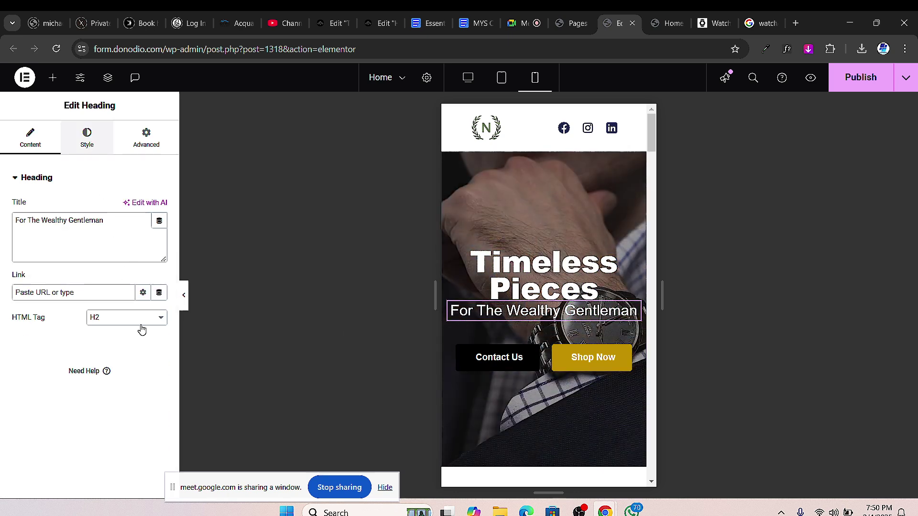
left_click(158, 241)
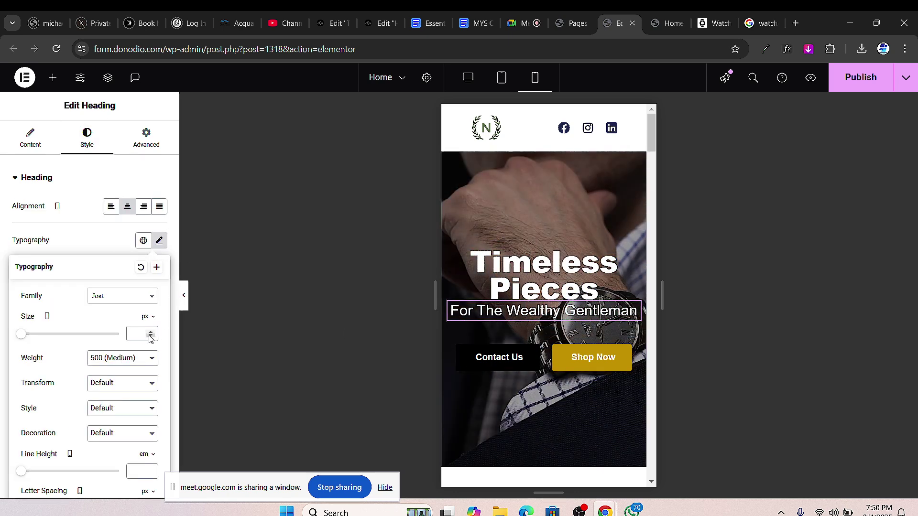
double_click(150, 333)
left_click(151, 332)
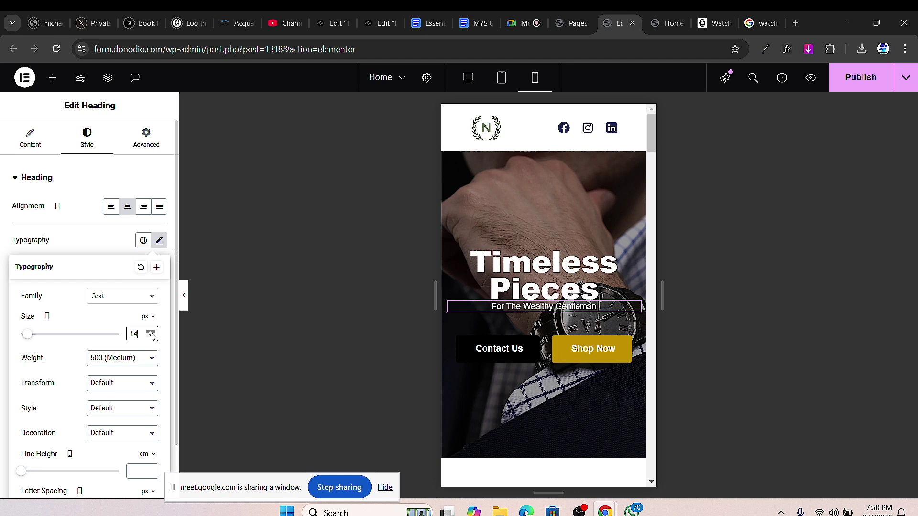
left_click(151, 332)
left_click(151, 332)
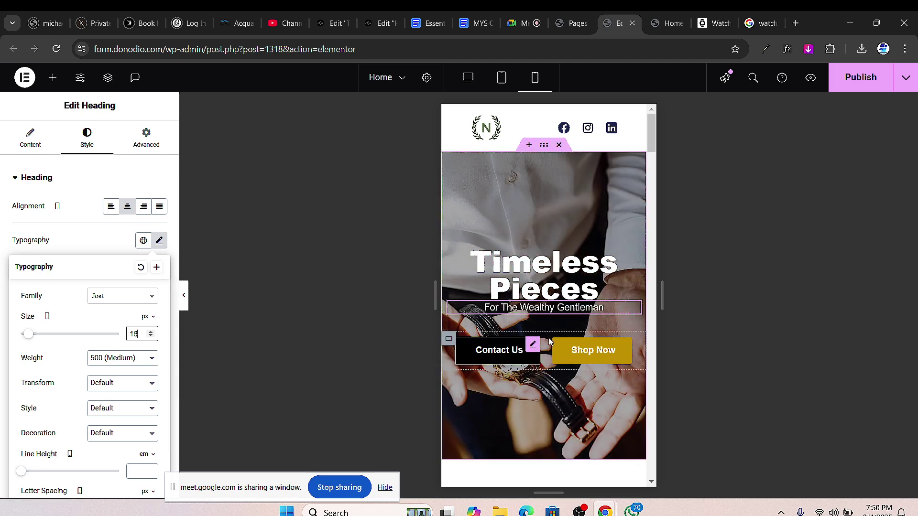
- Unlink the hero container's mobile padding values and set top and bottom to 100 px, right and left to 0
left_click(543, 149)
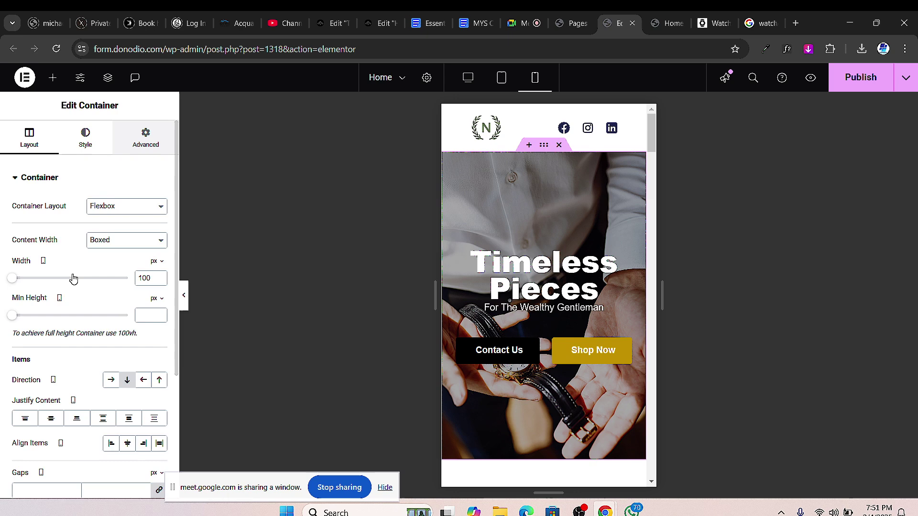
left_click(145, 138)
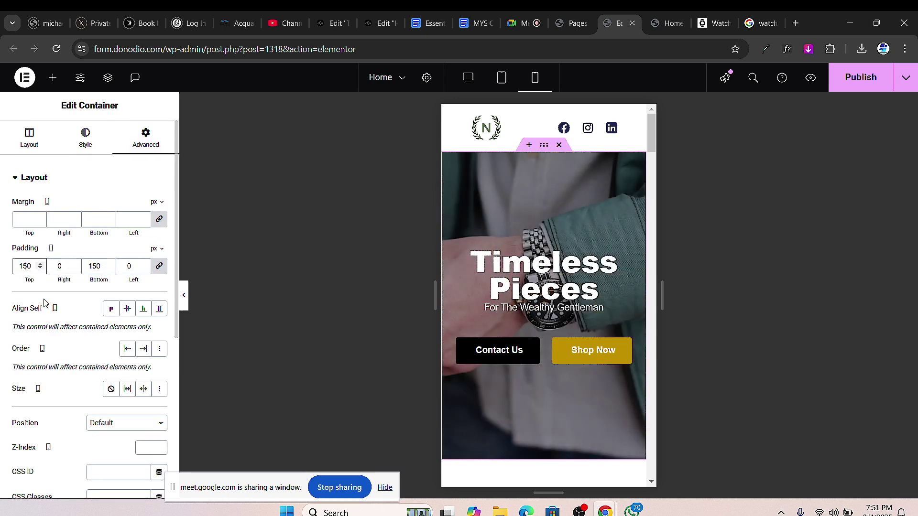
type("100")
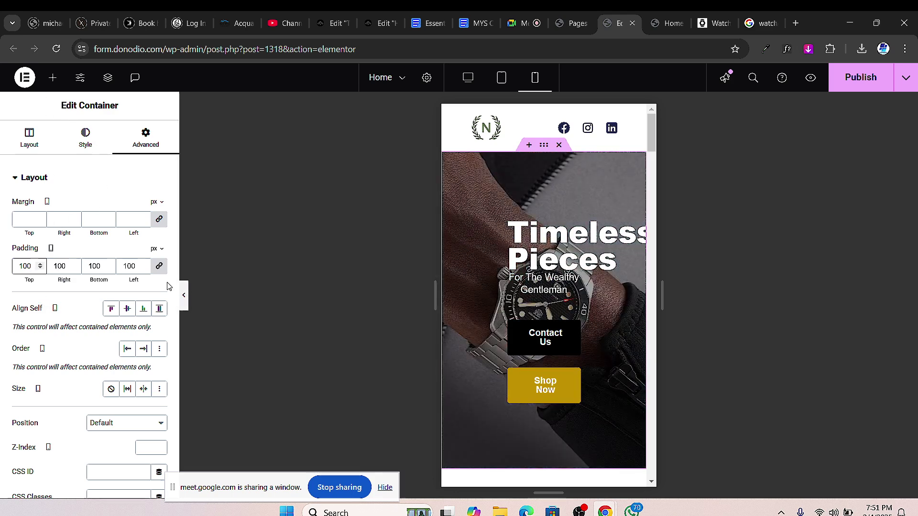
left_click(159, 268)
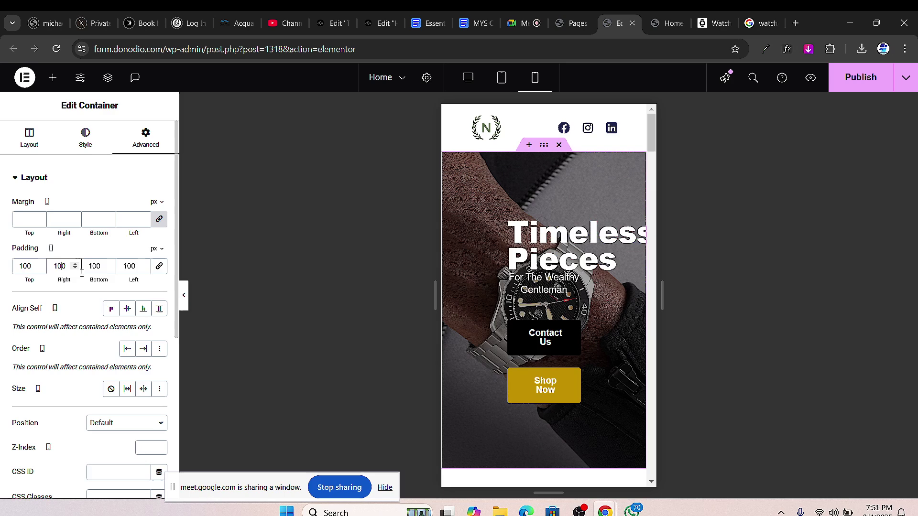
key("BackSpace")
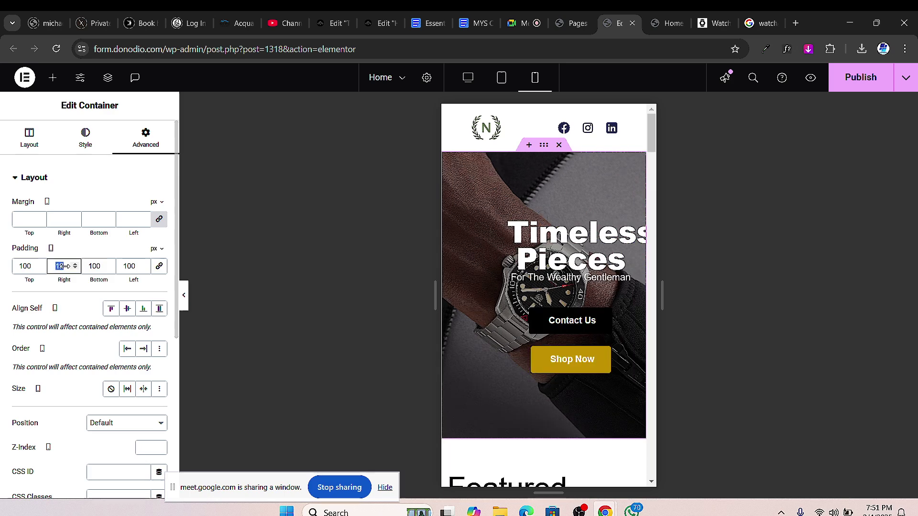
type("7")
type("12")
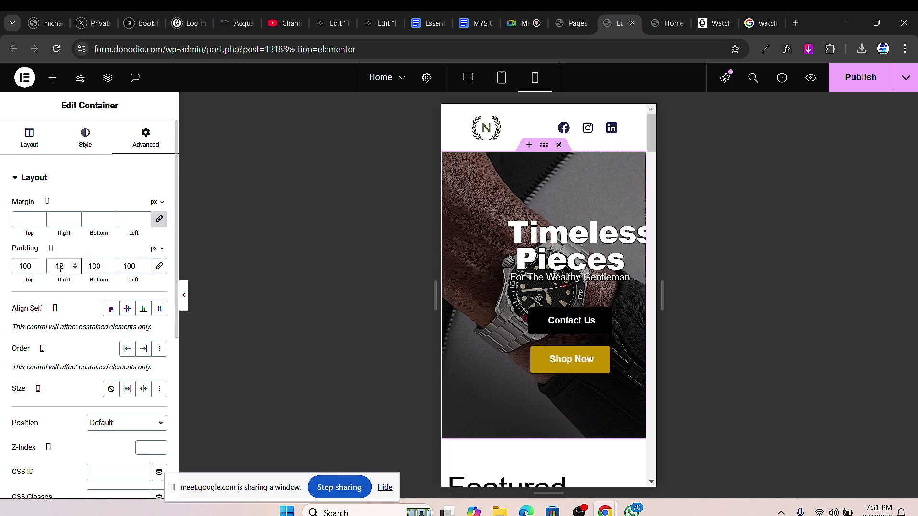
type("0")
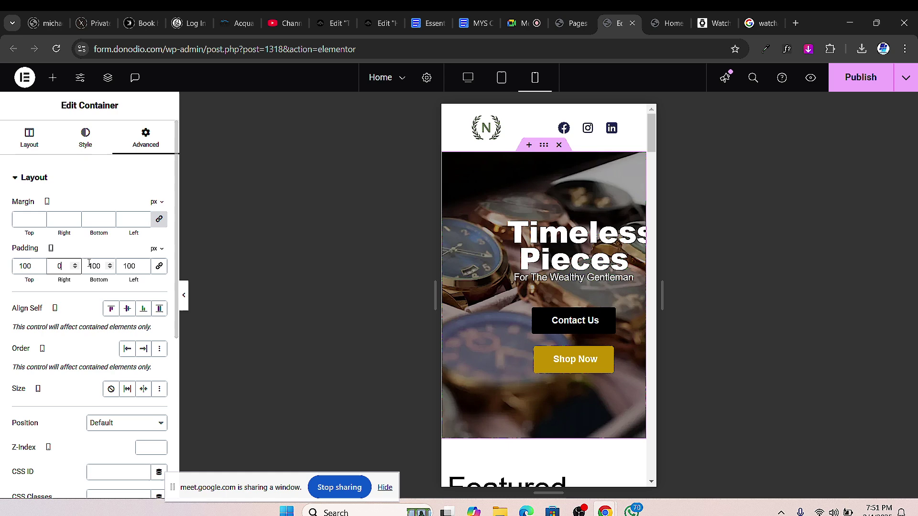
type("0")
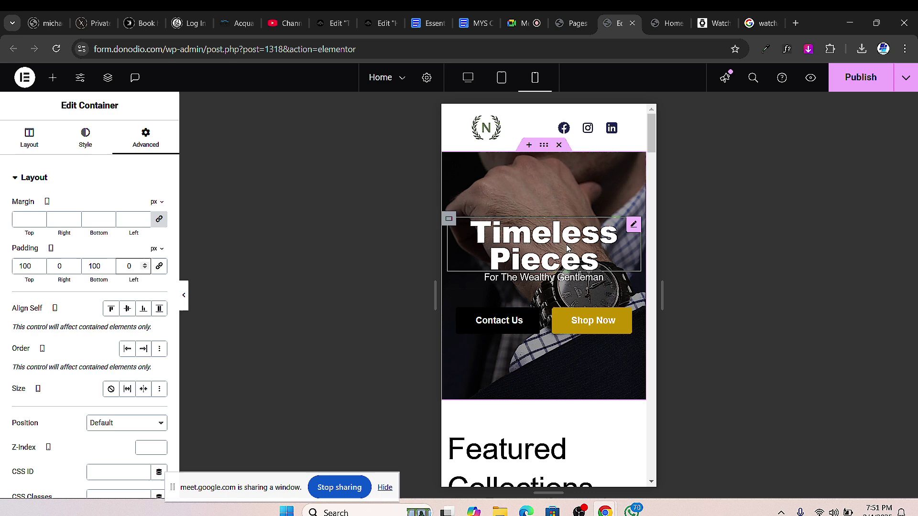
- Set the mobile font size of the Featured Collections heading to 30 px
scroll(572, 328, "down", 4)
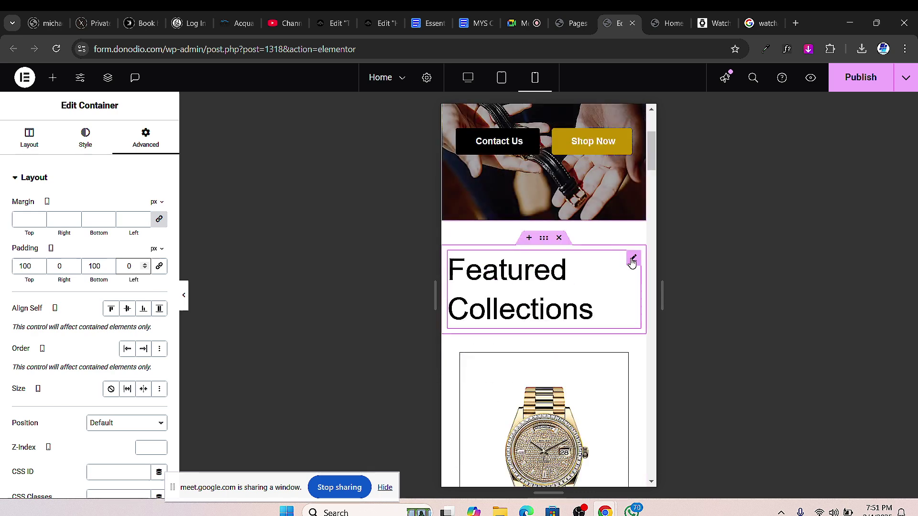
left_click(632, 258)
left_click(85, 152)
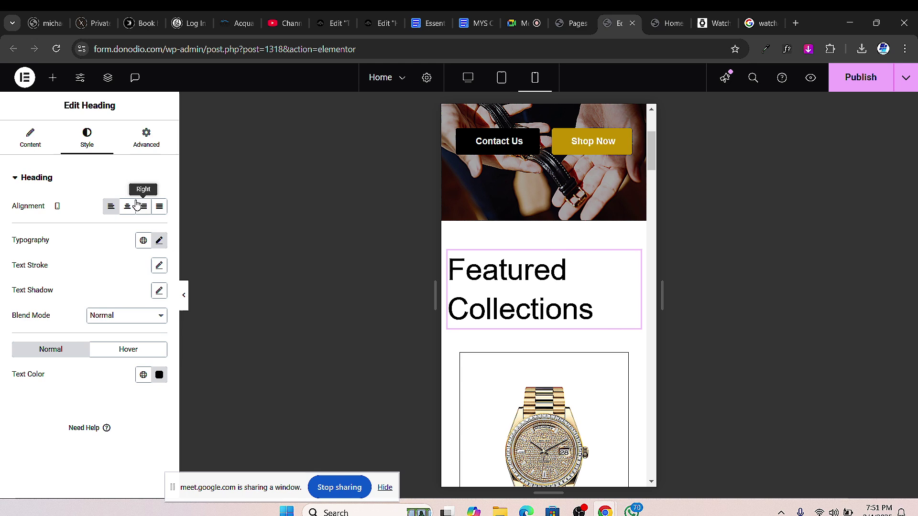
left_click(159, 242)
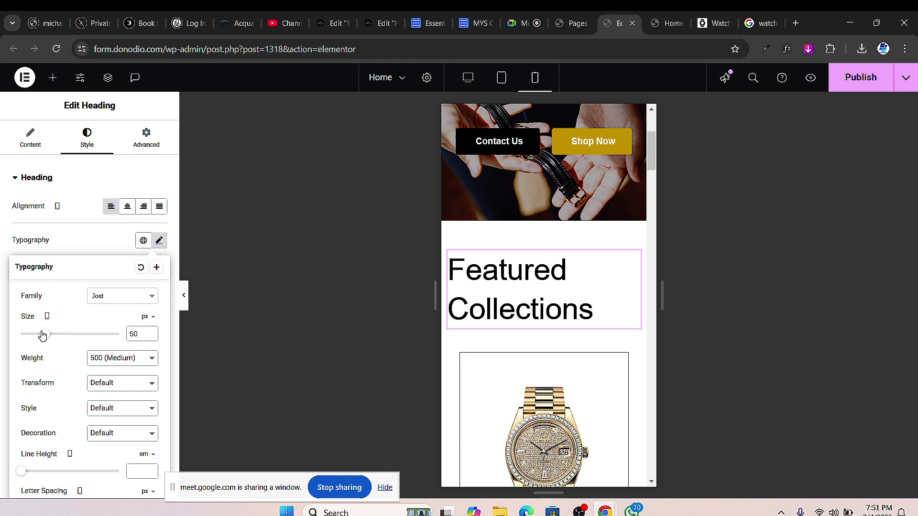
left_click_drag(40, 334, 32, 334)
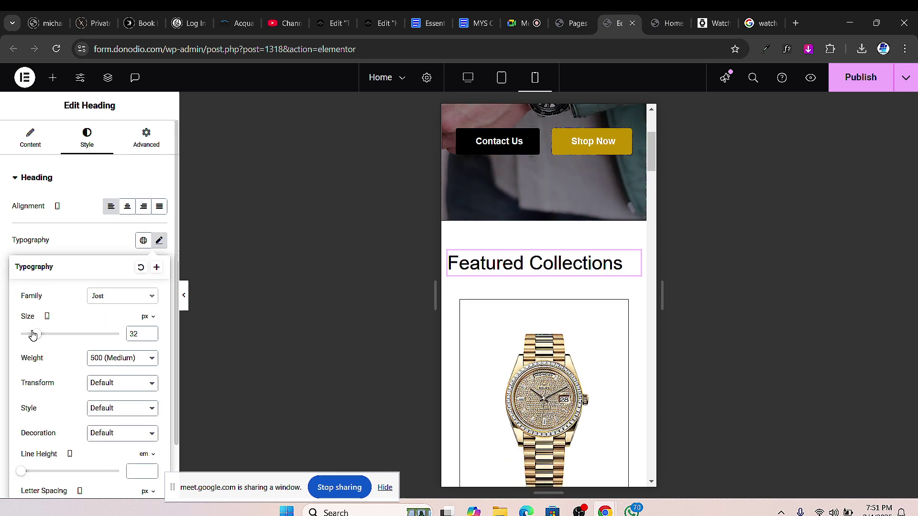
left_click(151, 336)
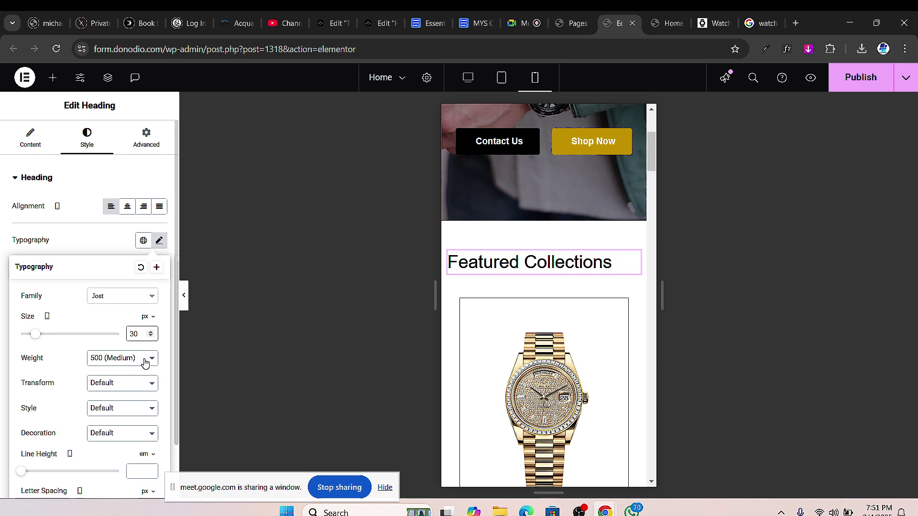
scroll(574, 311, "down", 5)
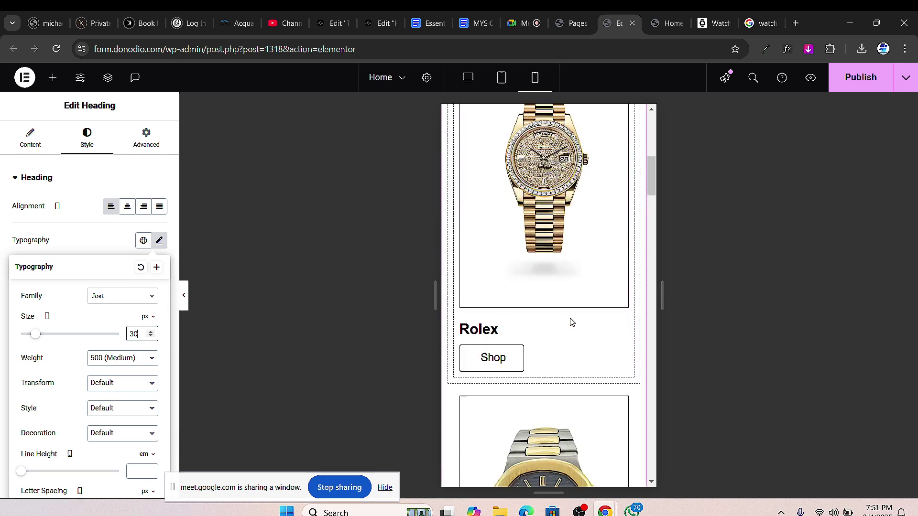
- Review the mobile layout from the Rolex product card down to the footer, and publish the Home page
scroll(572, 322, "down", 10)
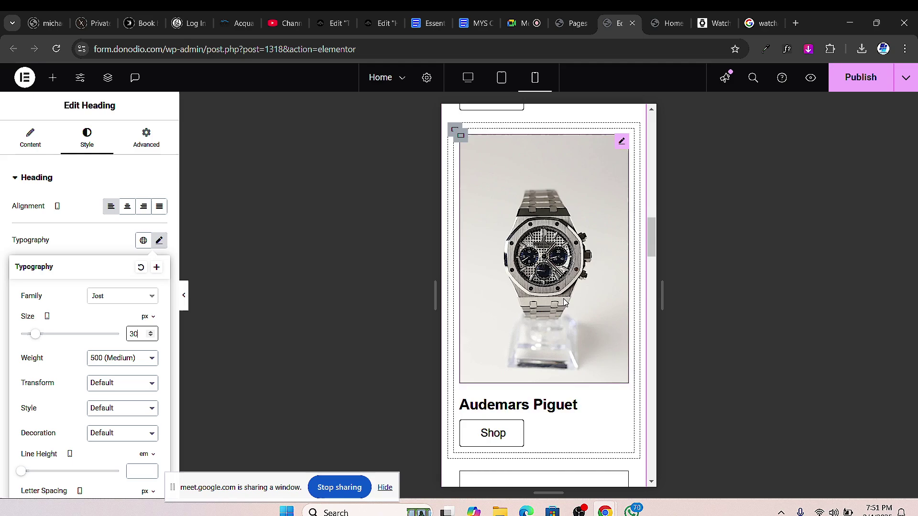
scroll(564, 302, "down", 10)
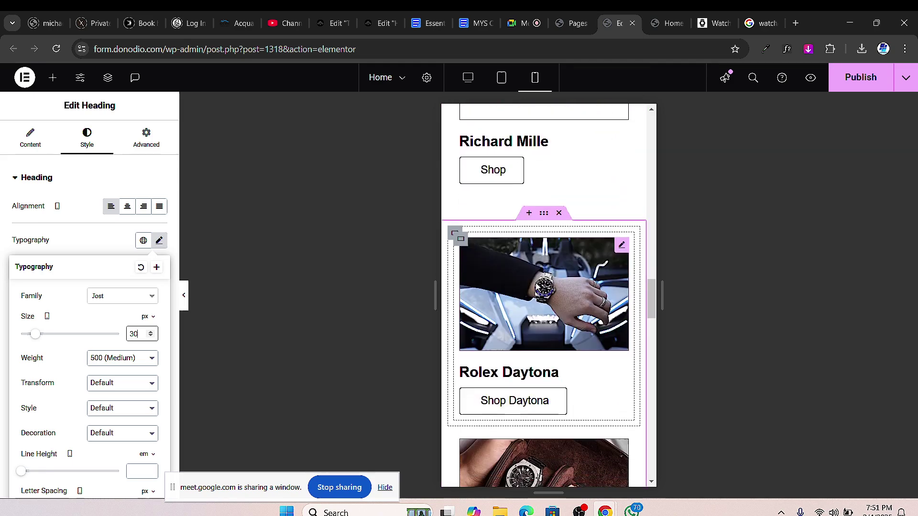
scroll(545, 285, "down", 12)
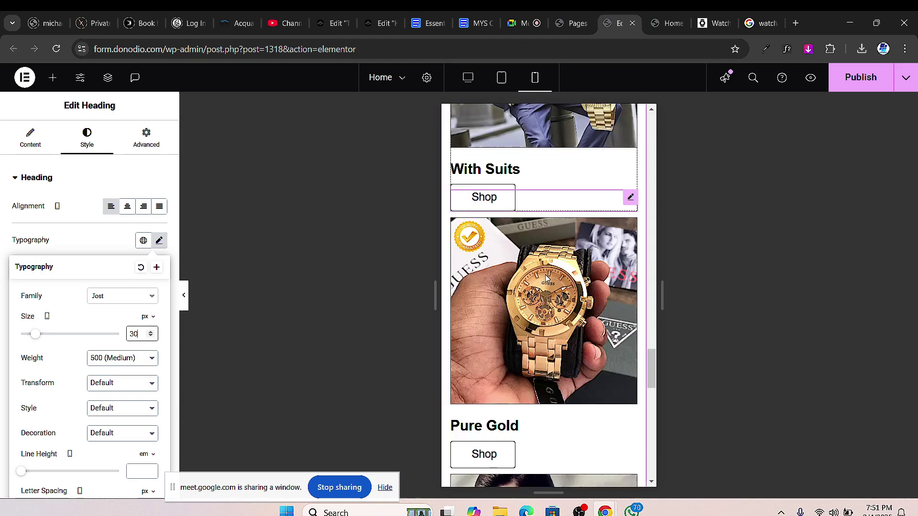
scroll(546, 277, "down", 4)
scroll(550, 273, "up", 4)
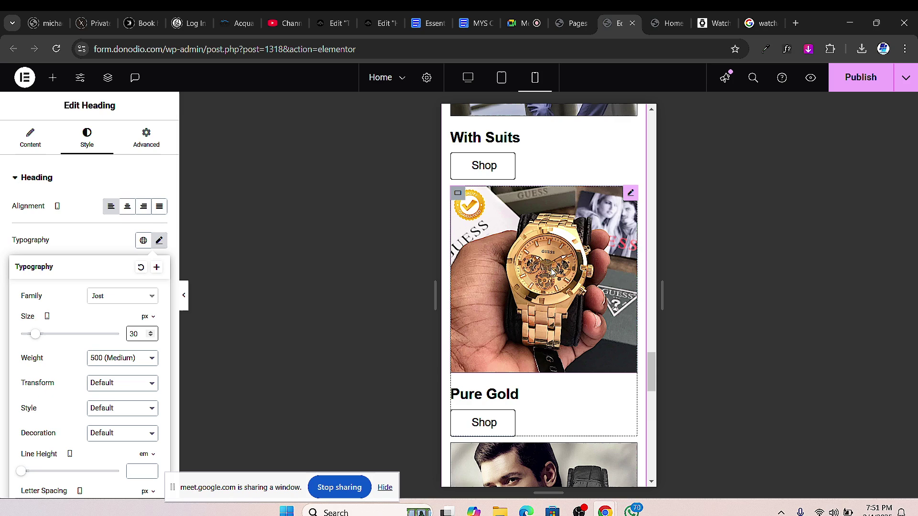
scroll(552, 271, "down", 1)
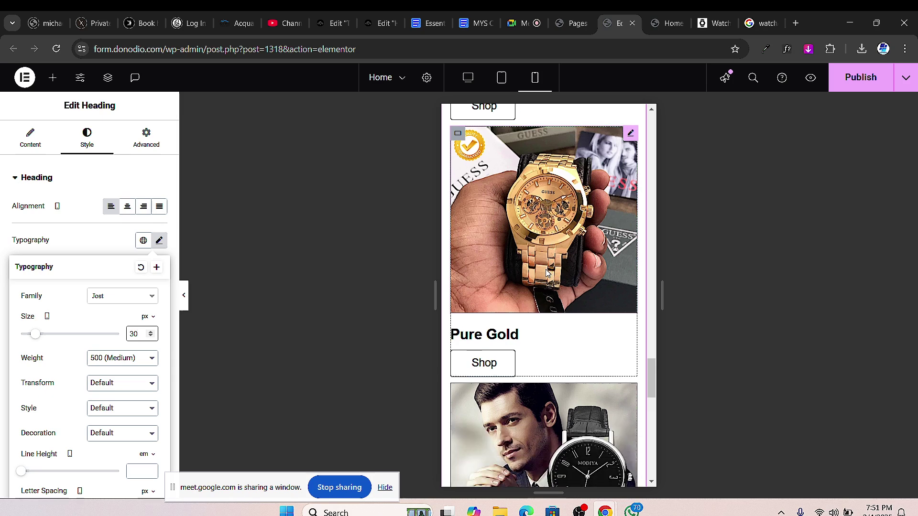
scroll(547, 330, "up", 1)
scroll(549, 331, "down", 4)
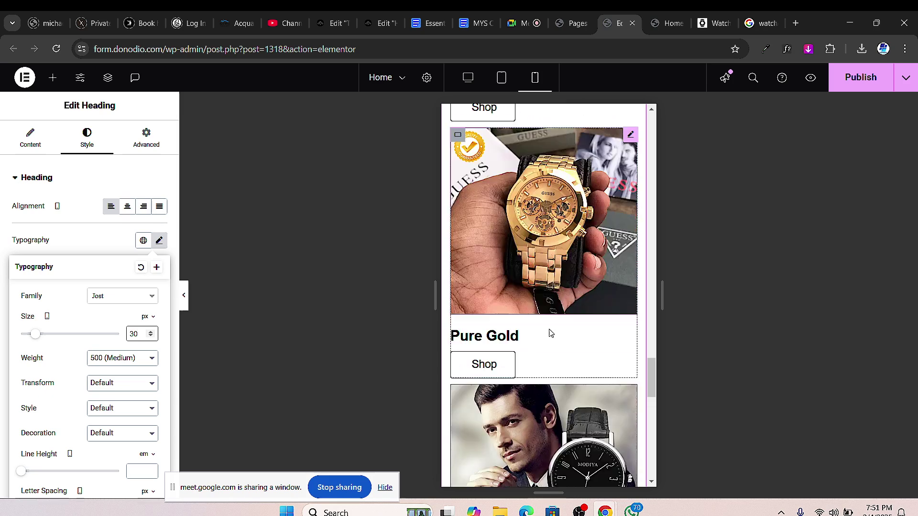
scroll(554, 326, "up", 3)
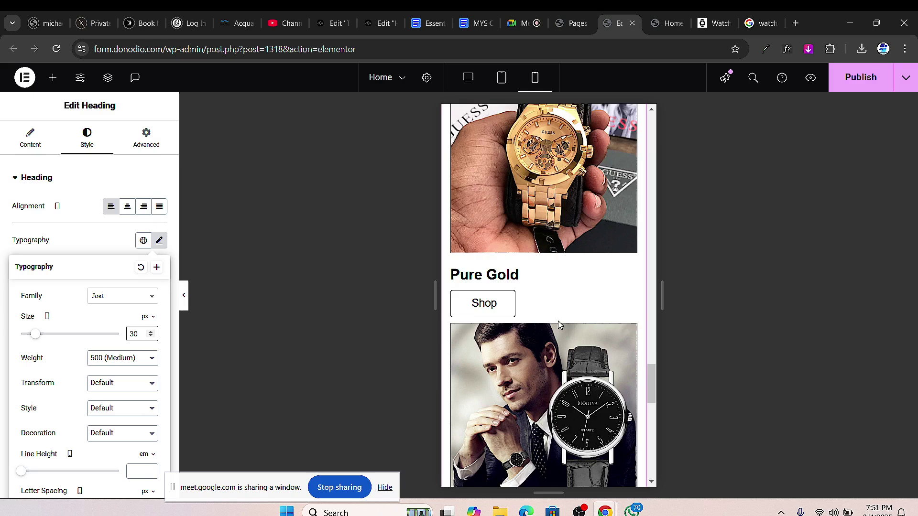
scroll(560, 325, "up", 1)
scroll(560, 325, "down", 7)
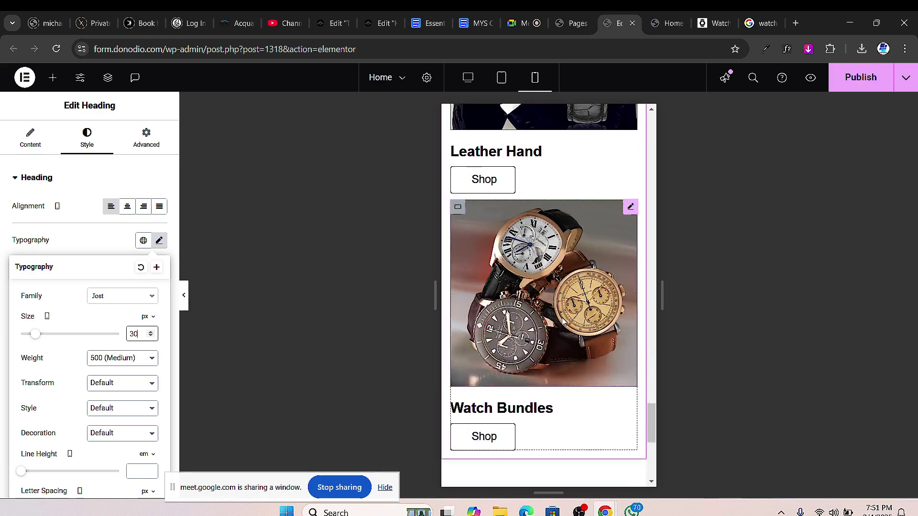
scroll(563, 324, "down", 5)
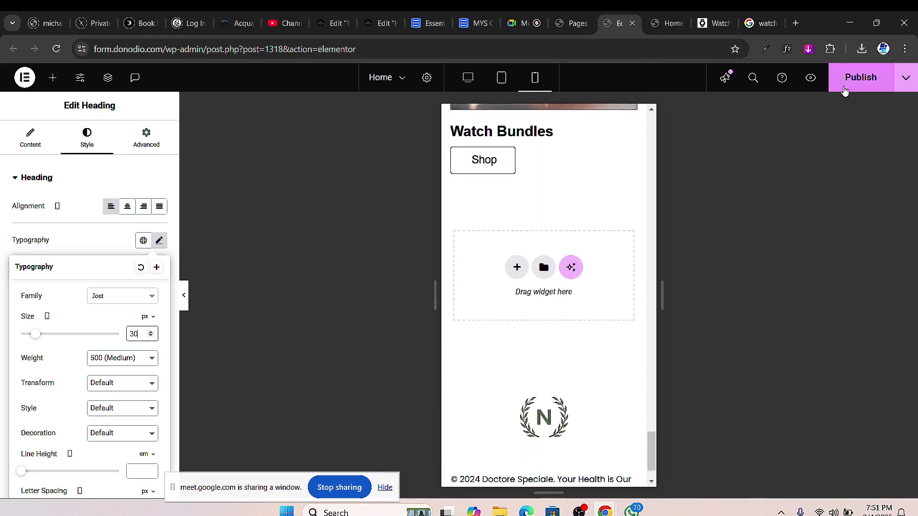
left_click(830, 82)
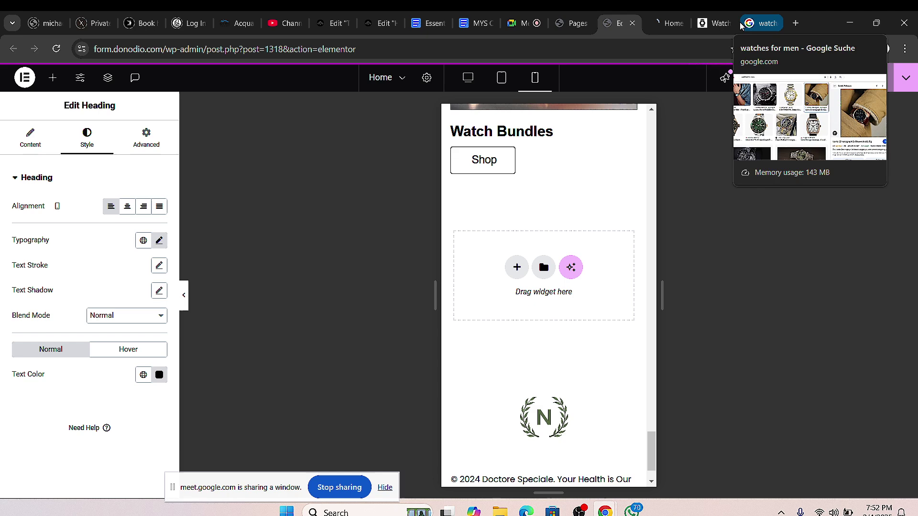
- Switch to the Google results and search for "guess watches", showing all results instead of only images
left_click(717, 24)
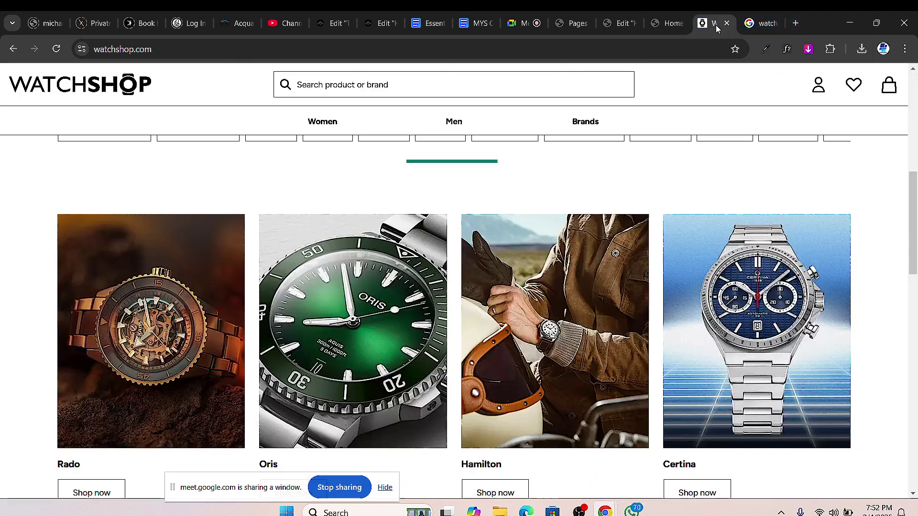
left_click(763, 23)
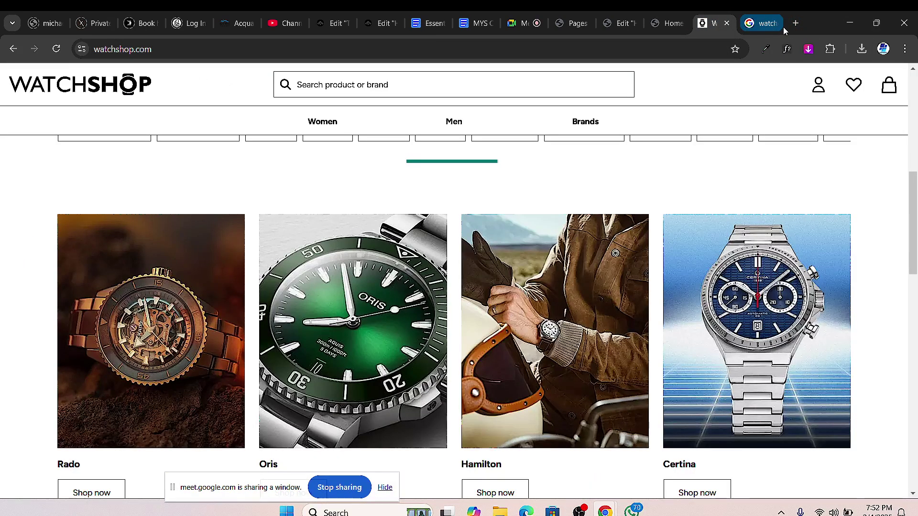
left_click(201, 78)
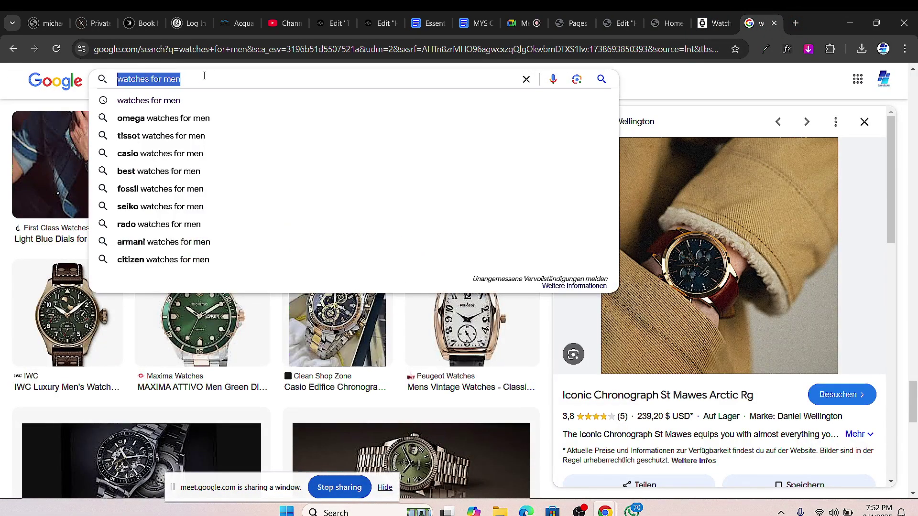
type("gues")
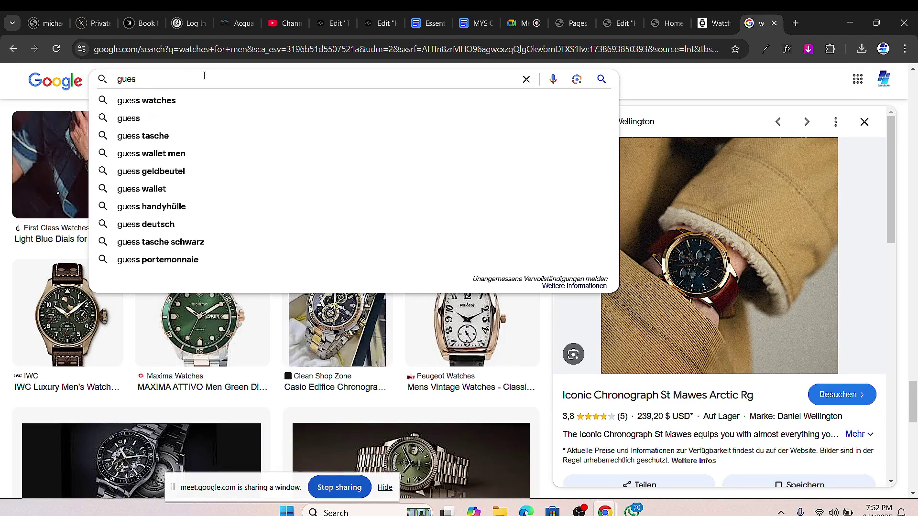
type("s")
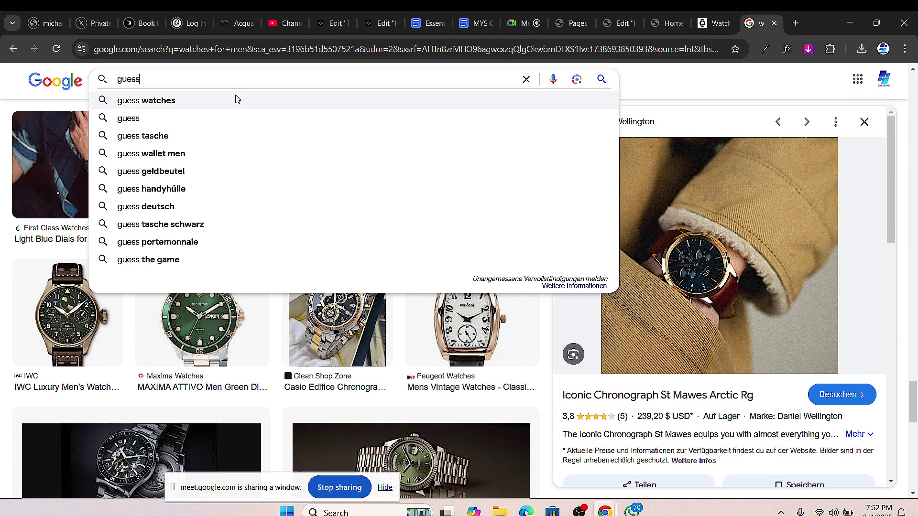
left_click(215, 101)
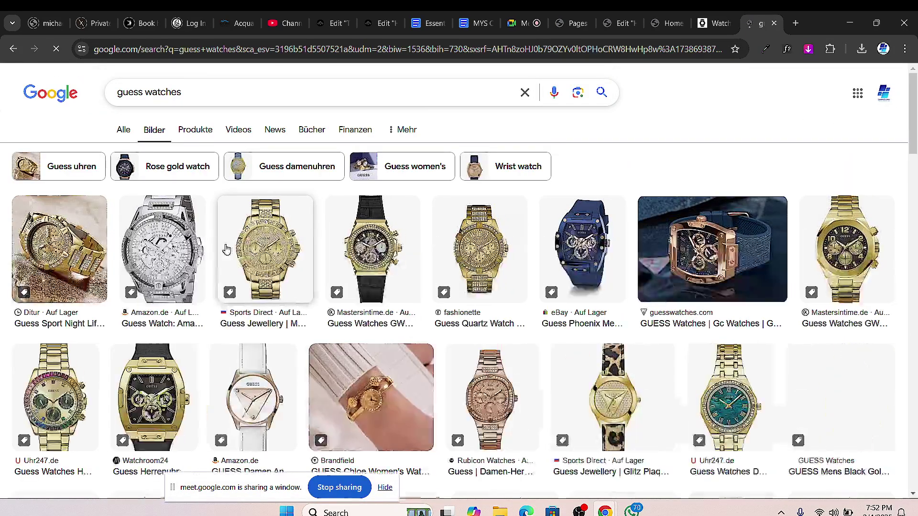
left_click(122, 130)
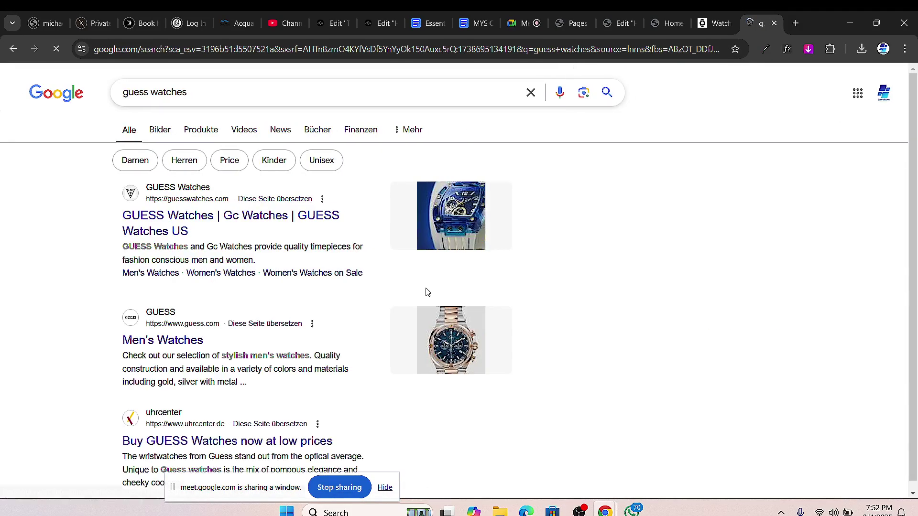
- Open the guesswatches.com result and the guess.com Men's Watches result in separate new tabs
right_click(213, 219)
left_click(278, 233)
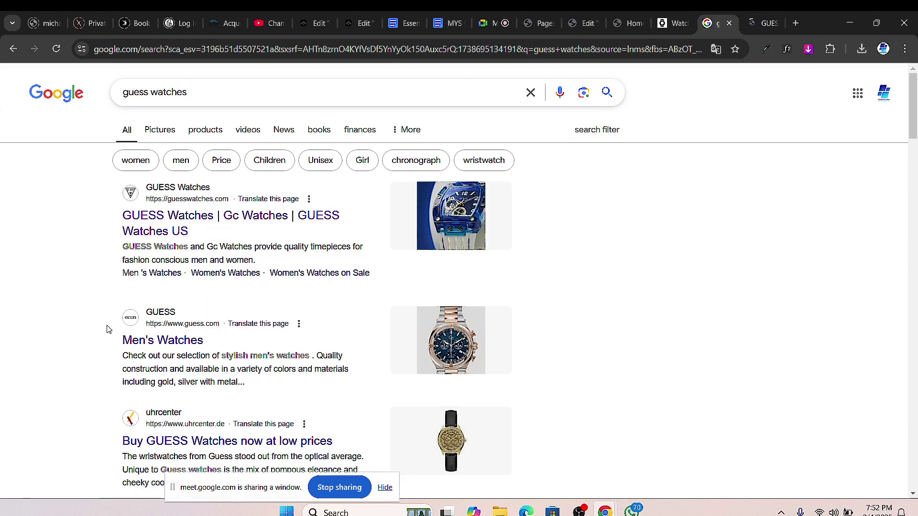
right_click(170, 346)
left_click(232, 357)
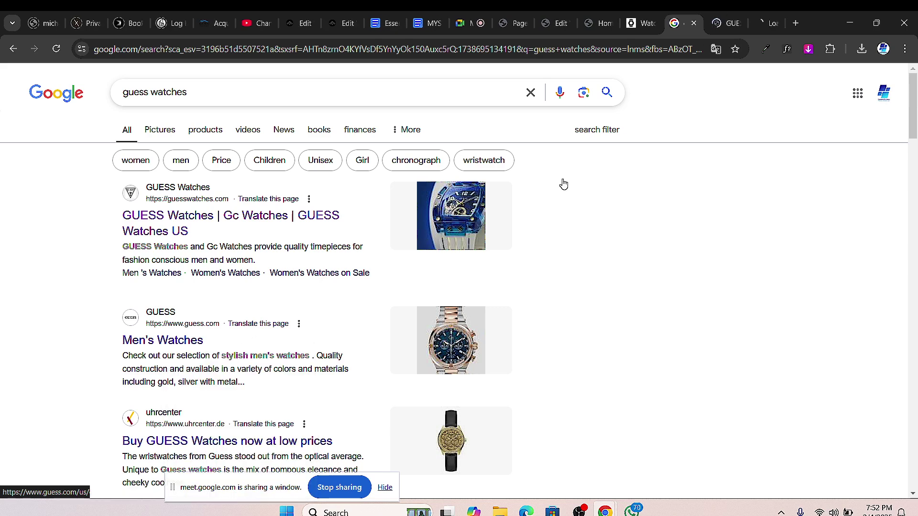
- Switch to the opened GUESS store page, dismiss the translation popup and open the country and language selector
left_click(755, 22)
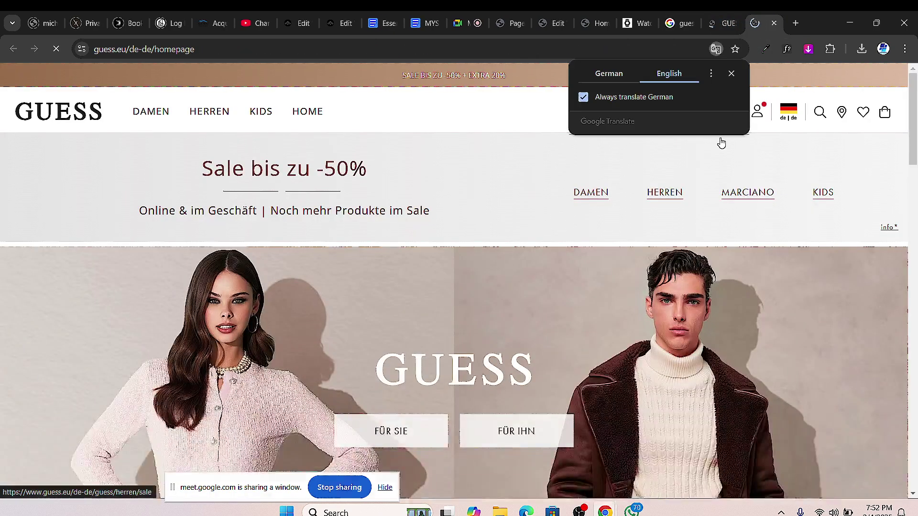
left_click(730, 75)
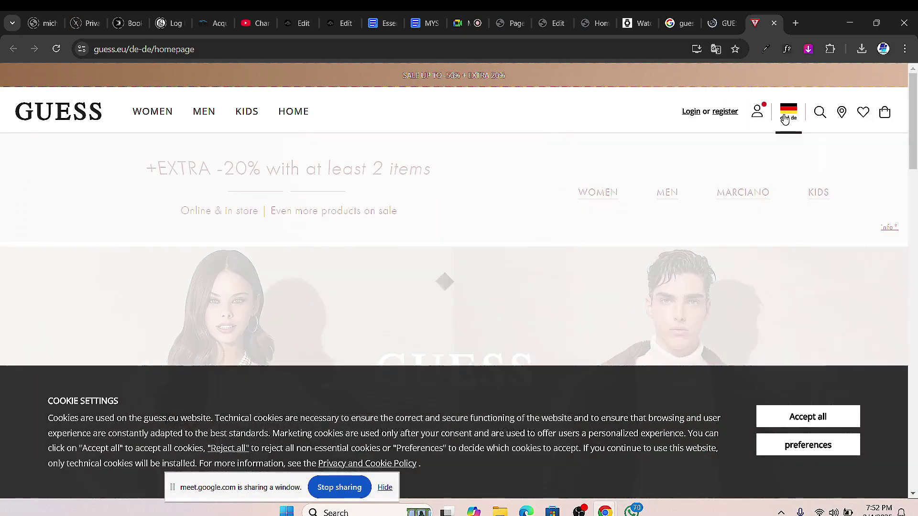
left_click(786, 118)
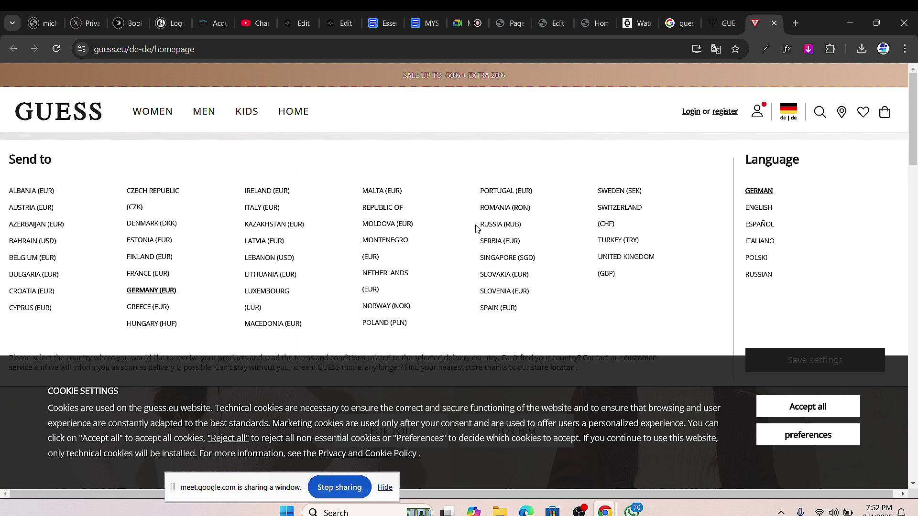
left_click(163, 54)
left_click(196, 49)
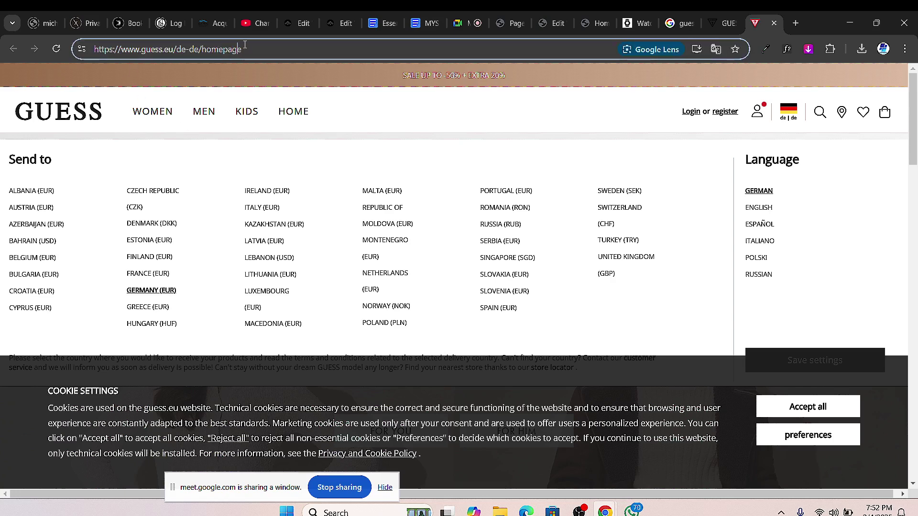
key("BackSpace")
key("BackSpace")
key("BackSpace")
key("BackSpace")
key("BackSpace")
key("BackSpace")
key("BackSpace")
key("BackSpace")
key("BackSpace")
key("BackSpace")
key("BackSpace")
key("BackSpace")
key("BackSpace")
key("BackSpace")
key("BackSpace")
key("BackSpace")
key("BackSpace")
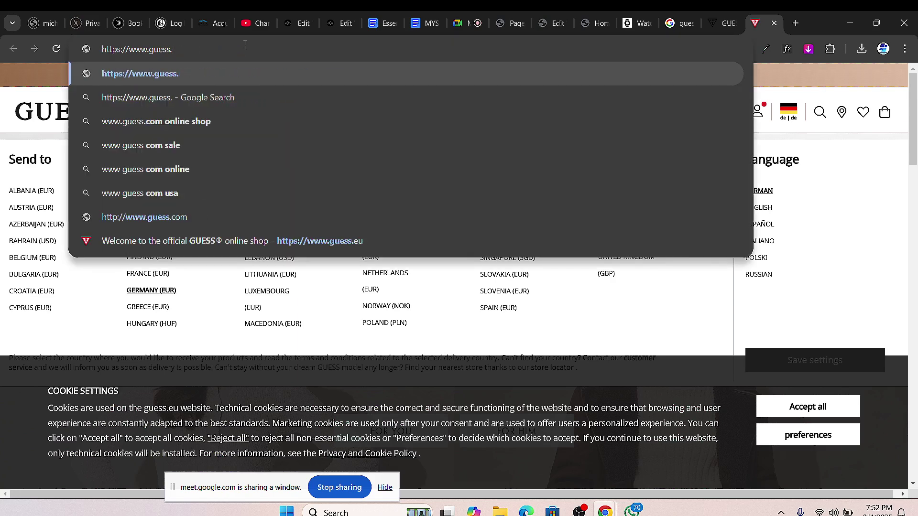
type("com")
key("Return")
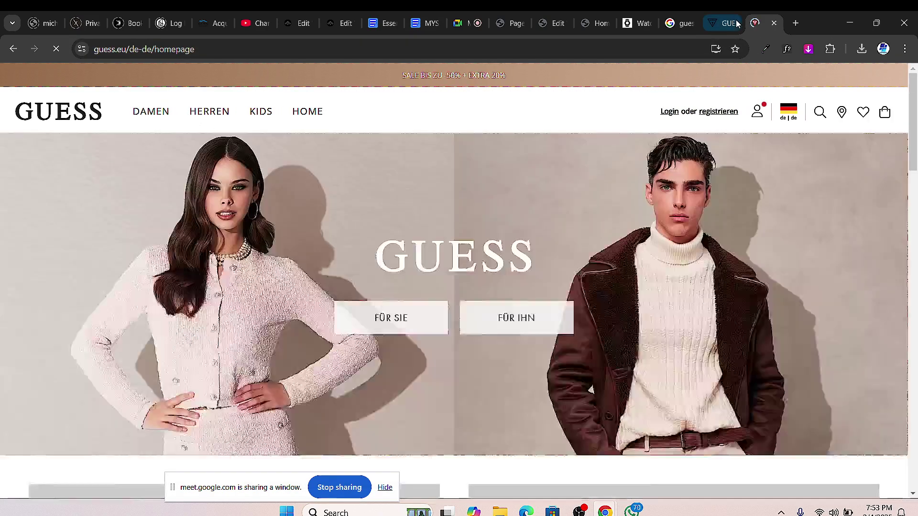
- Return to the Google results and search for "guess watches usa"
left_click(679, 23)
left_click(633, 23)
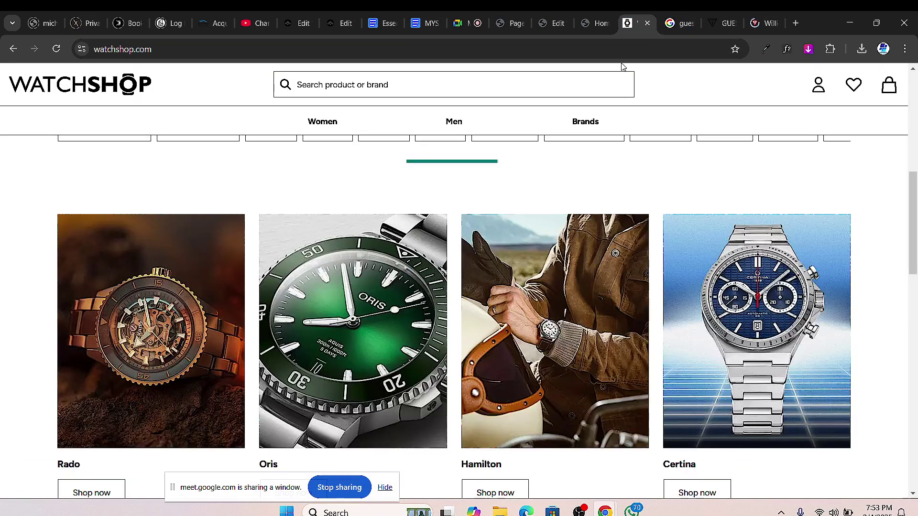
left_click(681, 23)
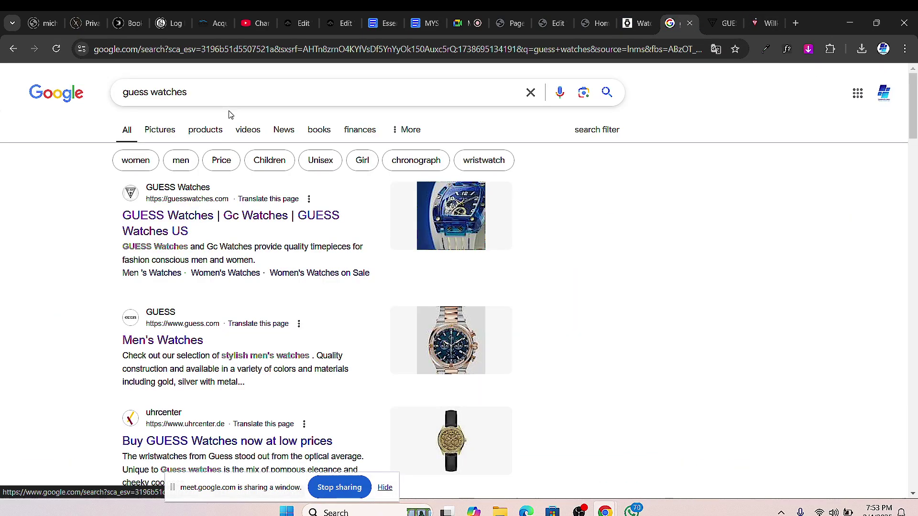
left_click(229, 93)
type("usa")
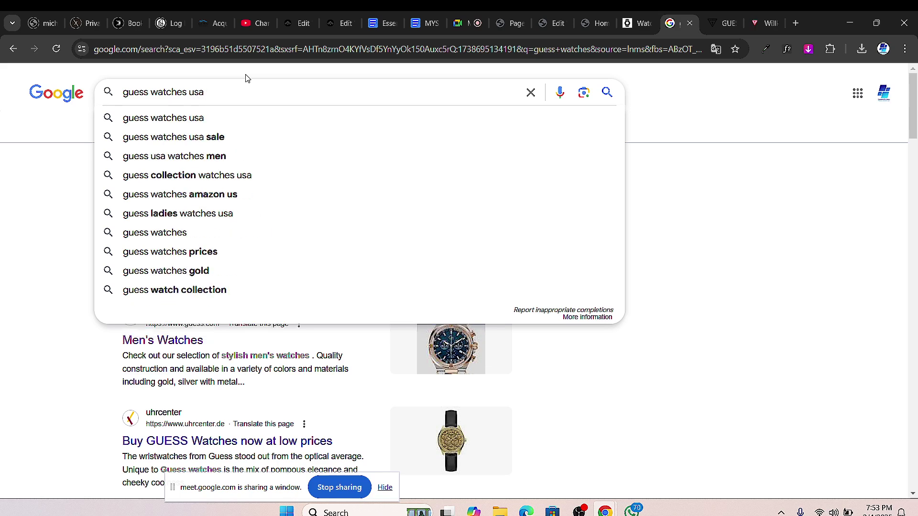
key("Return")
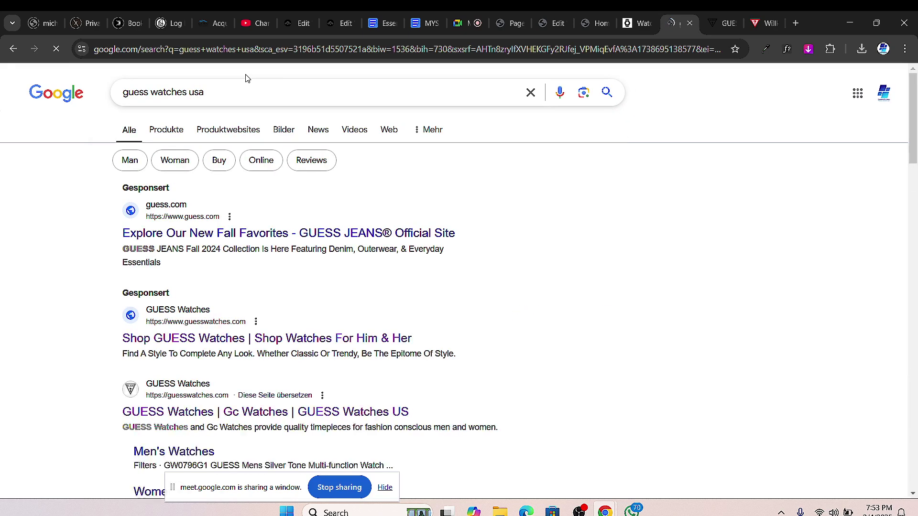
- Open the guess.com Men's Watches result from the search in a new tab
scroll(156, 356, "down", 3)
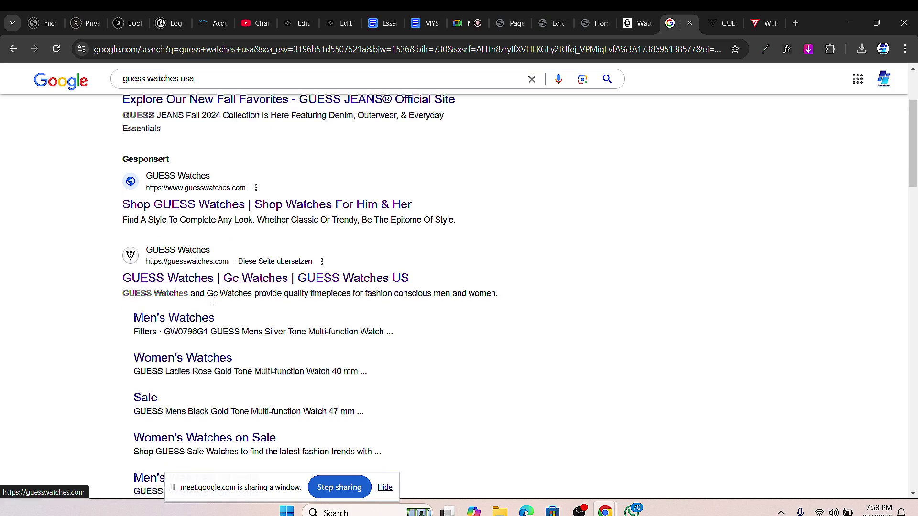
scroll(191, 301, "down", 5)
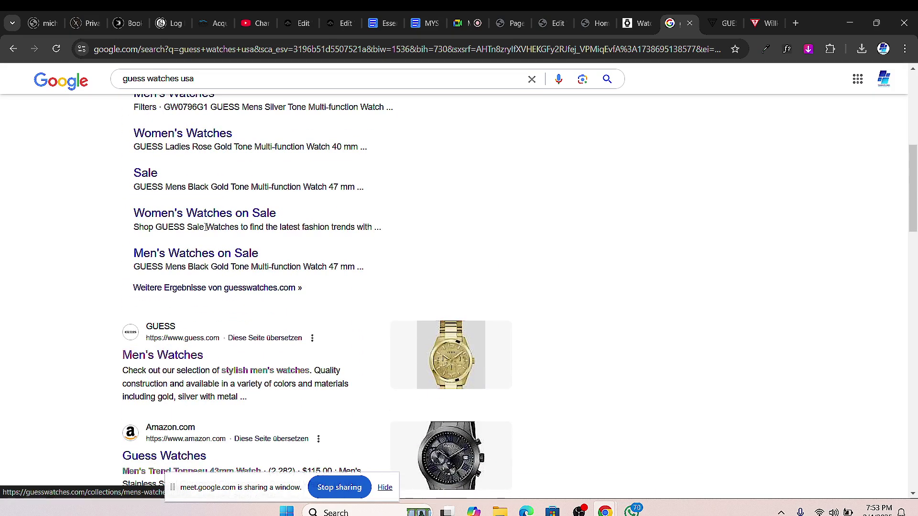
right_click(172, 356)
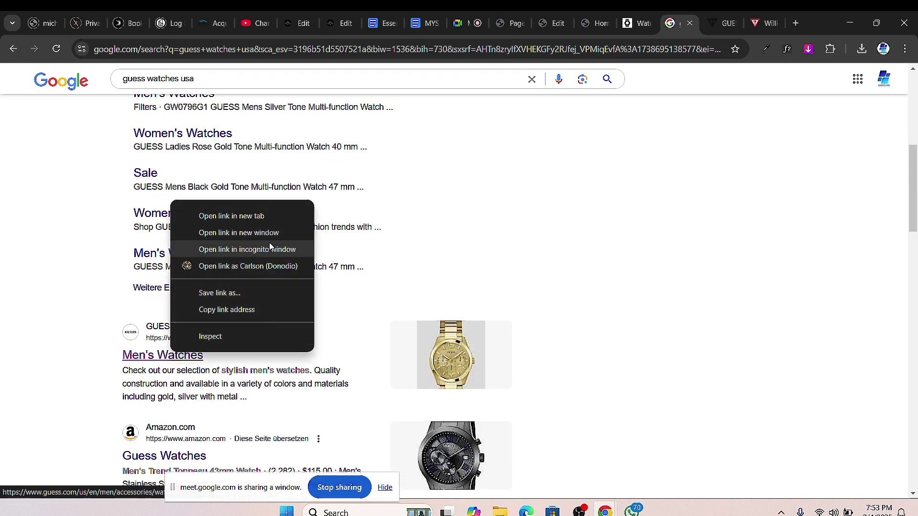
left_click(215, 213)
- Switch to the opened GUESS homepage, open its cookie preferences and confirm them with technical cookies only
left_click(763, 28)
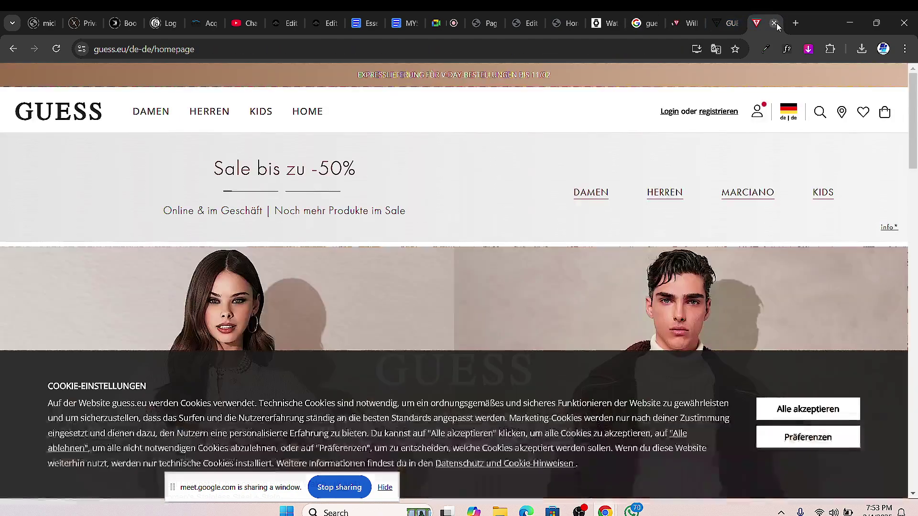
left_click(787, 447)
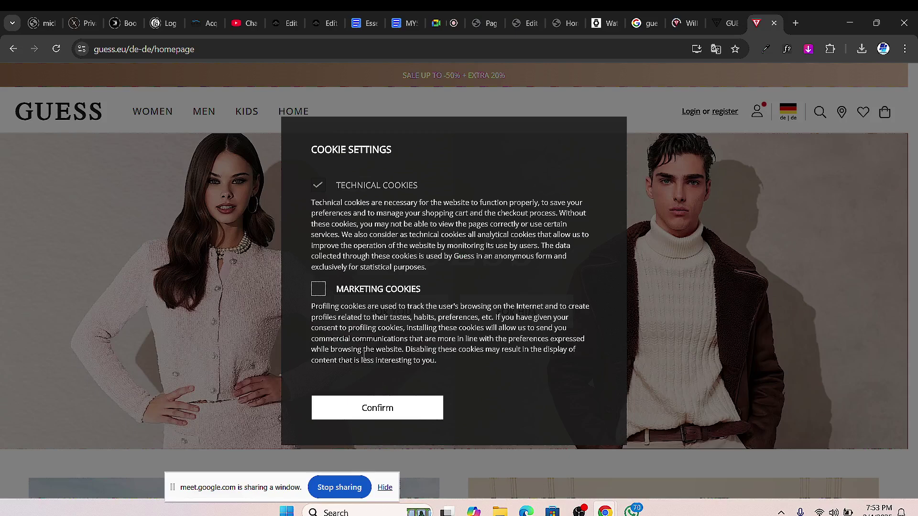
left_click(375, 410)
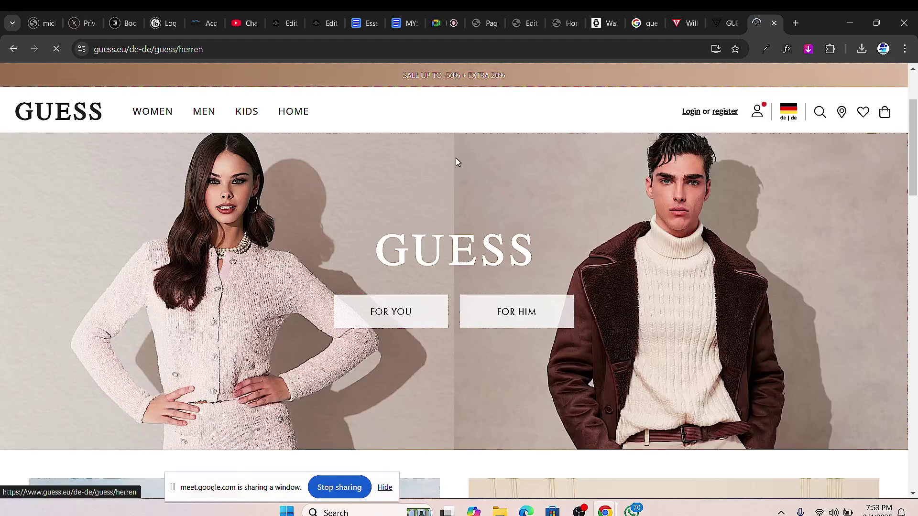
- Look over the GUESS Europe men's landing page, and close that site's tab
scroll(412, 245, "down", 9)
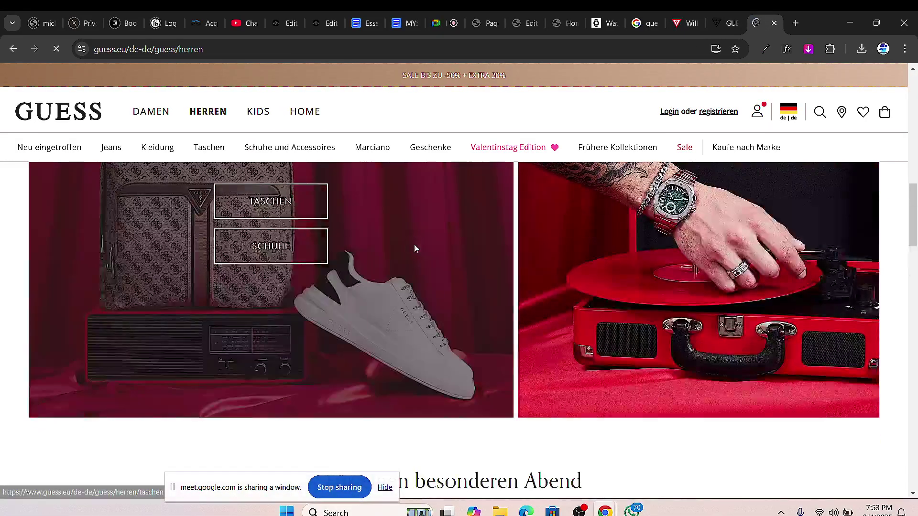
scroll(414, 245, "up", 5)
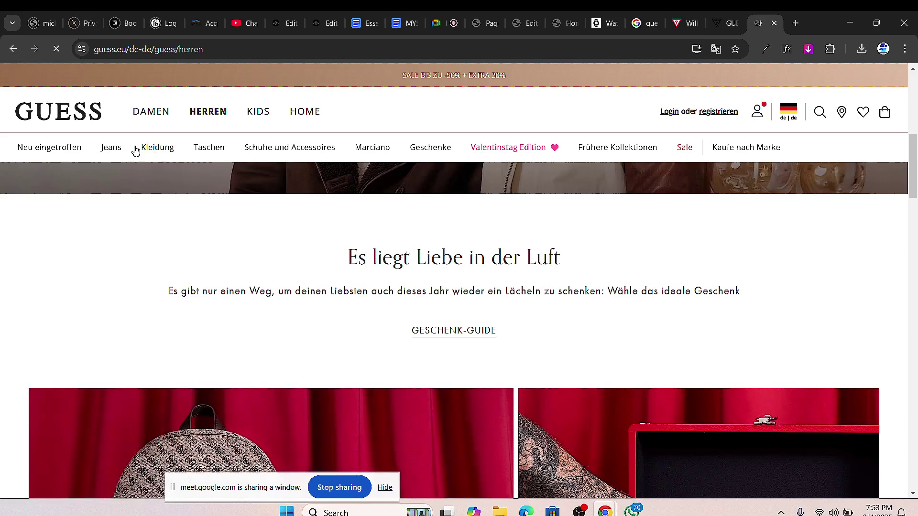
left_click(773, 23)
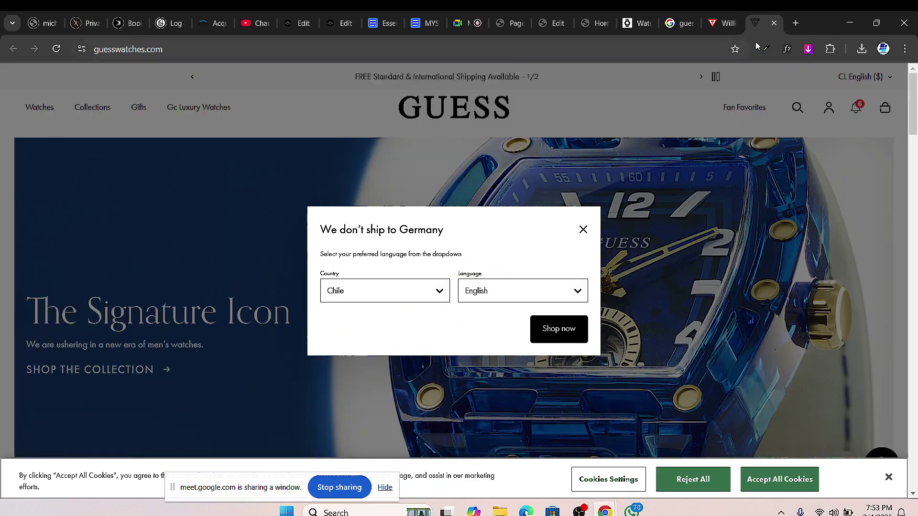
- Set the guesswatches.com country to United States, enter the store and reject all cookies
left_click(411, 299)
scroll(414, 342, "down", 10)
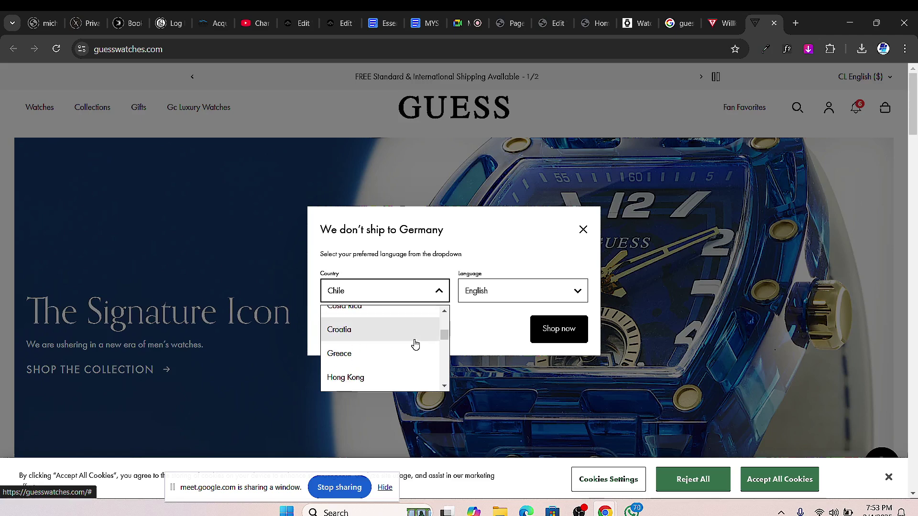
scroll(415, 348, "down", 7)
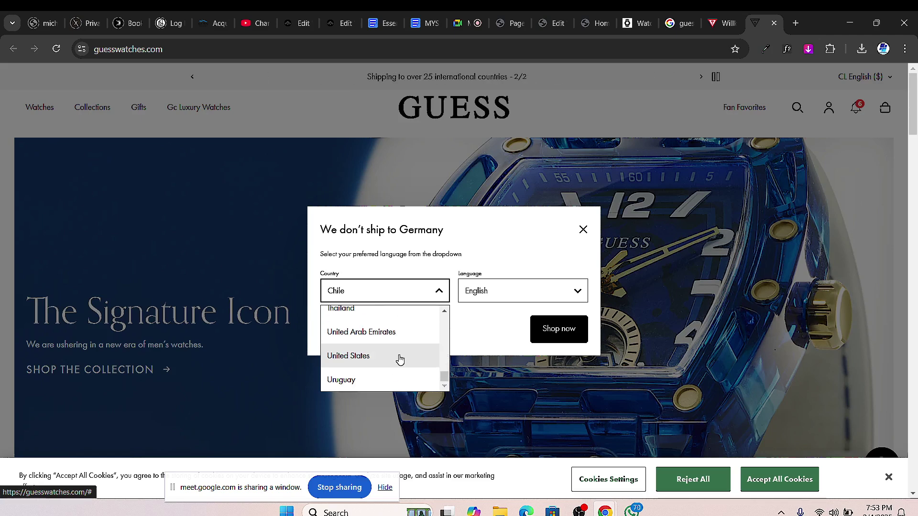
left_click(397, 356)
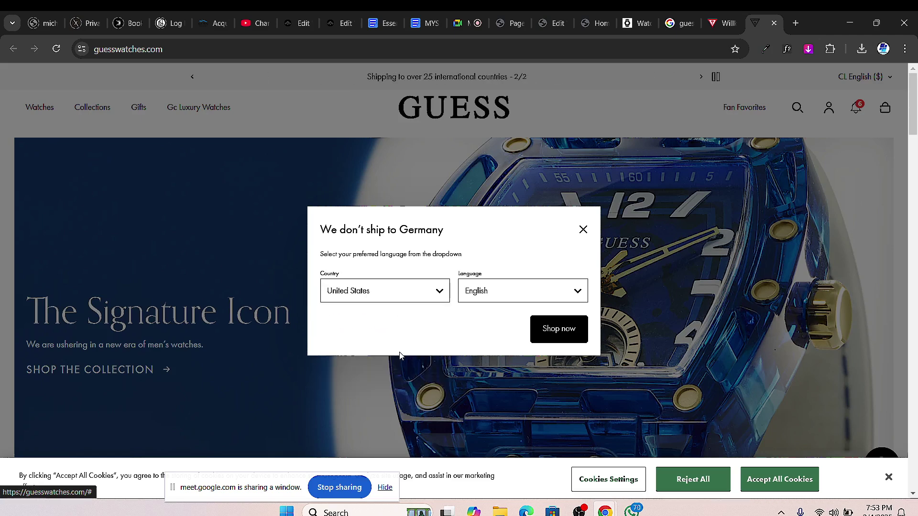
left_click(560, 330)
left_click(693, 479)
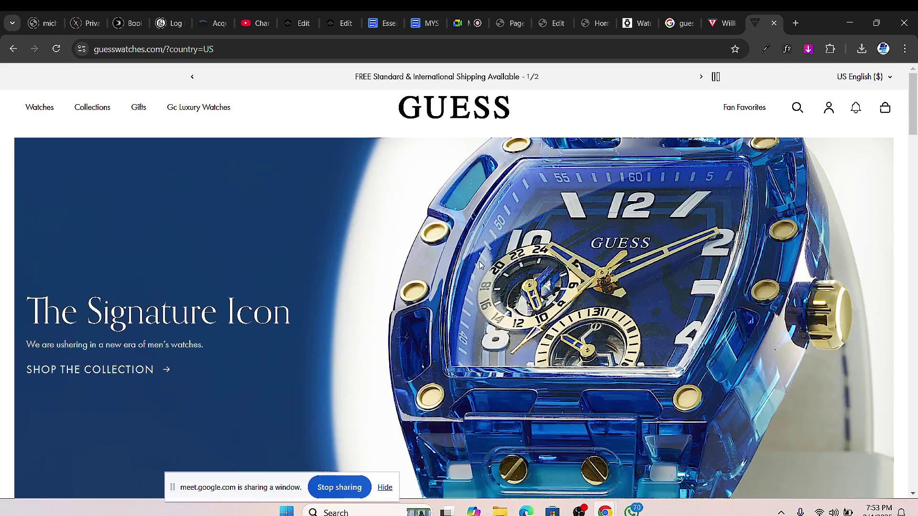
- Examine the GUESS Watches home page's hero banner, featured watch tiles and New Arrivals section
scroll(401, 267, "down", 6)
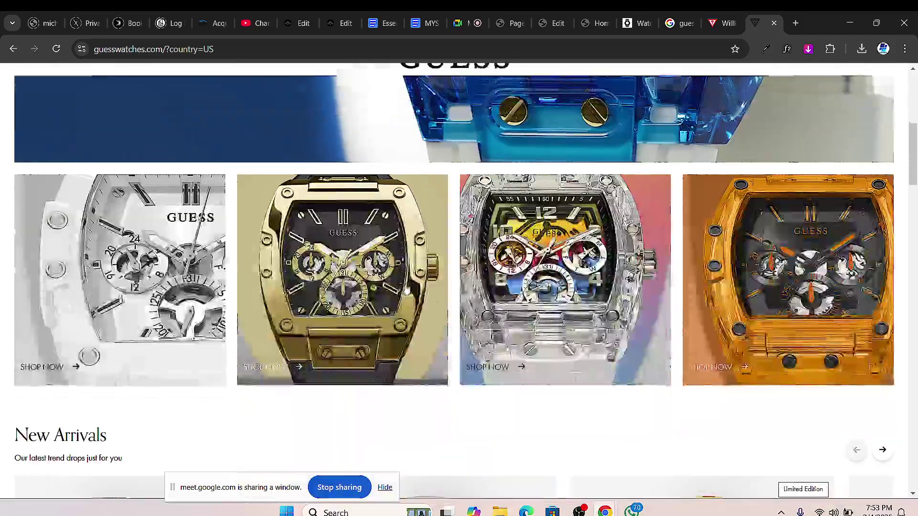
scroll(341, 287, "down", 7)
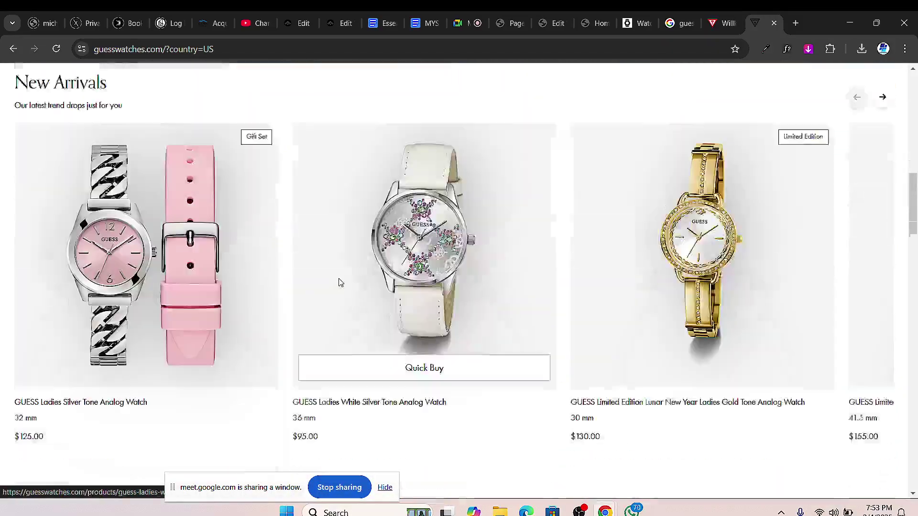
scroll(342, 285, "up", 7)
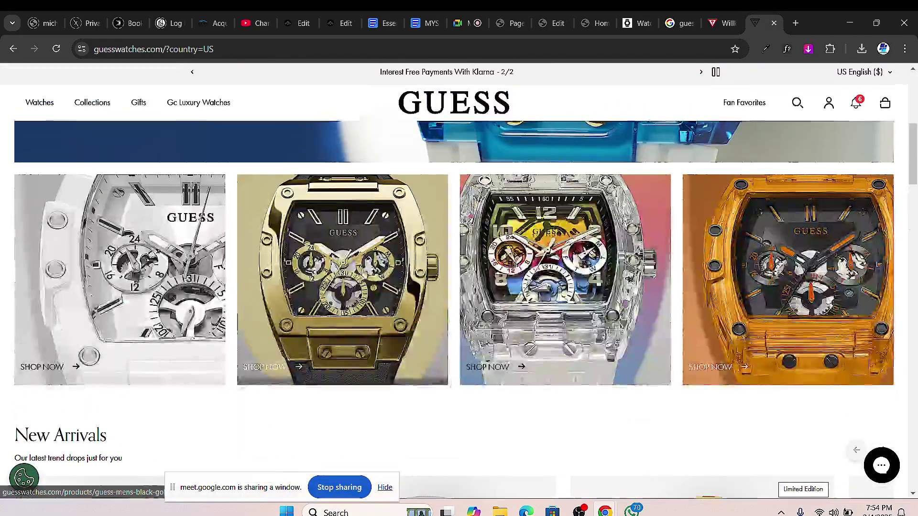
scroll(382, 268, "up", 6)
scroll(382, 269, "up", 1)
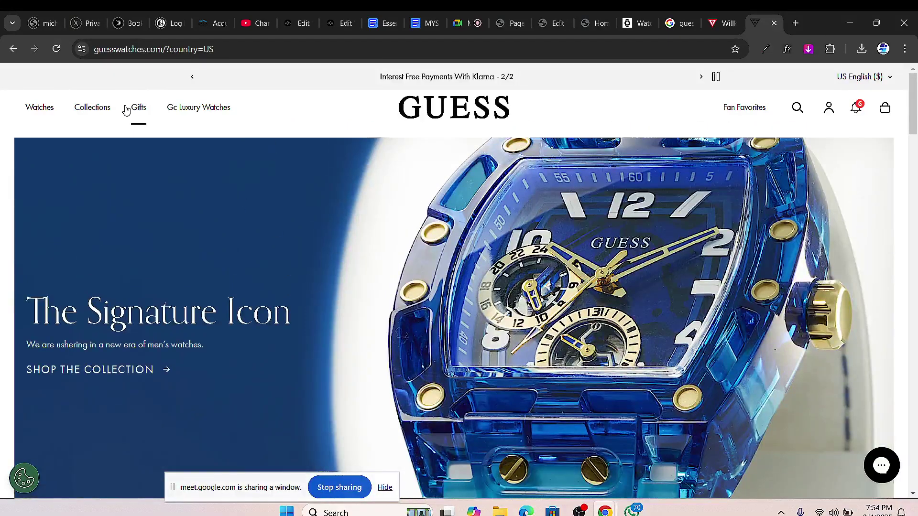
- Open the men's Gold watches collection and examine its product grid layout
left_click(46, 110)
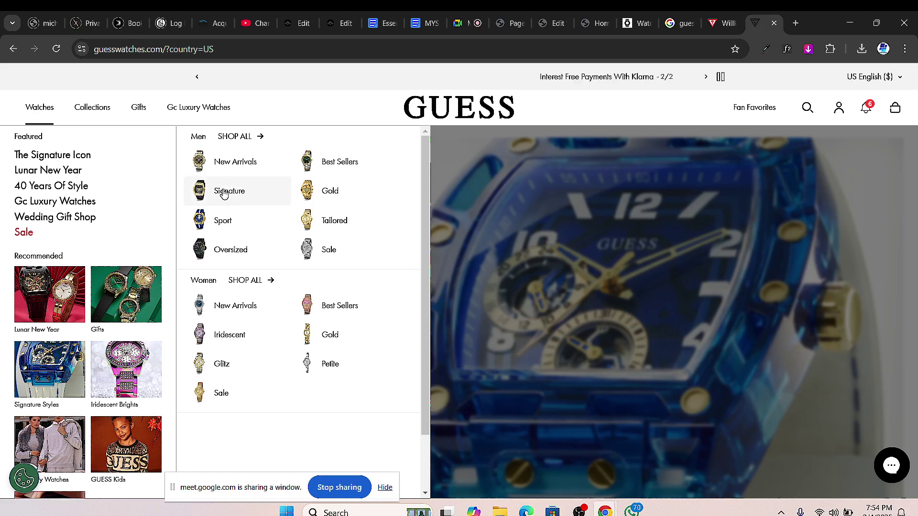
left_click(342, 192)
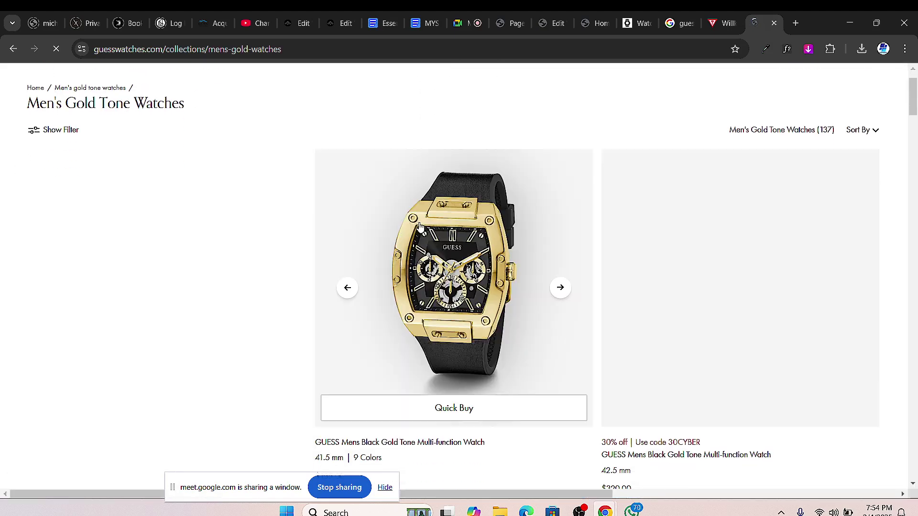
scroll(248, 320, "down", 2)
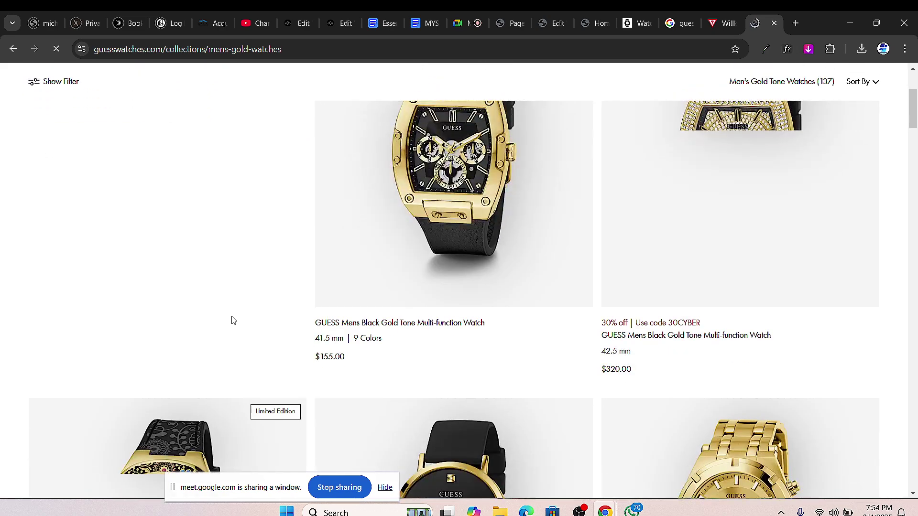
scroll(287, 310, "down", 5)
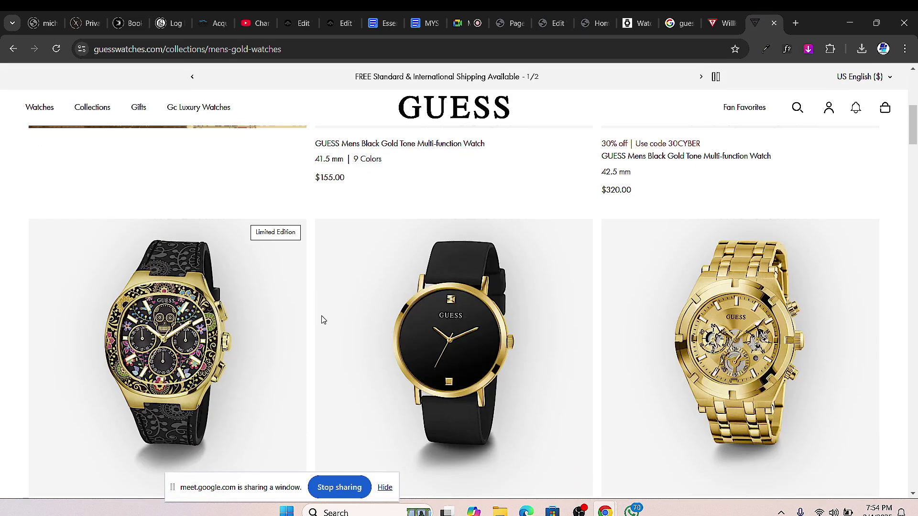
scroll(340, 315, "down", 2)
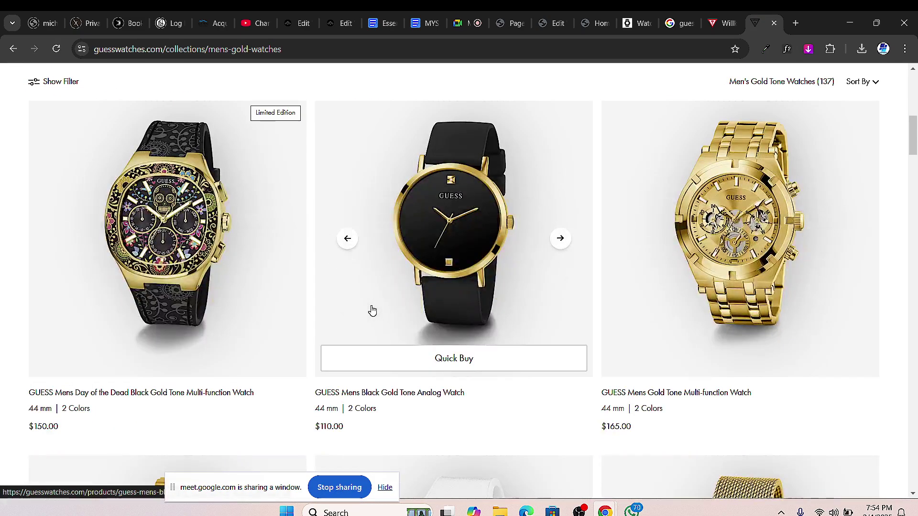
- Close the GUESS Watches, adjacent reference and Google results tabs, and switch to the store's Home page preview
left_click(774, 23)
left_click(773, 24)
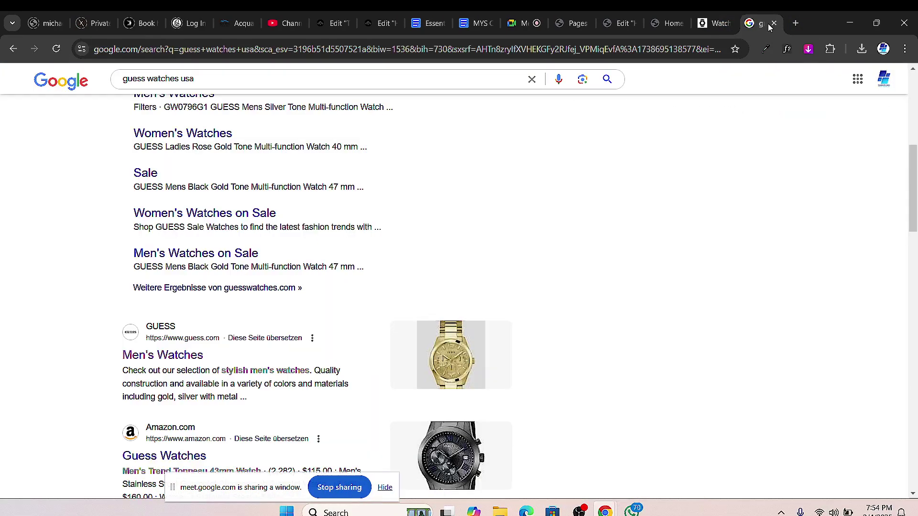
left_click(774, 23)
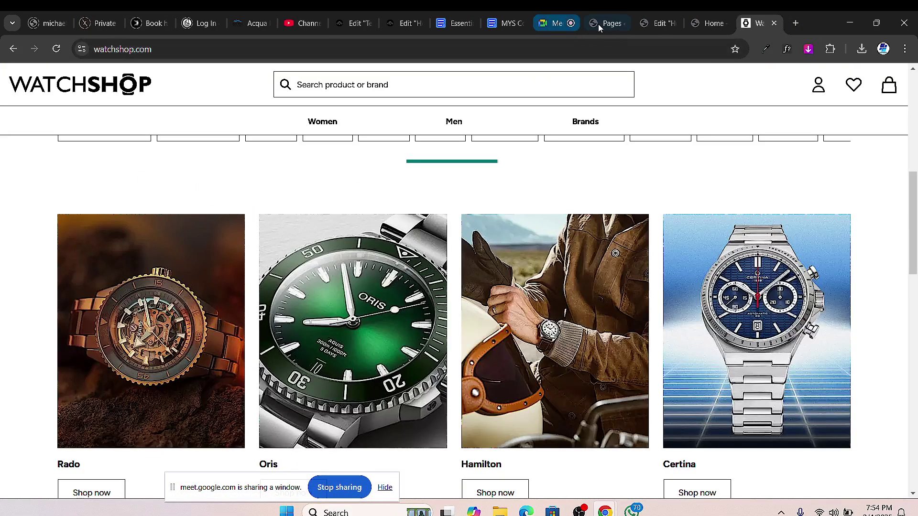
left_click(599, 24)
left_click(655, 24)
left_click(723, 29)
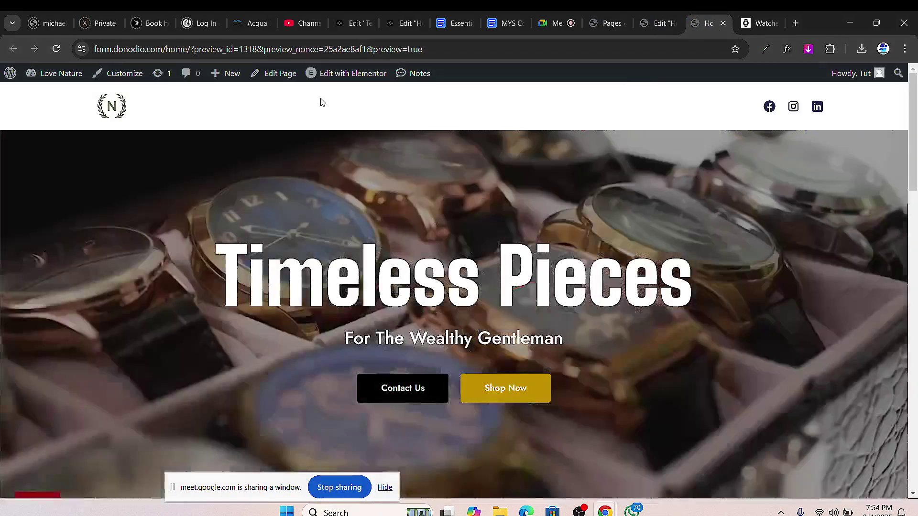
- Review the Home page preview from the Timeless Pieces hero through the Featured Collections and category tiles to the footer
scroll(292, 292, "down", 5)
scroll(297, 284, "up", 5)
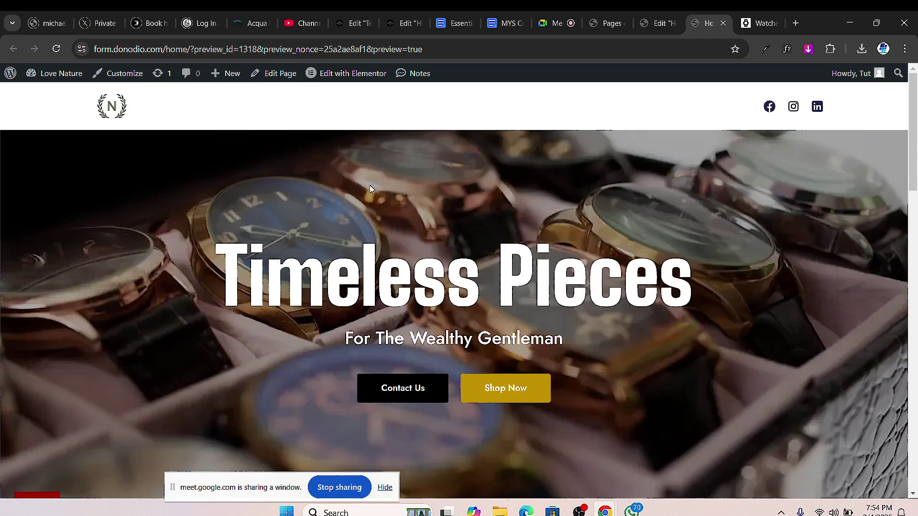
scroll(603, 183, "down", 5)
scroll(603, 171, "up", 5)
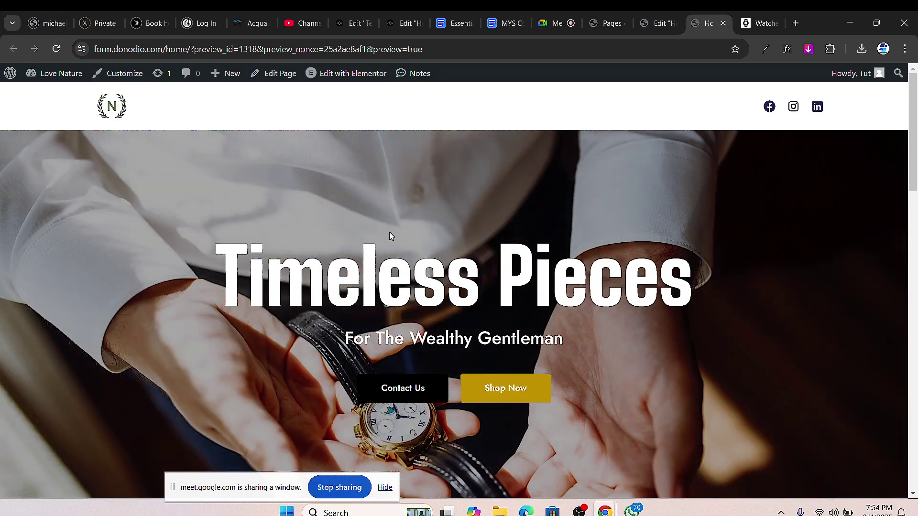
scroll(389, 235, "down", 20)
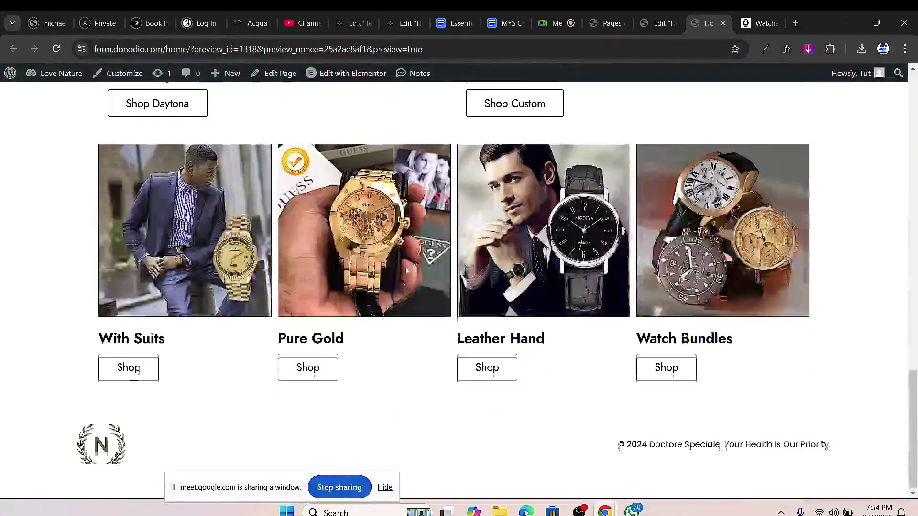
scroll(407, 274, "up", 3)
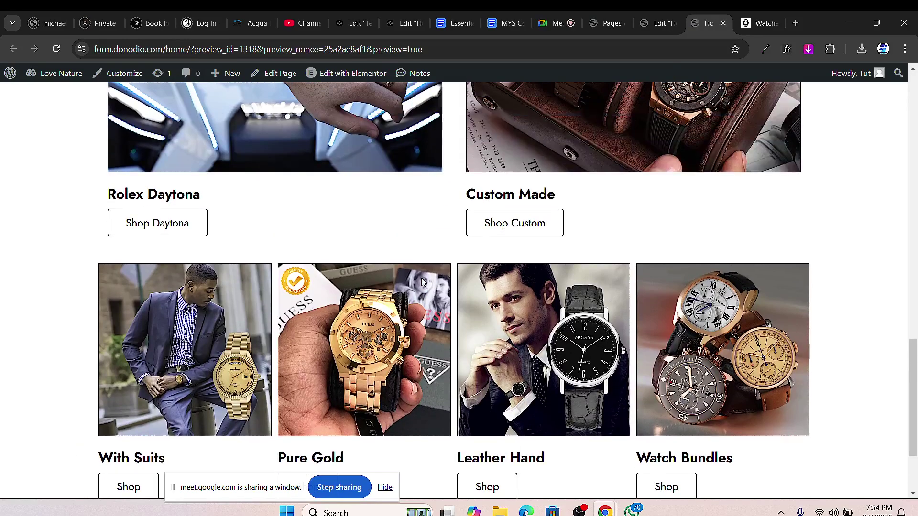
scroll(423, 287, "up", 8)
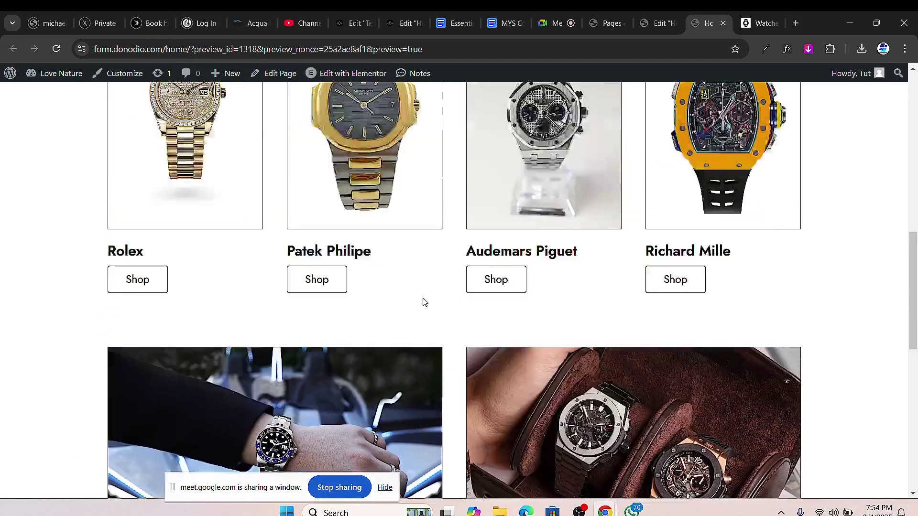
scroll(423, 303, "up", 6)
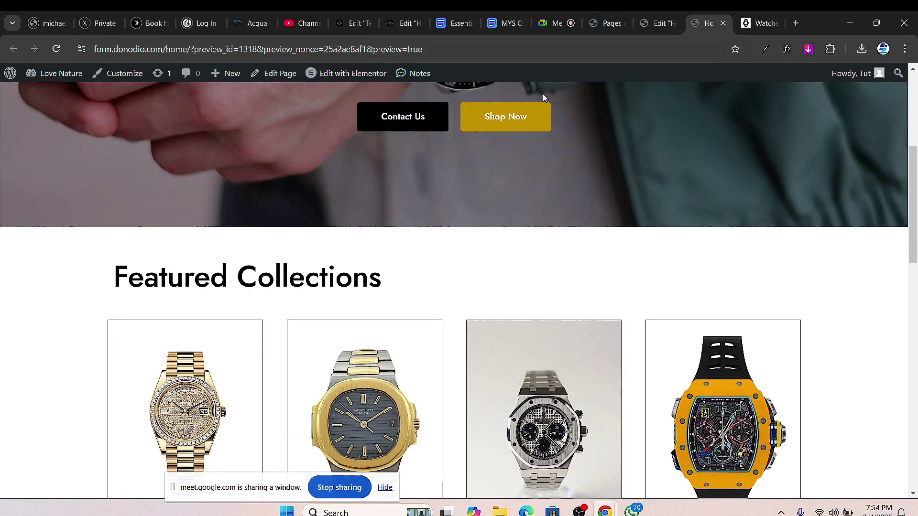
- Switch to the WordPress Pages list and reload it to check the publication status of the site's pages
left_click(660, 23)
left_click(607, 23)
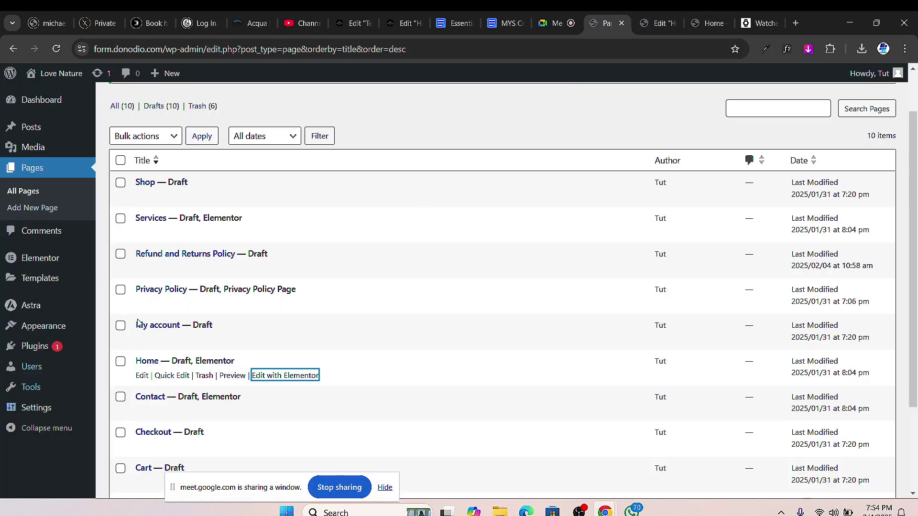
scroll(138, 324, "down", 3)
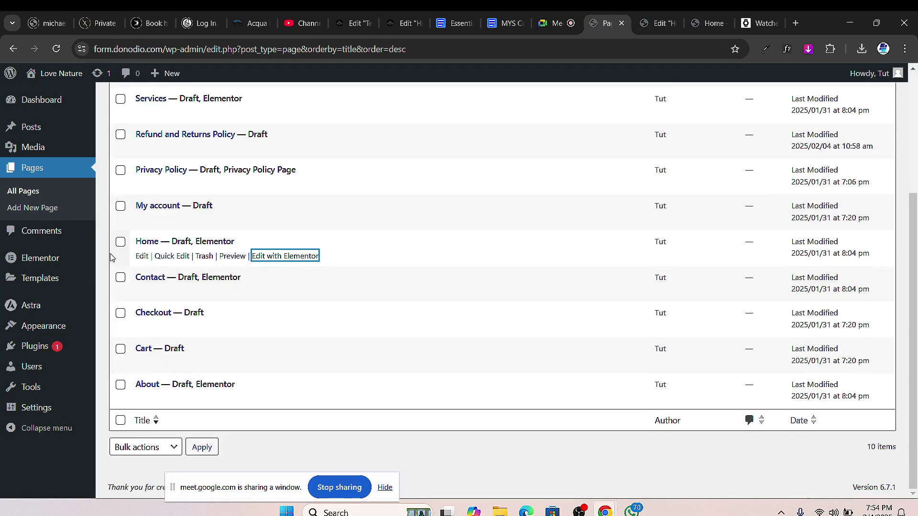
left_click(56, 49)
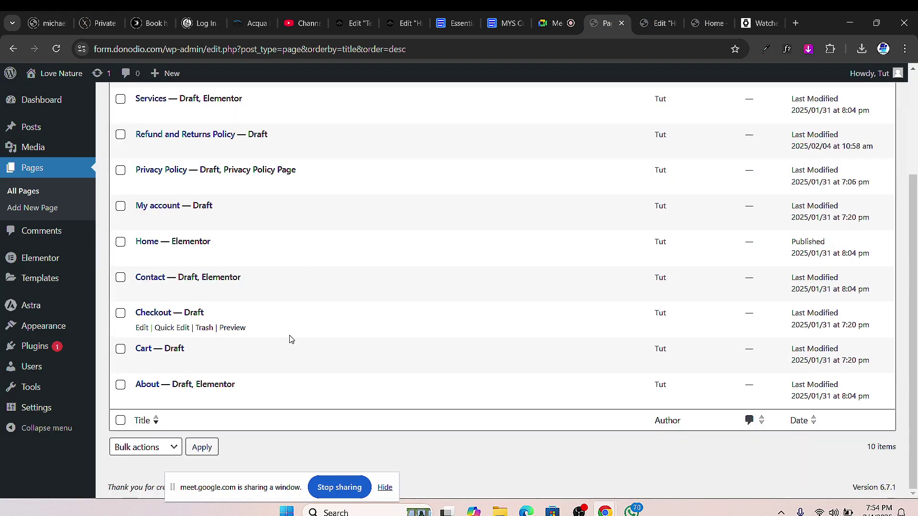
scroll(277, 389, "up", 3)
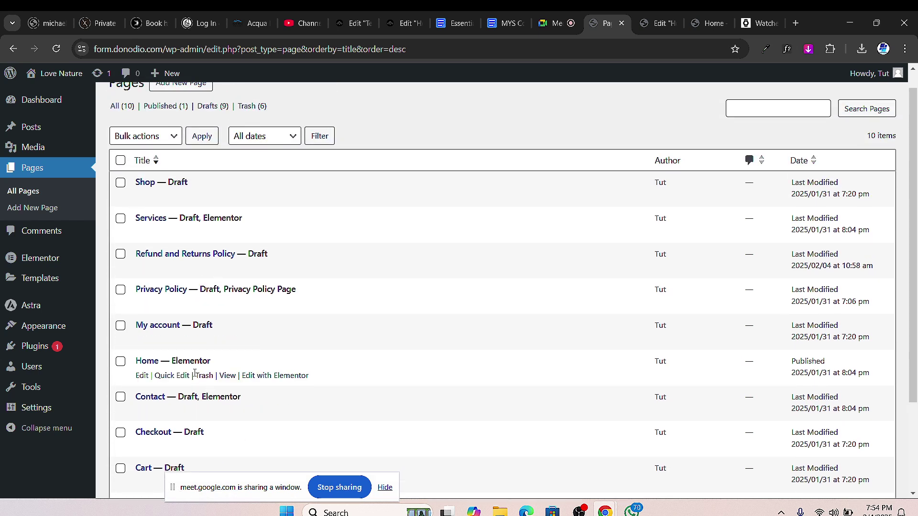
scroll(194, 374, "down", 1)
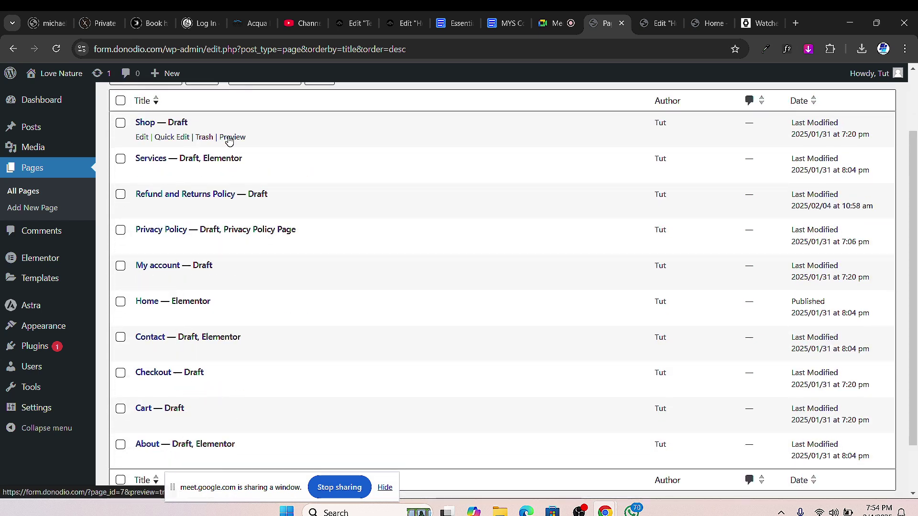
- Open the draft Shop page for editing in a new tab and publish it
right_click(142, 139)
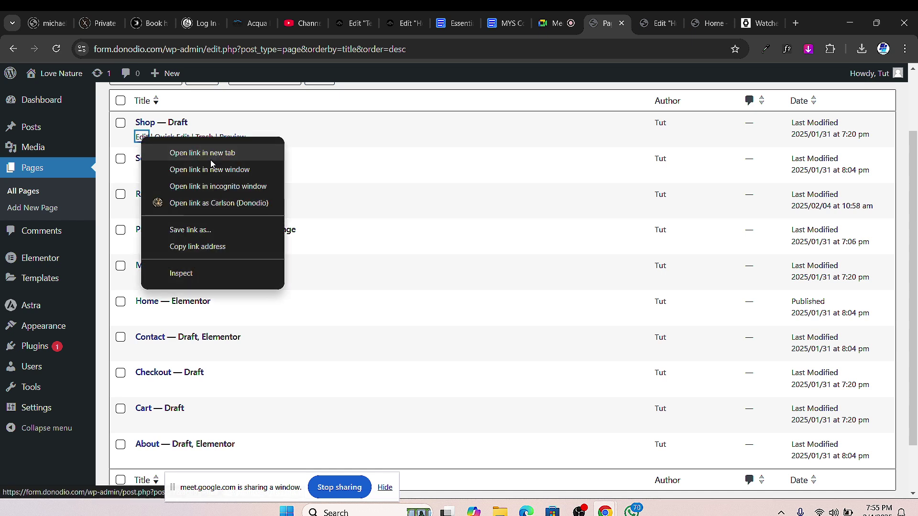
left_click(218, 153)
left_click(619, 23)
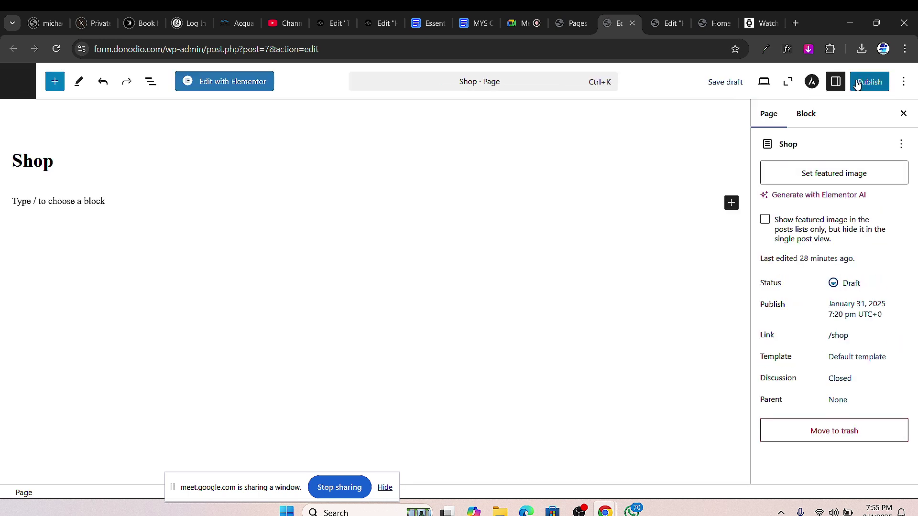
left_click(872, 82)
left_click(868, 81)
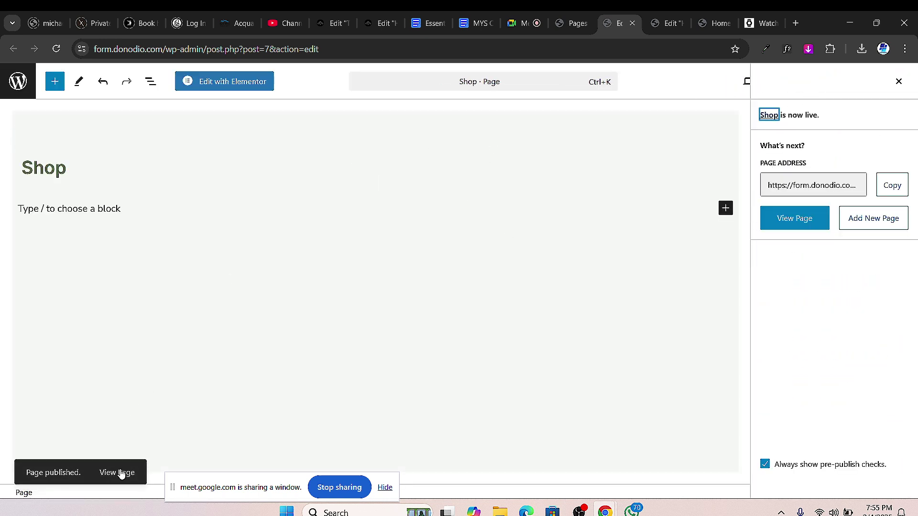
- View the published Shop page in a new tab
right_click(121, 473)
left_click(176, 331)
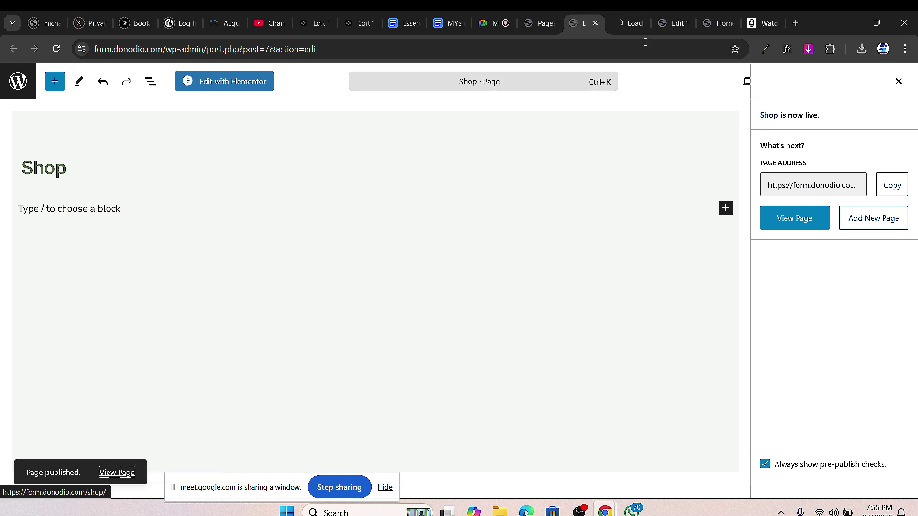
left_click(618, 27)
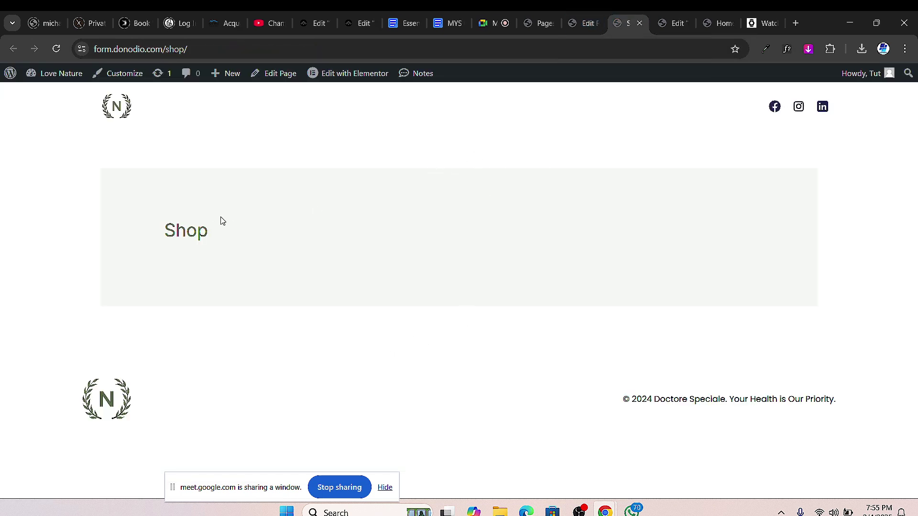
- Close the Shop page's editor tab and open the installed plugins list from the Pages admin tab
left_click(581, 26)
left_click(596, 22)
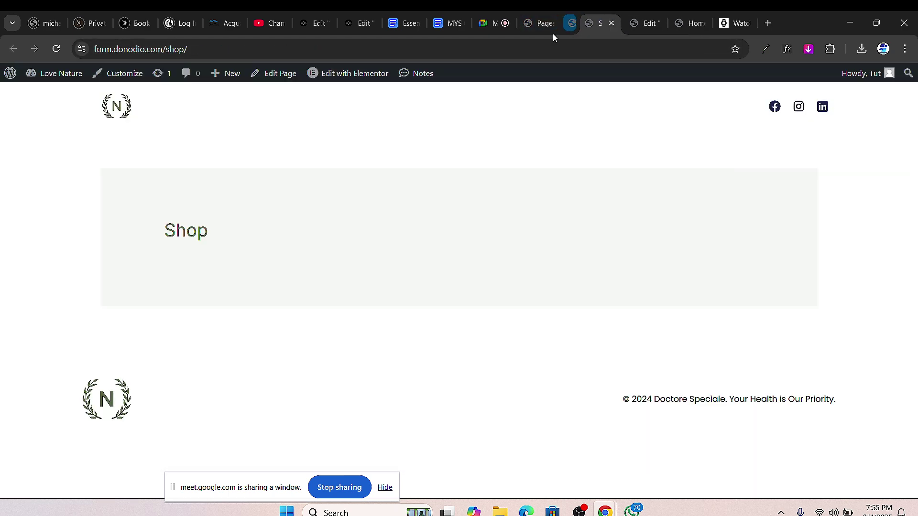
left_click(538, 23)
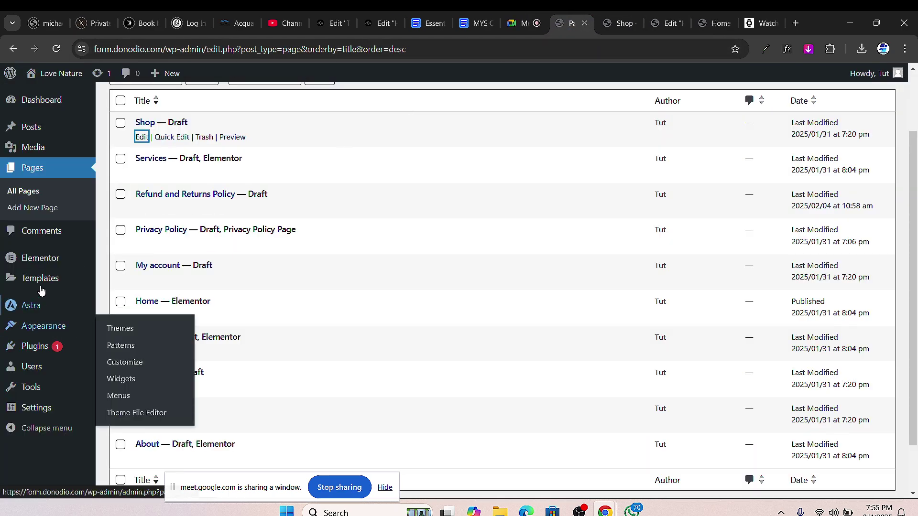
mouse_move(37, 355)
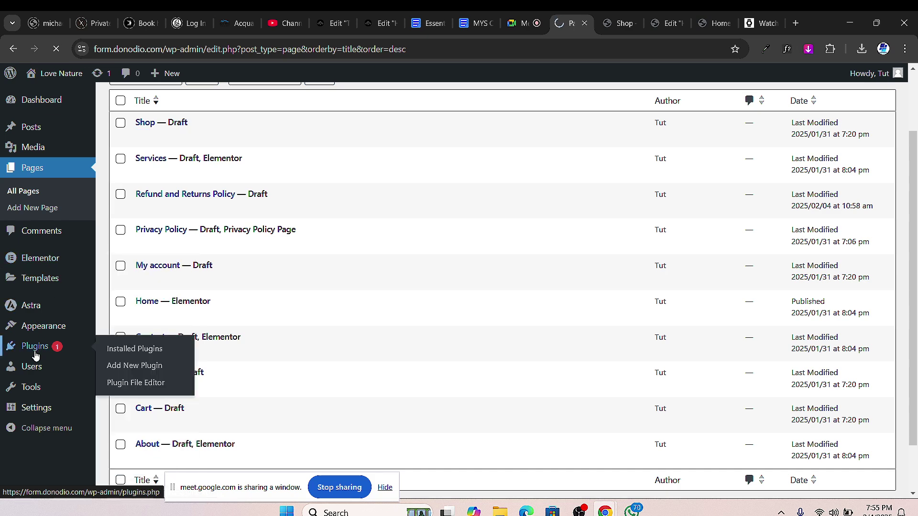
scroll(229, 323, "down", 5)
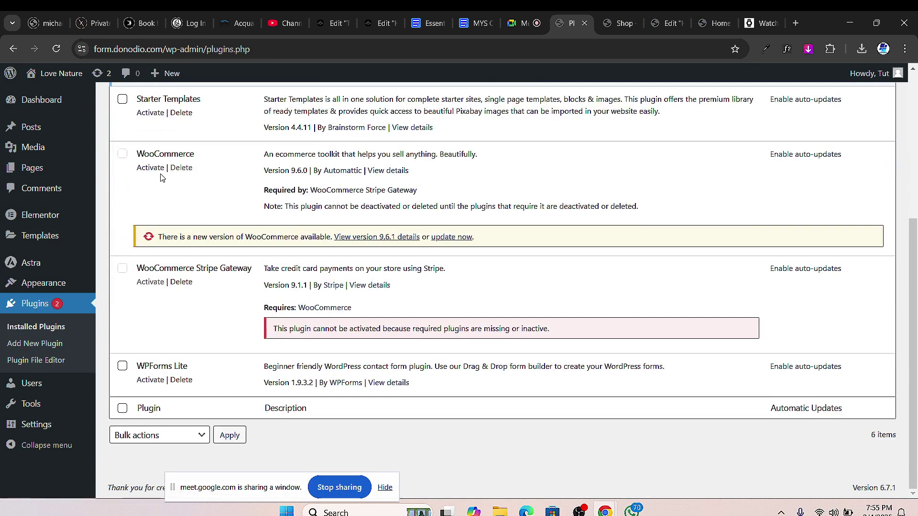
- Activate the Starter Templates and WPForms Lite plugins together with a bulk action
scroll(144, 168, "up", 1)
left_click(134, 170)
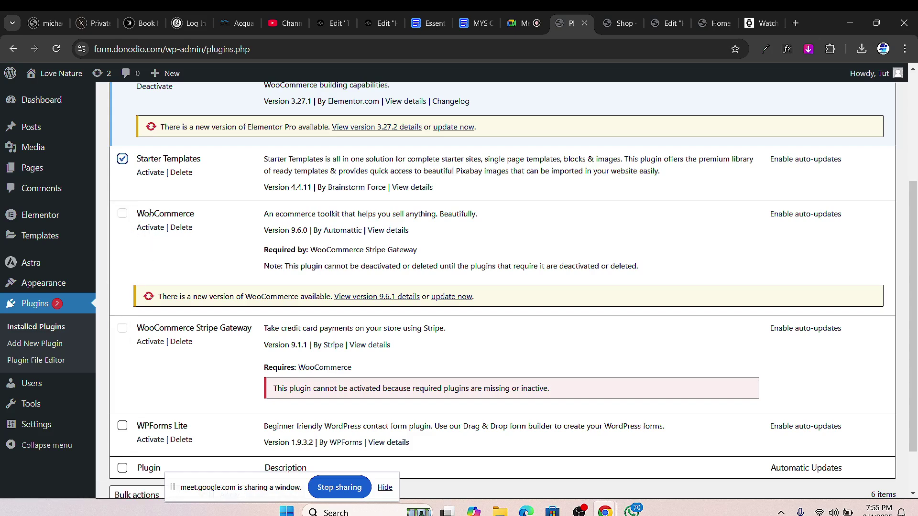
scroll(134, 397, "down", 1)
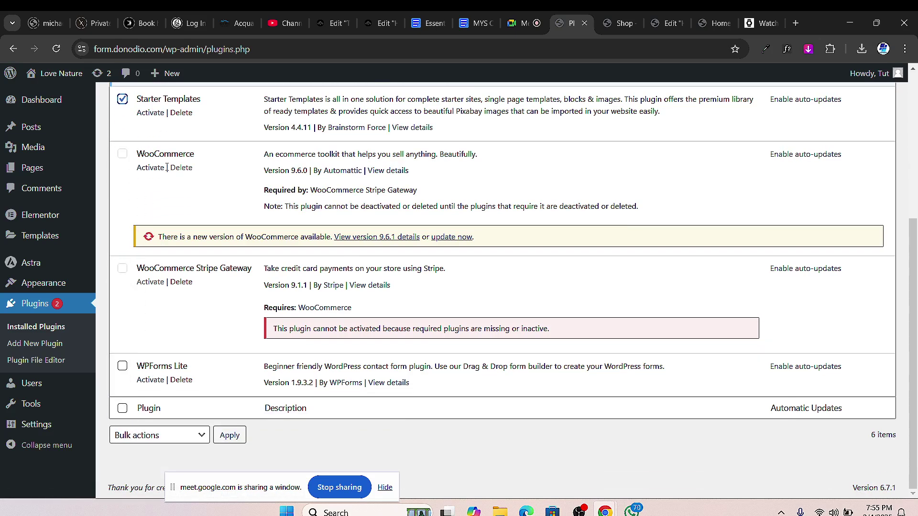
left_click(163, 443)
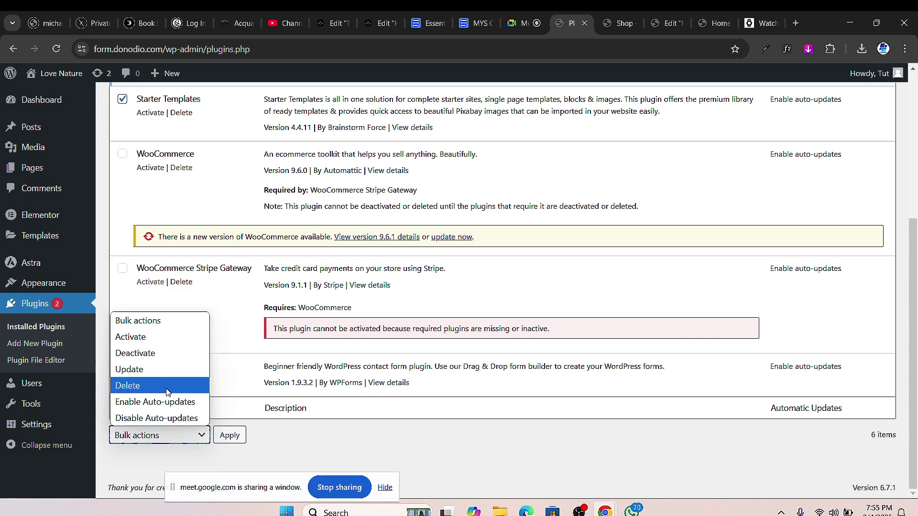
left_click(161, 337)
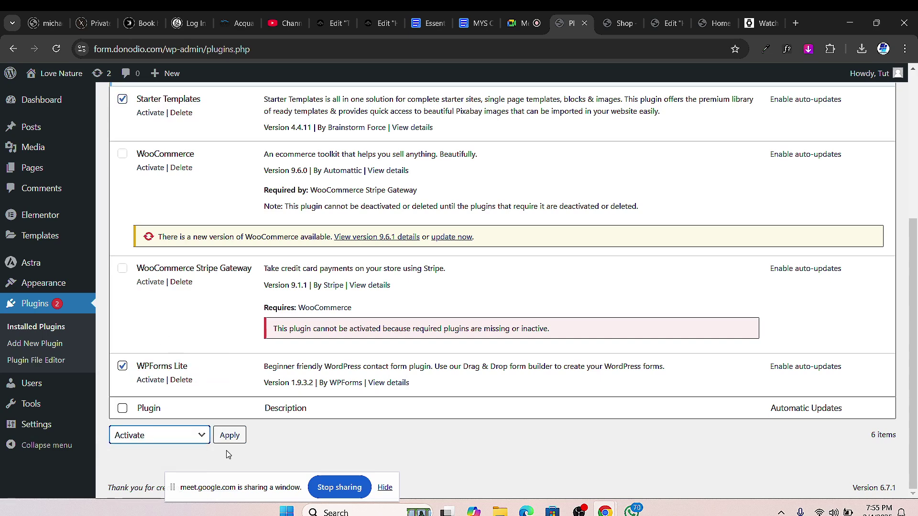
left_click(229, 436)
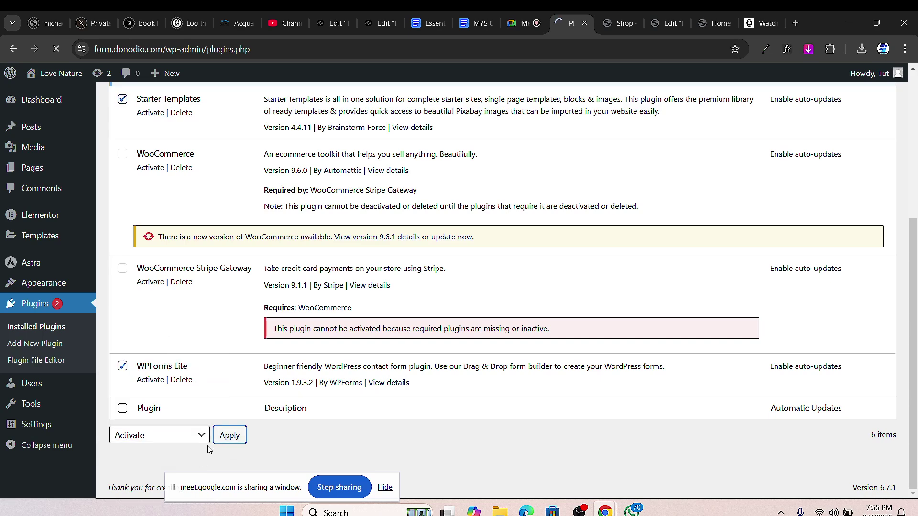
- Activate the WooCommerce plugin and the WooCommerce Stripe Gateway plugin that depends on it
scroll(188, 314, "down", 3)
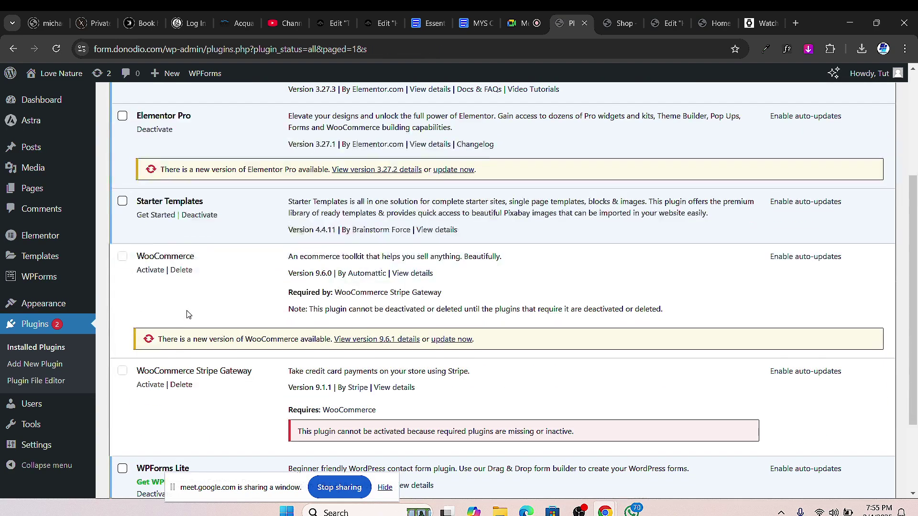
left_click(147, 271)
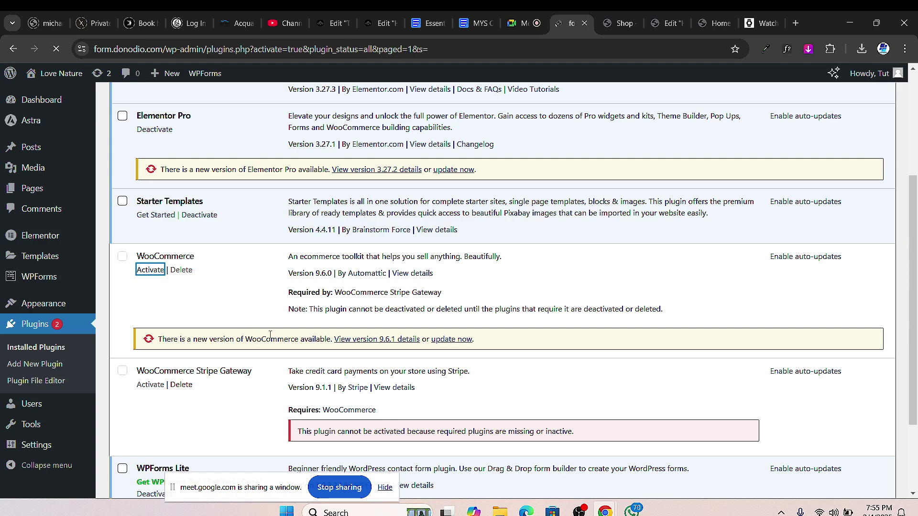
scroll(377, 138, "down", 5)
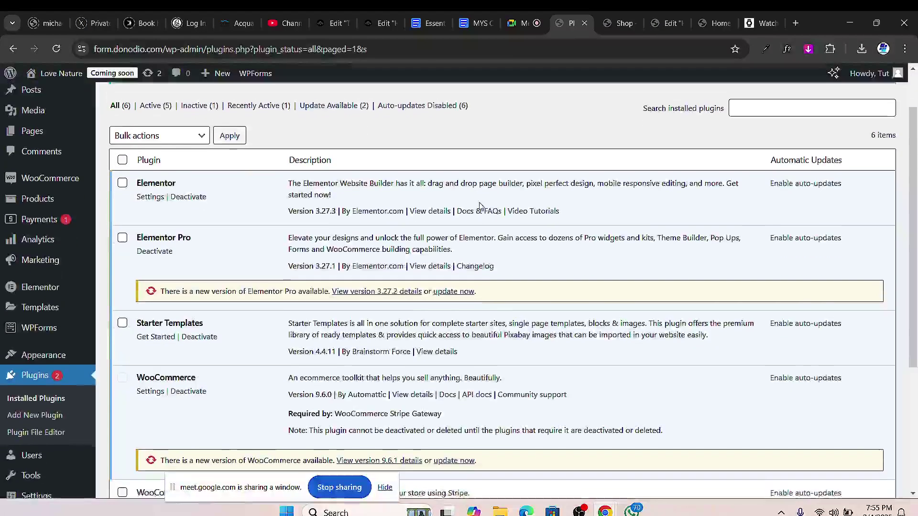
left_click(153, 304)
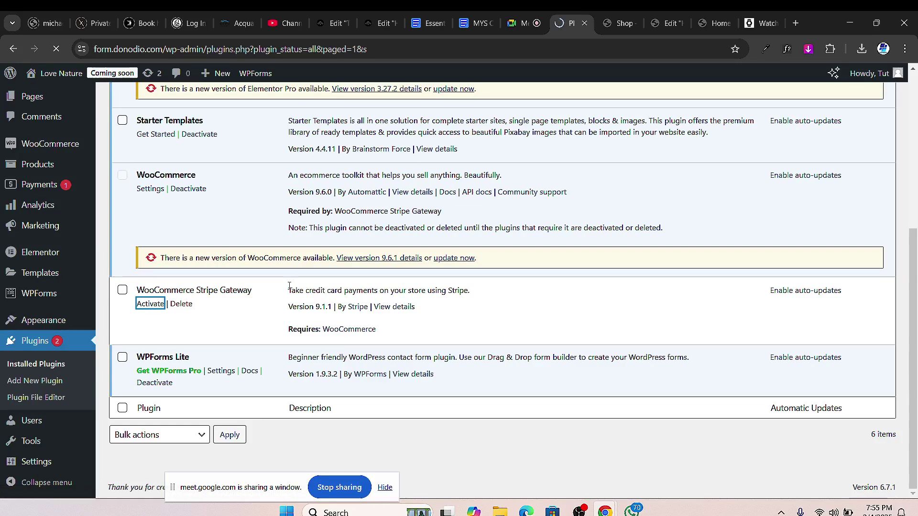
- Update the WooCommerce plugin to version 9.6.1
scroll(242, 286, "down", 5)
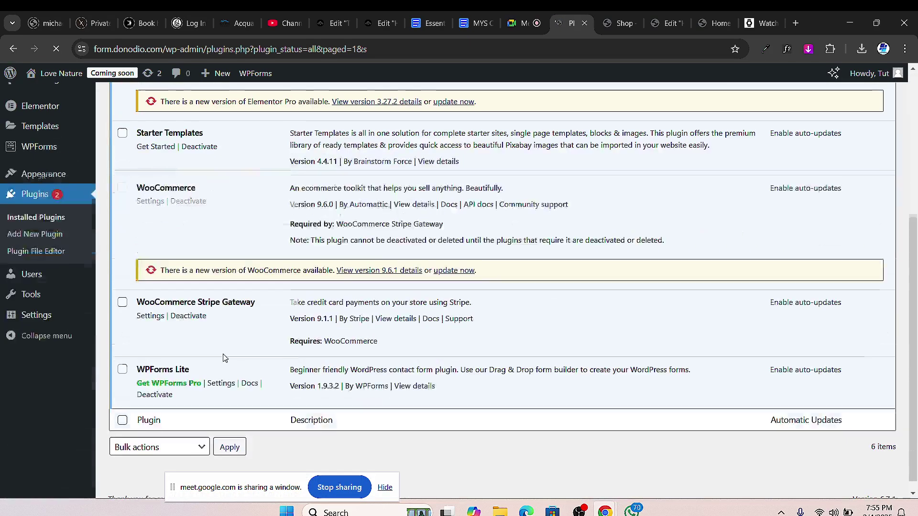
left_click(439, 279)
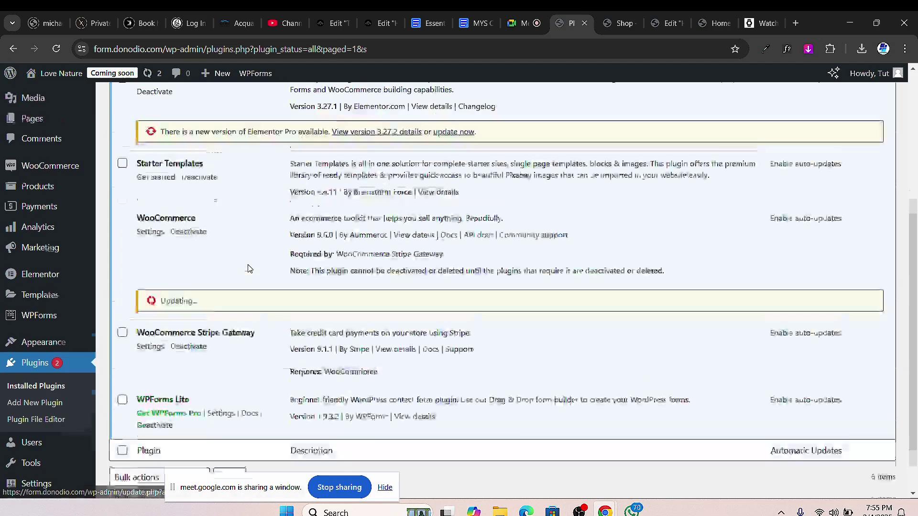
scroll(241, 284, "down", 1)
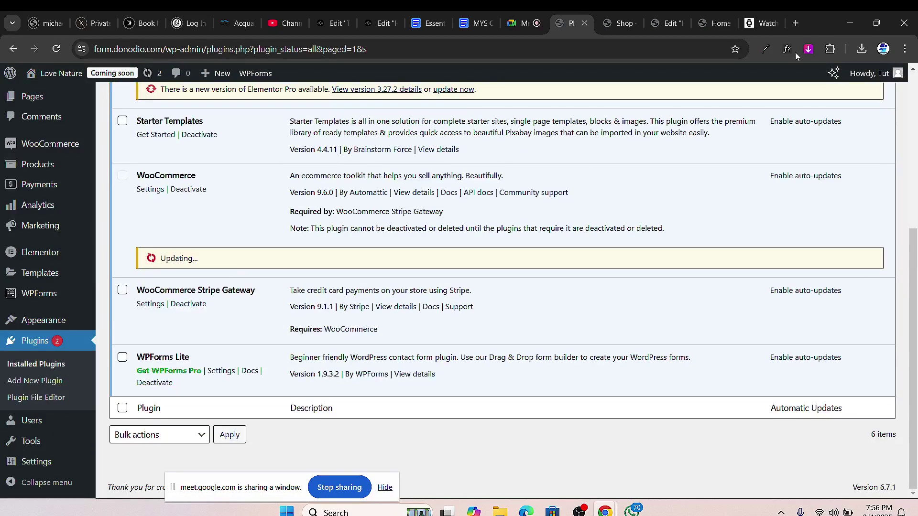
- Reload the Home page preview and review its hero and watch brand sections with the plugins active
left_click(713, 27)
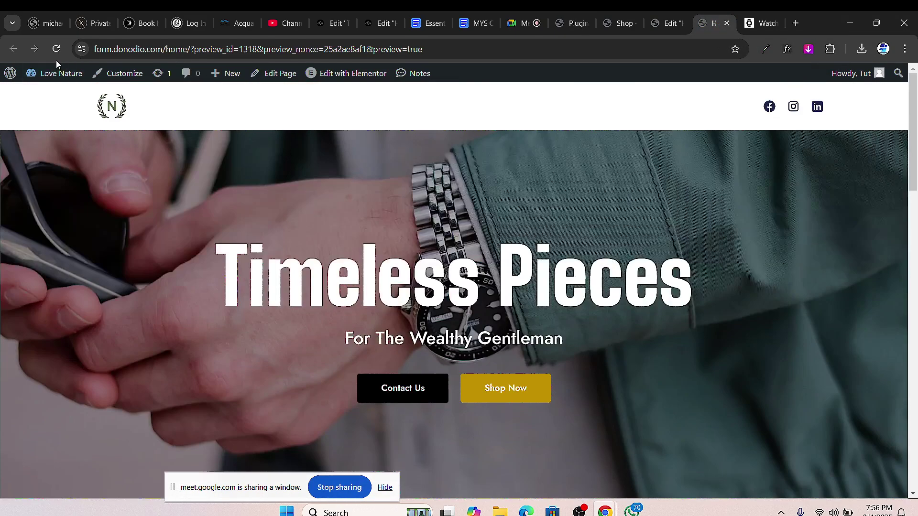
left_click(56, 49)
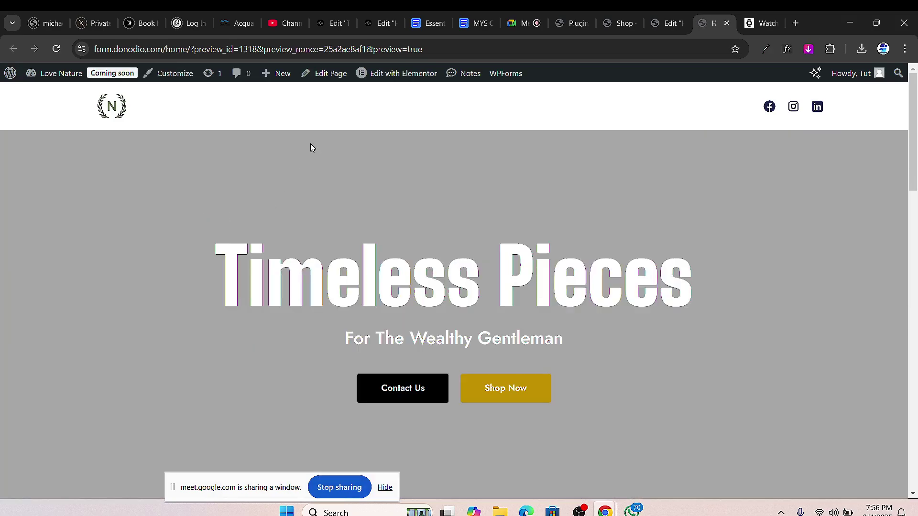
scroll(299, 138, "down", 15)
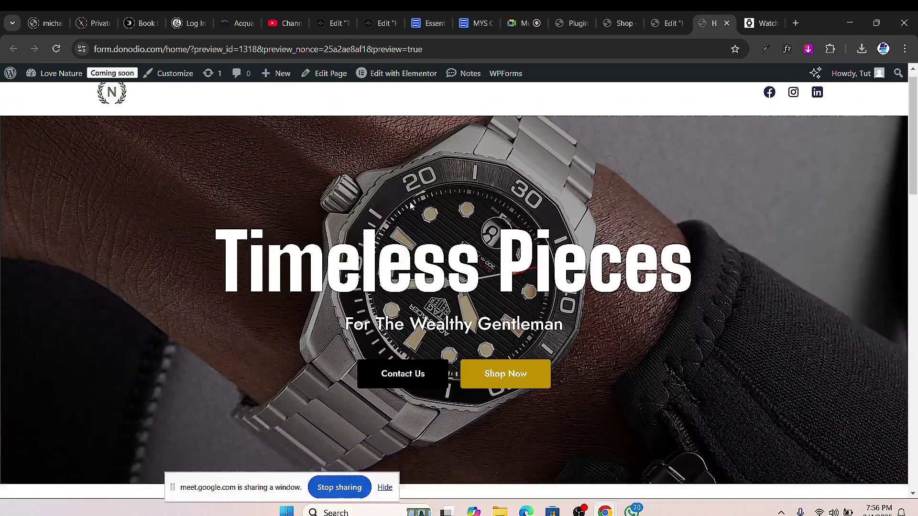
scroll(448, 240, "up", 5)
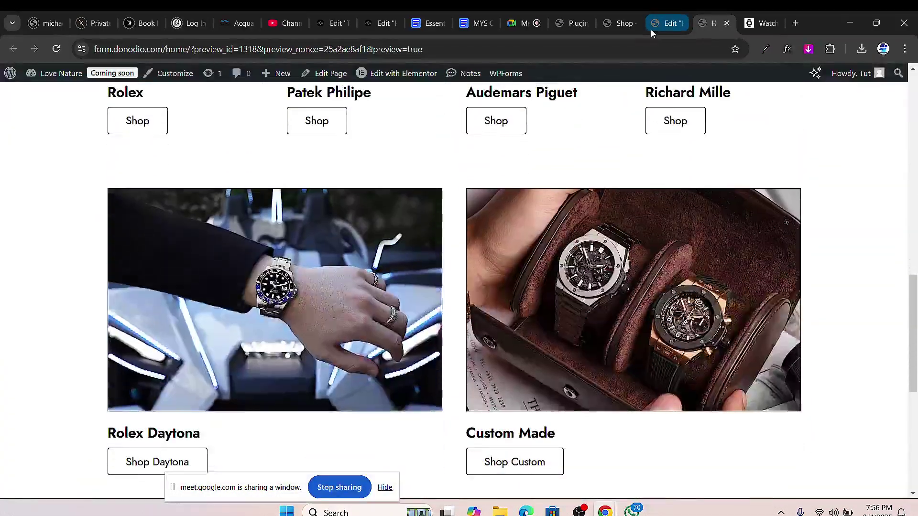
- Reload the published Shop page and examine its product listing and sorting options
left_click(651, 28)
left_click(621, 23)
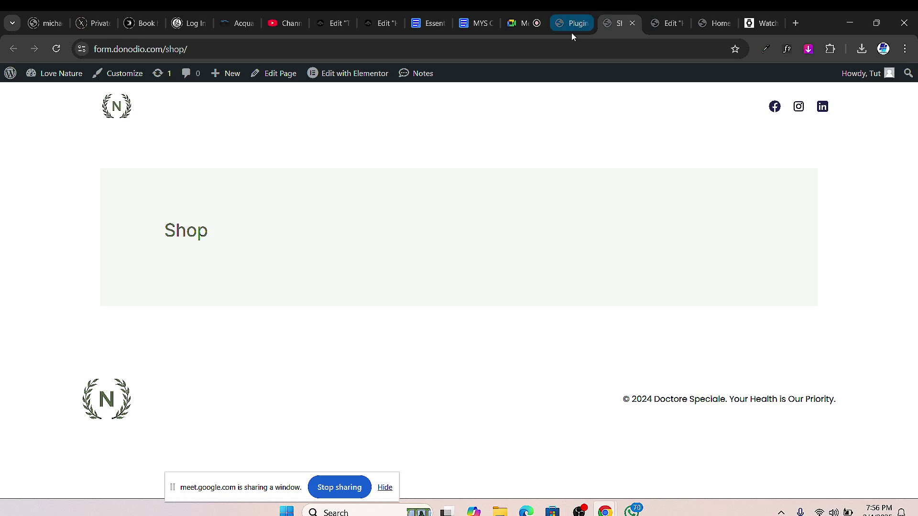
left_click(56, 49)
scroll(211, 287, "down", 5)
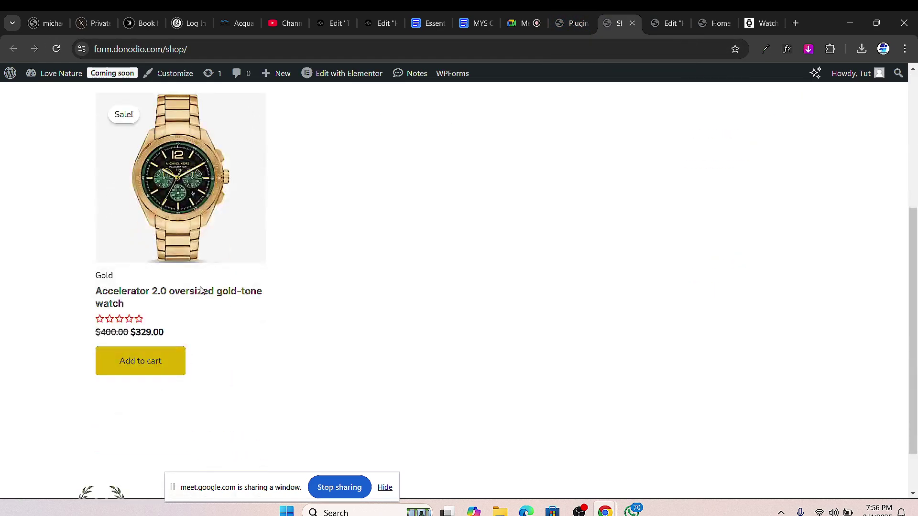
scroll(236, 289, "up", 4)
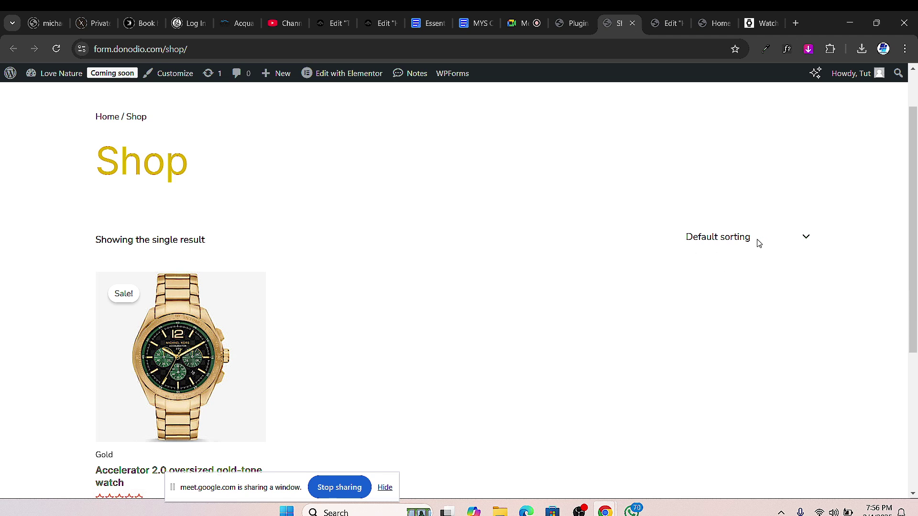
left_click(776, 242)
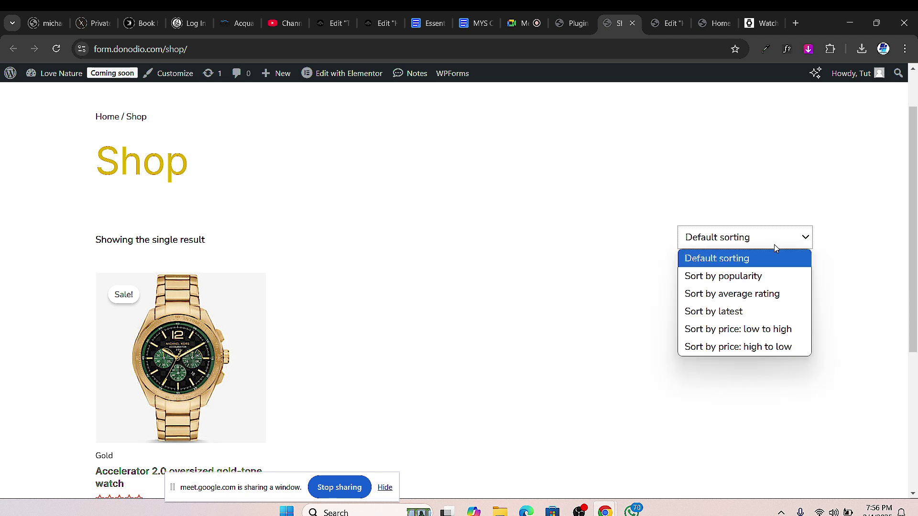
left_click(774, 245)
scroll(151, 350, "down", 2)
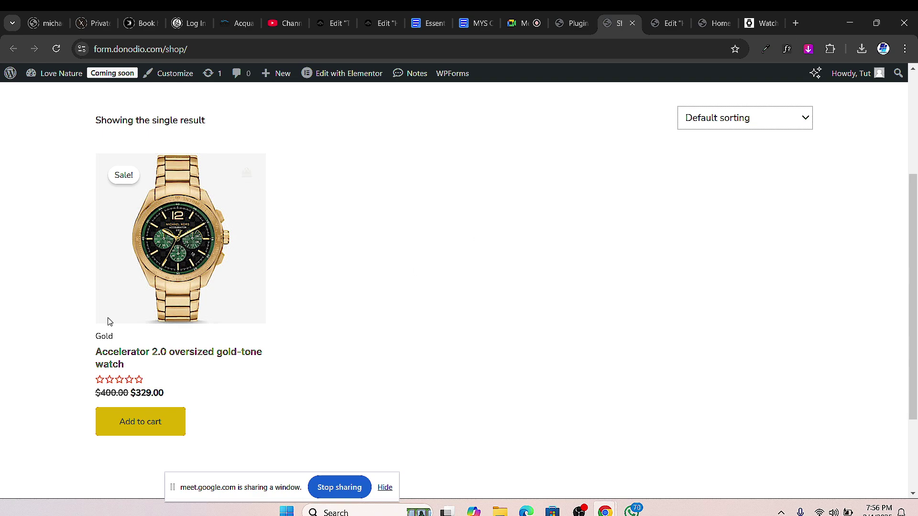
- Return to the plugins list to check the WooCommerce update and open the list of all pages
left_click(574, 23)
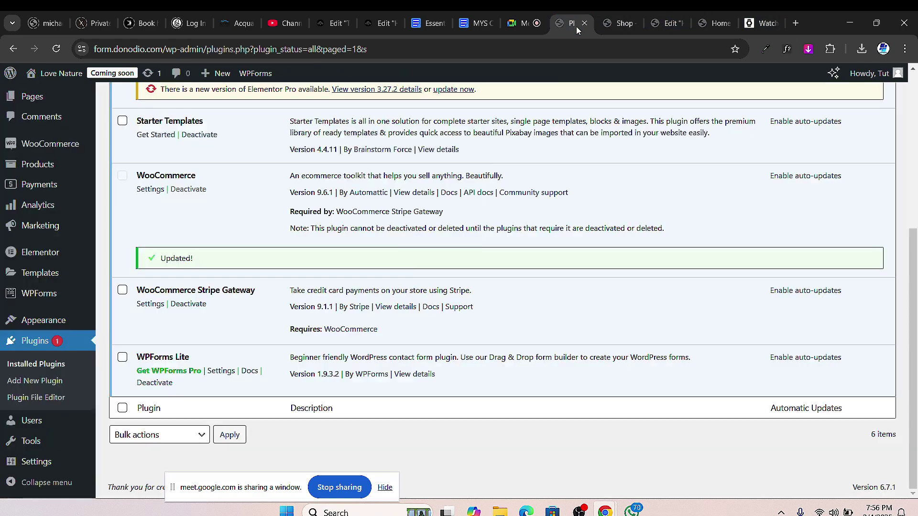
scroll(172, 339, "up", 3)
scroll(83, 340, "down", 3)
scroll(43, 215, "up", 3)
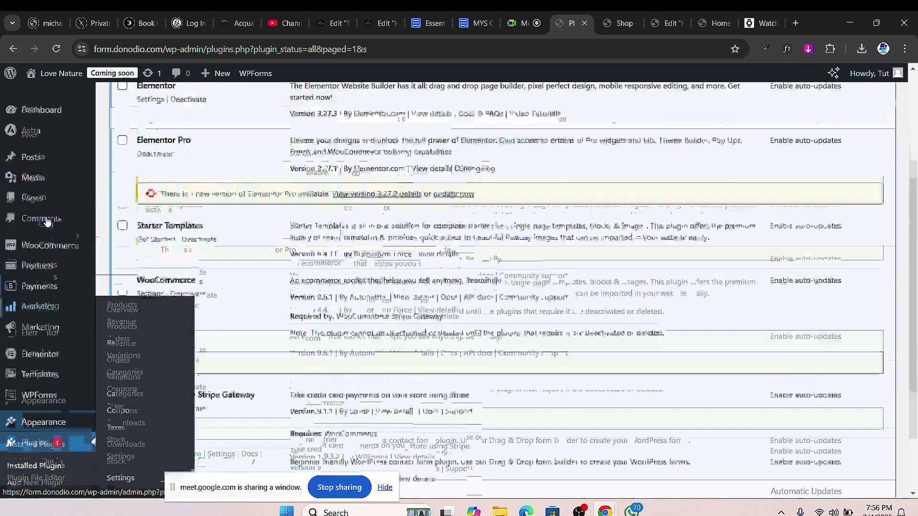
left_click(123, 131)
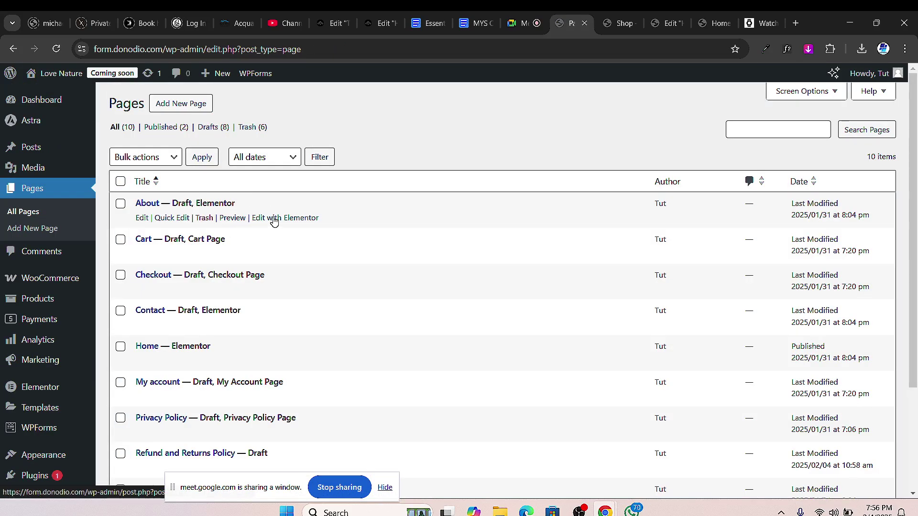
- Open the draft About page for editing in a new tab and try to publish it from the block editor
right_click(142, 218)
left_click(177, 231)
left_click(573, 26)
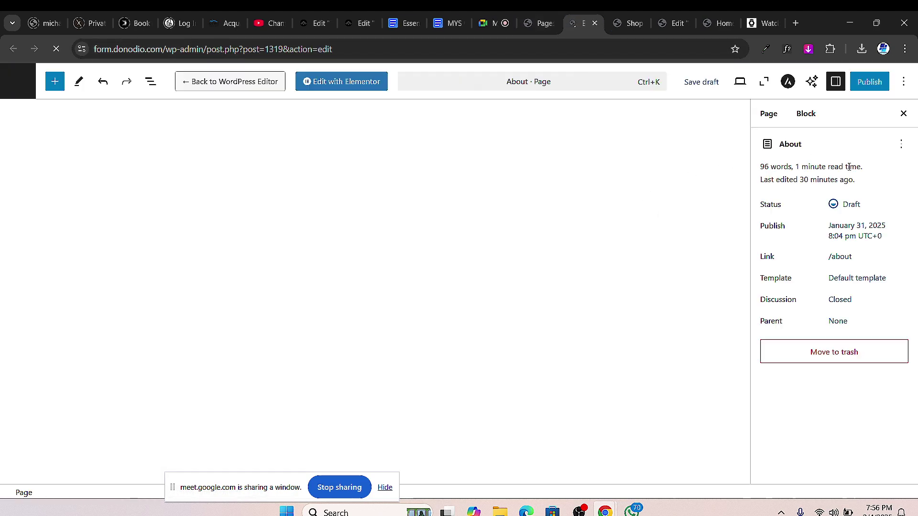
left_click(870, 83)
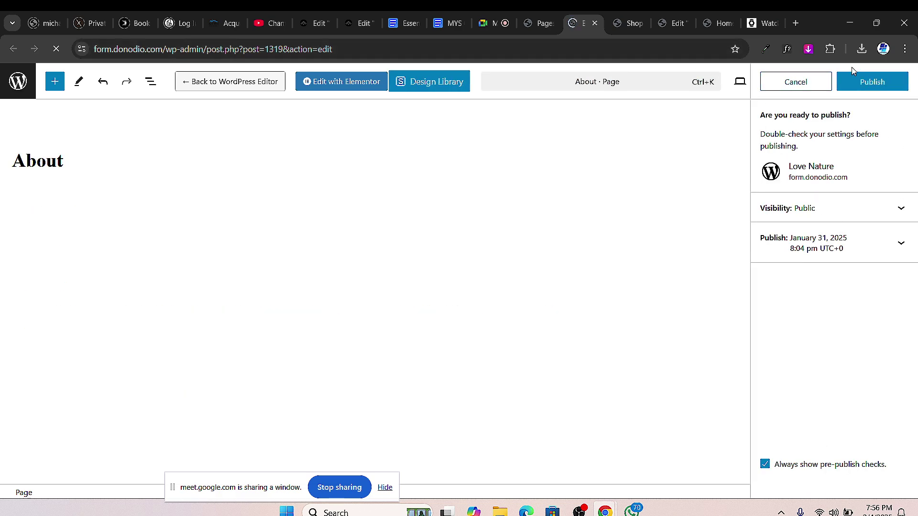
left_click(869, 83)
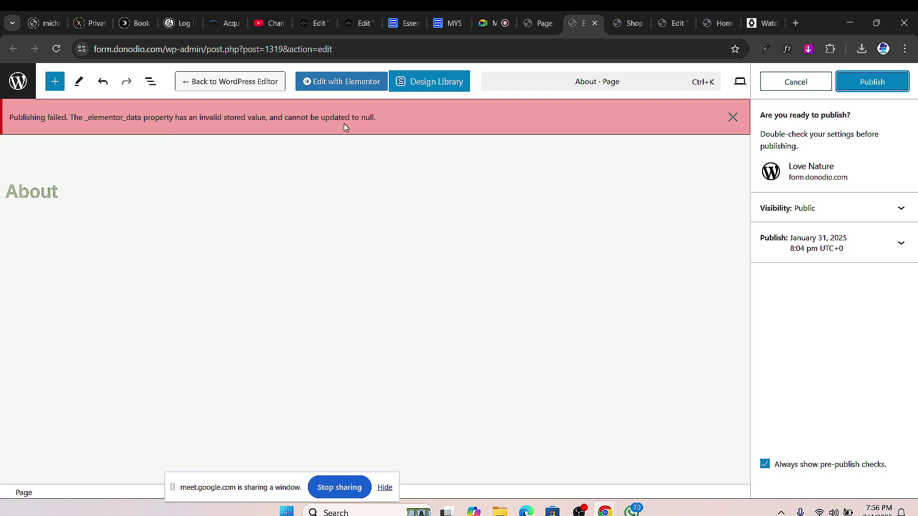
left_click(871, 81)
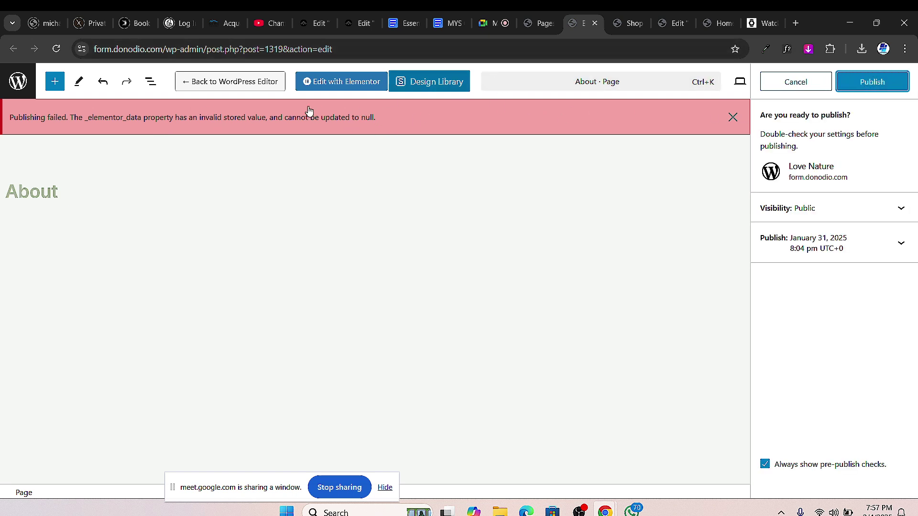
- Open the About page in Elementor, publish it from there and close its editor tab
left_click(329, 83)
left_click(517, 124)
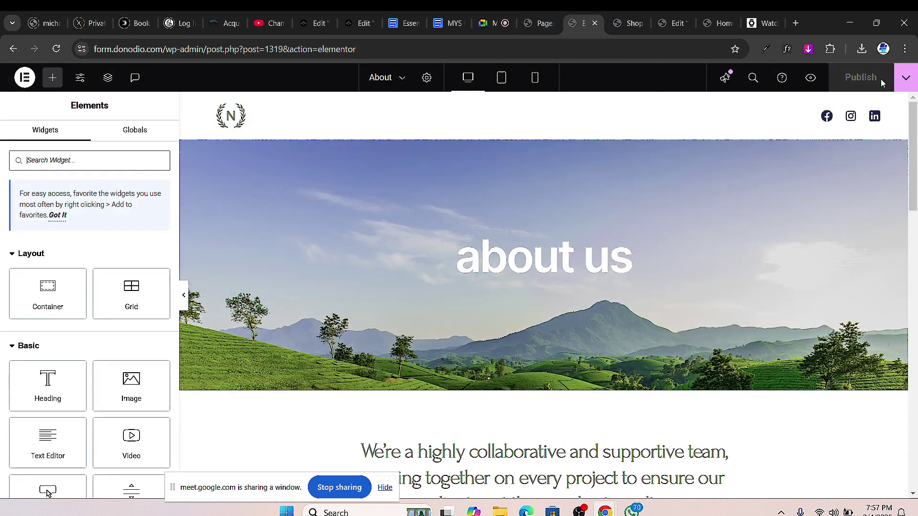
key("ctrl+w")
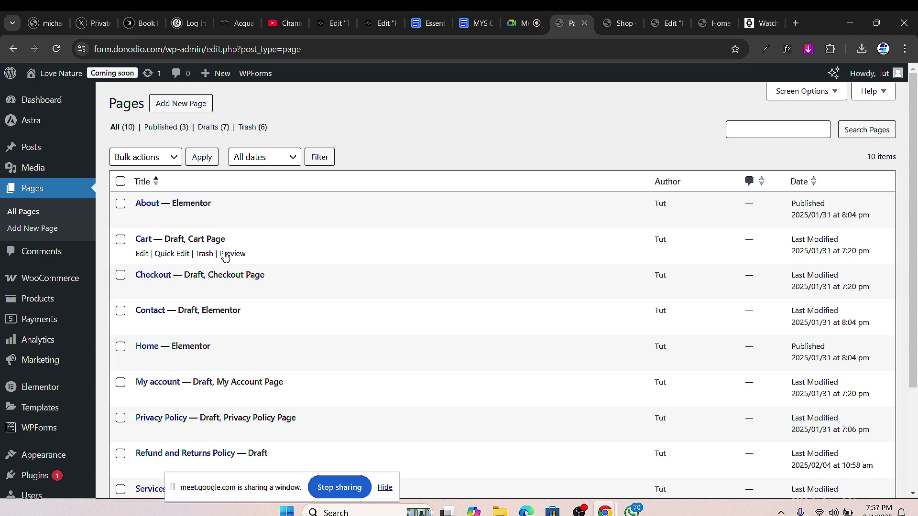
- Open the draft Cart page for editing in a new tab, publish it and close its editor tab
right_click(143, 254)
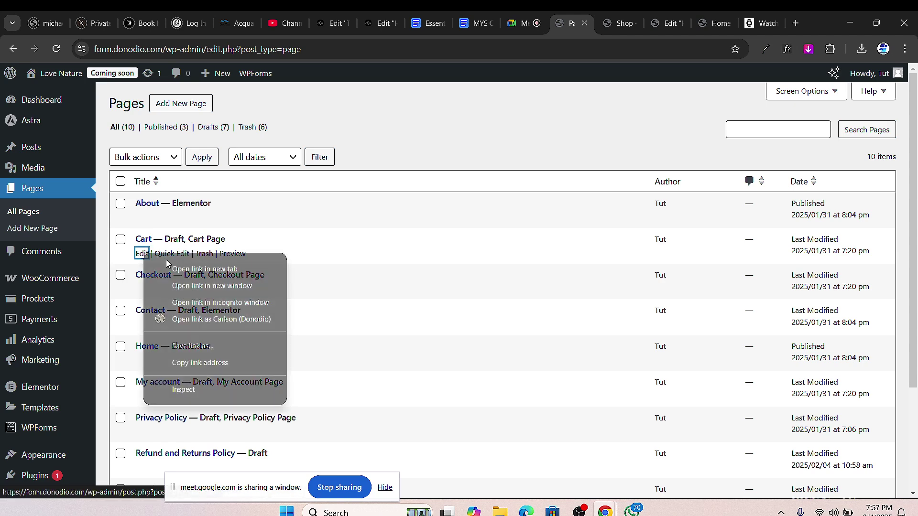
left_click(234, 269)
left_click(597, 23)
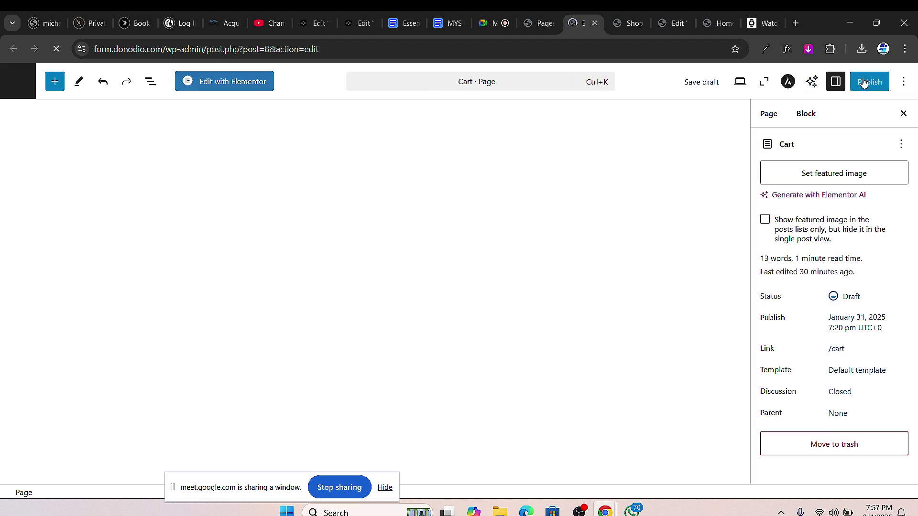
left_click(869, 82)
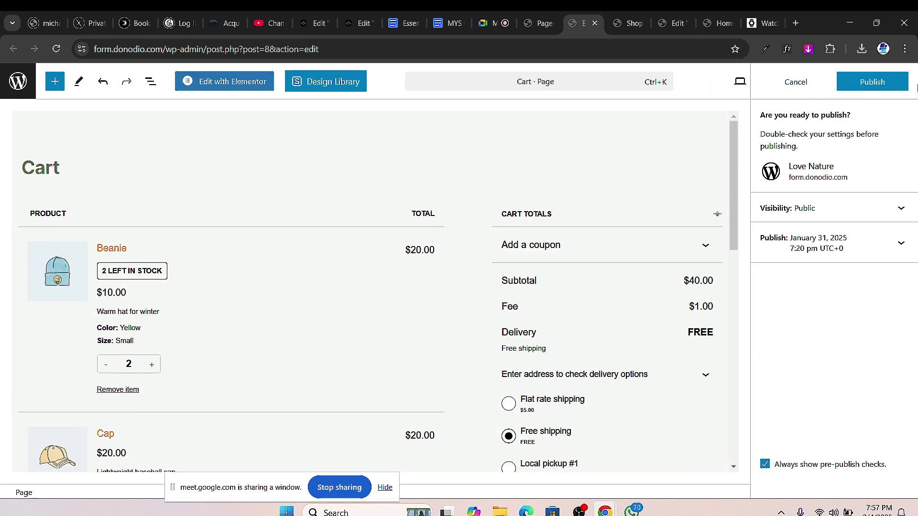
left_click(903, 84)
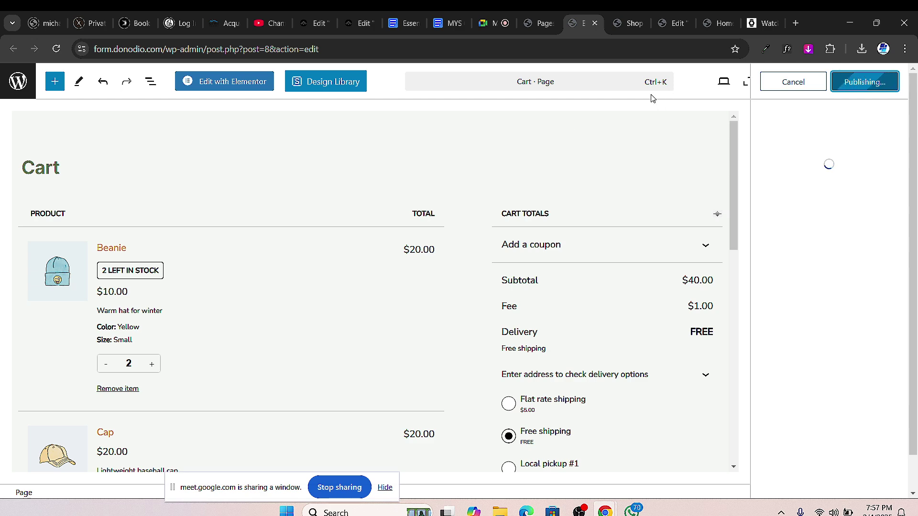
left_click(594, 25)
- Open the draft Contact page for editing in a new tab, publish it and leave its editor tab
scroll(214, 325, "down", 1)
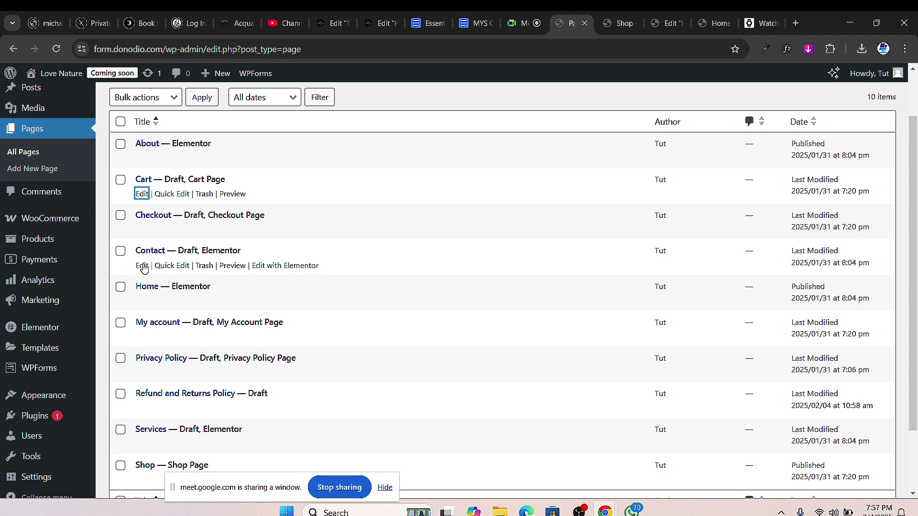
right_click(143, 268)
left_click(230, 273)
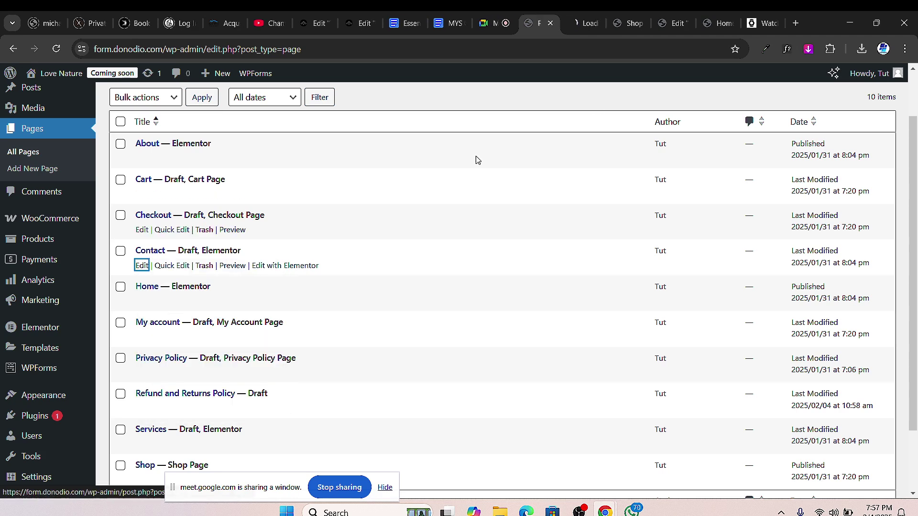
left_click(592, 23)
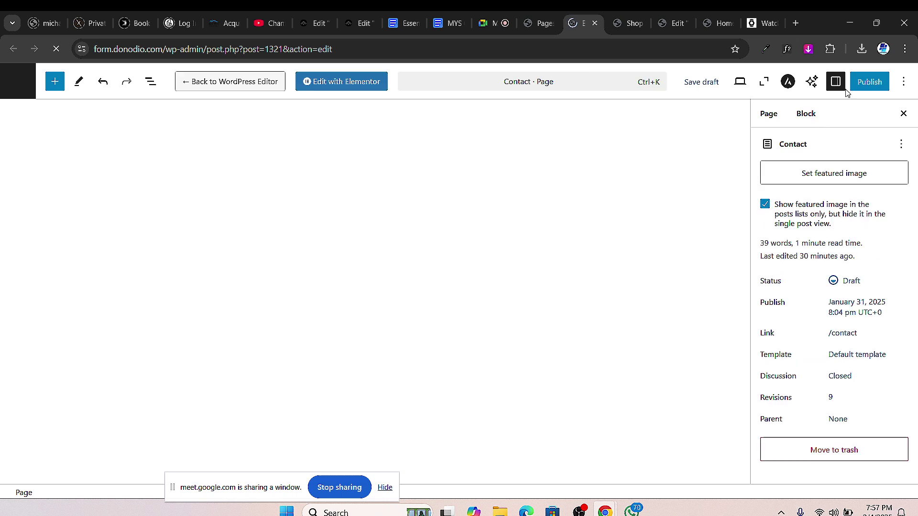
left_click(860, 85)
left_click(868, 82)
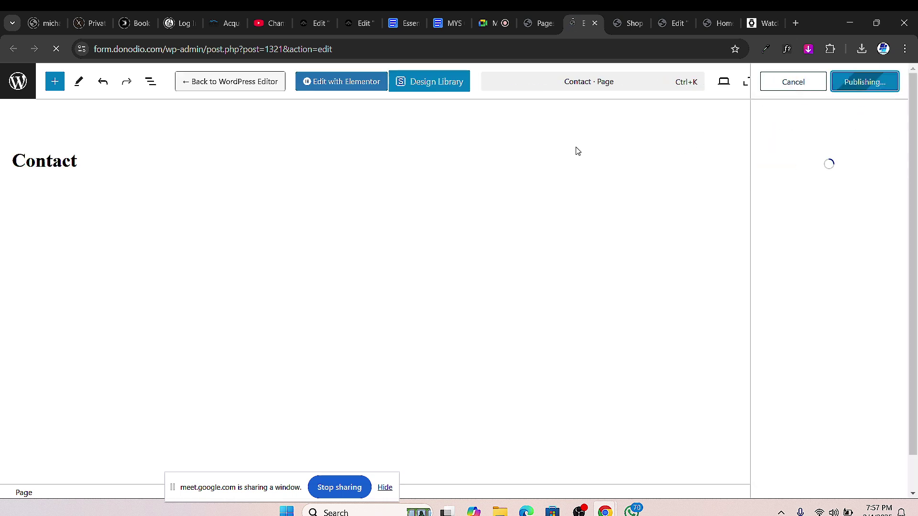
left_click(594, 24)
left_click(512, 126)
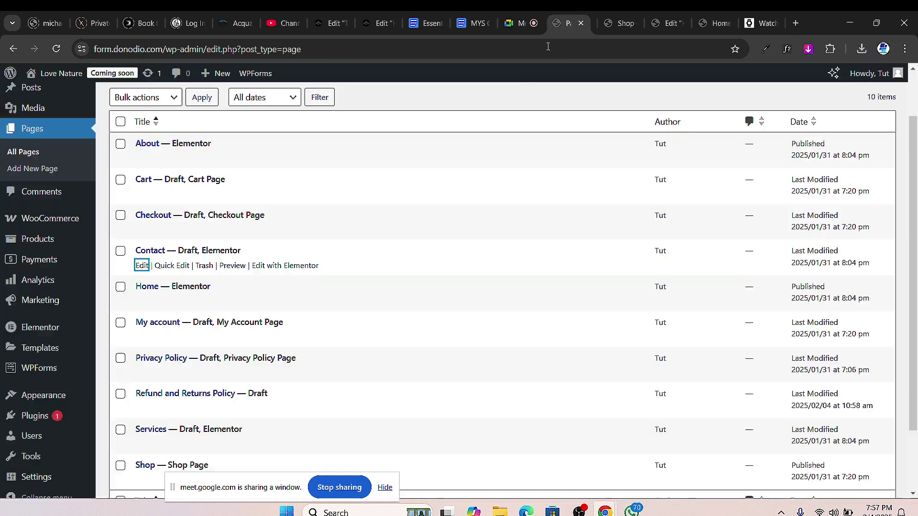
- Open the draft My account page for editing in a new tab, publish it and close its editor tab
scroll(215, 289, "down", 2)
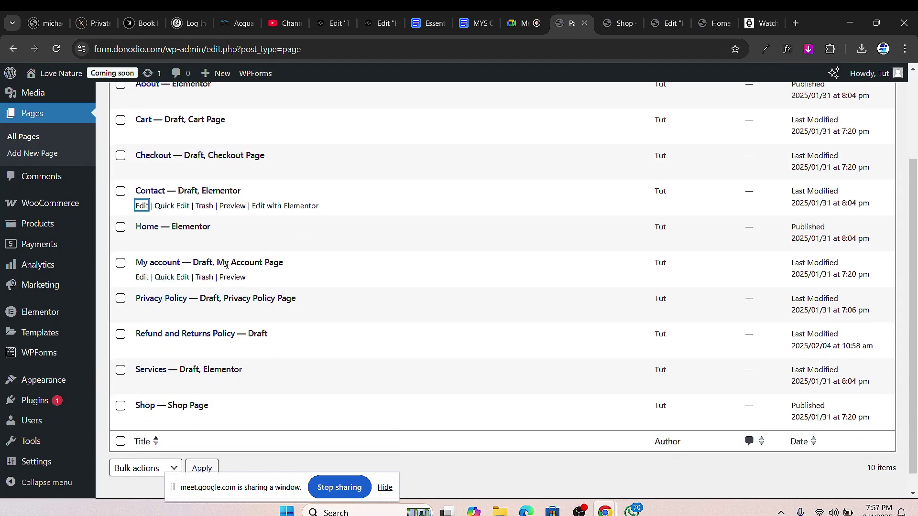
right_click(141, 277)
left_click(267, 291)
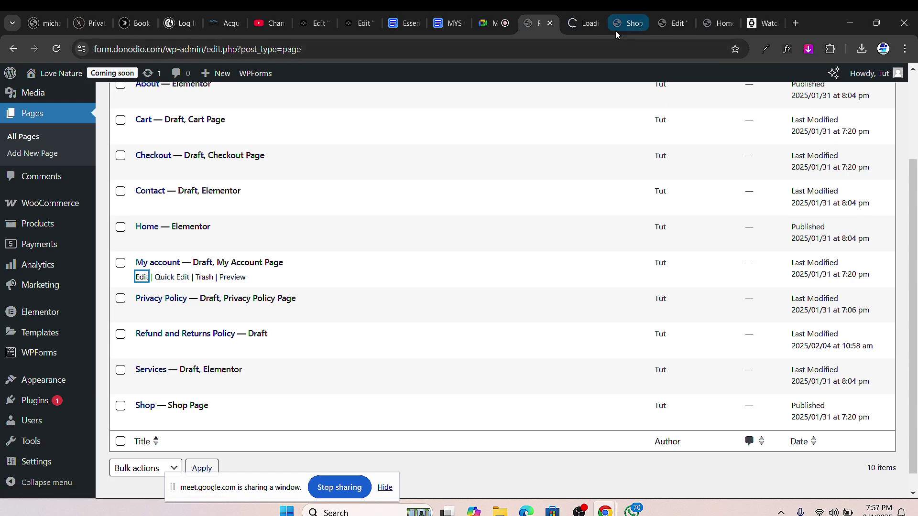
left_click(581, 23)
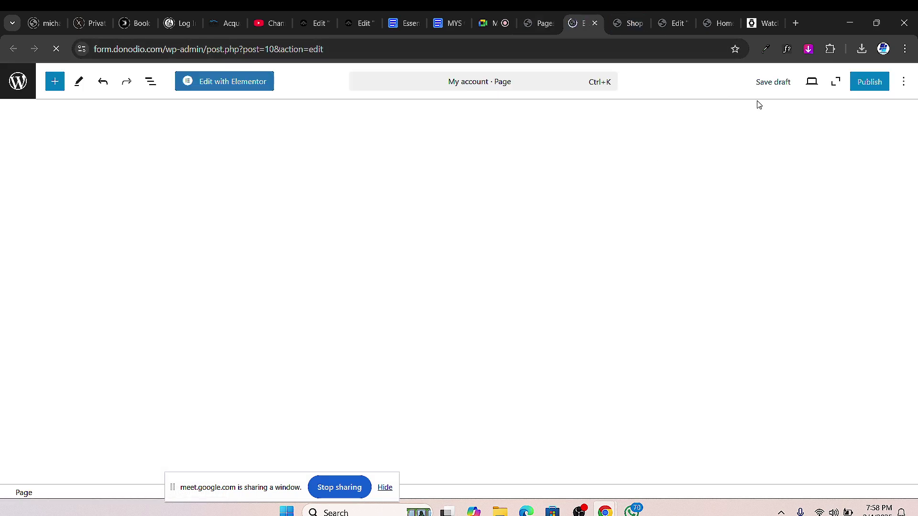
left_click(873, 82)
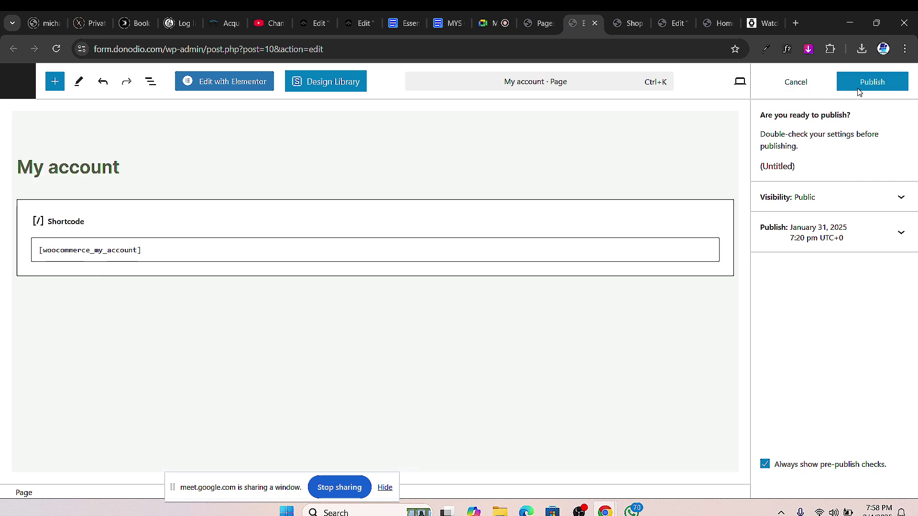
left_click(854, 87)
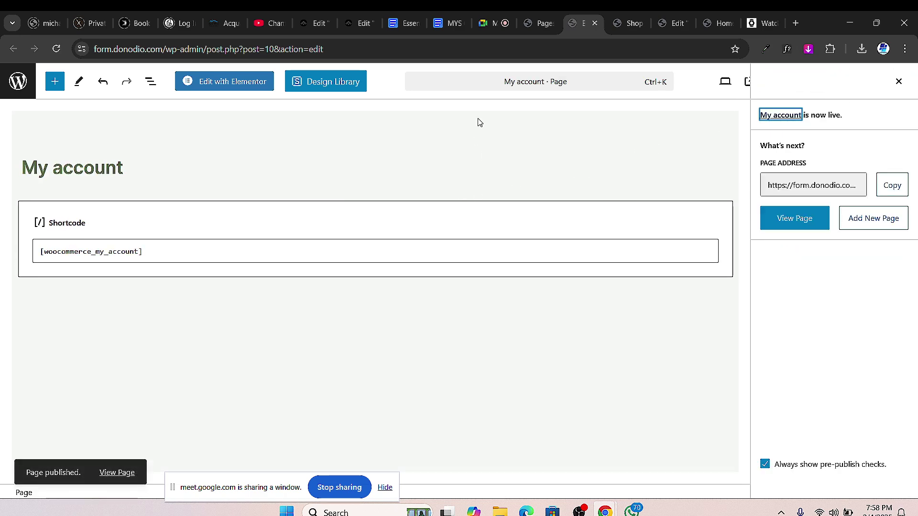
left_click(594, 23)
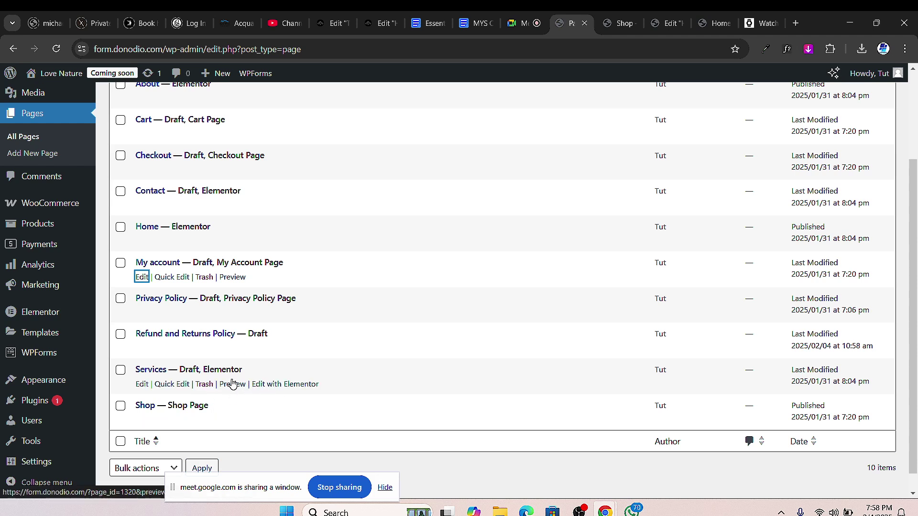
- Open the draft Services page in a new tab, submit it for publishing and leave the editor
right_click(142, 384)
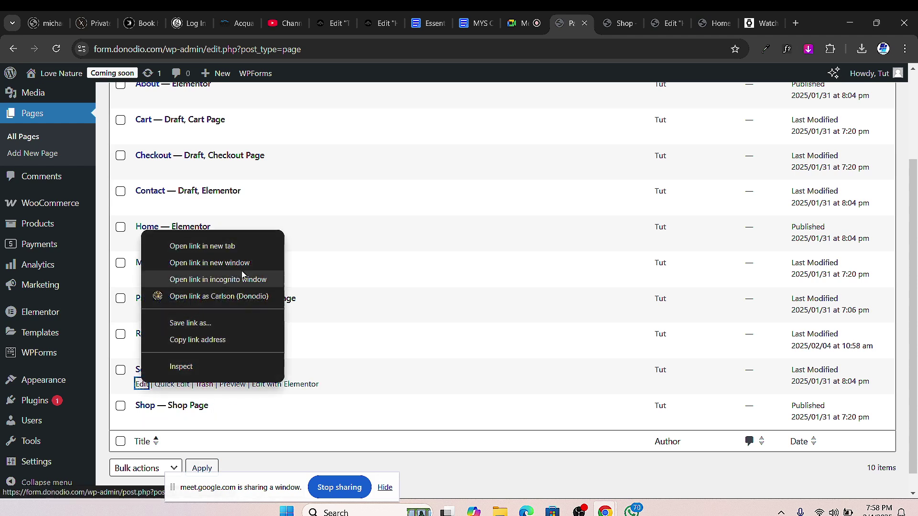
left_click(242, 242)
left_click(578, 25)
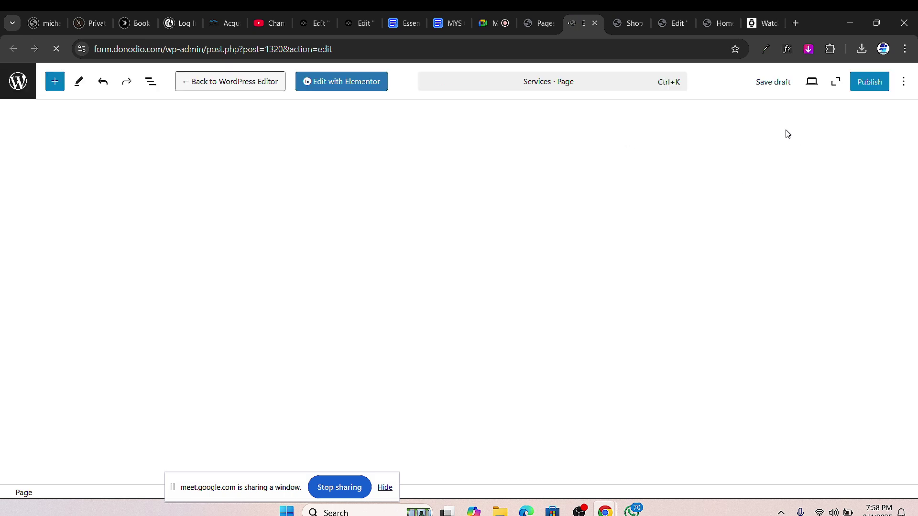
left_click(860, 84)
left_click(861, 82)
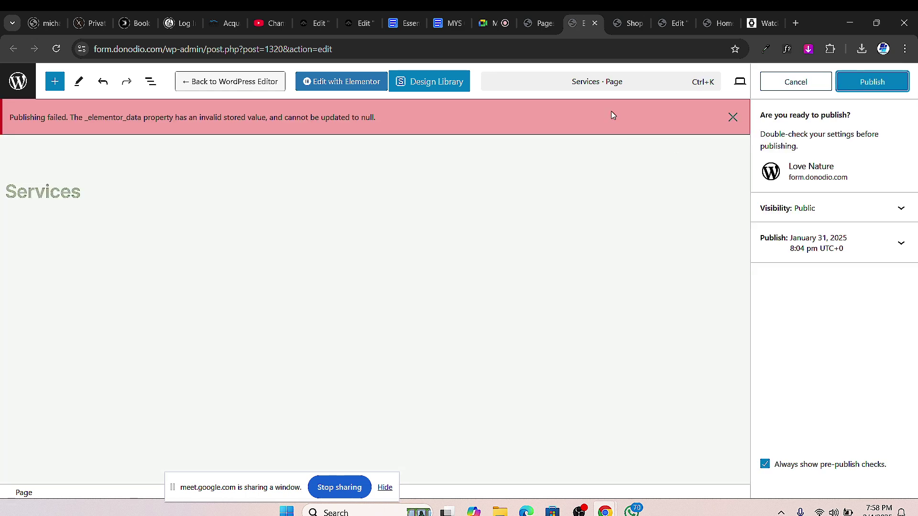
left_click(595, 23)
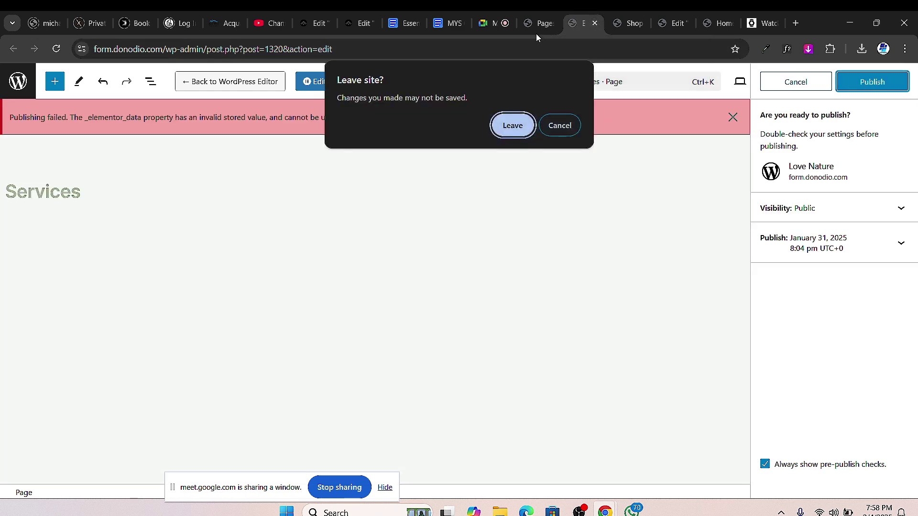
left_click(514, 125)
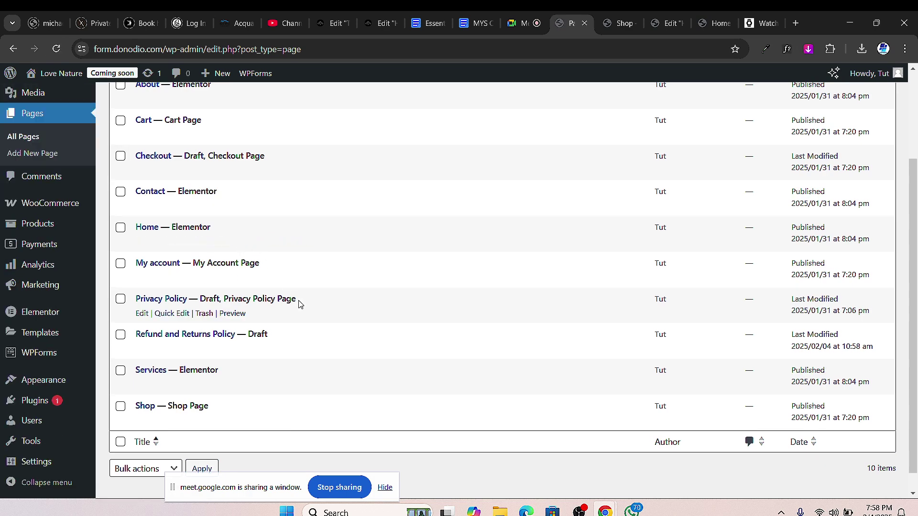
- Check the publication status in the pages list, then reload the Shop page and examine it from header to footer
scroll(256, 428, "up", 3)
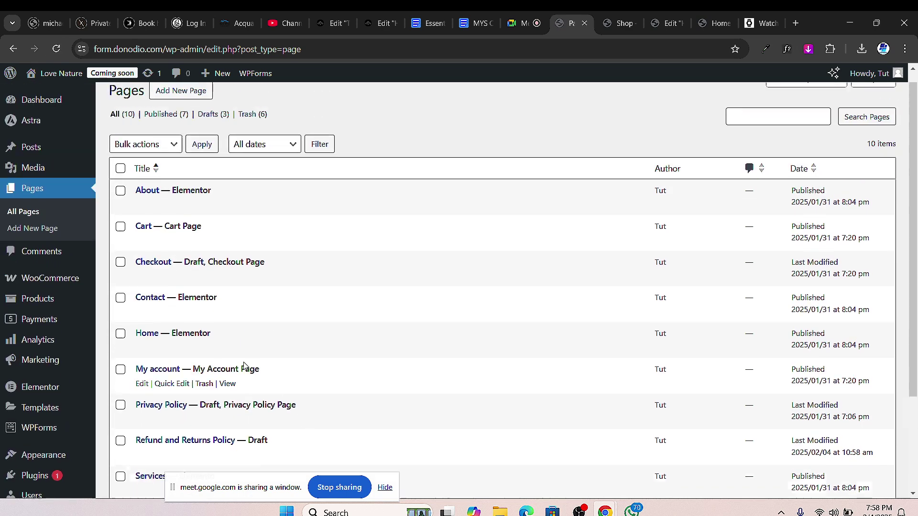
scroll(177, 421, "down", 4)
middle_click(228, 399)
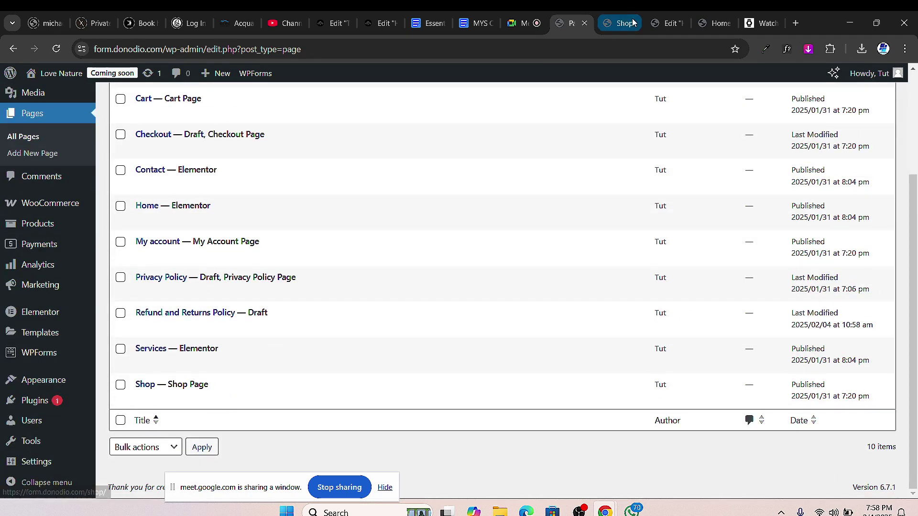
left_click(615, 29)
left_click(56, 48)
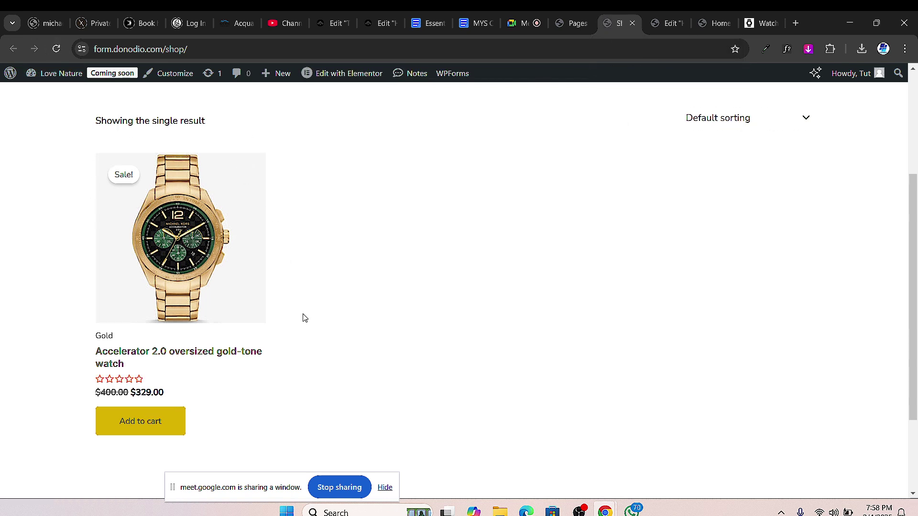
scroll(329, 317, "up", 3)
scroll(875, 158, "down", 1)
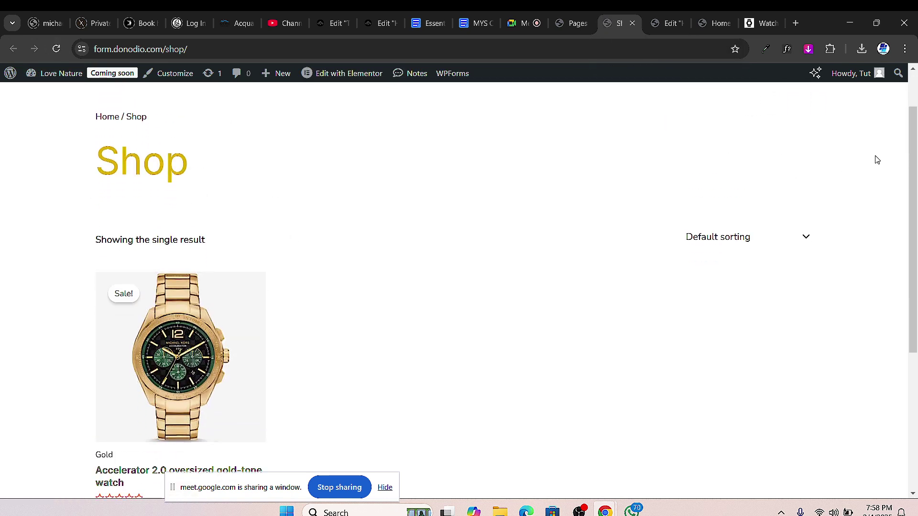
scroll(676, 238, "up", 1)
scroll(555, 262, "down", 5)
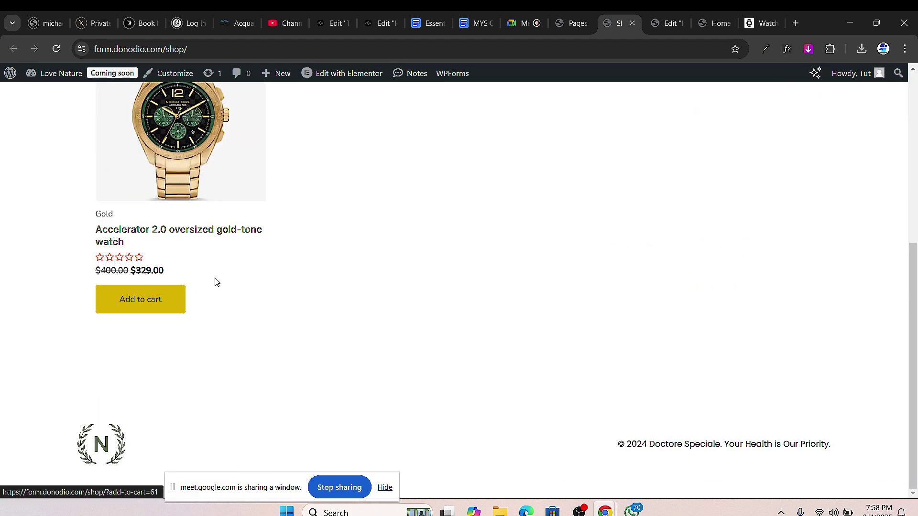
scroll(214, 282, "up", 1)
- Examine the Home page preview's header, hero and featured collections, comparing it with the Shop page
left_click(561, 25)
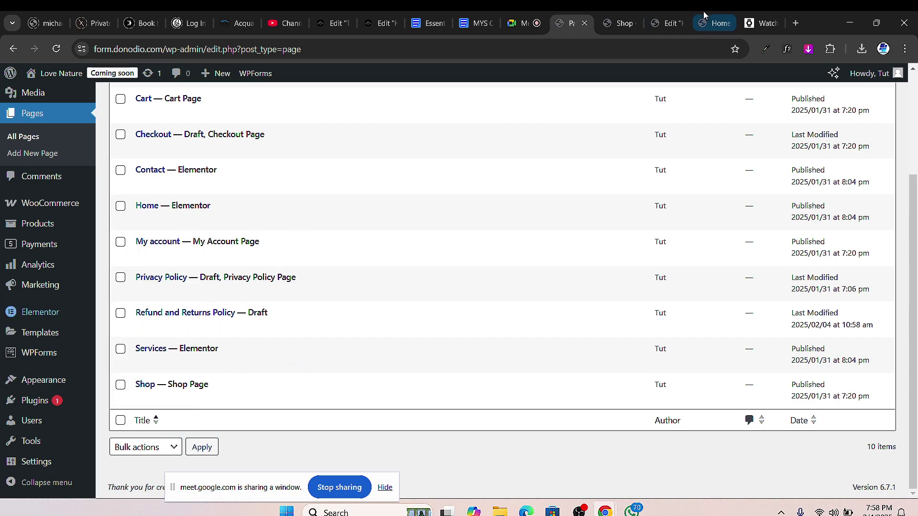
left_click(632, 26)
left_click(715, 23)
scroll(474, 233, "up", 15)
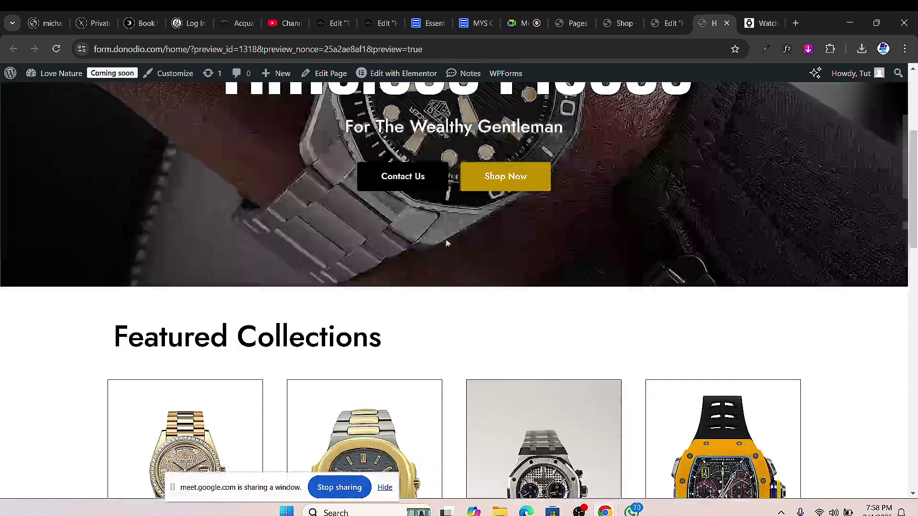
scroll(473, 234, "down", 5)
scroll(437, 231, "up", 5)
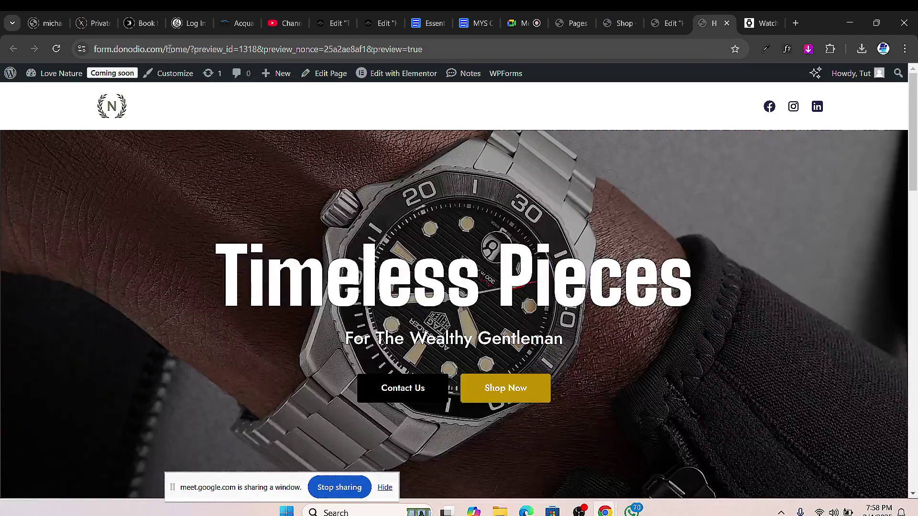
left_click_drag(169, 49, 437, 110)
left_click(622, 24)
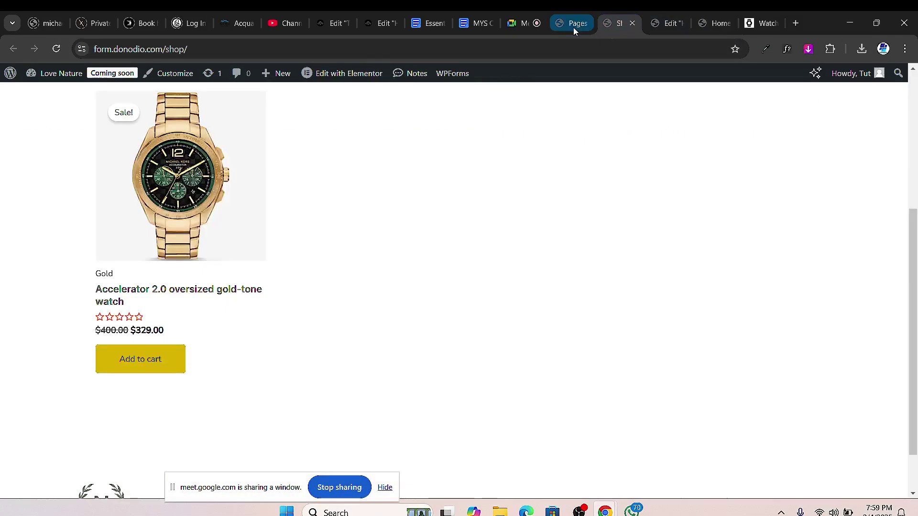
- Open the site's menu editor and add the About, Contact, Home (Elementor), Services and Shop pages to the Main menu
left_click(572, 24)
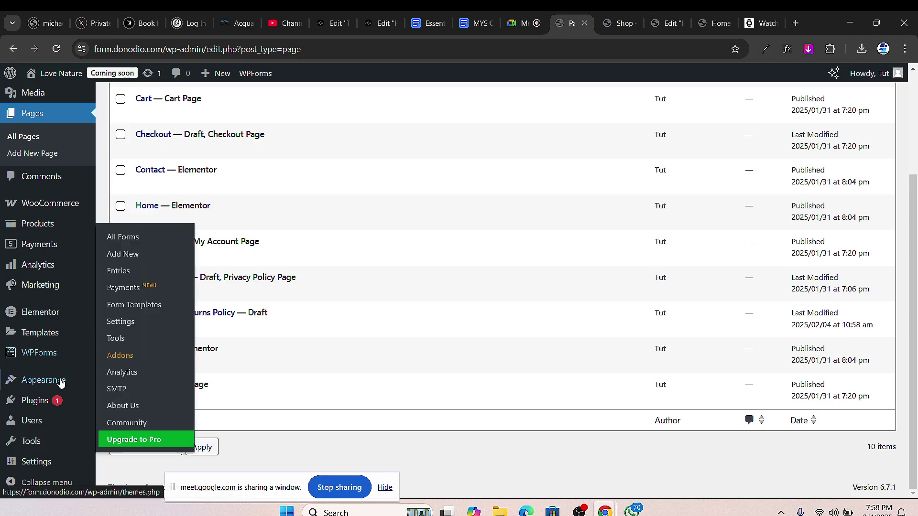
mouse_move(60, 387)
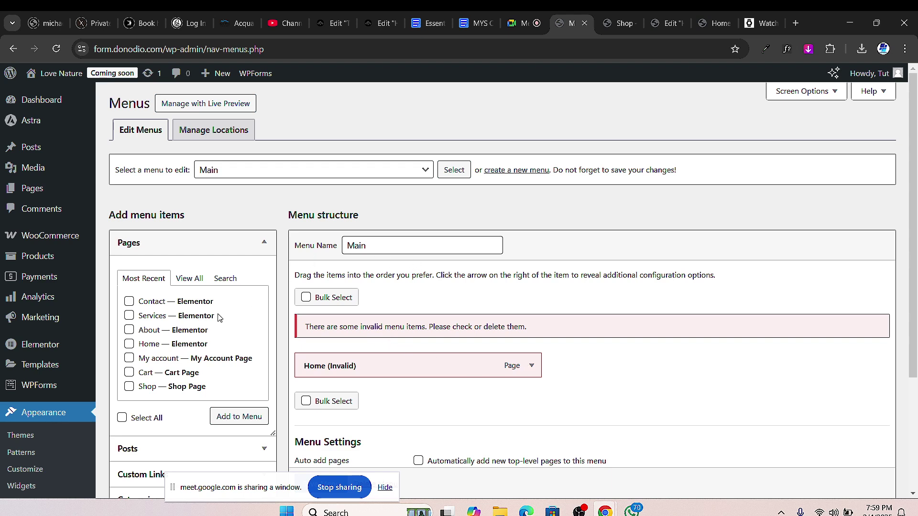
left_click(188, 279)
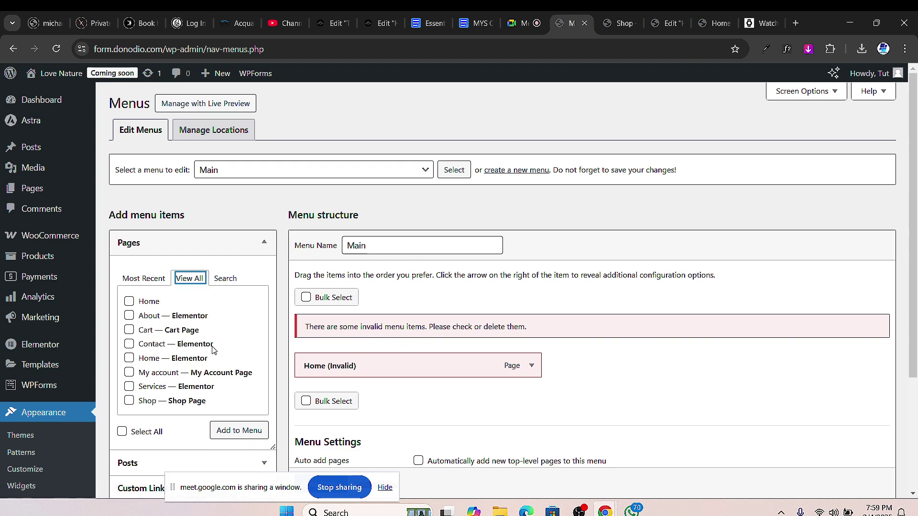
left_click(129, 301)
left_click(129, 315)
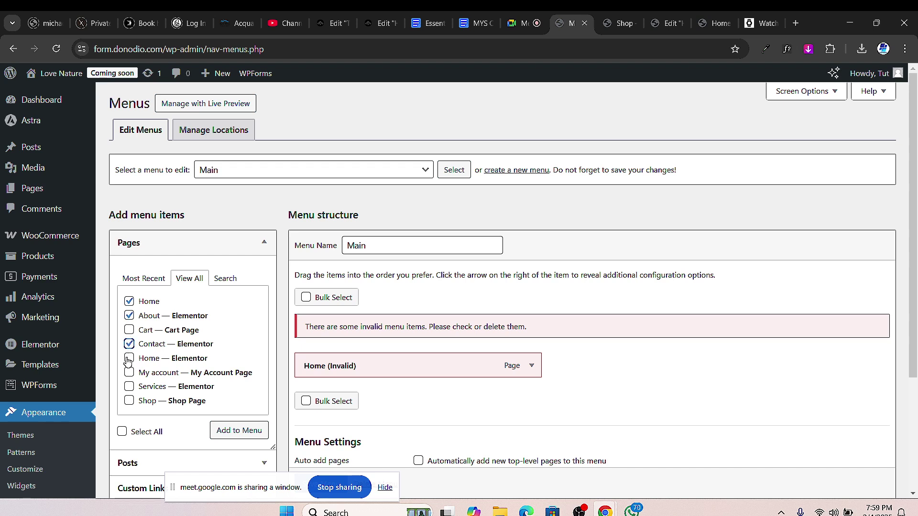
left_click(128, 315)
left_click(129, 301)
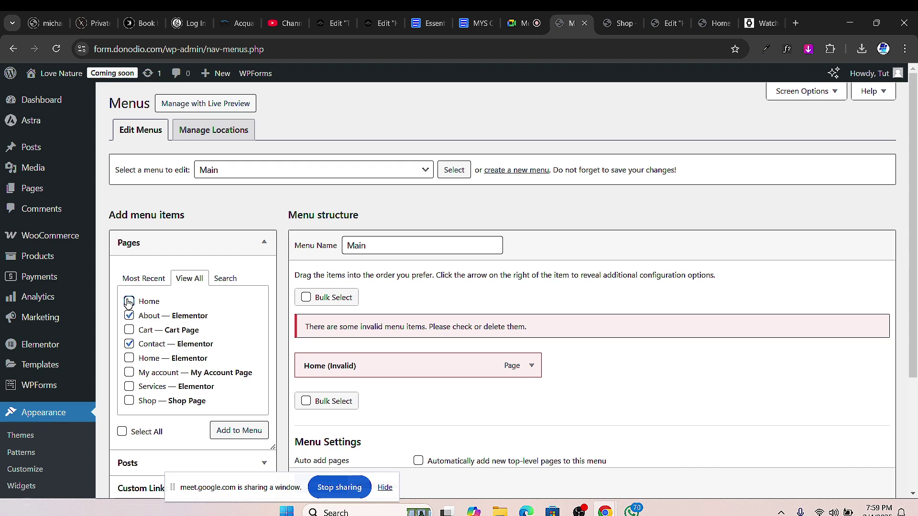
left_click(130, 360)
left_click(130, 402)
left_click(129, 388)
left_click(215, 429)
scroll(452, 308, "down", 1)
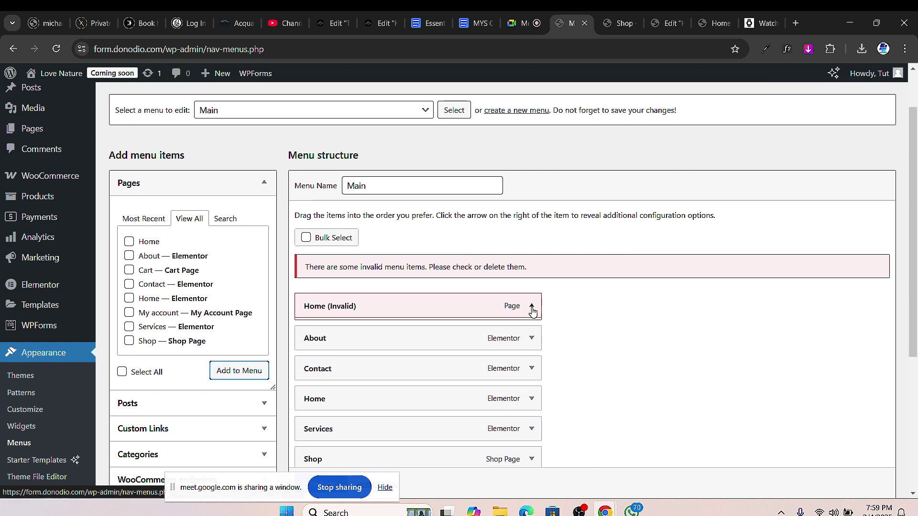
- Remove the invalid Home item from the Main menu and arrange the rest as Home, Shop, Services, Contact, About
left_click(532, 305)
scroll(316, 416, "down", 2)
left_click(314, 362)
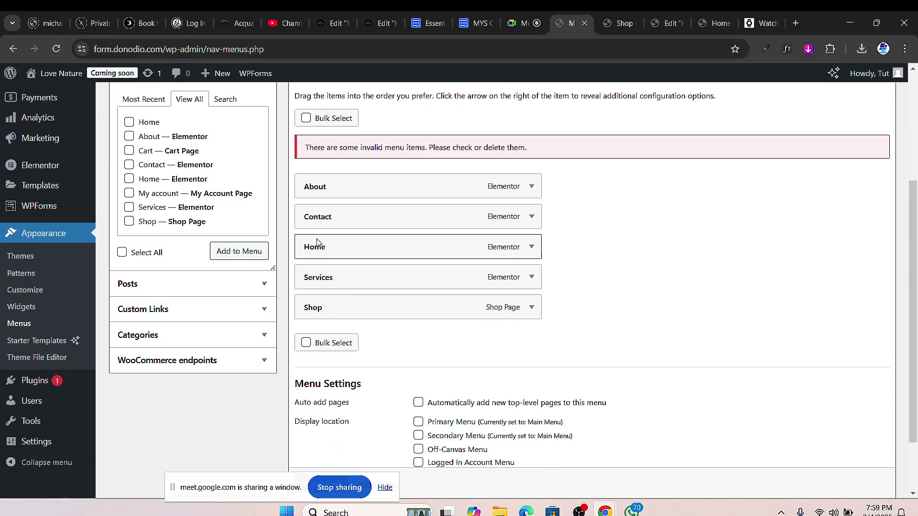
left_click_drag(328, 247, 332, 185)
left_click_drag(337, 307, 347, 218)
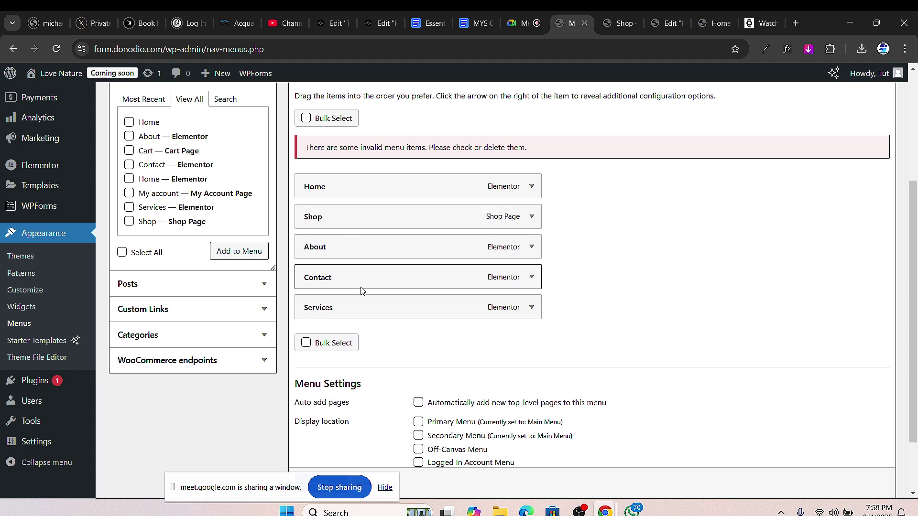
left_click_drag(340, 286, 340, 251)
left_click_drag(337, 309, 338, 250)
- Assign the Main menu to the Primary Menu display location and save it
scroll(411, 309, "down", 2)
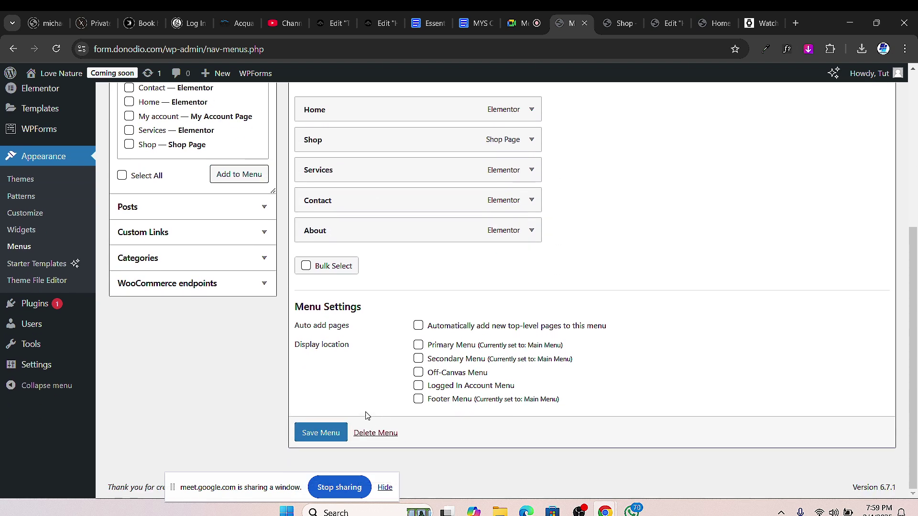
left_click(418, 346)
left_click(320, 433)
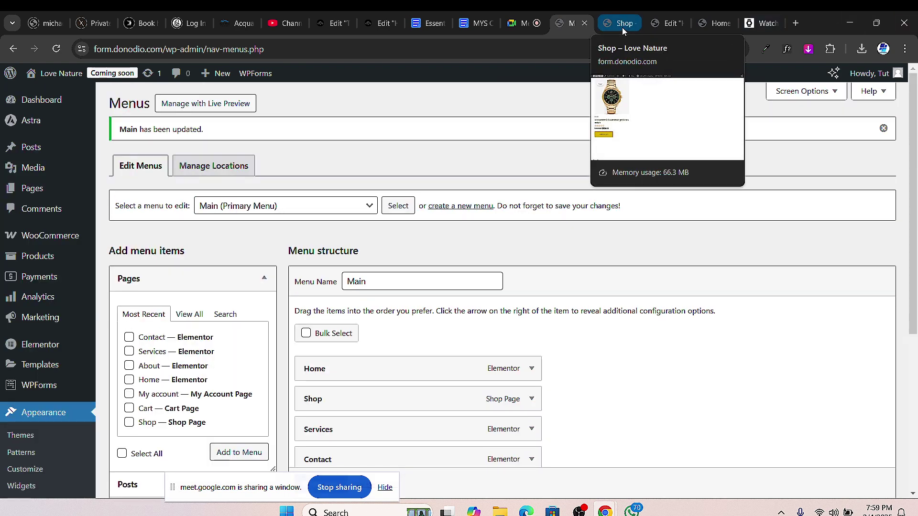
- Reload the Shop page to check its header navigation, and open its Header template in Elementor
left_click(621, 27)
scroll(180, 98, "down", 3)
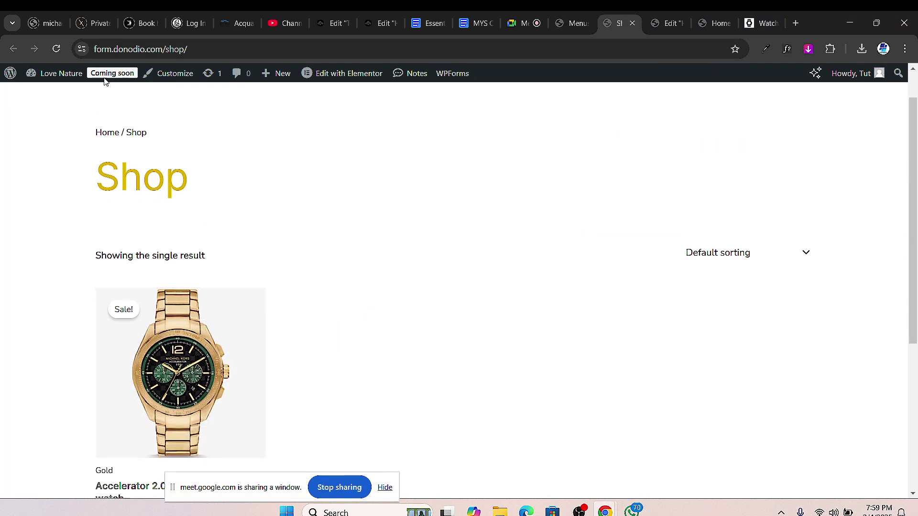
left_click(59, 49)
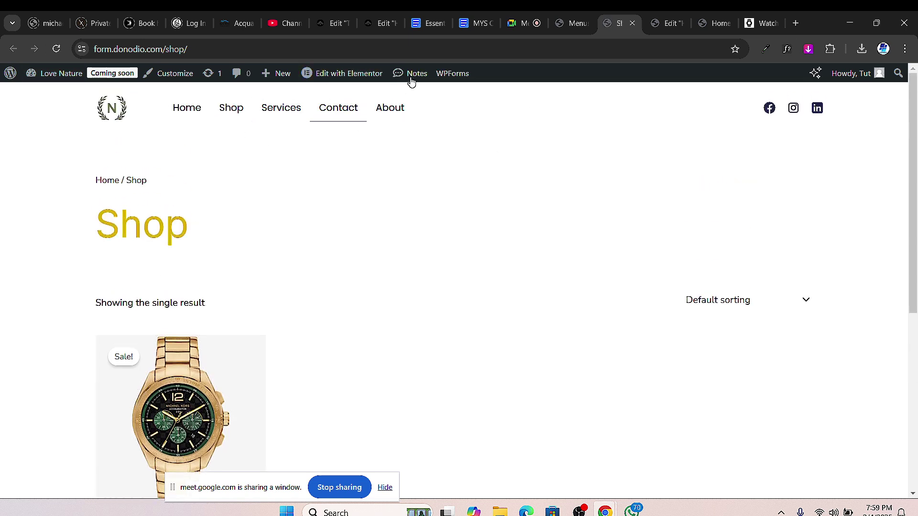
mouse_move(353, 74)
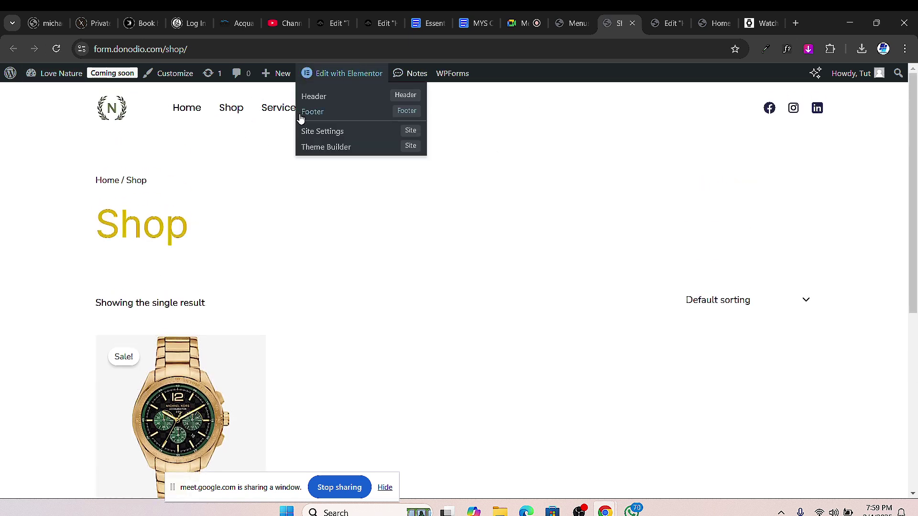
left_click(318, 103)
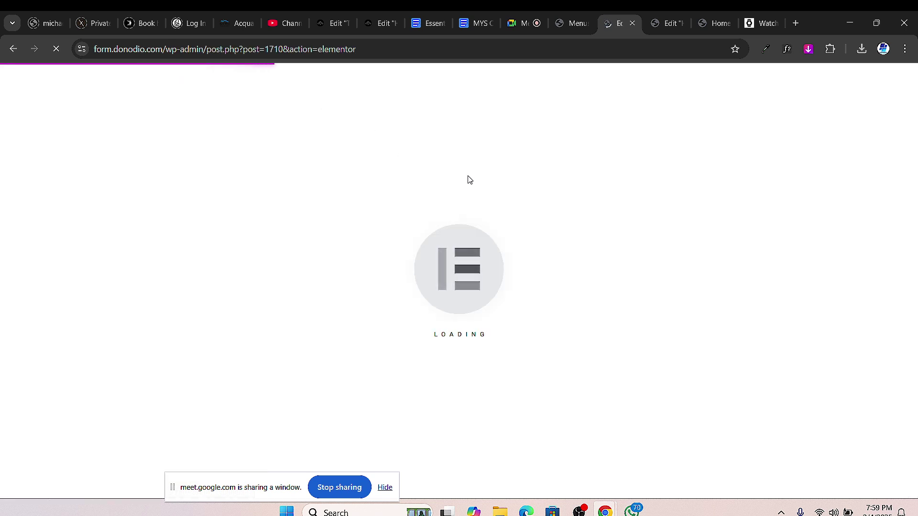
left_click(566, 22)
left_click(620, 23)
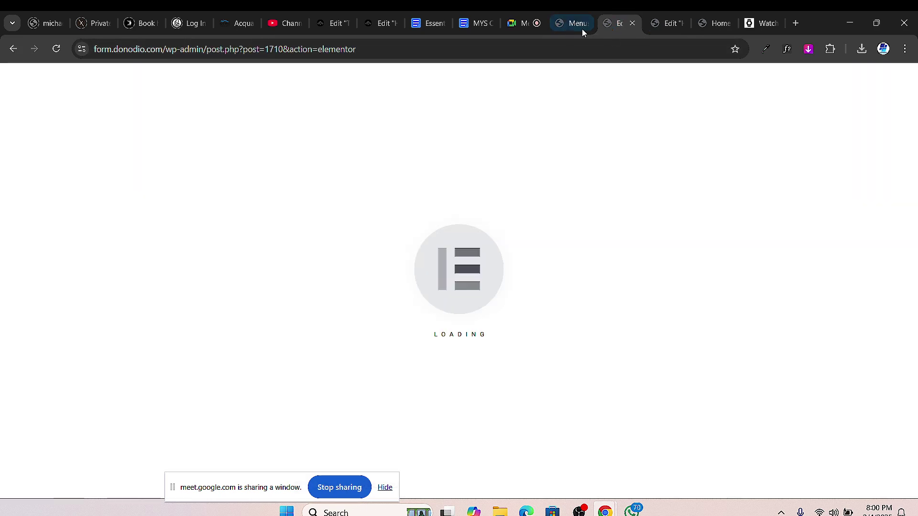
- Open the site's installed plugins list and deactivate Elementor Pro
left_click(574, 22)
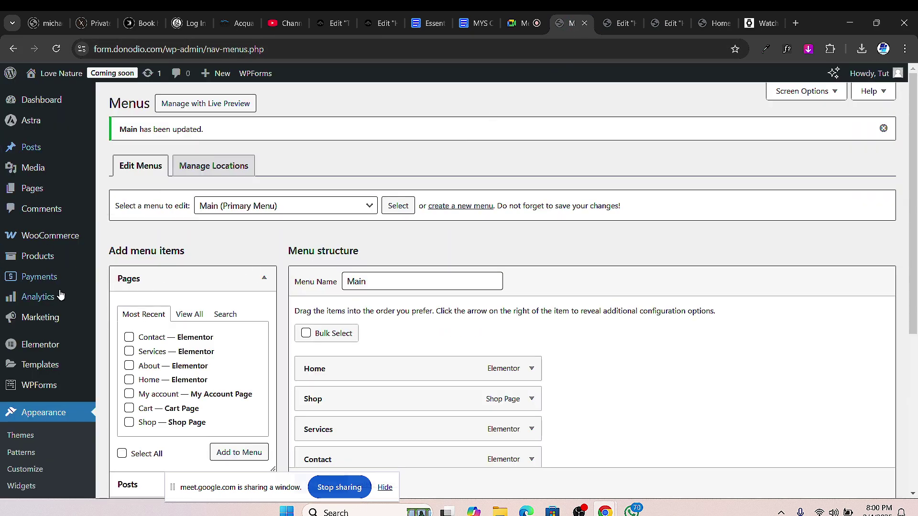
scroll(52, 373, "down", 3)
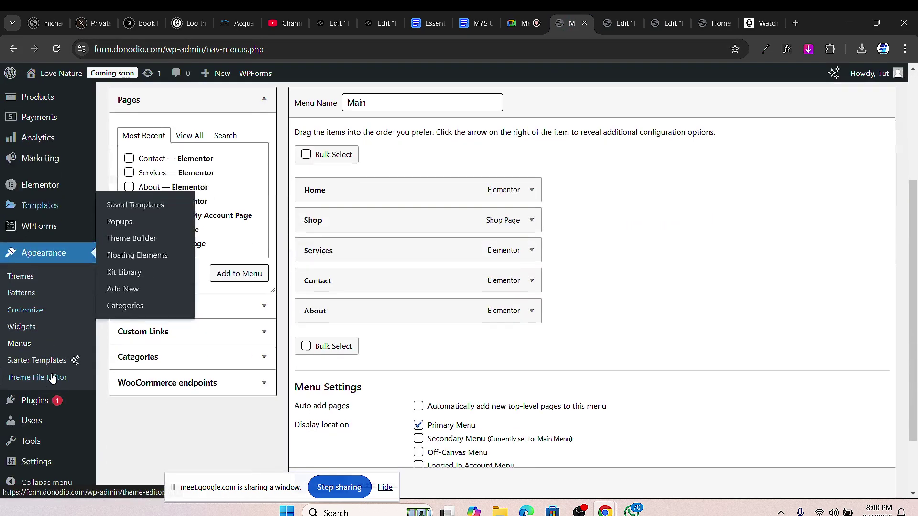
left_click(44, 403)
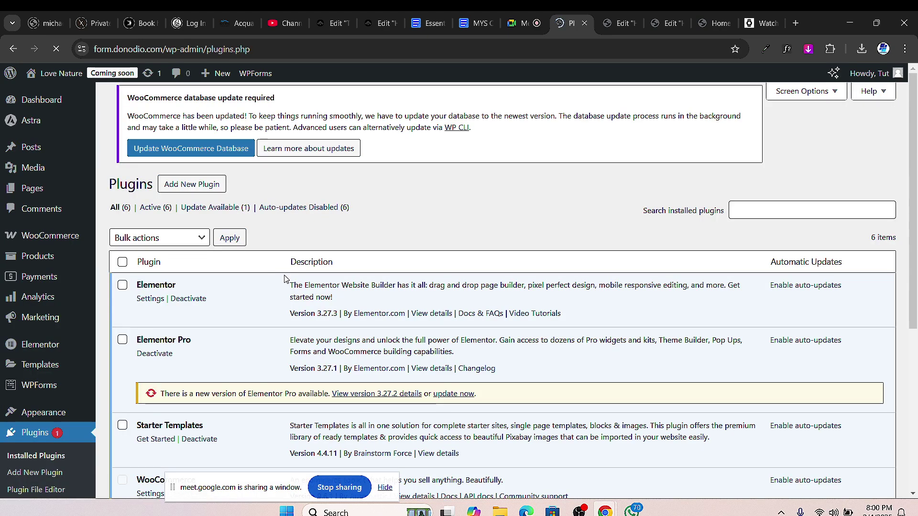
left_click(155, 362)
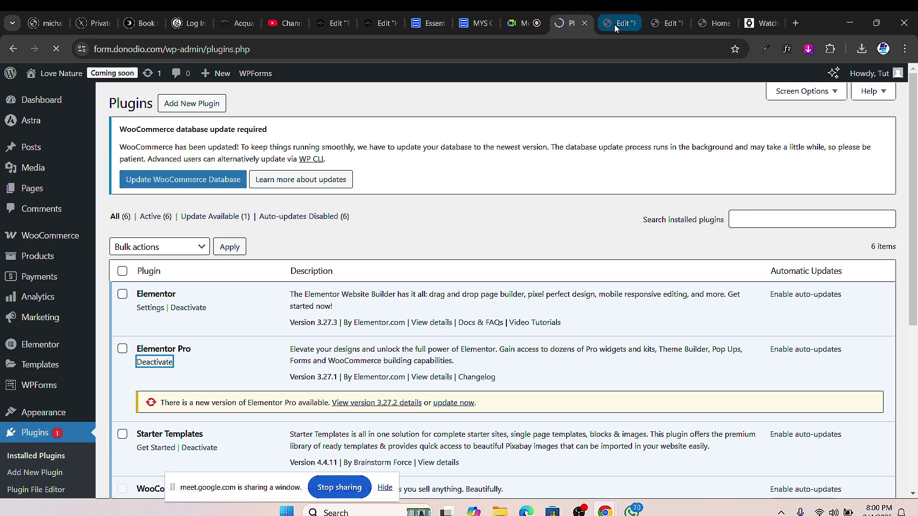
- Return to the Header template's Elementor editor and close its browser tab
mouse_move(615, 25)
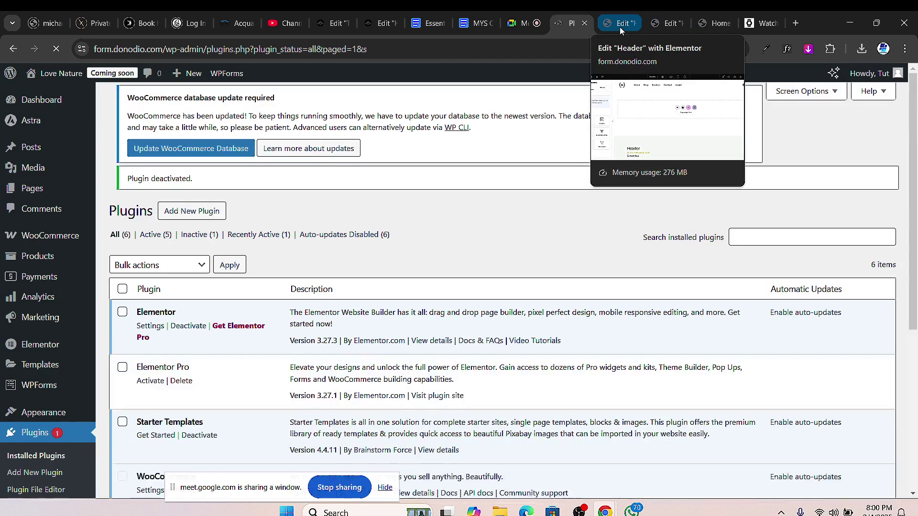
left_click(666, 24)
left_click(618, 24)
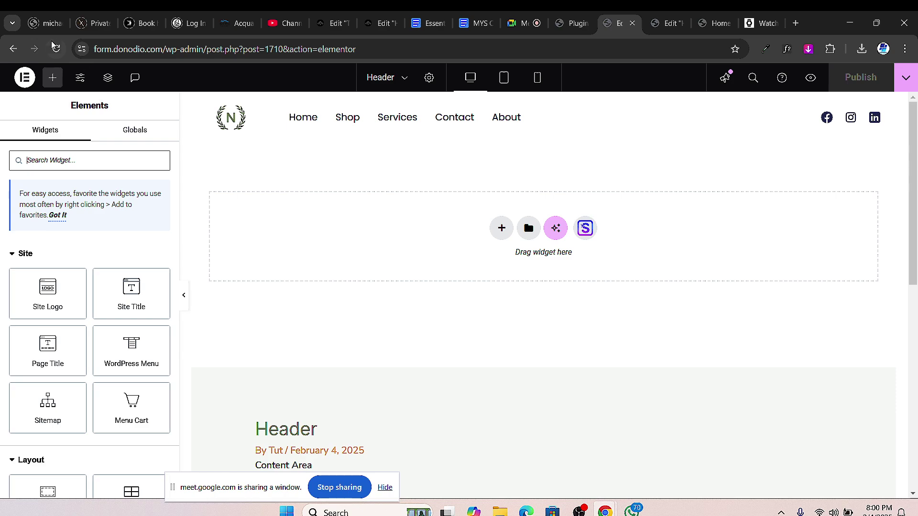
left_click(634, 24)
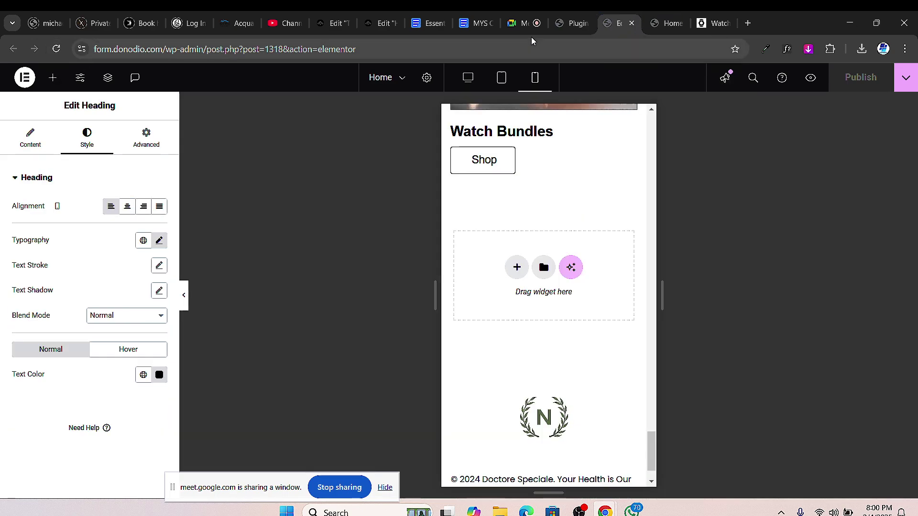
- Go from the plugins list to the list of all pages and view the published Home page in a new tab
left_click(556, 26)
scroll(56, 386, "down", 4)
scroll(56, 387, "down", 2)
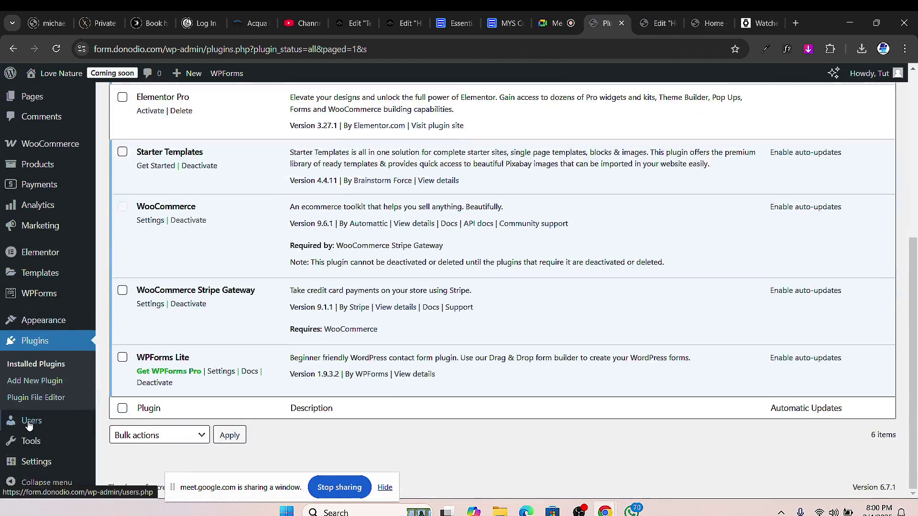
scroll(47, 300, "up", 1)
scroll(47, 301, "up", 3)
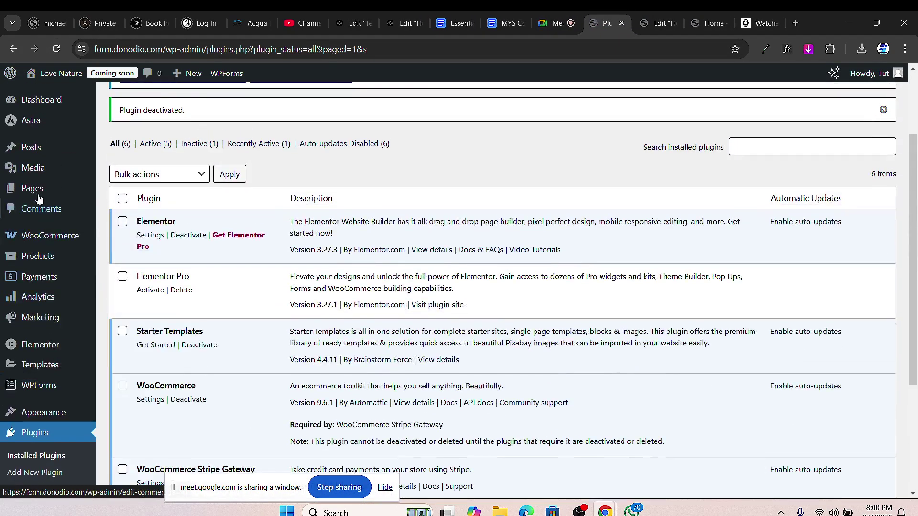
mouse_move(35, 189)
left_click(126, 192)
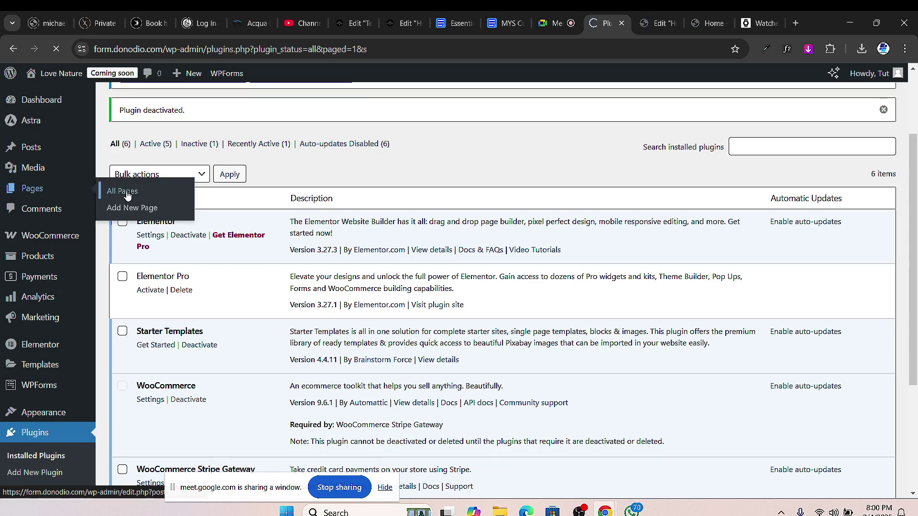
scroll(188, 346, "down", 3)
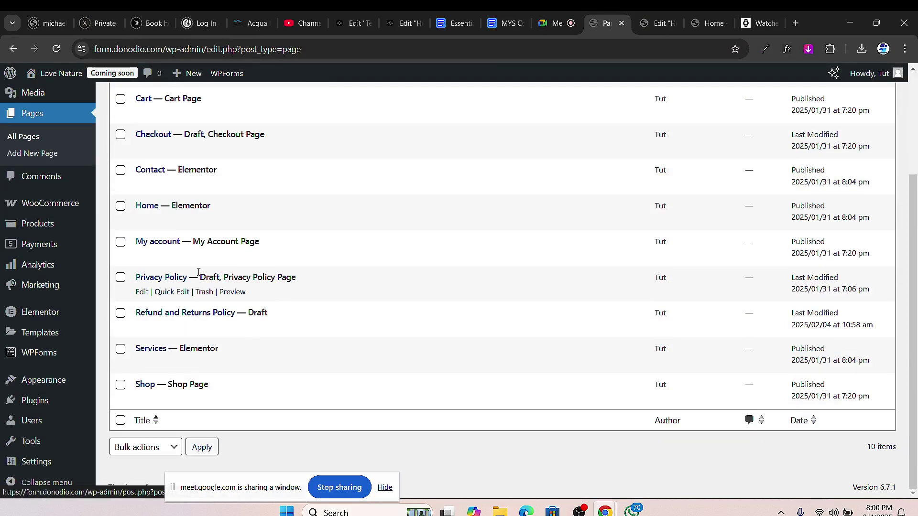
scroll(196, 287, "up", 1)
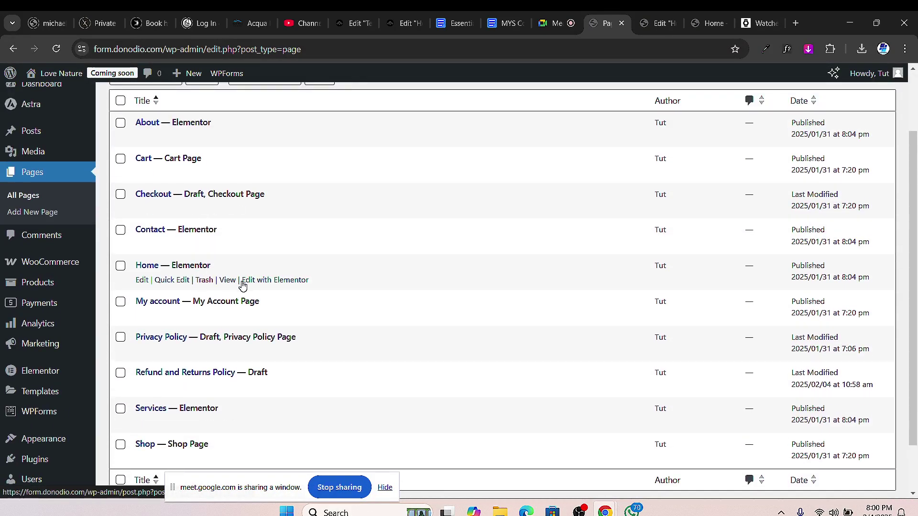
right_click(228, 280)
left_click(305, 294)
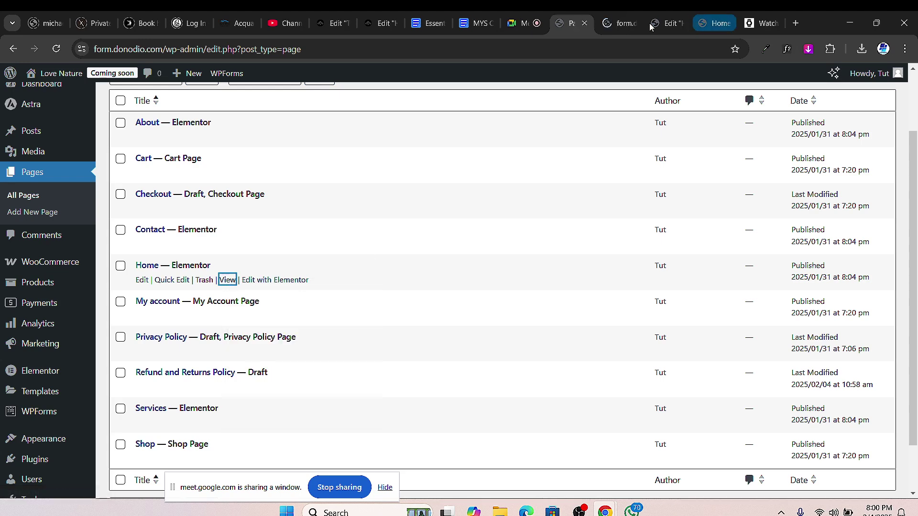
left_click(614, 23)
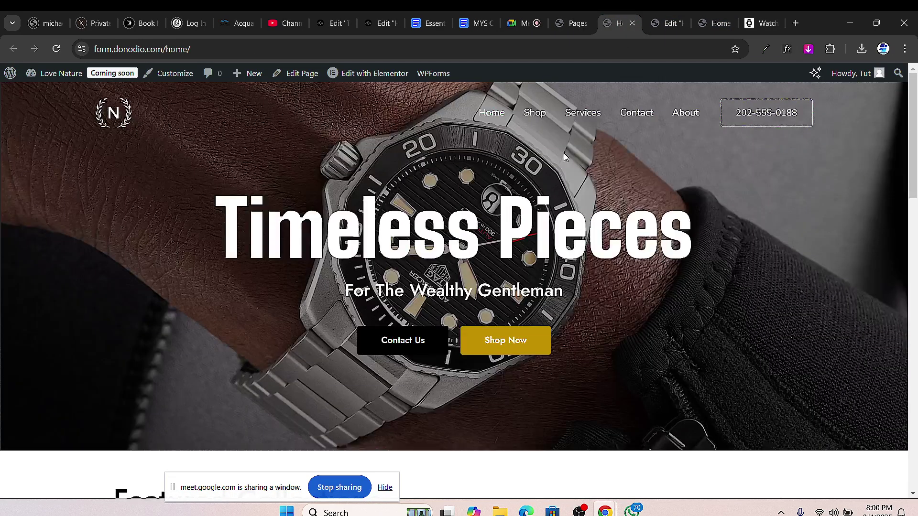
- Examine the live Home page's header navigation, hero section and the sections below it
scroll(564, 157, "down", 1)
scroll(532, 160, "up", 1)
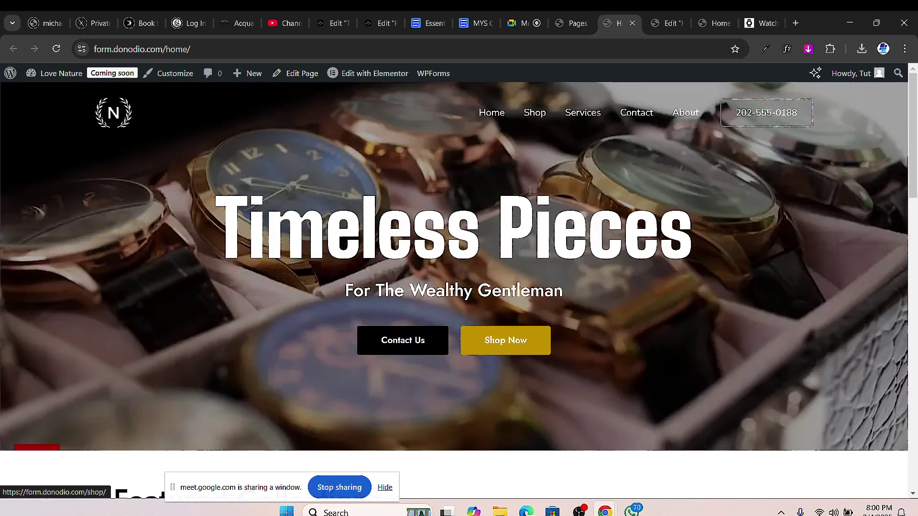
scroll(530, 190, "down", 6)
scroll(550, 149, "up", 6)
scroll(536, 116, "down", 1)
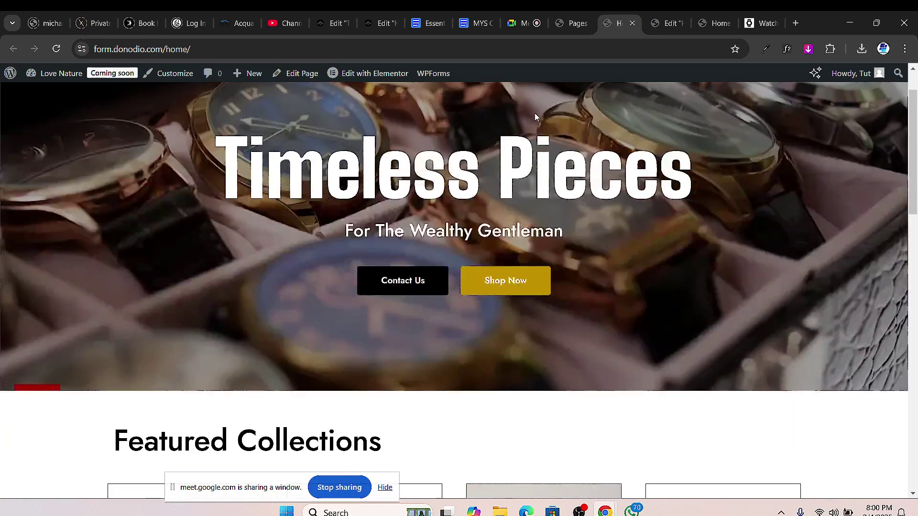
scroll(535, 116, "up", 1)
- Follow the Home page's navigation to the Shop page and examine it from header to footer
left_click(535, 113)
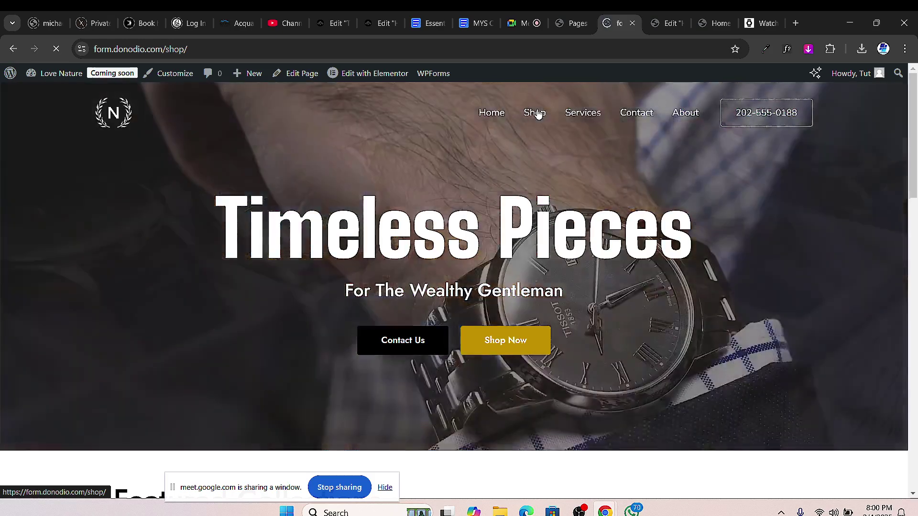
scroll(346, 246, "down", 5)
scroll(328, 268, "up", 5)
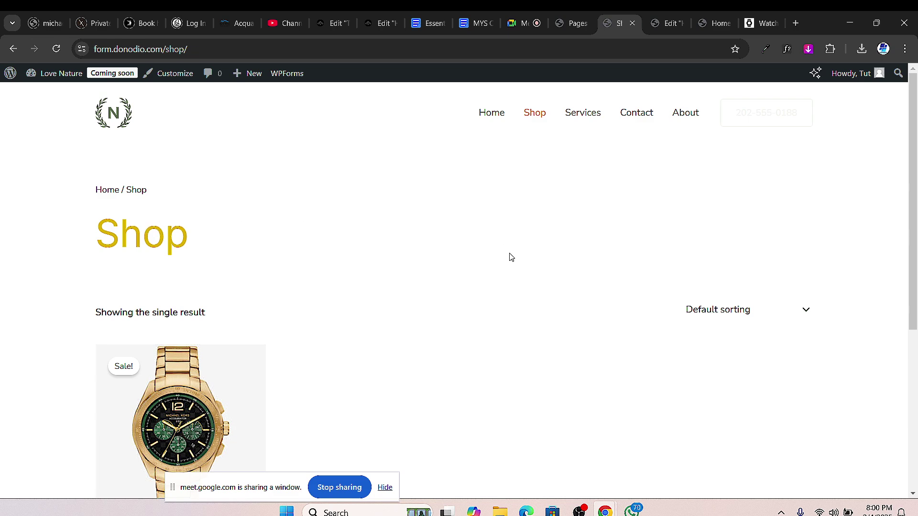
scroll(511, 257, "down", 5)
scroll(363, 307, "up", 4)
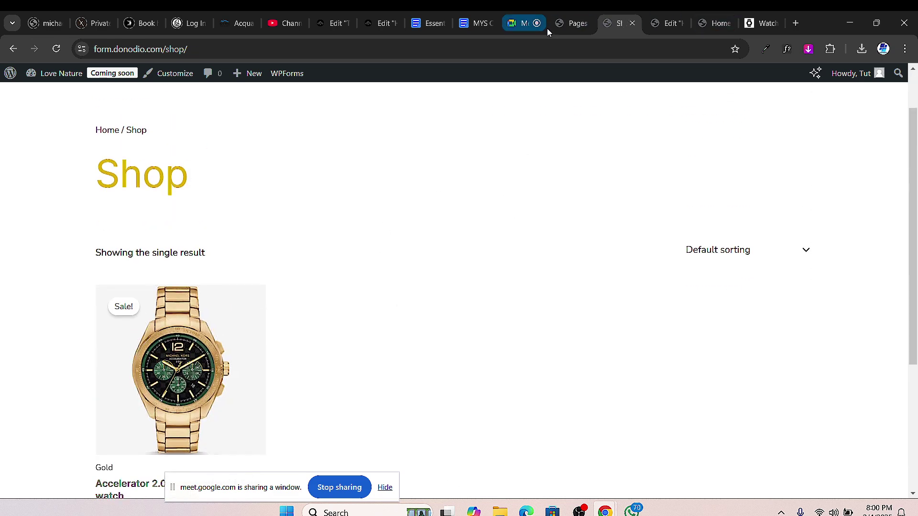
mouse_move(556, 33)
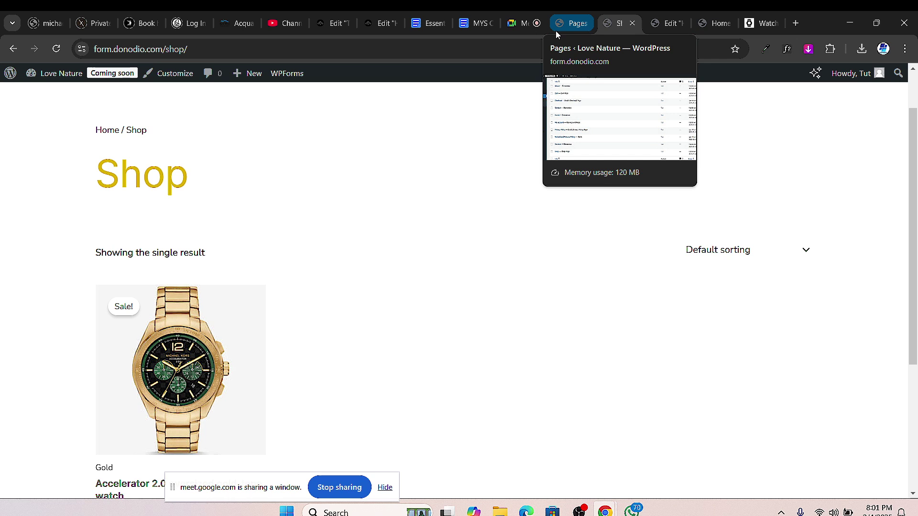
scroll(421, 220, "up", 1)
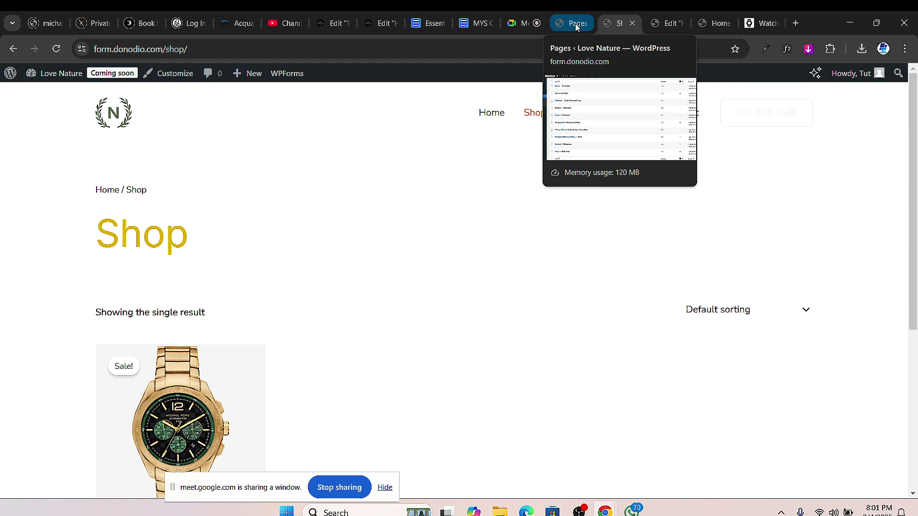
- Switch to the watchshop.com reference site and examine its brand sections down to the footer
left_click(667, 23)
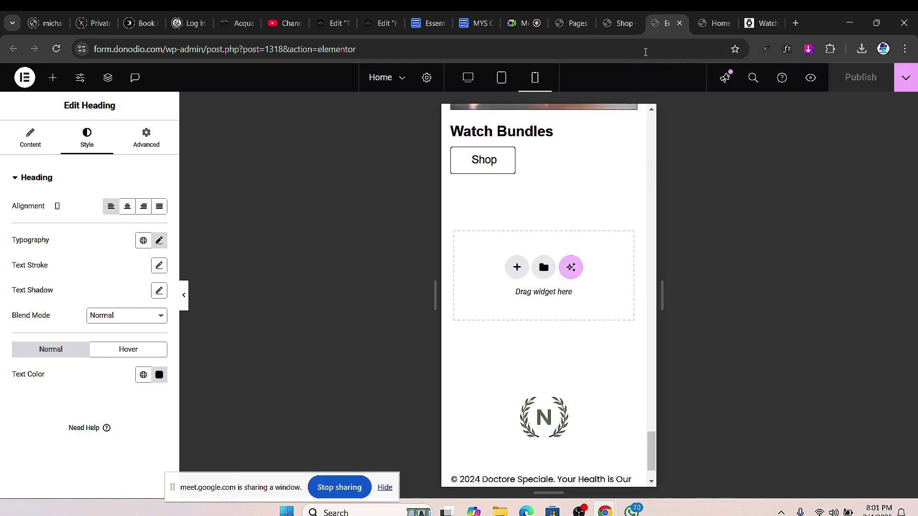
left_click(763, 23)
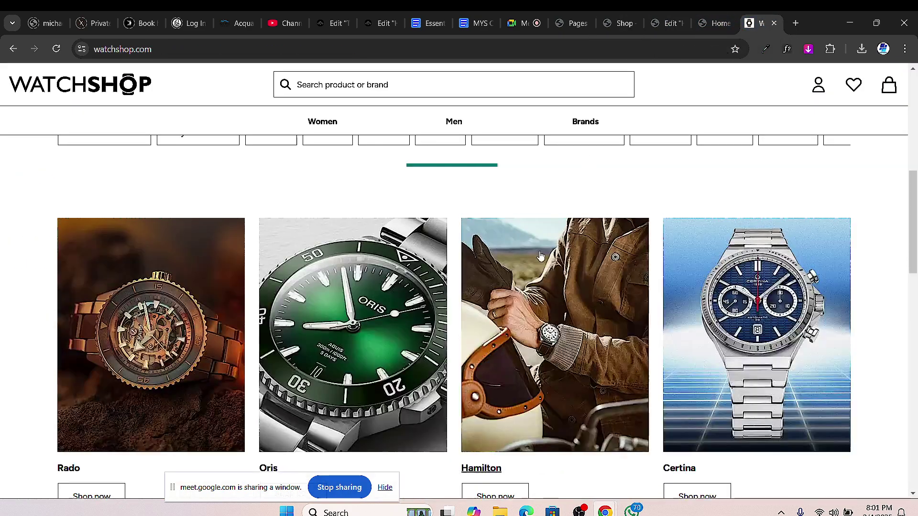
scroll(586, 264, "down", 2)
scroll(586, 264, "down", 15)
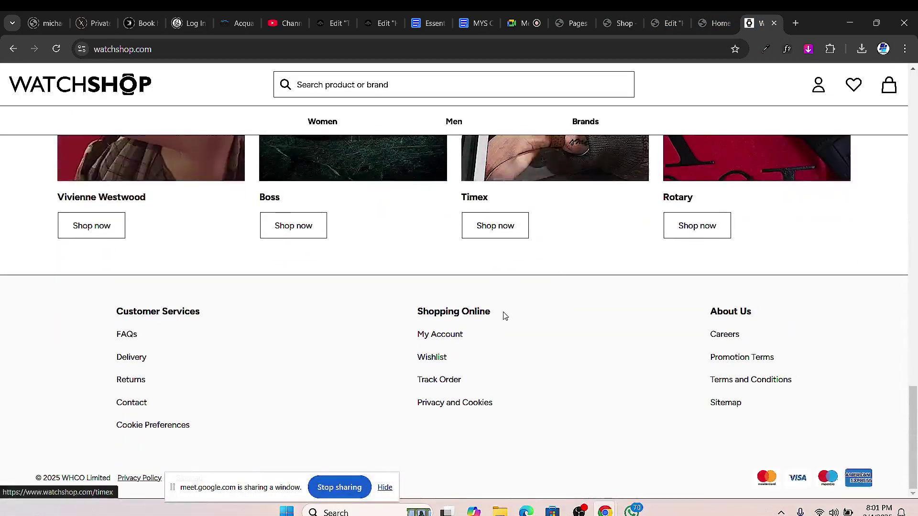
- Go back through the store's open editor, Shop and pages tabs to the Home page preview
left_click(662, 24)
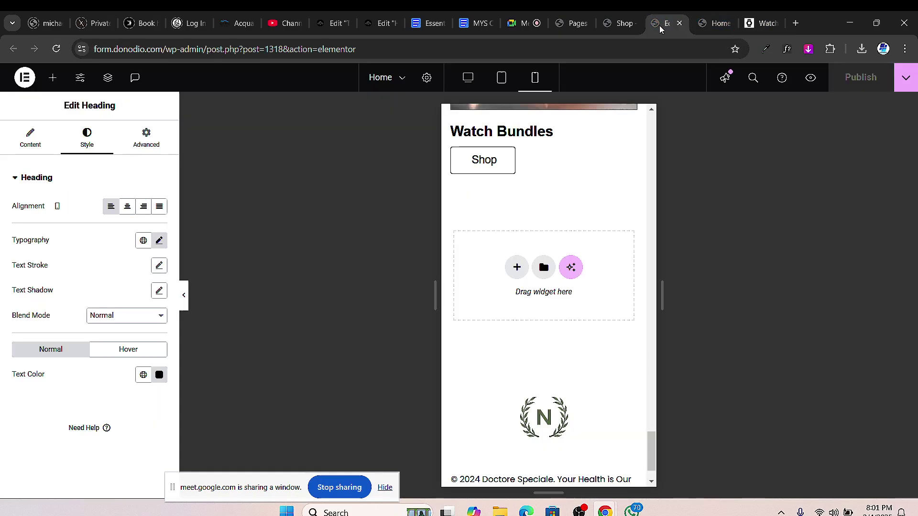
left_click(612, 27)
left_click(571, 23)
left_click(715, 23)
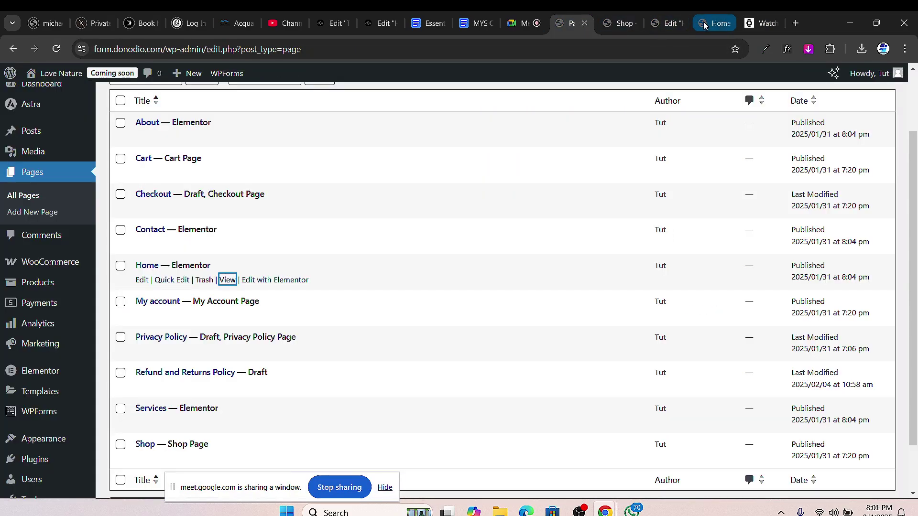
- Examine the Home page preview from the hero section down to the footer and reload the page
scroll(362, 294, "down", 15)
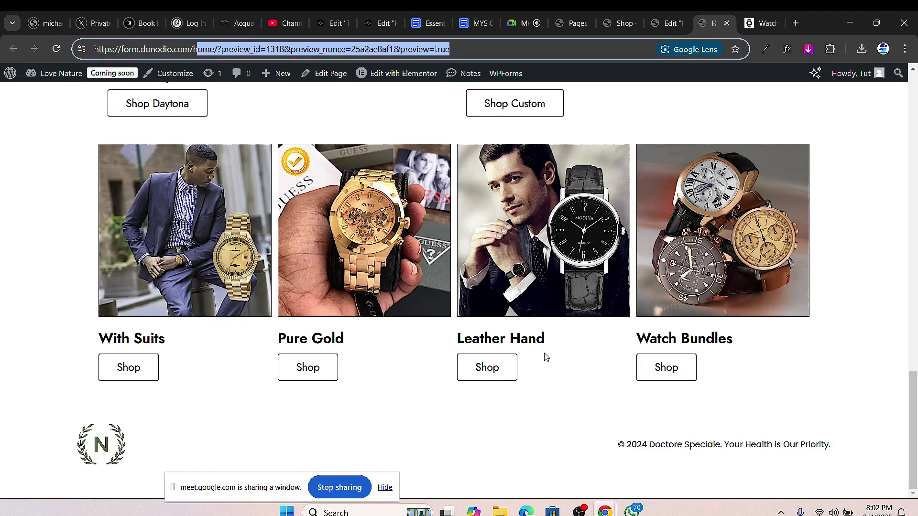
scroll(483, 290, "up", 4)
scroll(481, 285, "up", 10)
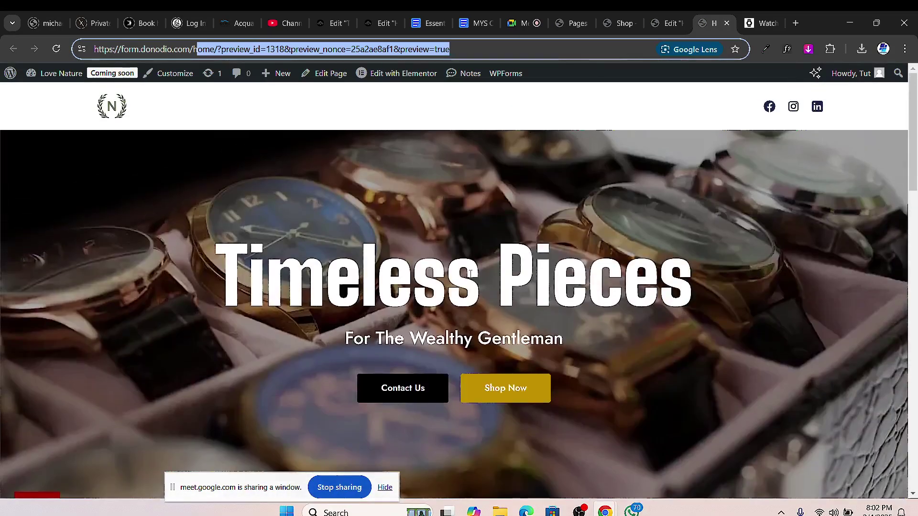
scroll(334, 209, "down", 1)
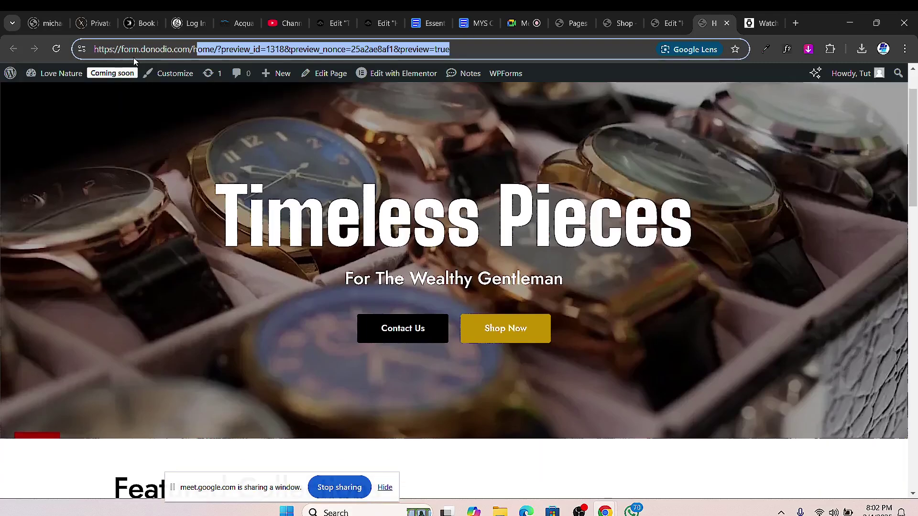
key("Return")
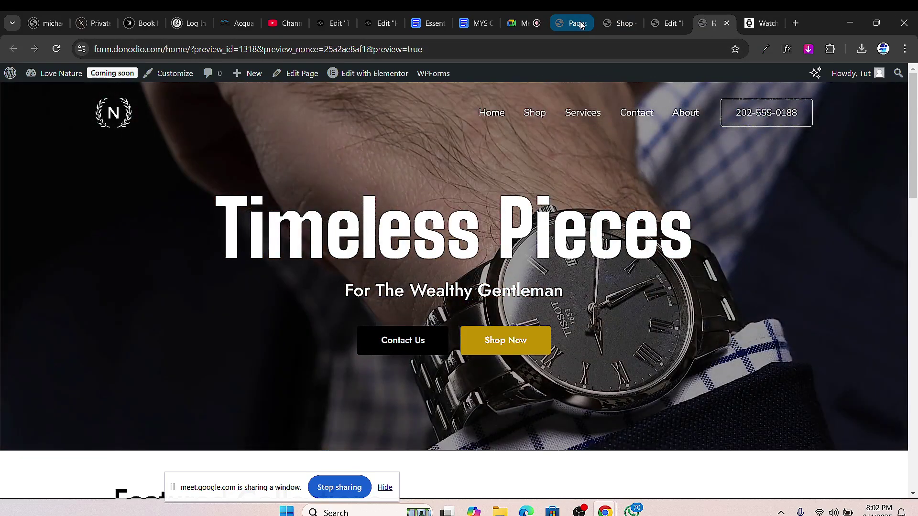
- Test the header's phone number link in a separate tab and close that tab
mouse_move(568, 29)
mouse_move(629, 26)
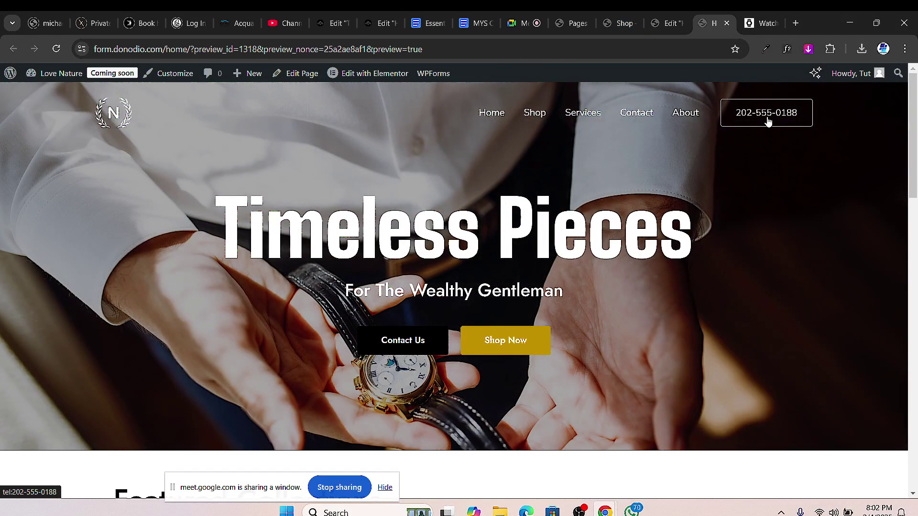
right_click(768, 122)
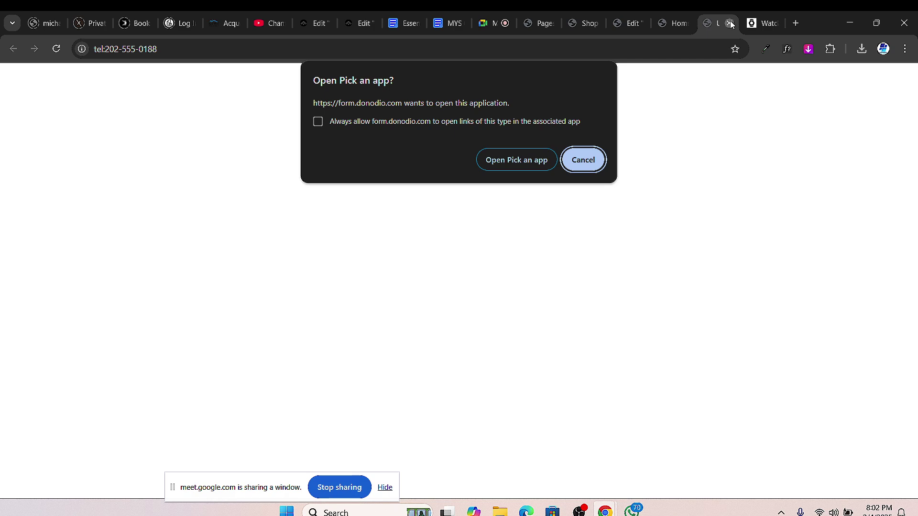
left_click(730, 24)
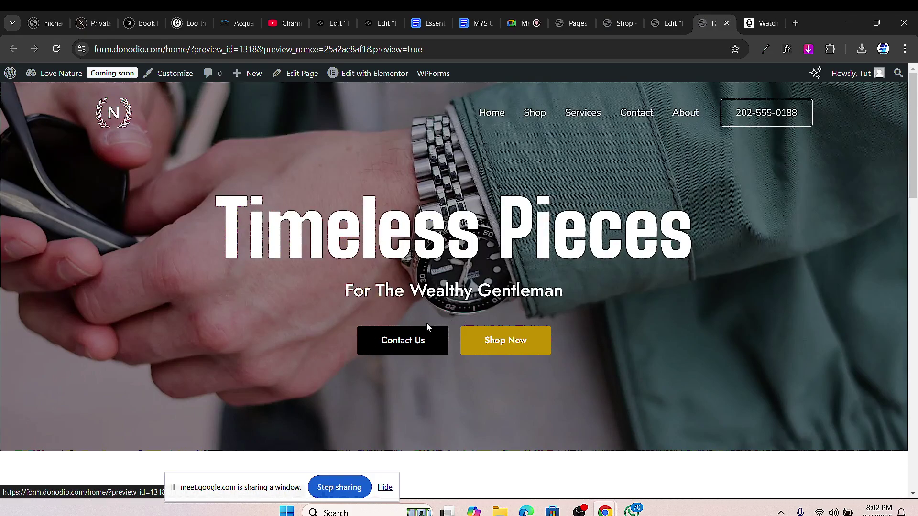
- Examine the reloaded Home page's collections down to the footer menu and return to the hero section
scroll(426, 325, "down", 15)
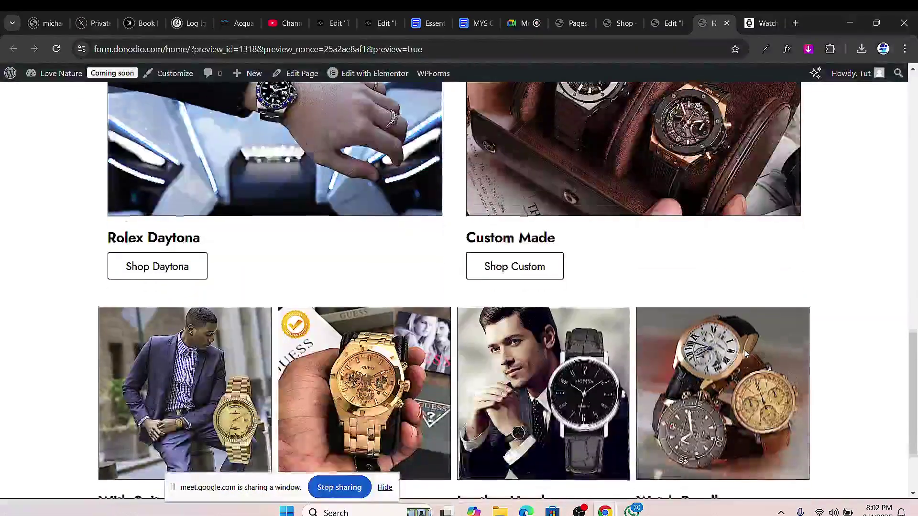
scroll(744, 354, "down", 3)
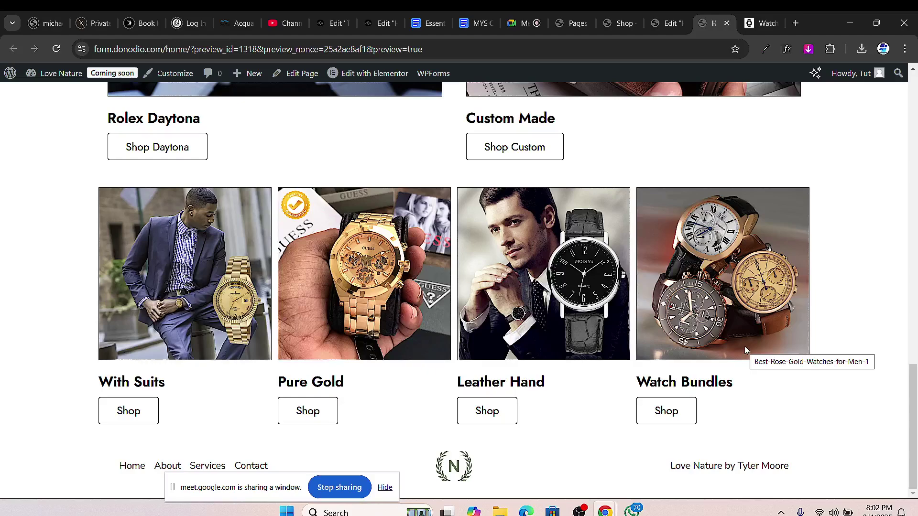
scroll(744, 346, "up", 15)
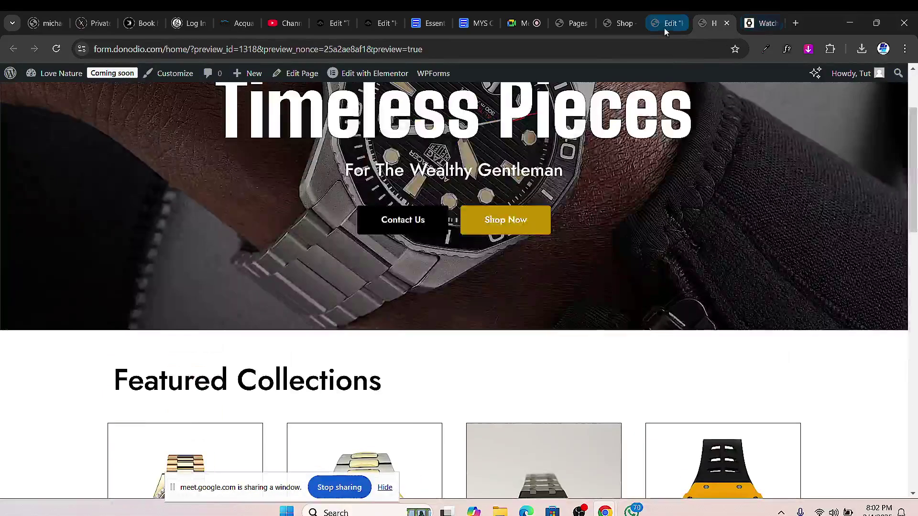
- Compare the Home page's header and hero section in the Elementor editor with the page preview
left_click(661, 25)
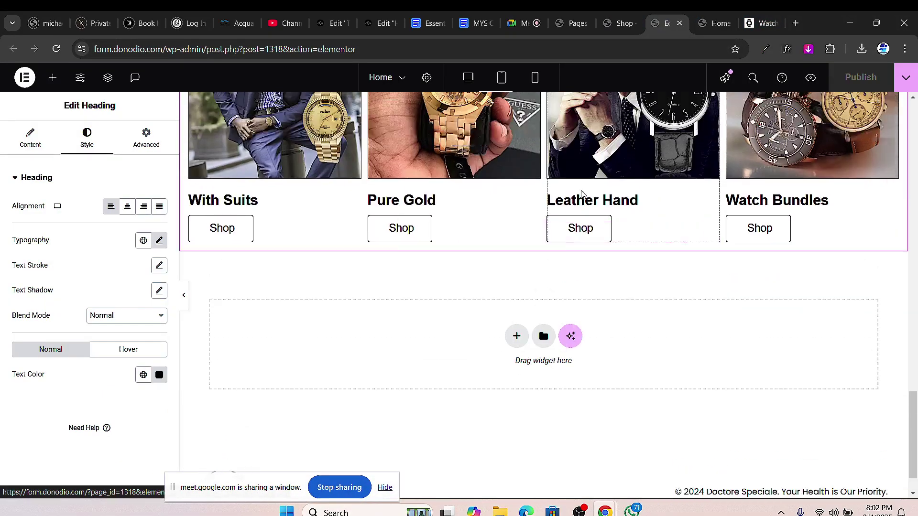
scroll(582, 193, "up", 20)
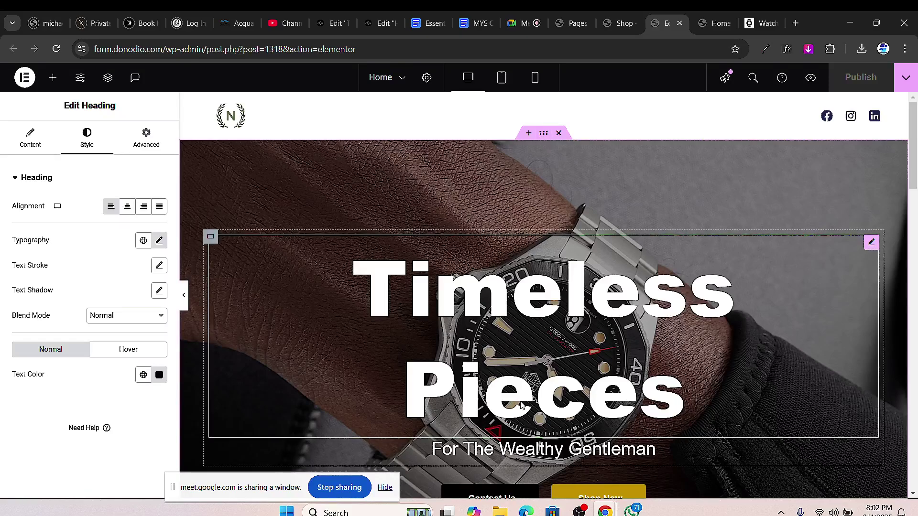
left_click(810, 77)
scroll(545, 208, "up", 3)
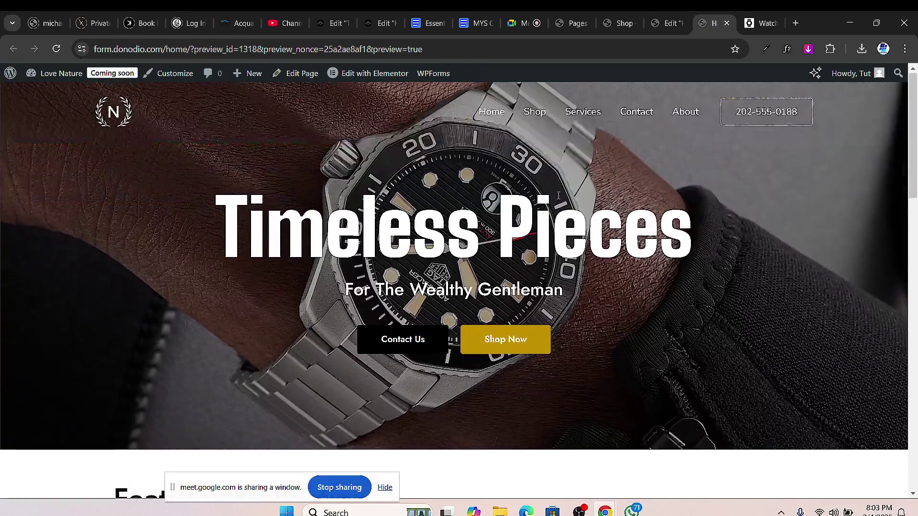
- Open the hero container's background slideshow settings in the Elementor editor for the Home page
left_click(661, 23)
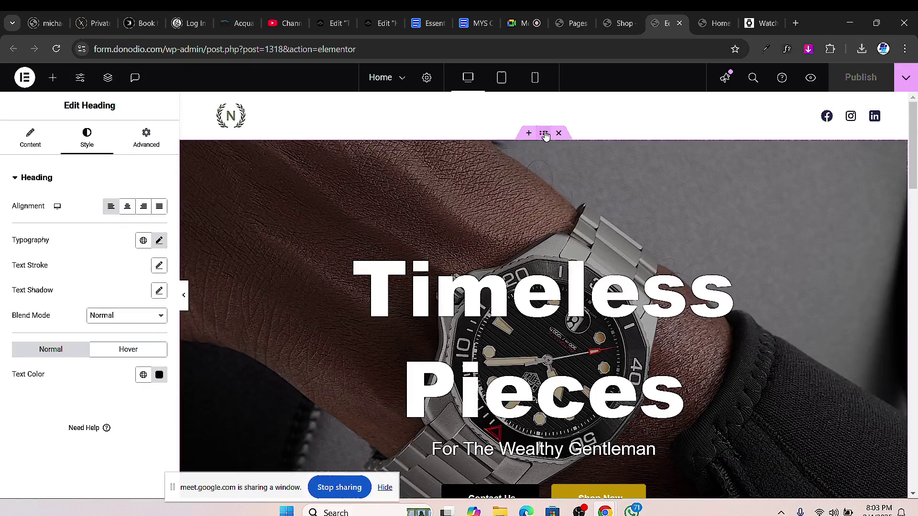
left_click(544, 134)
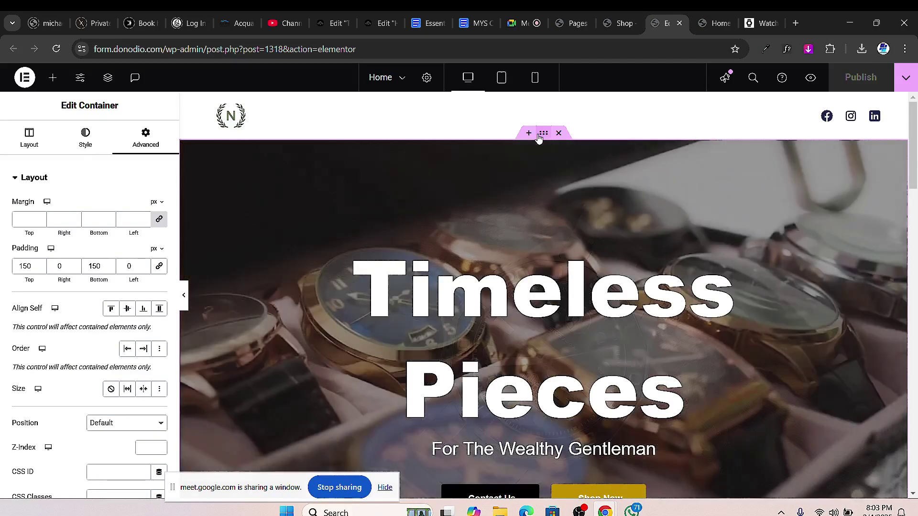
left_click(99, 138)
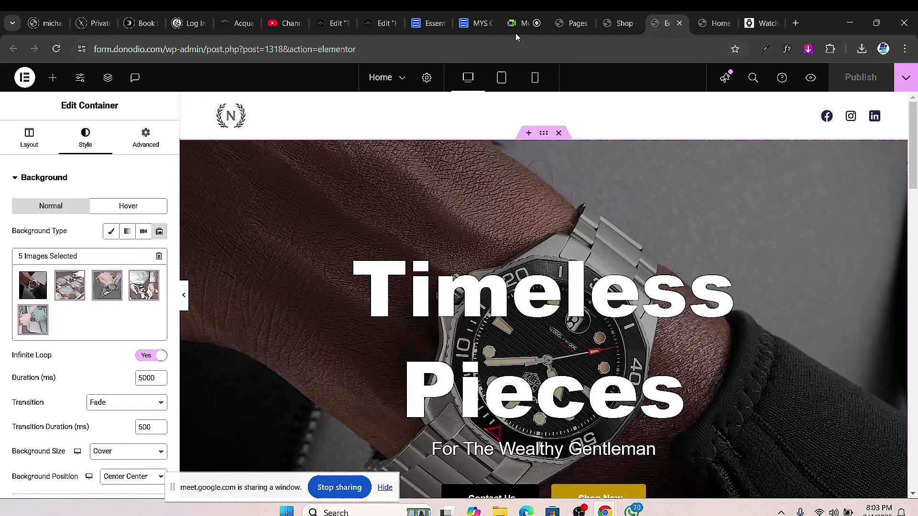
mouse_move(518, 28)
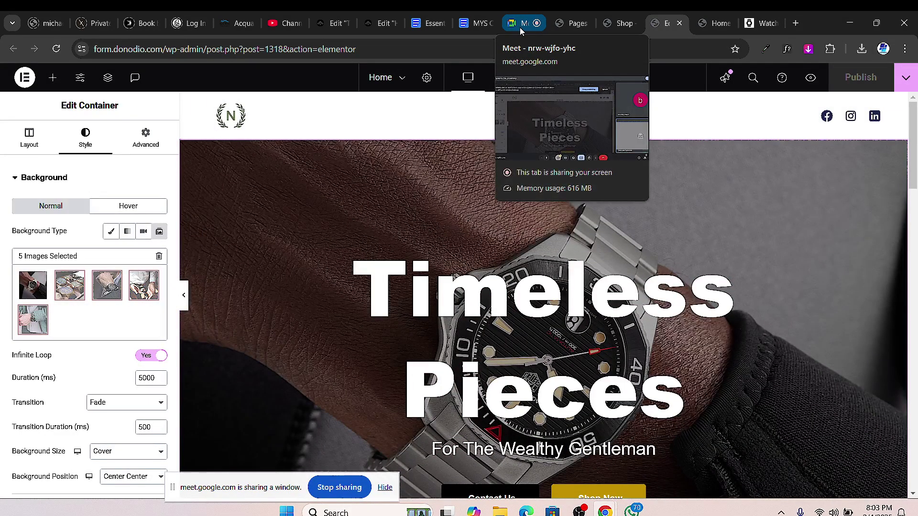